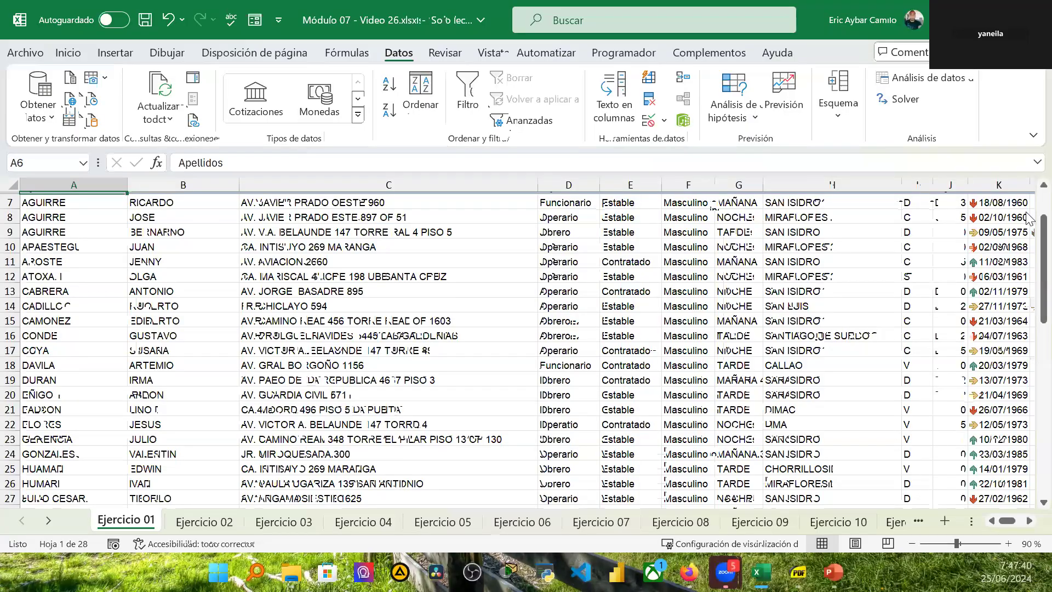
# Step: Select the Apellidos header cell, then the entire Nombres column
pyautogui.scroll(2, 1030, 253)
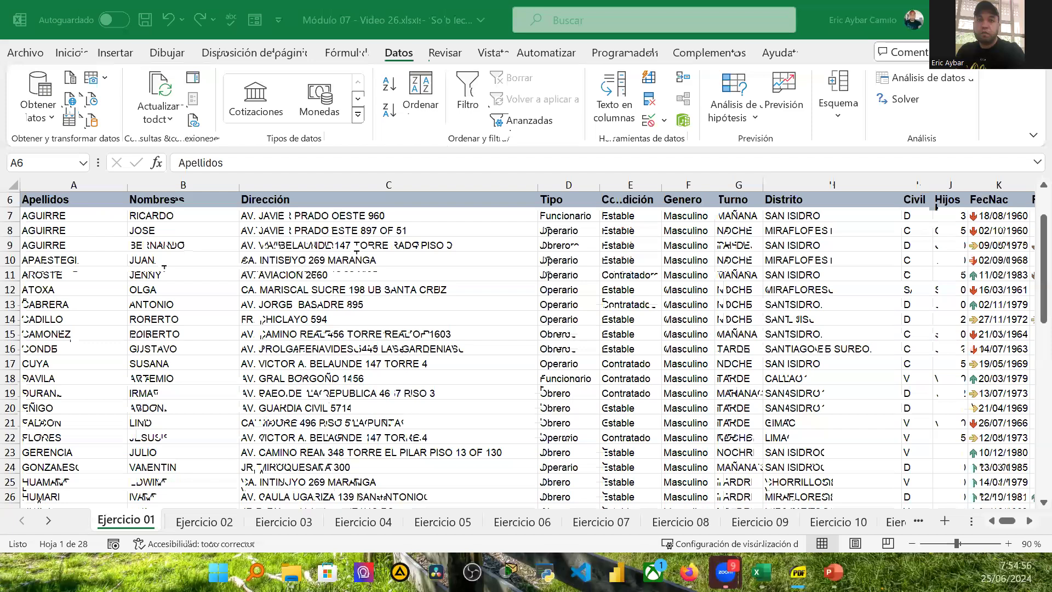
pyautogui.click(73, 200)
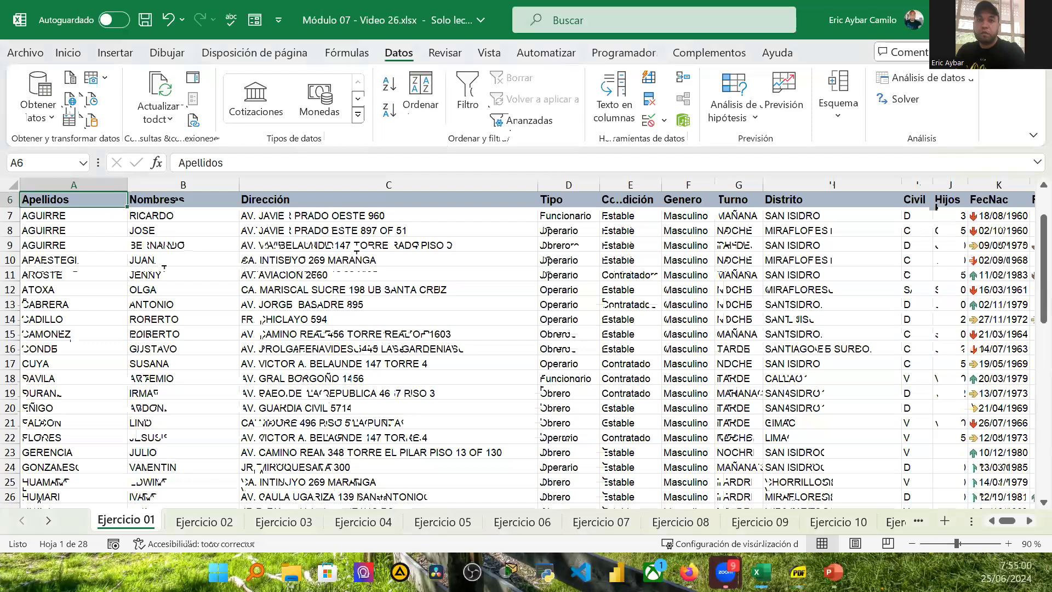
pyautogui.click(103, 180)
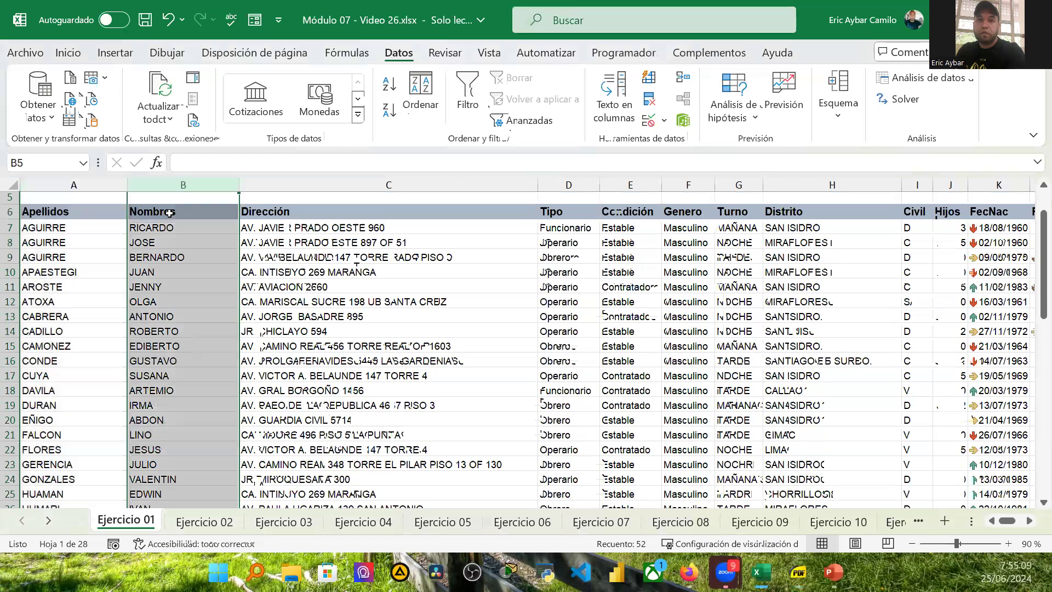
# Step: Select the ATOXA row's cells from A12 to C12
pyautogui.click(378, 302)
pyautogui.moveTo(378, 303); pyautogui.dragTo(5, 300)
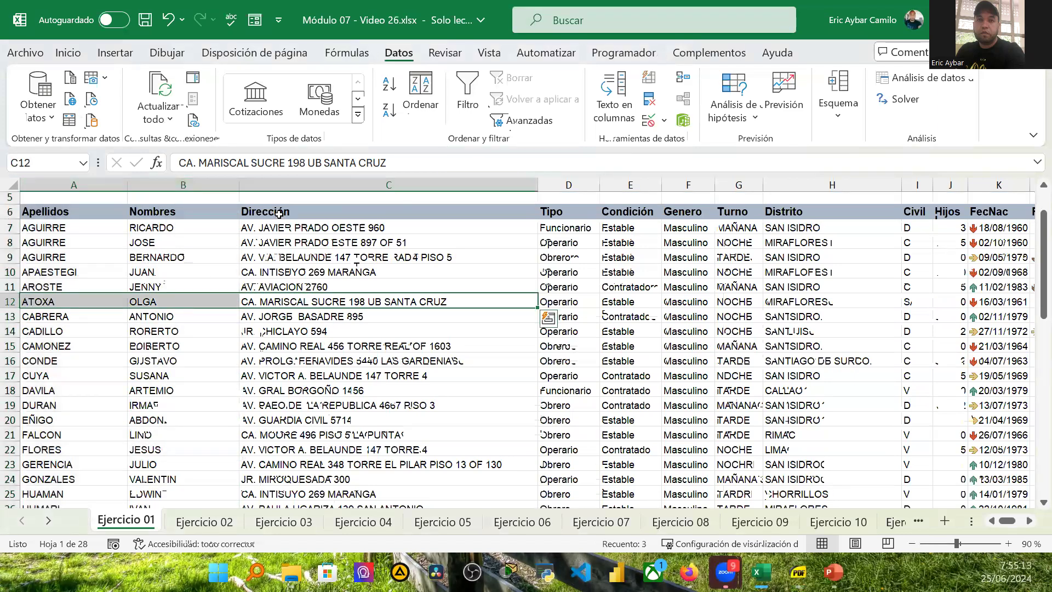
# Step: Select the Dirección column, then the addresses C7 to C24 together with the row 13 cells A13 to G13
pyautogui.click(367, 185)
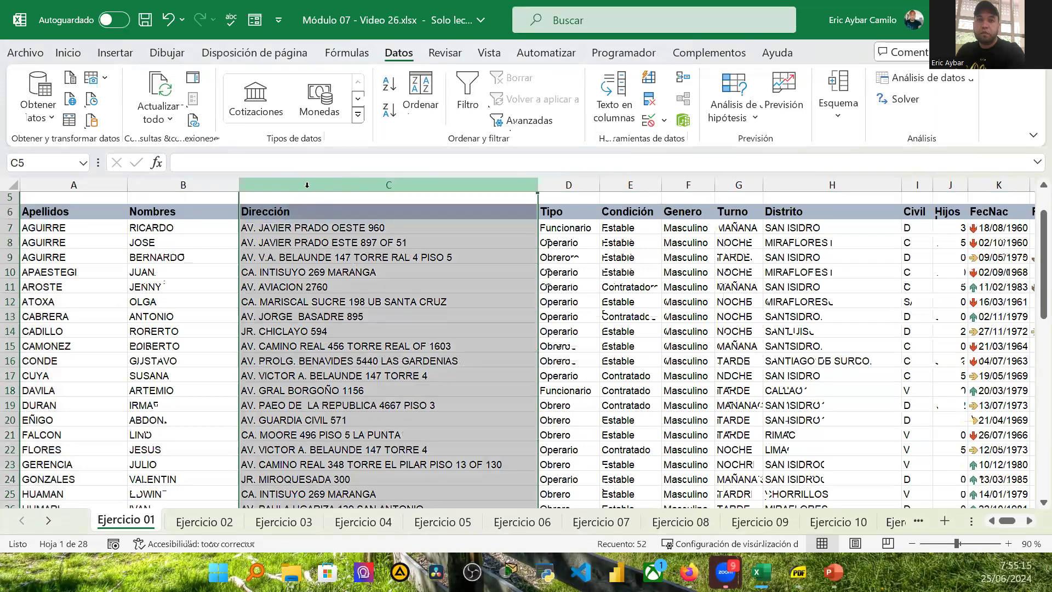
pyautogui.click(325, 228)
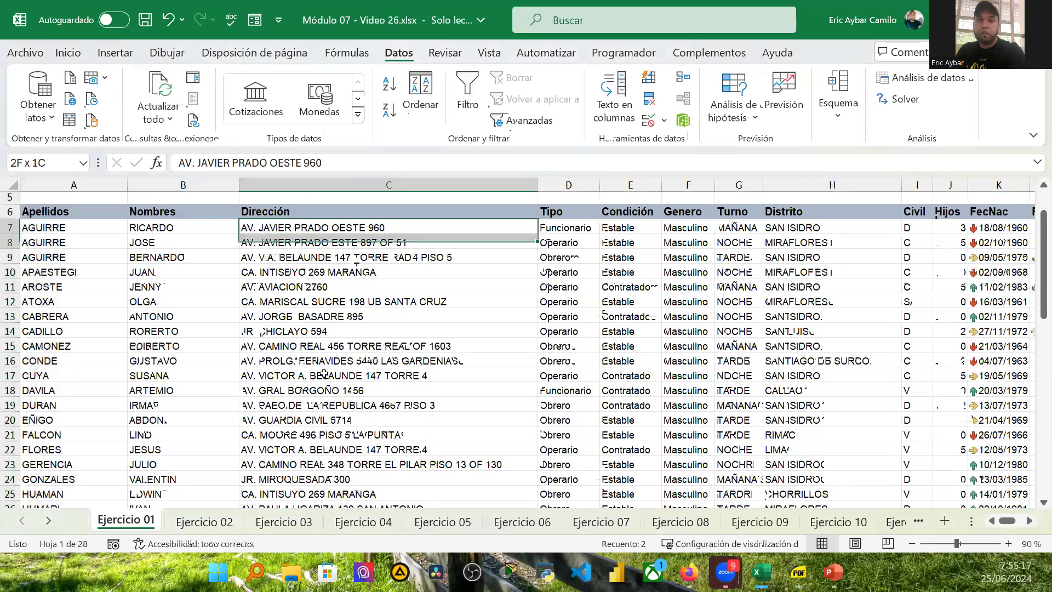
pyautogui.keyDown('shift'); pyautogui.click(328, 480); pyautogui.keyUp('shift')
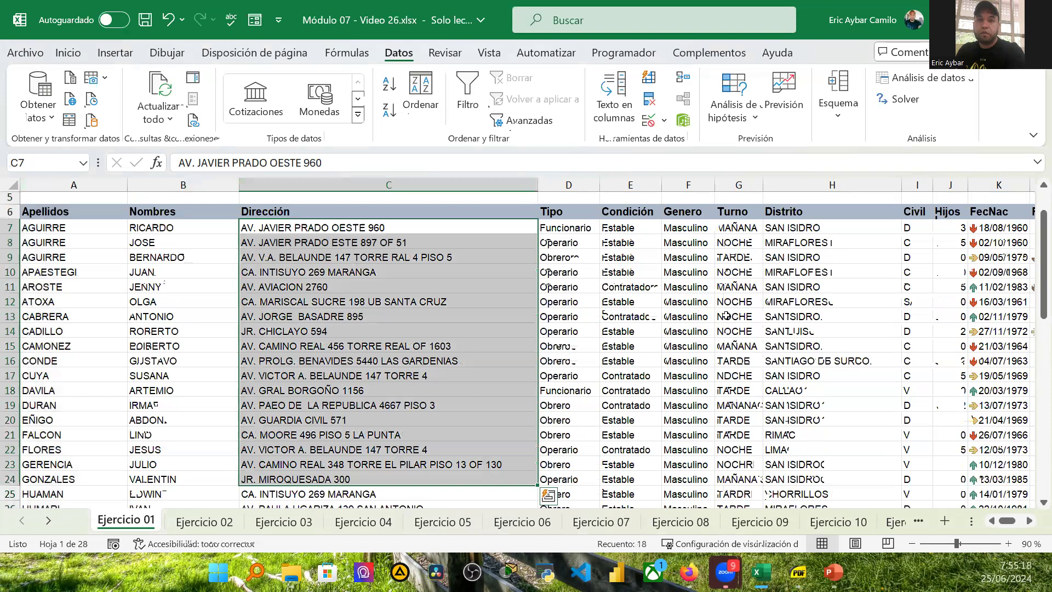
pyautogui.keyDown('ctrl'); pyautogui.moveTo(739, 316); pyautogui.dragTo(79, 317); pyautogui.keyUp('ctrl')
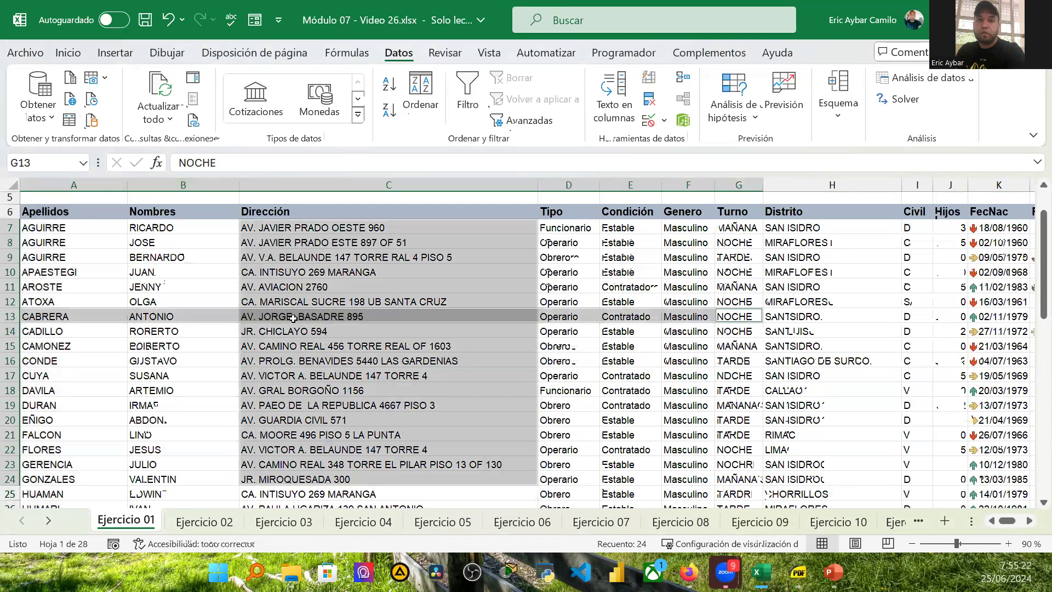
# Step: Select the Dirección, Apellidos and Nombres header cells in turn
pyautogui.click(292, 209)
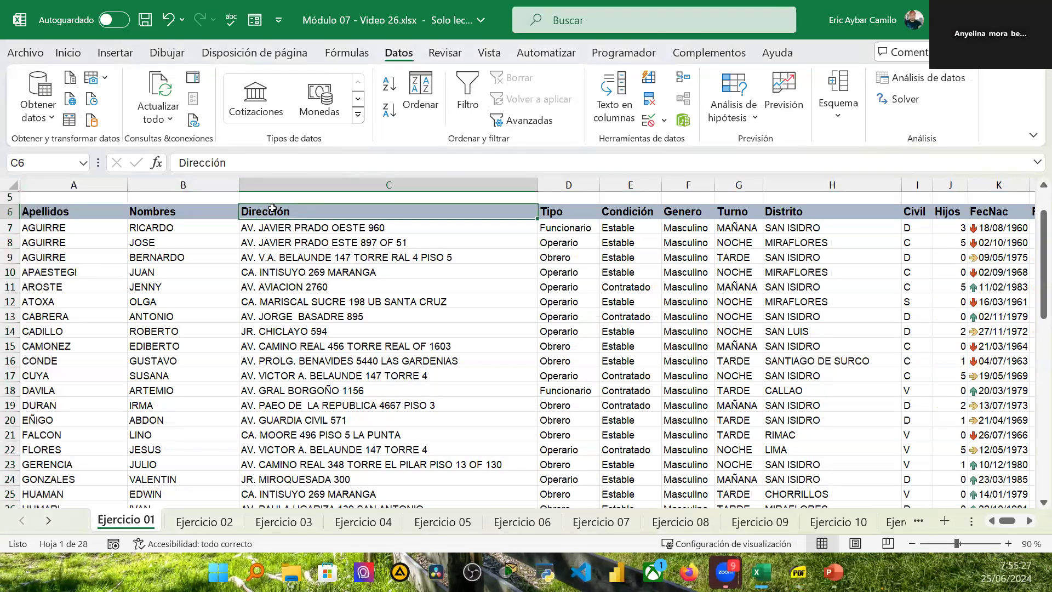
pyautogui.click(48, 211)
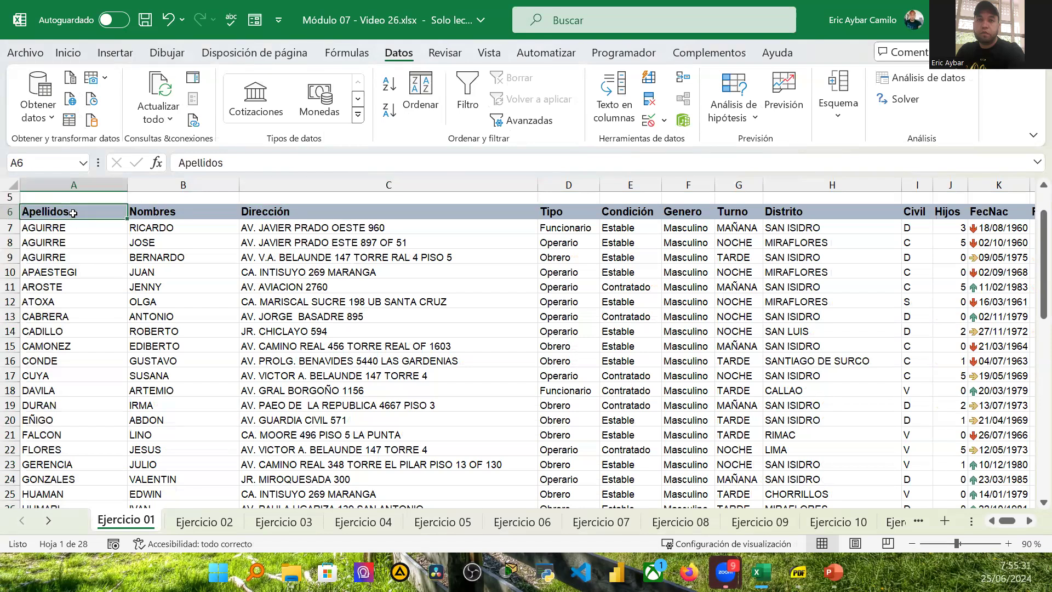
pyautogui.click(143, 210)
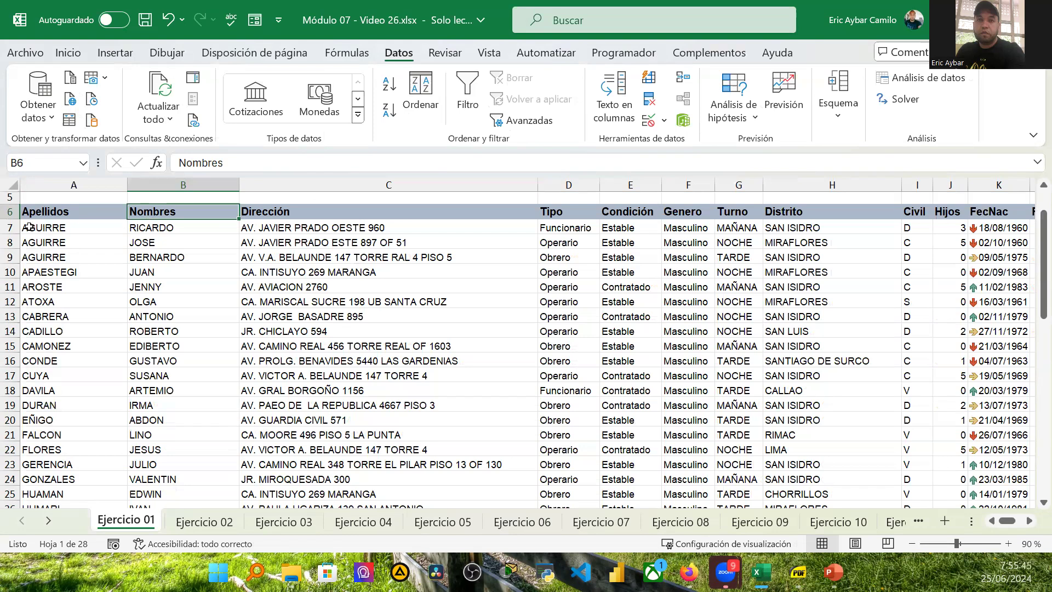
# Step: Select the whole of row 7, then the surname range A7 to A24
pyautogui.click(9, 227)
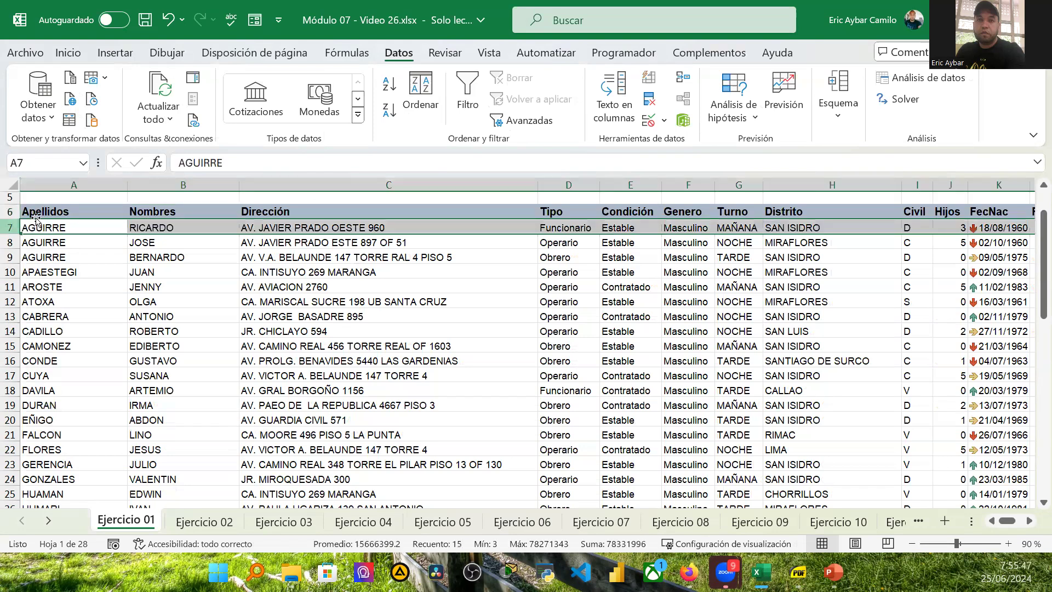
pyautogui.click(92, 212)
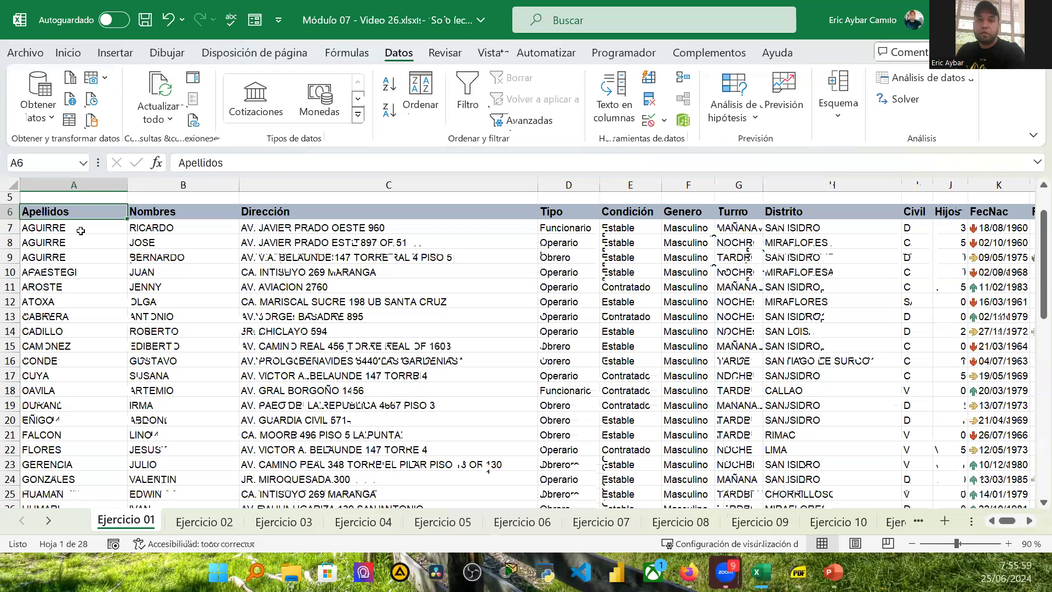
pyautogui.moveTo(80, 230); pyautogui.dragTo(93, 464)
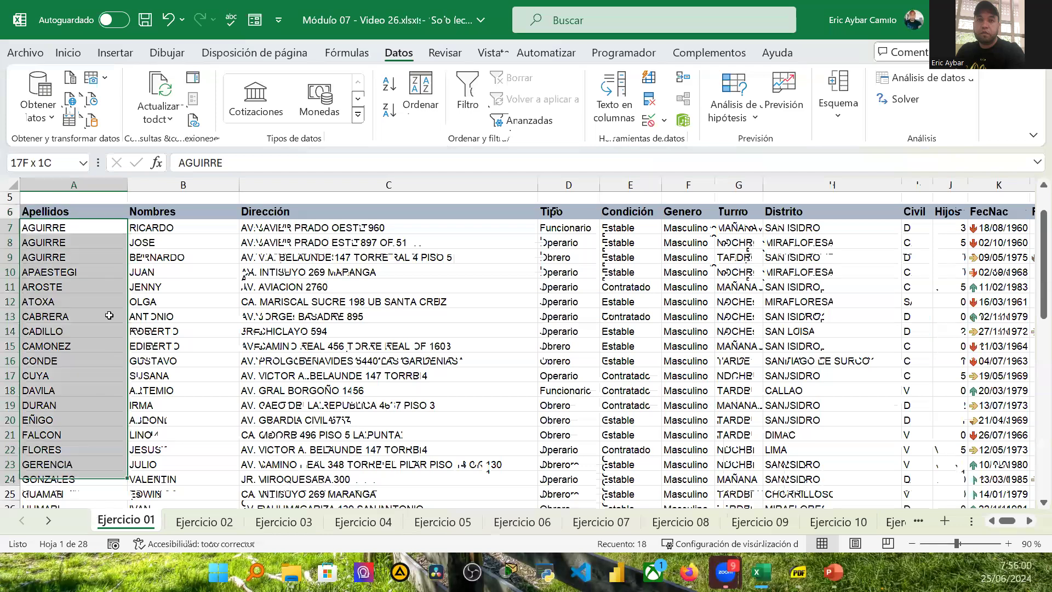
pyautogui.moveTo(107, 172); pyautogui.dragTo(100, 224)
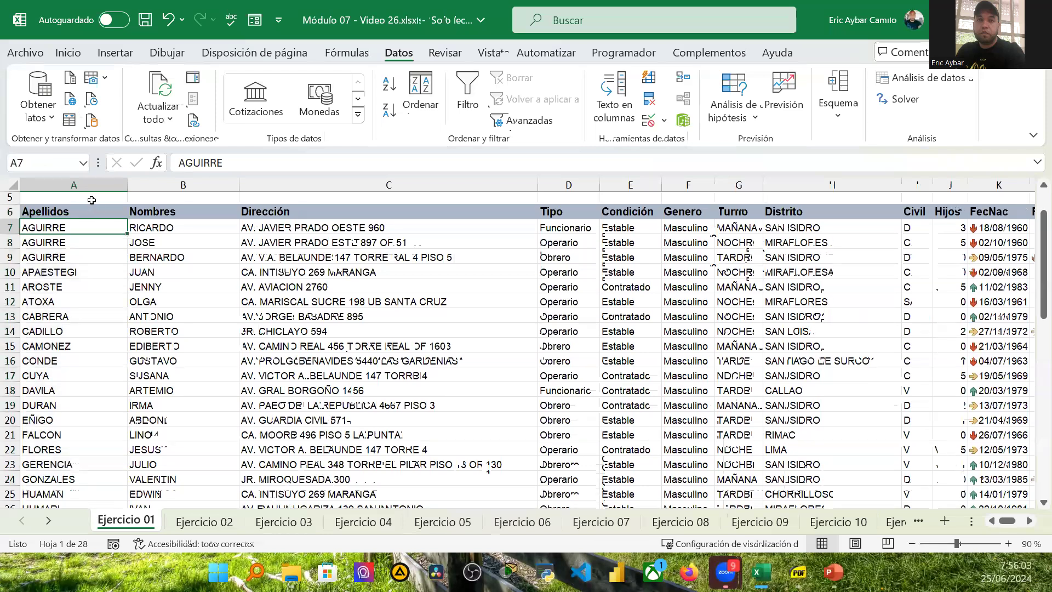
pyautogui.click(87, 208)
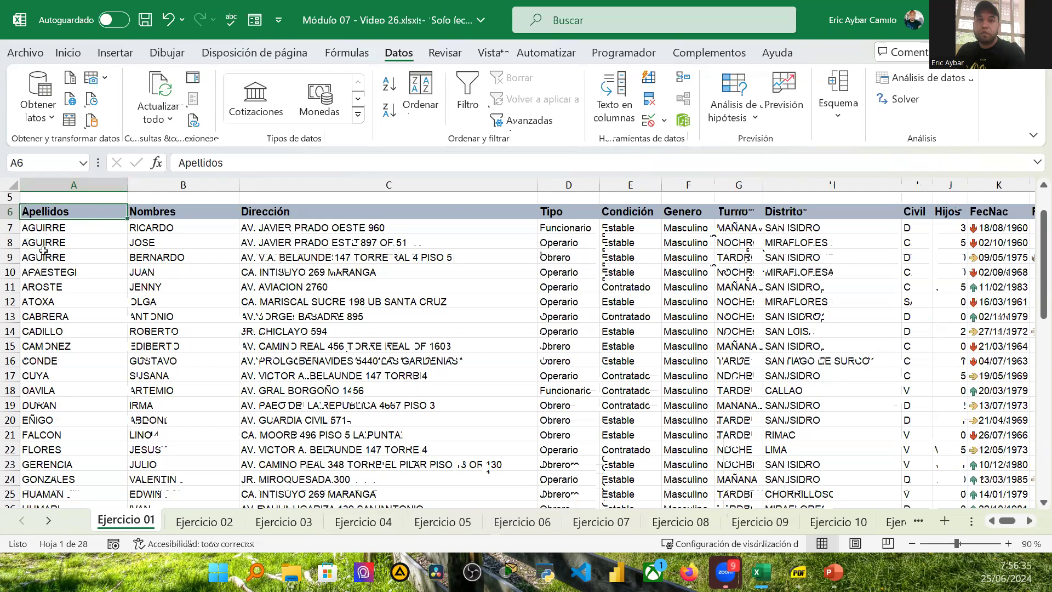
# Step: Select row 7, then the whole Nombres column B, then row 7 again
pyautogui.click(14, 229)
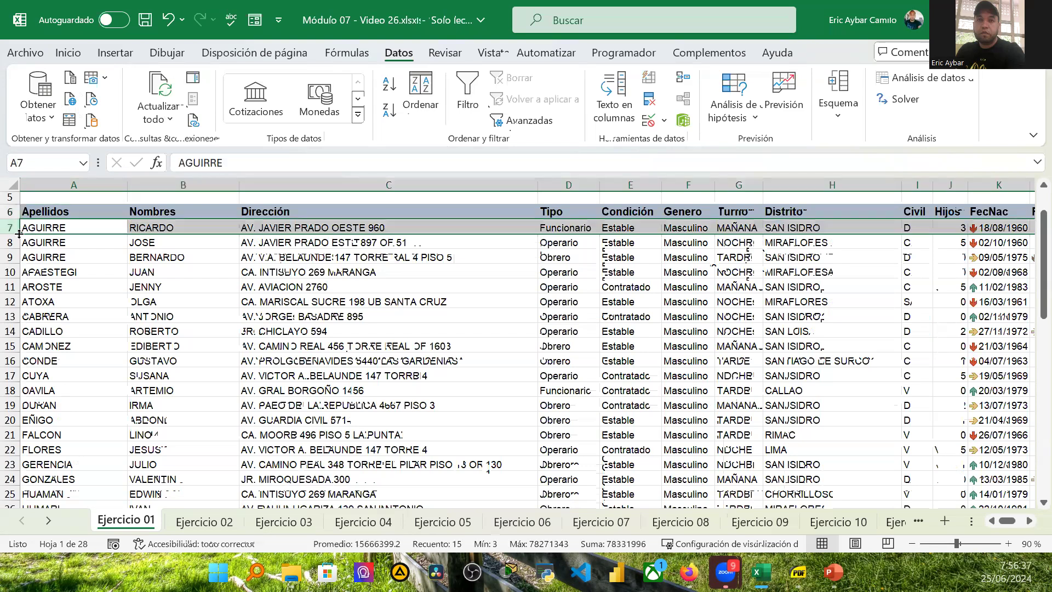
pyautogui.click(66, 208)
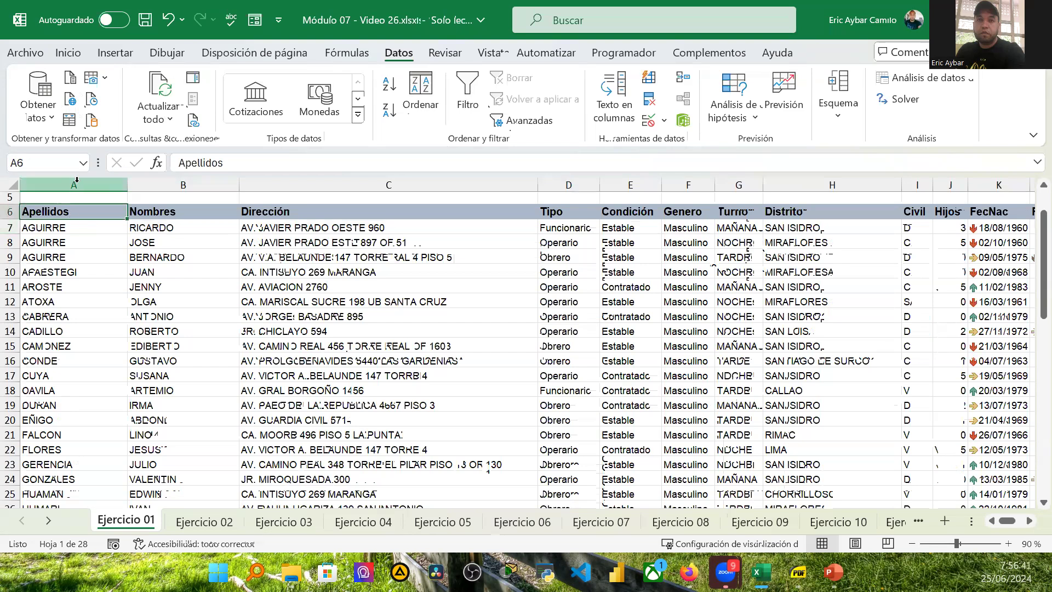
pyautogui.click(212, 182)
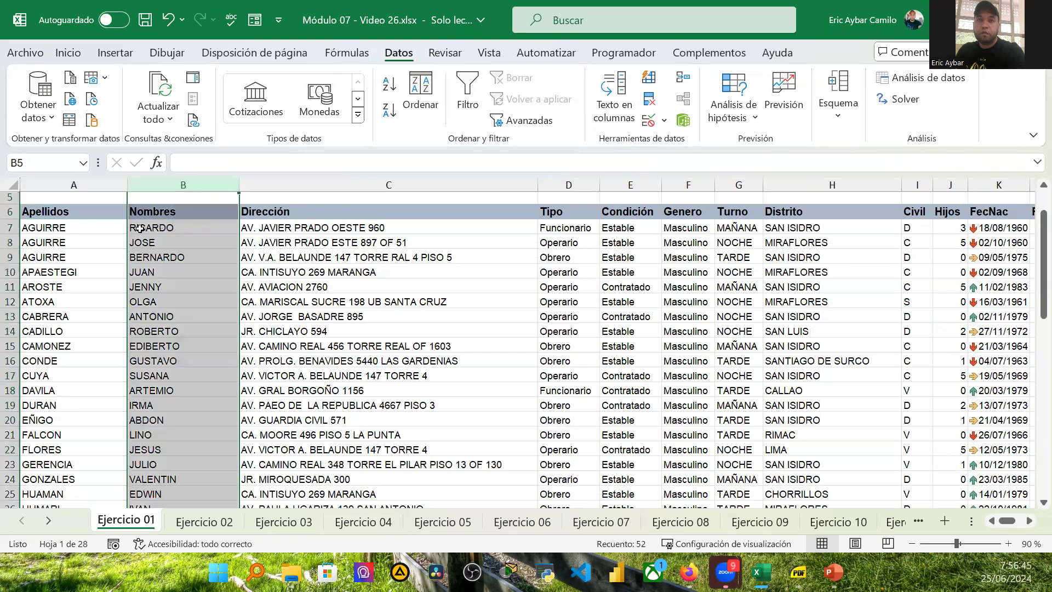
pyautogui.click(22, 228)
pyautogui.click(9, 227)
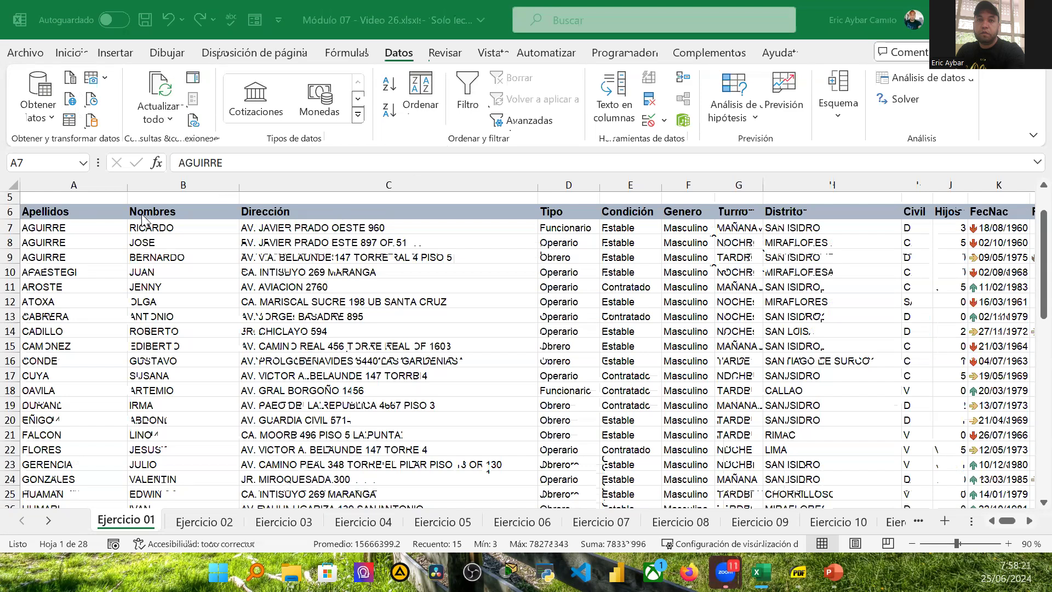
# Step: Select entire columns A, B, C and D one at a time
pyautogui.click(112, 184)
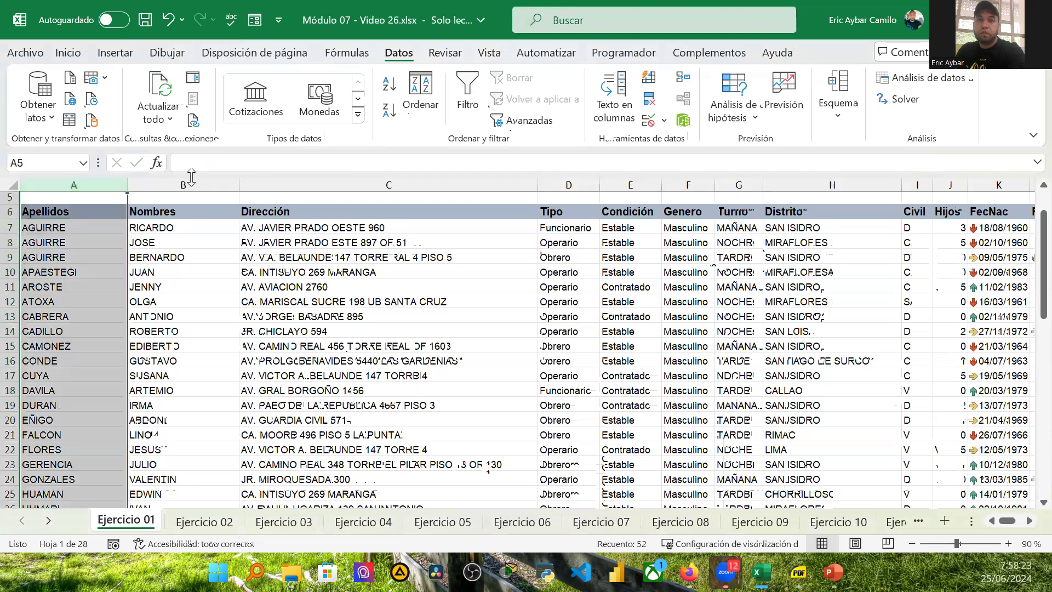
pyautogui.click(184, 184)
pyautogui.click(342, 185)
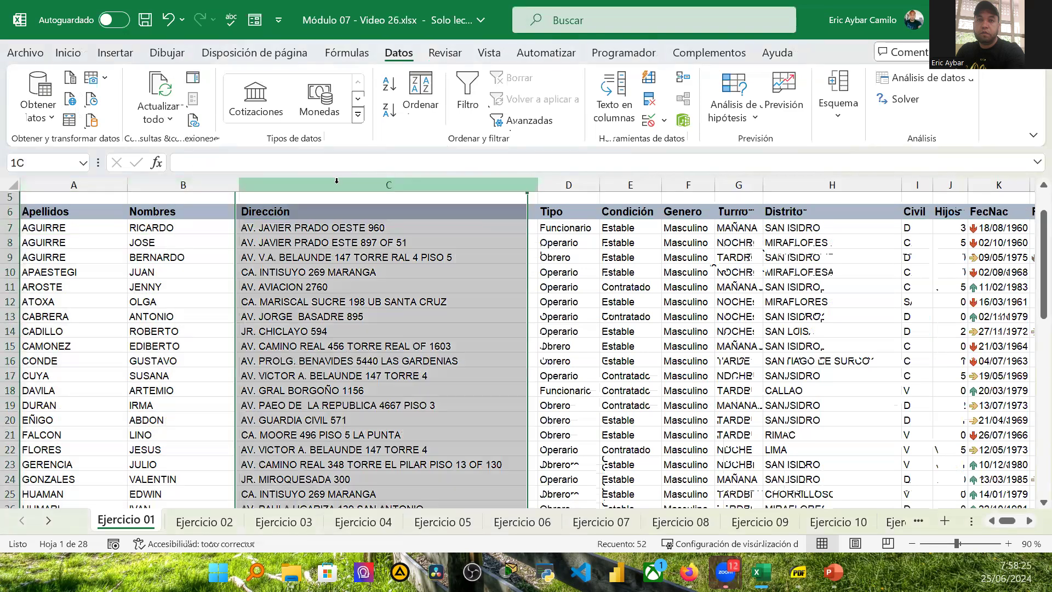
pyautogui.click(549, 182)
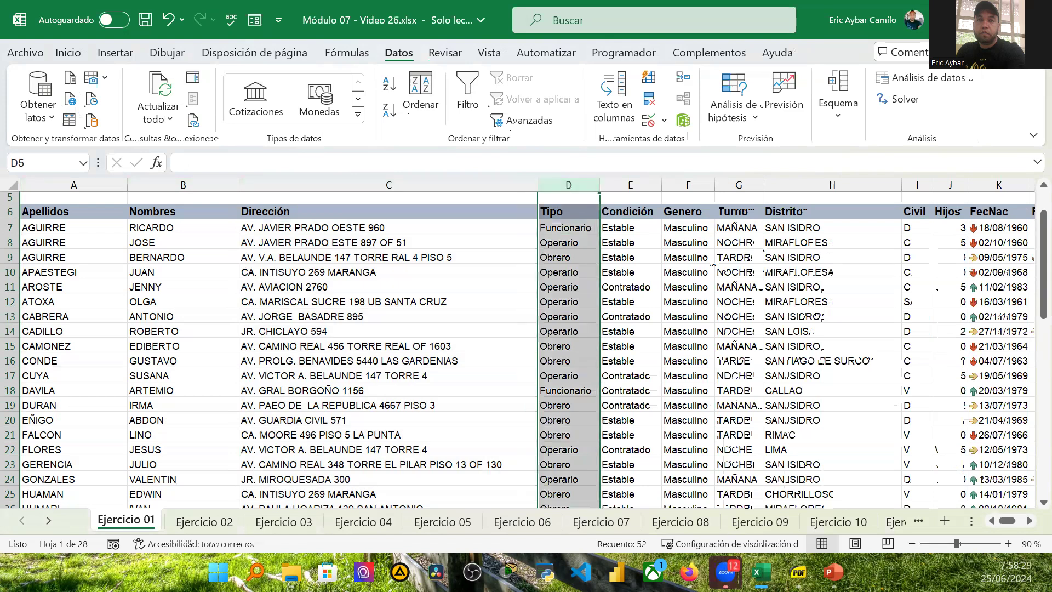
# Step: Select row 7, then entire columns A, B and C in turn
pyautogui.click(8, 227)
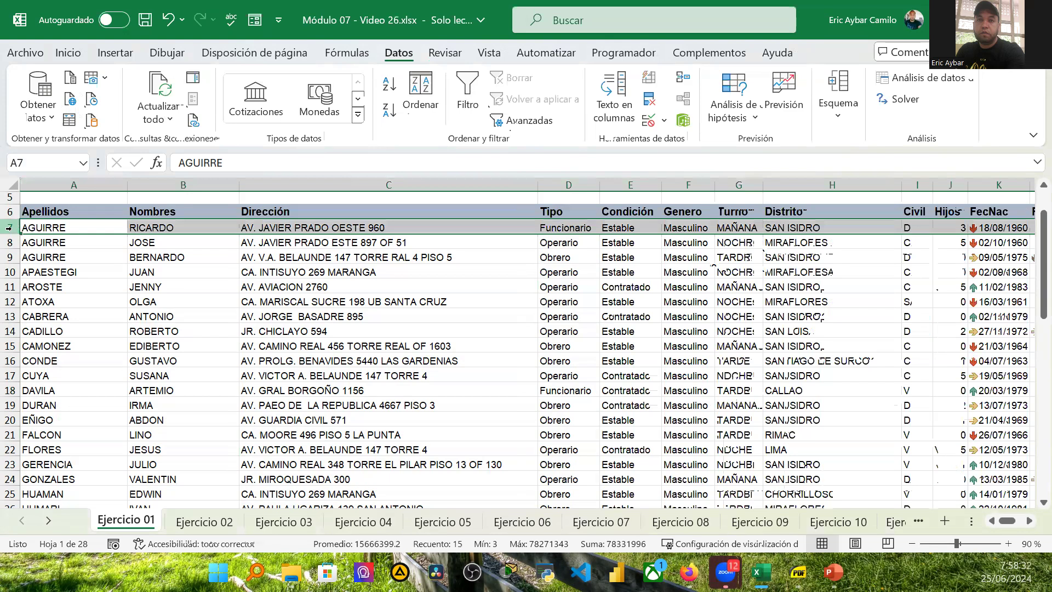
pyautogui.click(77, 185)
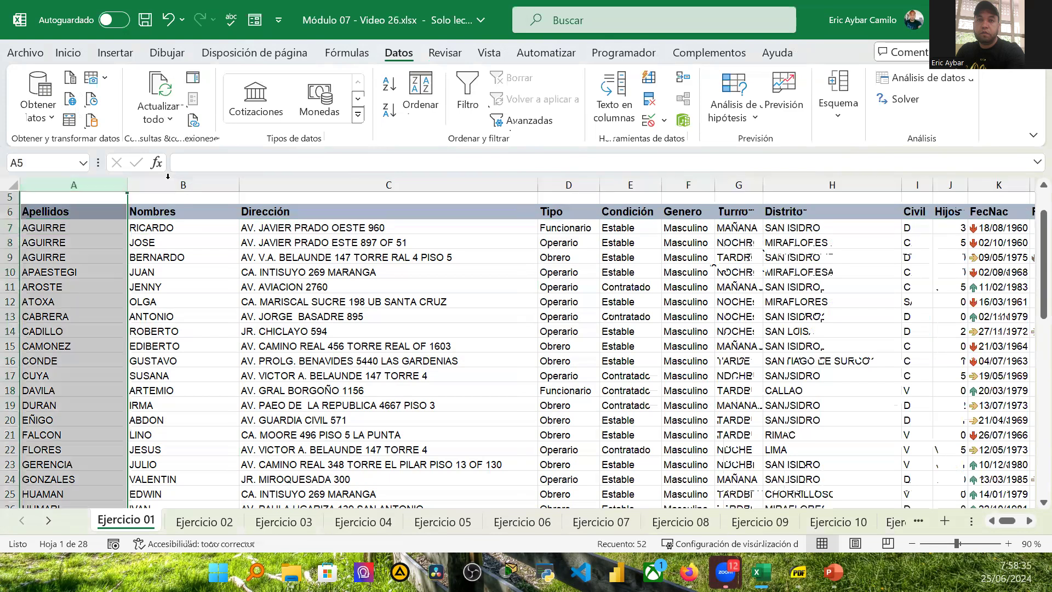
pyautogui.click(184, 182)
pyautogui.click(284, 185)
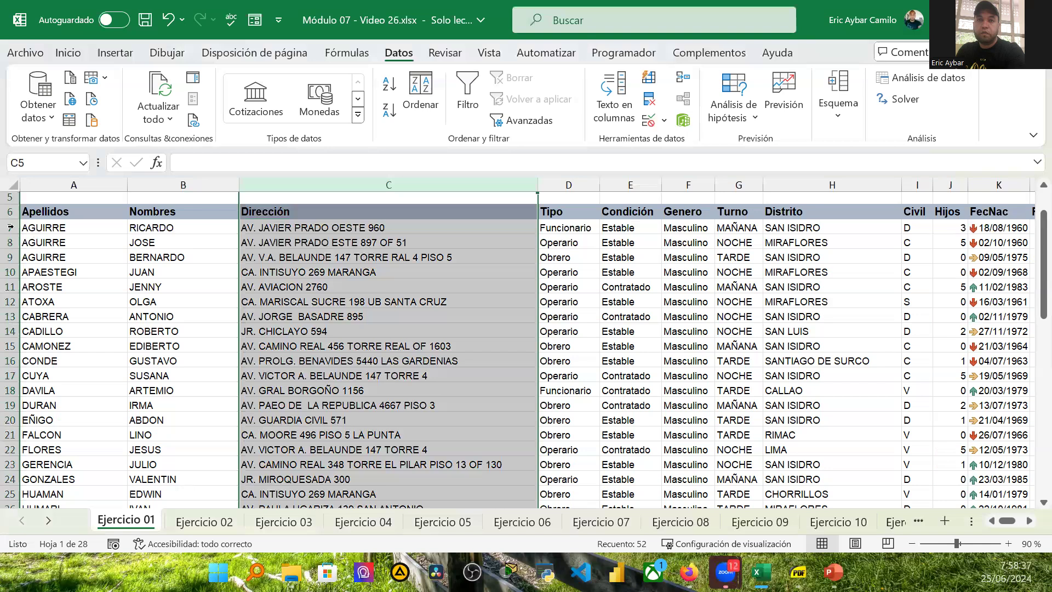
# Step: Alternate between selecting row 7 and the entire Apellidos column A
pyautogui.click(9, 226)
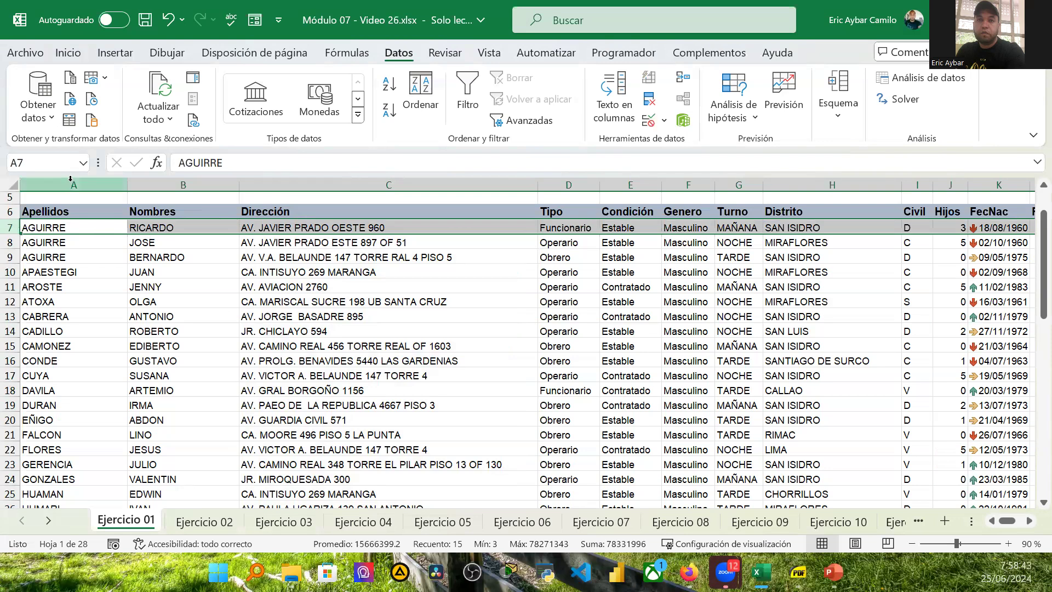
pyautogui.click(49, 184)
pyautogui.click(9, 227)
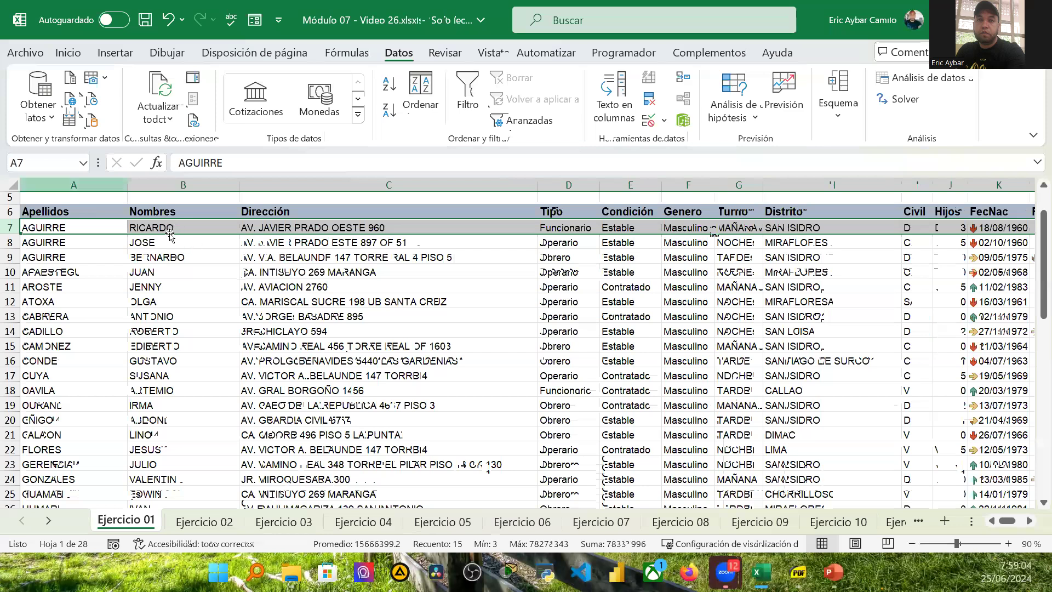
pyautogui.click(69, 185)
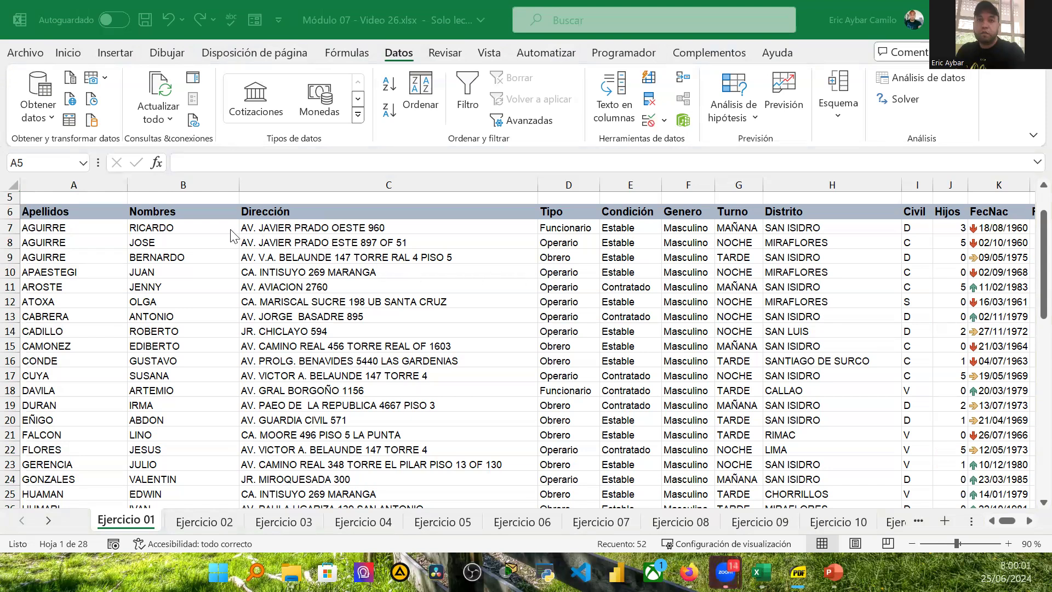
pyautogui.hotkey('ctrl', 'space')
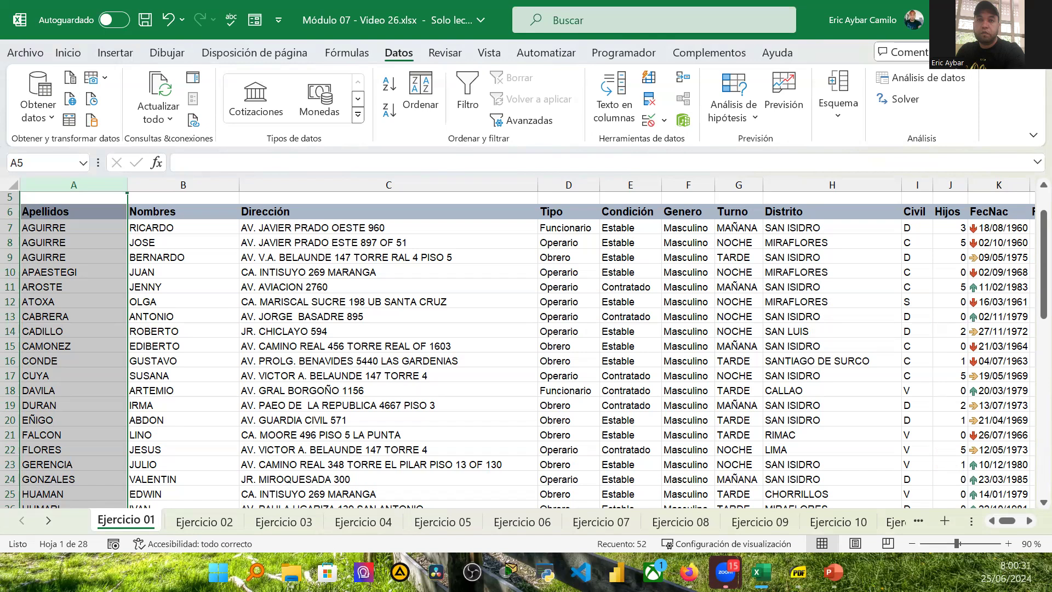
# Step: Select the entire DNI column M, then its first data cell M7
pyautogui.click(40, 212)
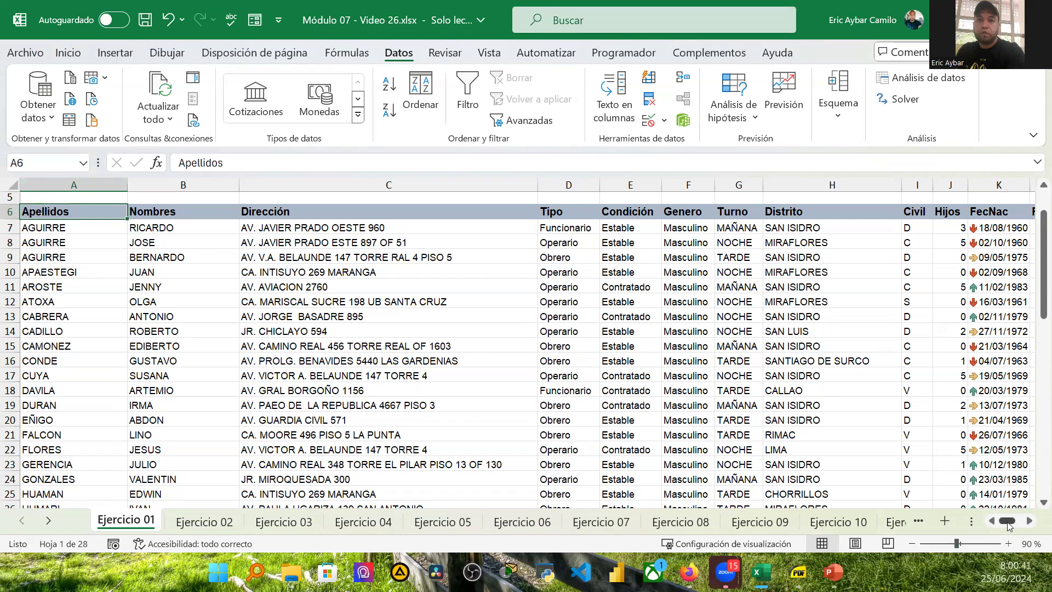
pyautogui.moveTo(1010, 526)
pyautogui.mouseDown()
pyautogui.moveTo(1028, 529)
pyautogui.moveTo(994, 534)
pyautogui.mouseUp()
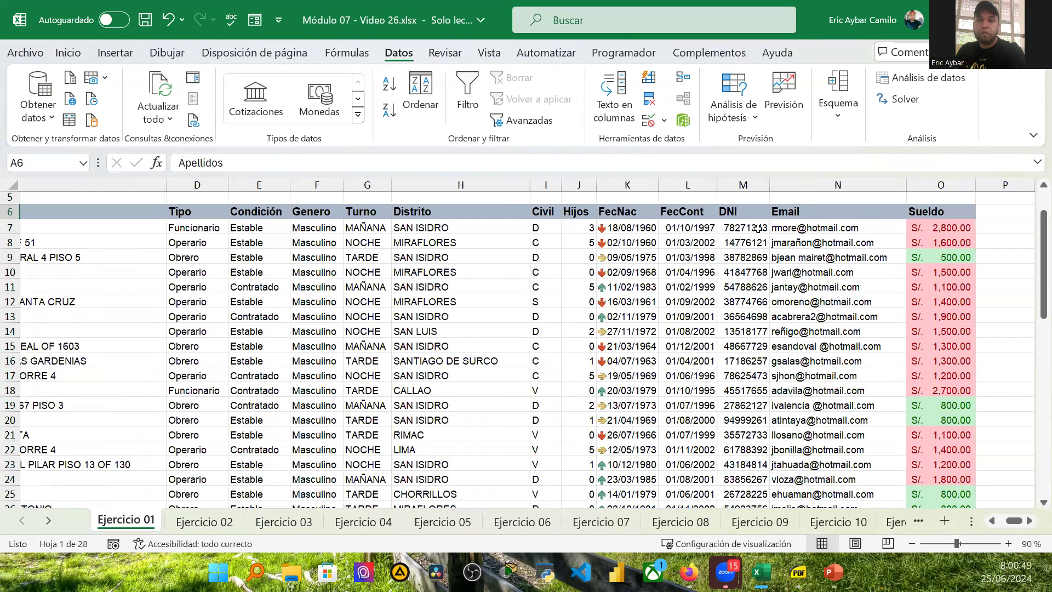
pyautogui.click(744, 201)
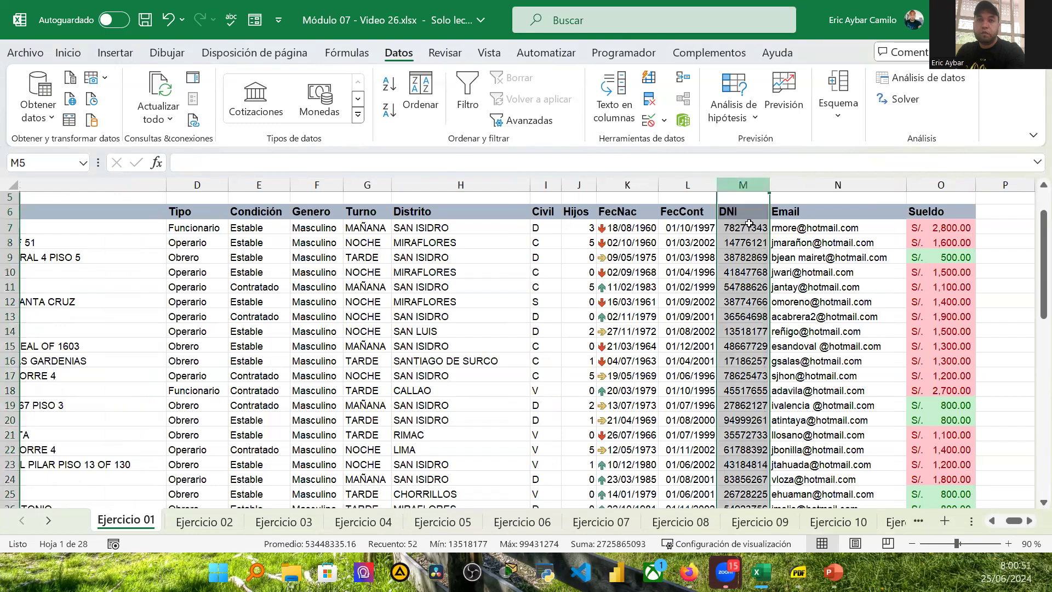
pyautogui.hotkey('ctrl', 'space')
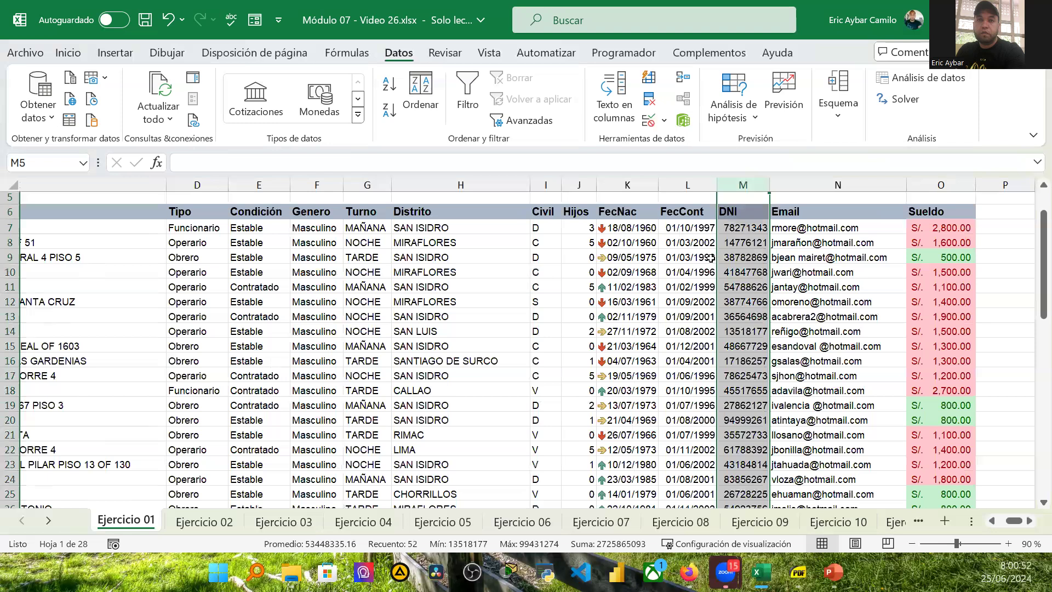
pyautogui.click(745, 229)
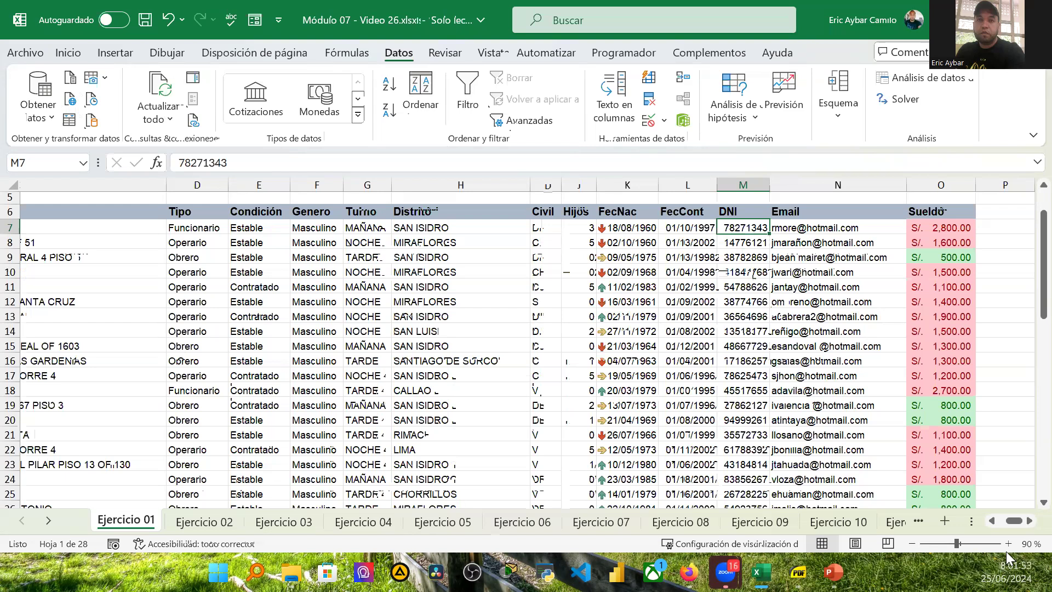
# Step: Return to the start of the table and select cell A7
pyautogui.moveTo(1015, 522); pyautogui.dragTo(34, 243)
pyautogui.click(254, 52)
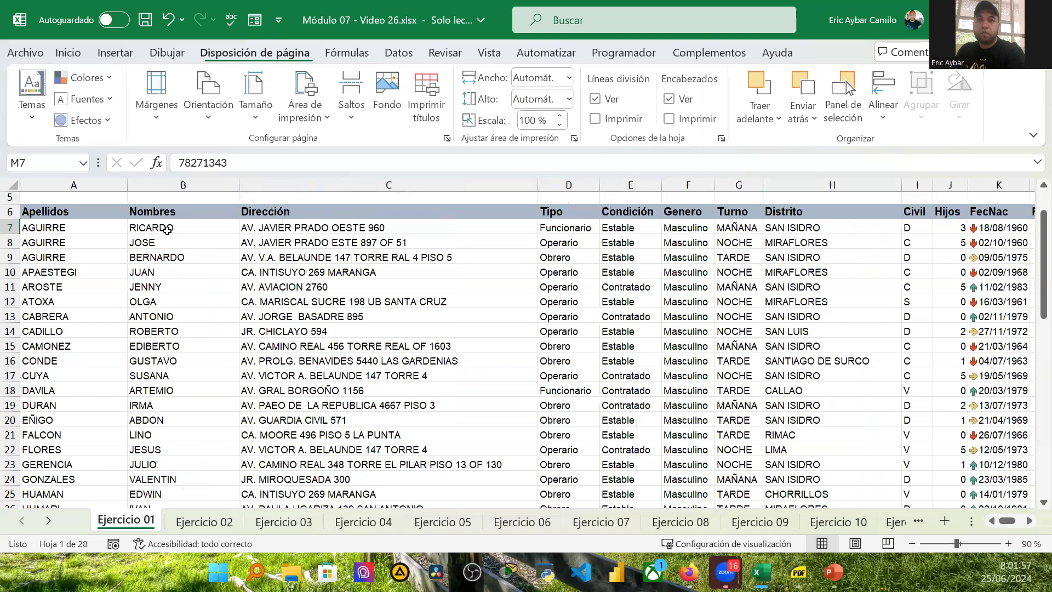
pyautogui.click(66, 229)
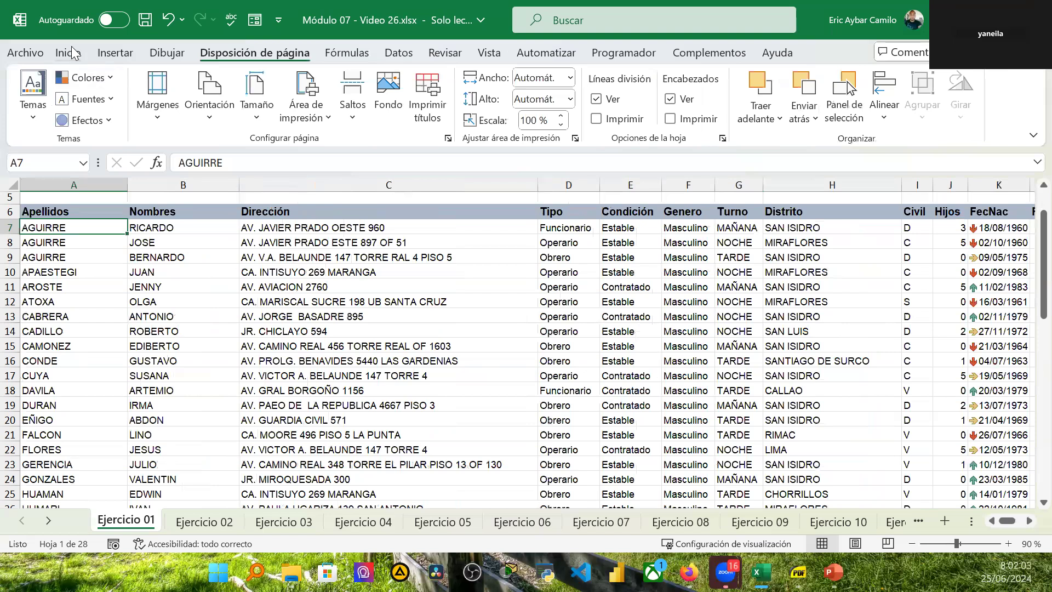
# Step: Try to merge and center cells A7 and B7, accepting the warning, then undo the merge
pyautogui.click(68, 53)
pyautogui.moveTo(86, 227); pyautogui.dragTo(198, 222)
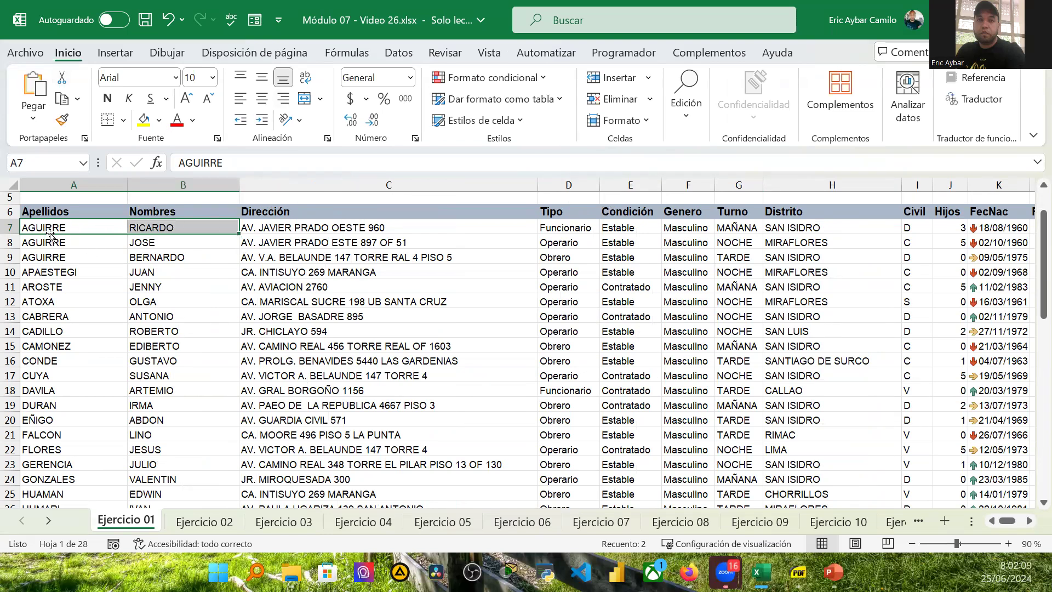
pyautogui.click(309, 100)
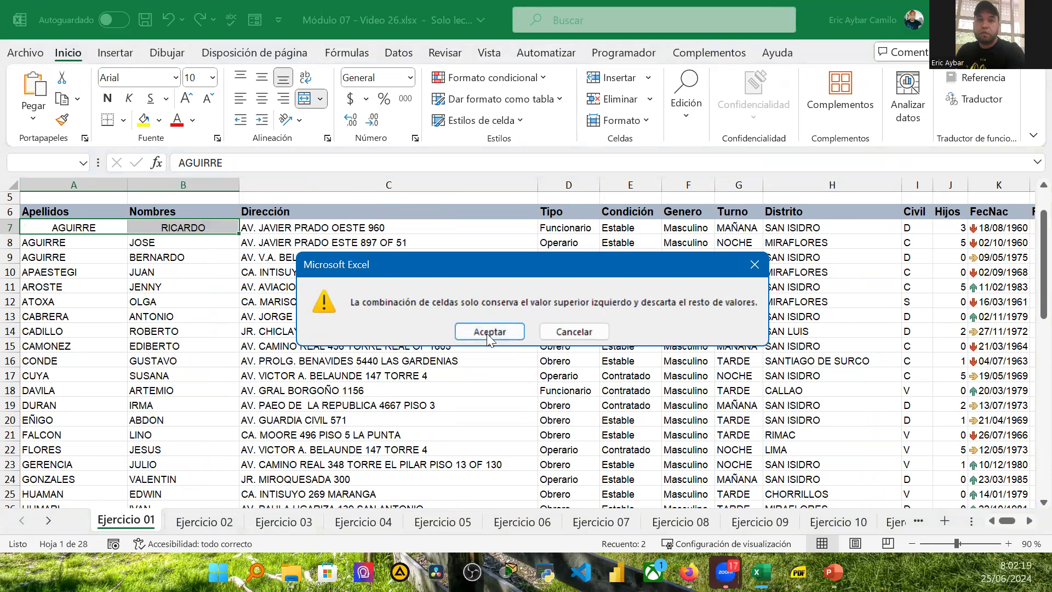
pyautogui.click(473, 327)
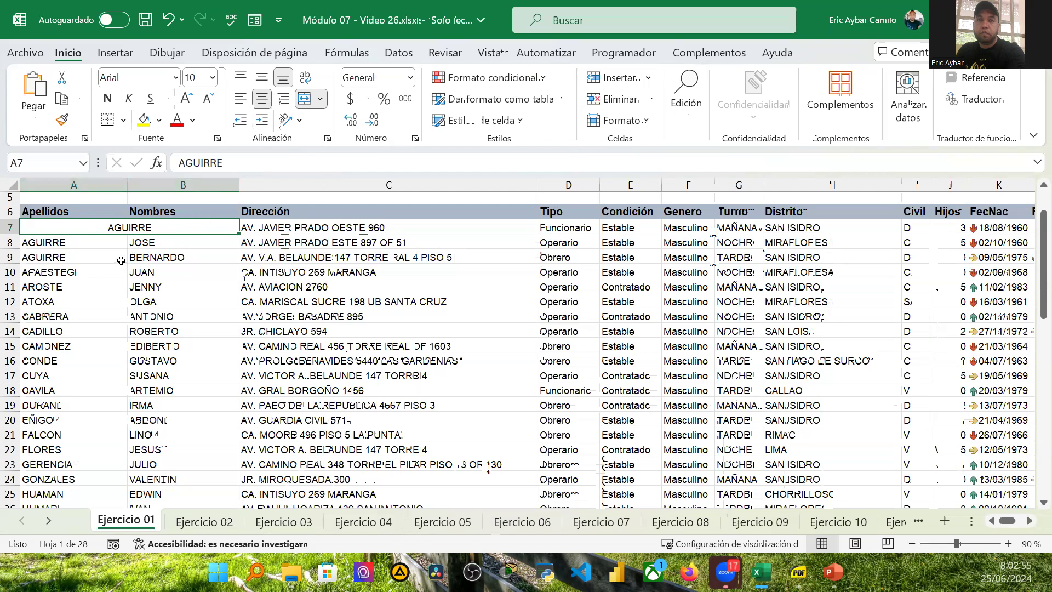
pyautogui.hotkey('ctrl', 'z')
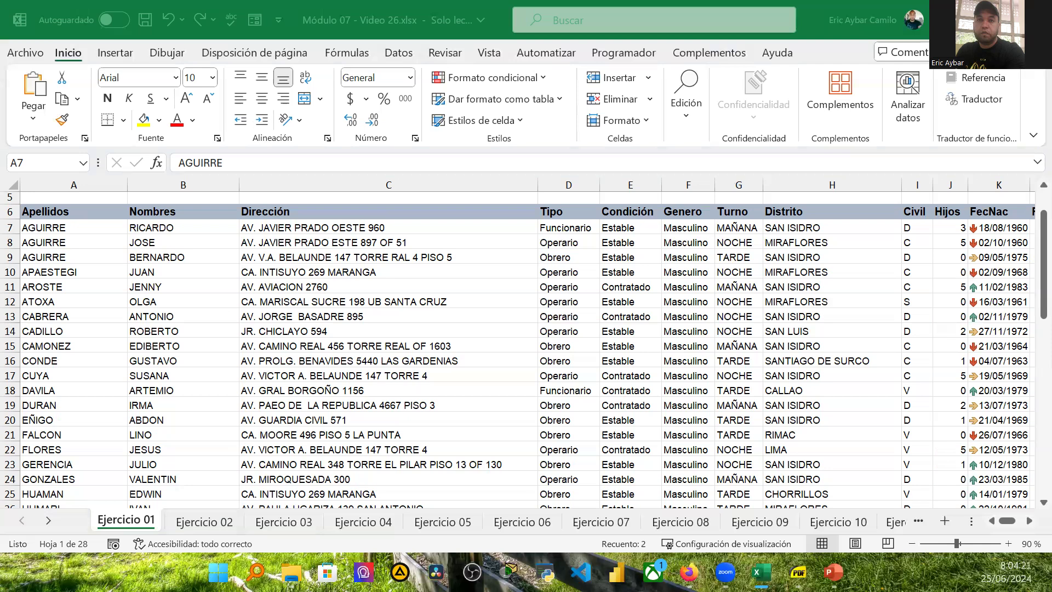
# Step: Alternate between selecting row 7 and cell C7, then select column C and return to C7
pyautogui.click(10, 227)
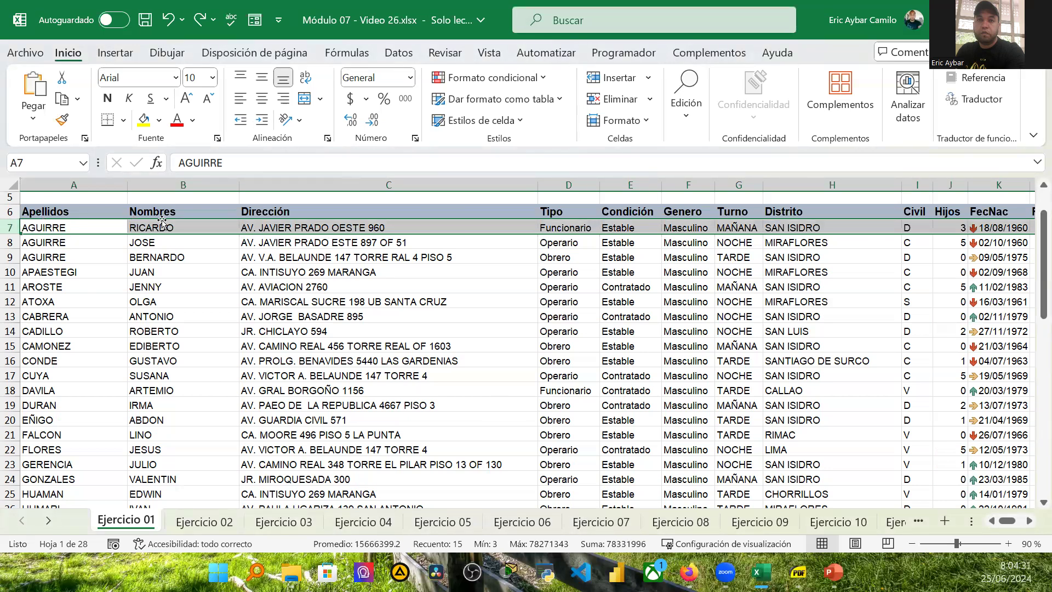
pyautogui.click(358, 228)
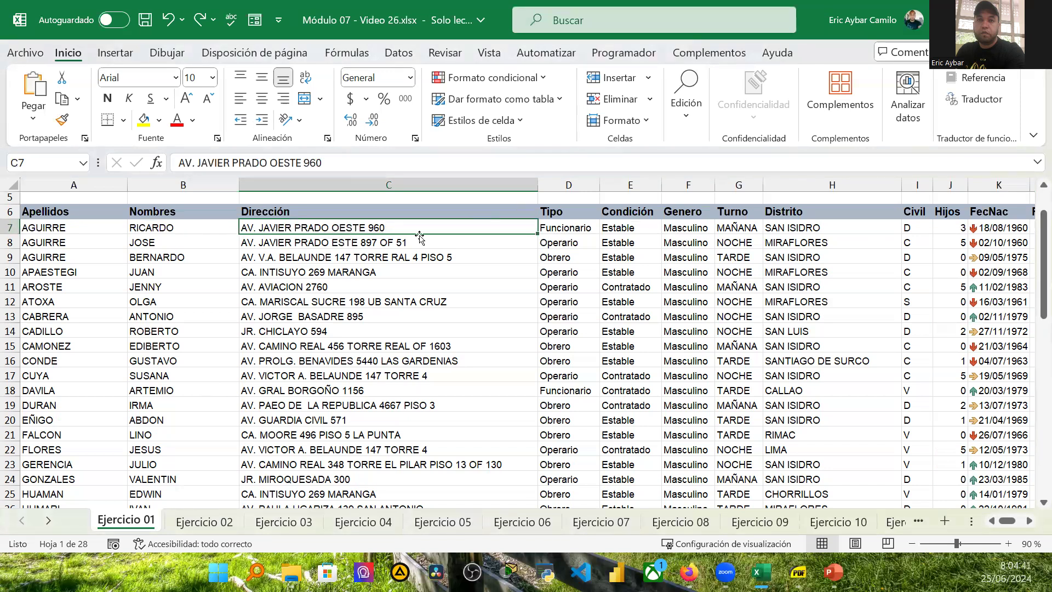
pyautogui.click(10, 226)
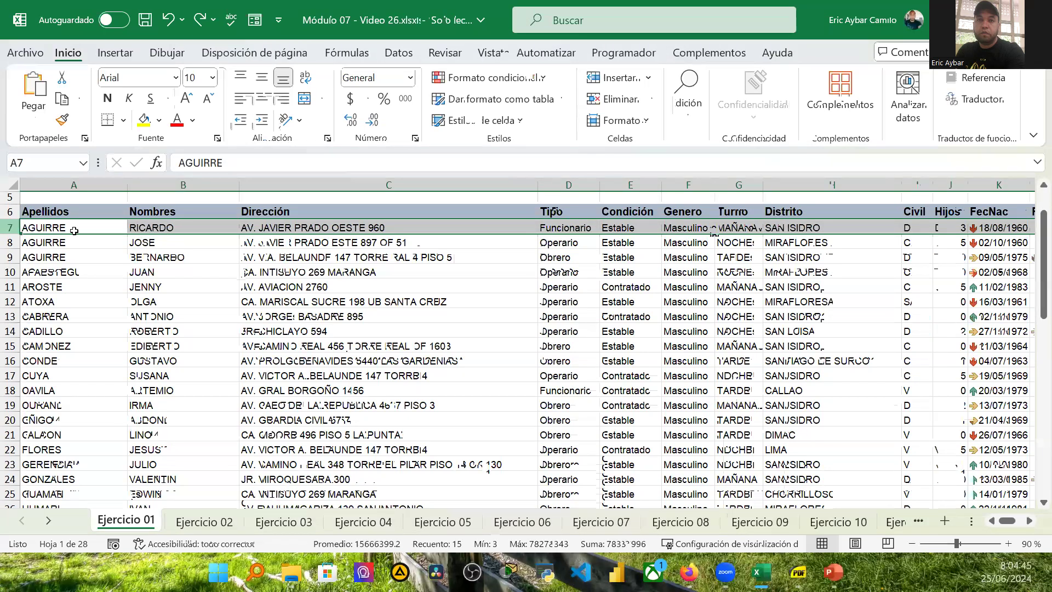
pyautogui.click(334, 226)
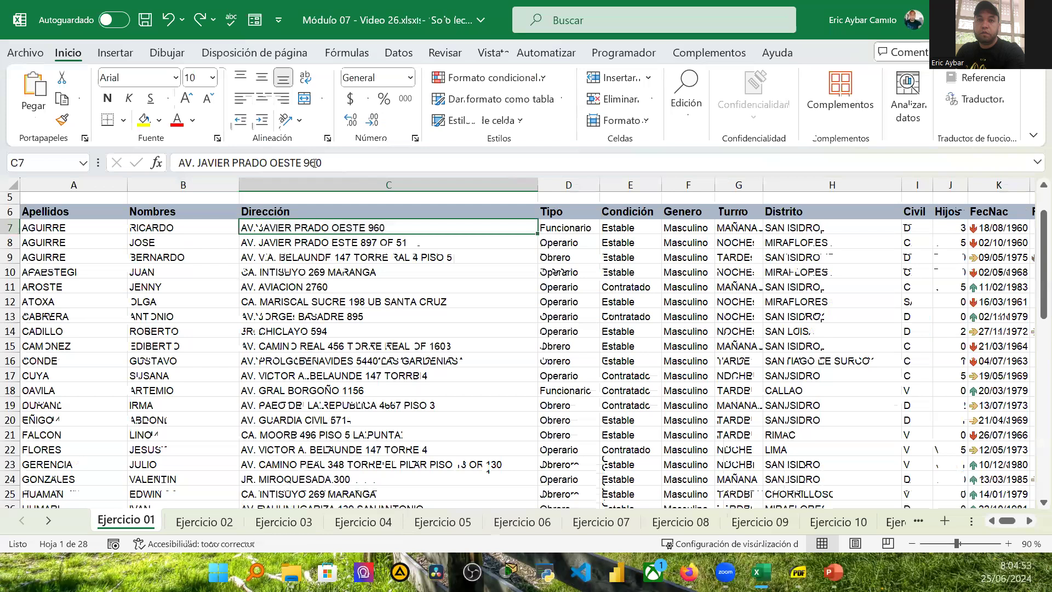
pyautogui.click(313, 184)
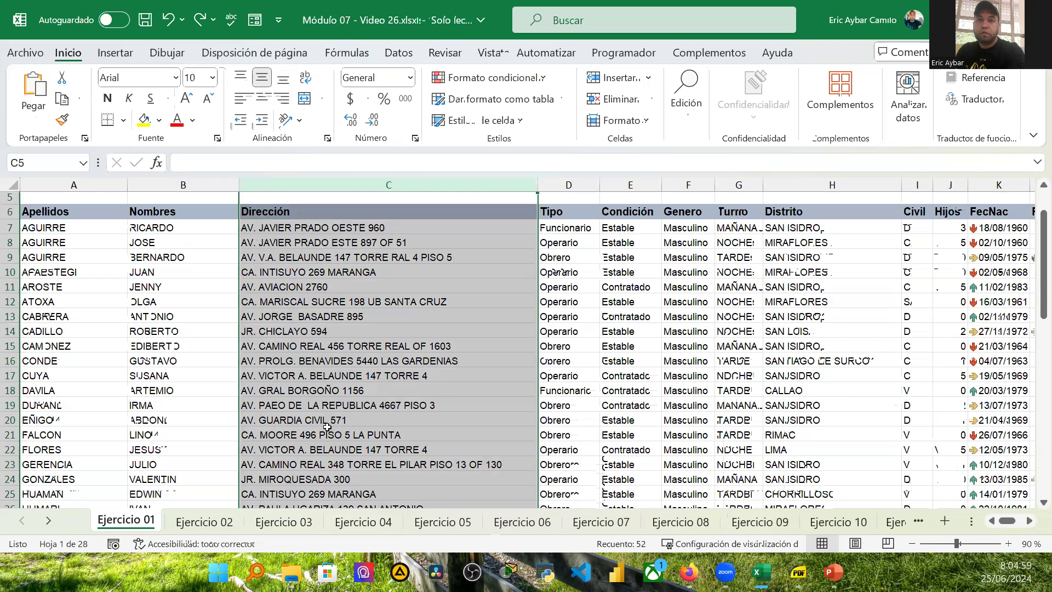
pyautogui.click(290, 230)
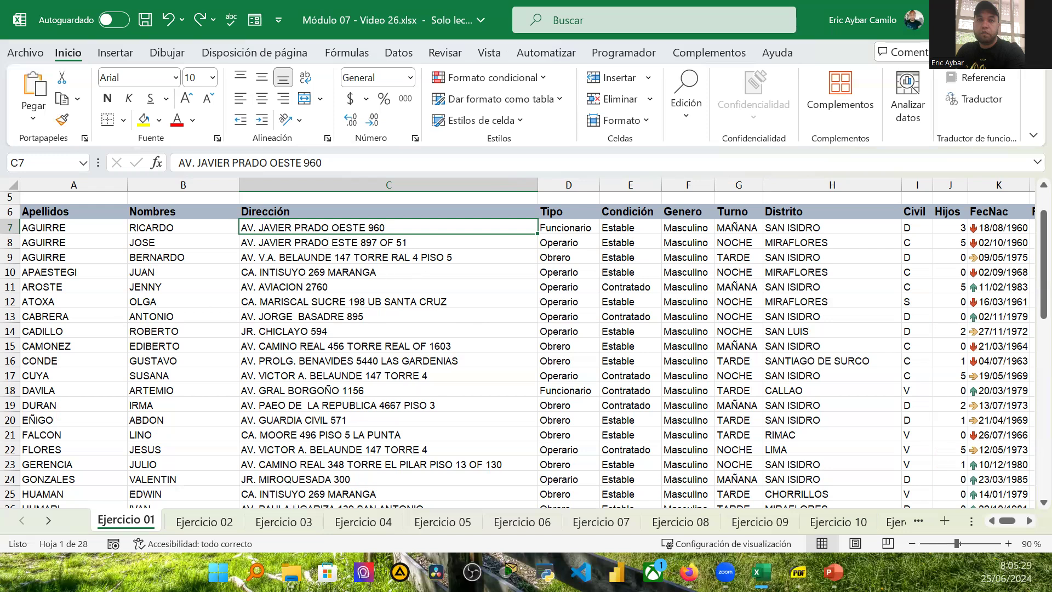
pyautogui.hotkey('alt', 'Tab')
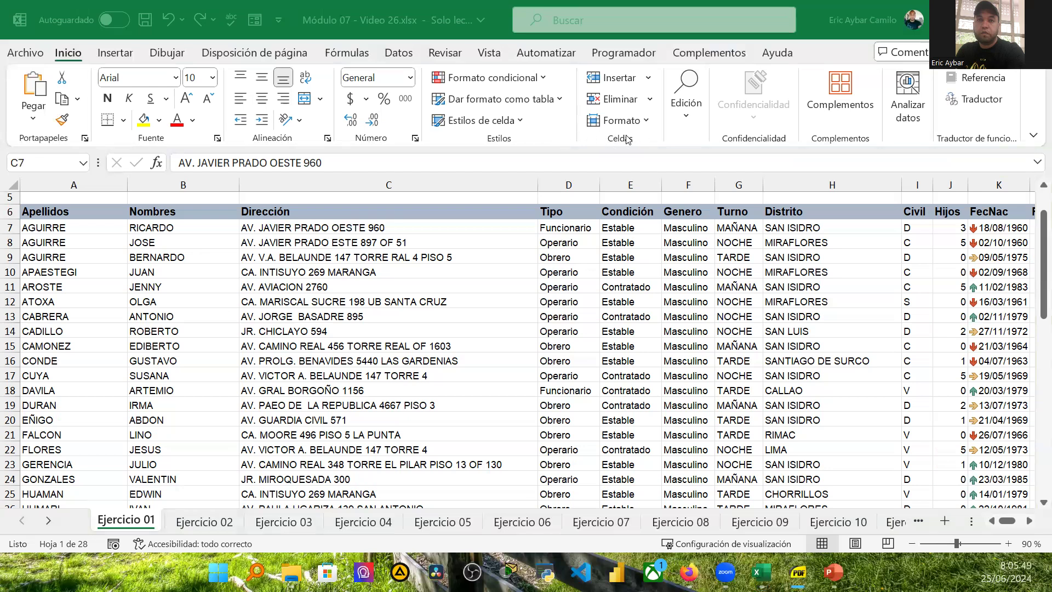
pyautogui.click(687, 120)
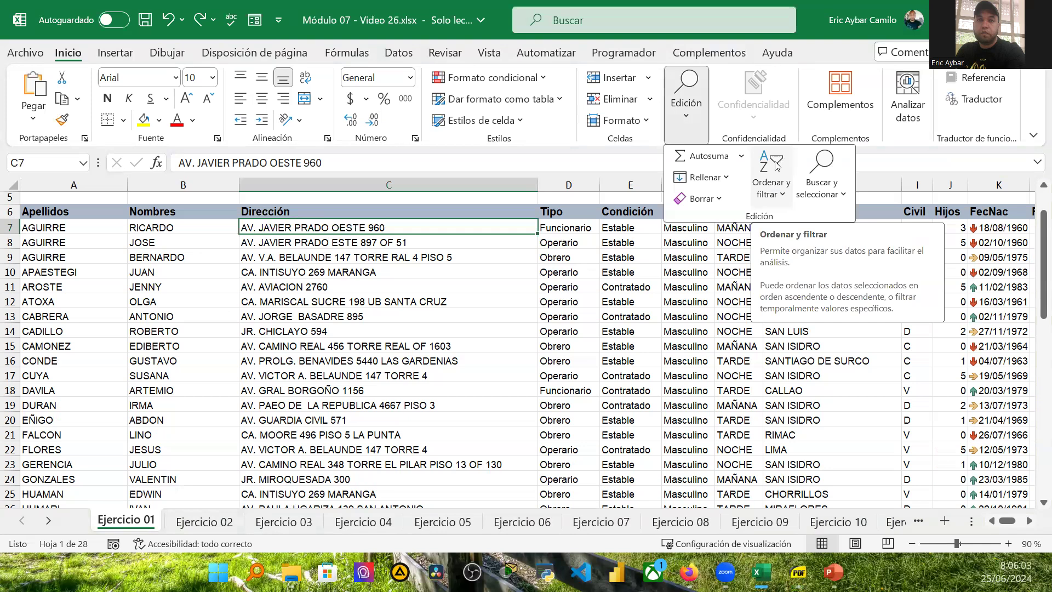
pyautogui.click(787, 198)
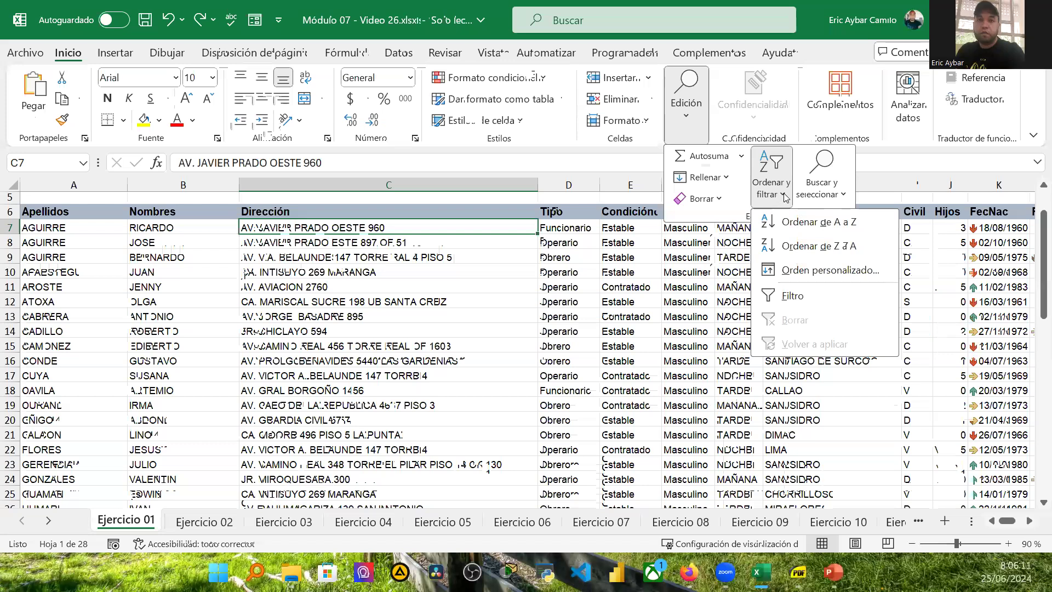
pyautogui.press('Escape')
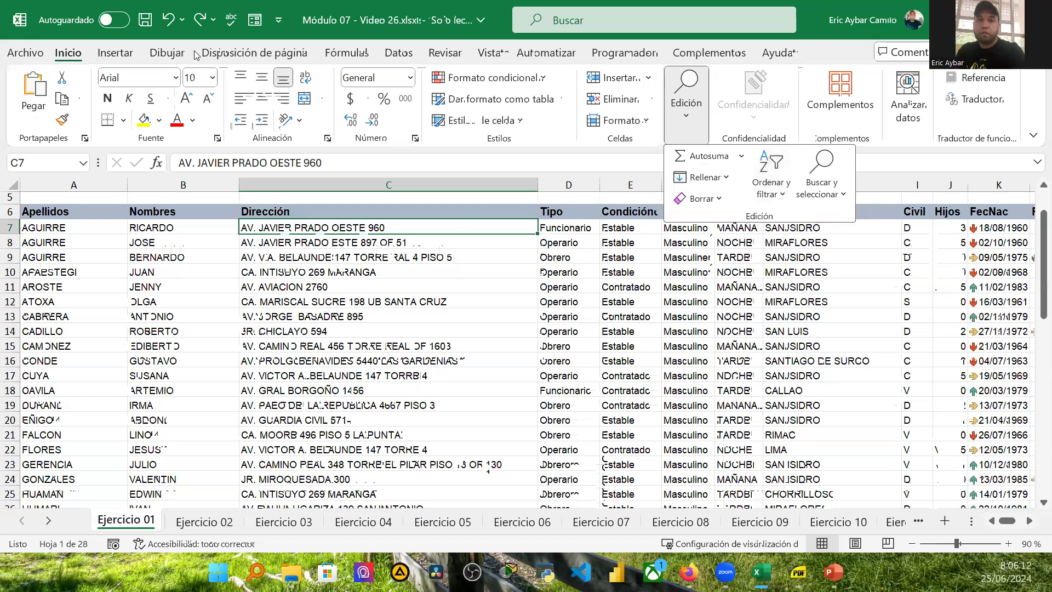
# Step: Open the Sort dialog for the table and keep Apellidos as the sort column
pyautogui.click(399, 52)
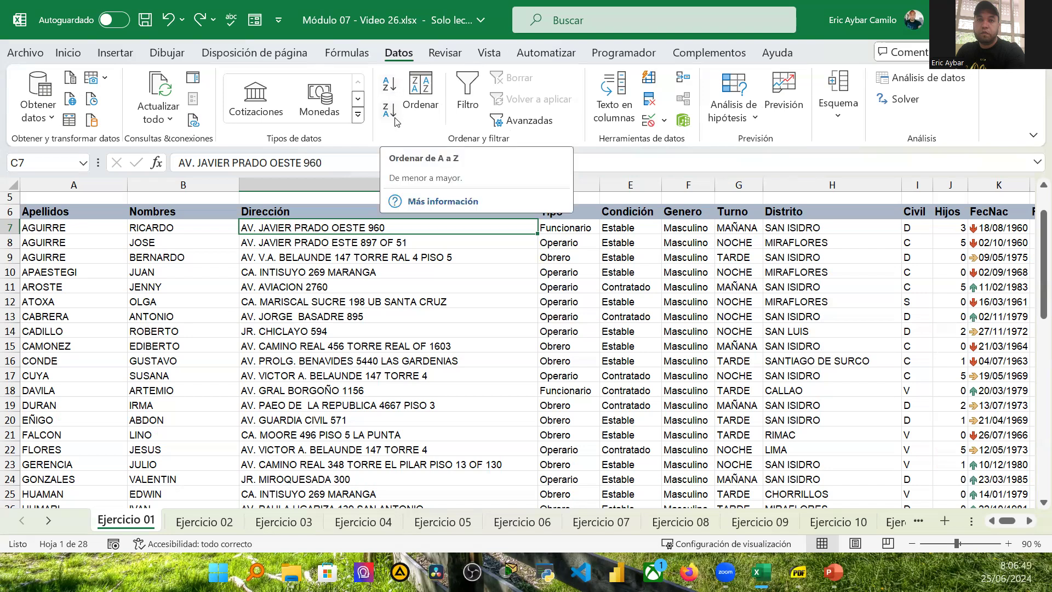
pyautogui.click(422, 92)
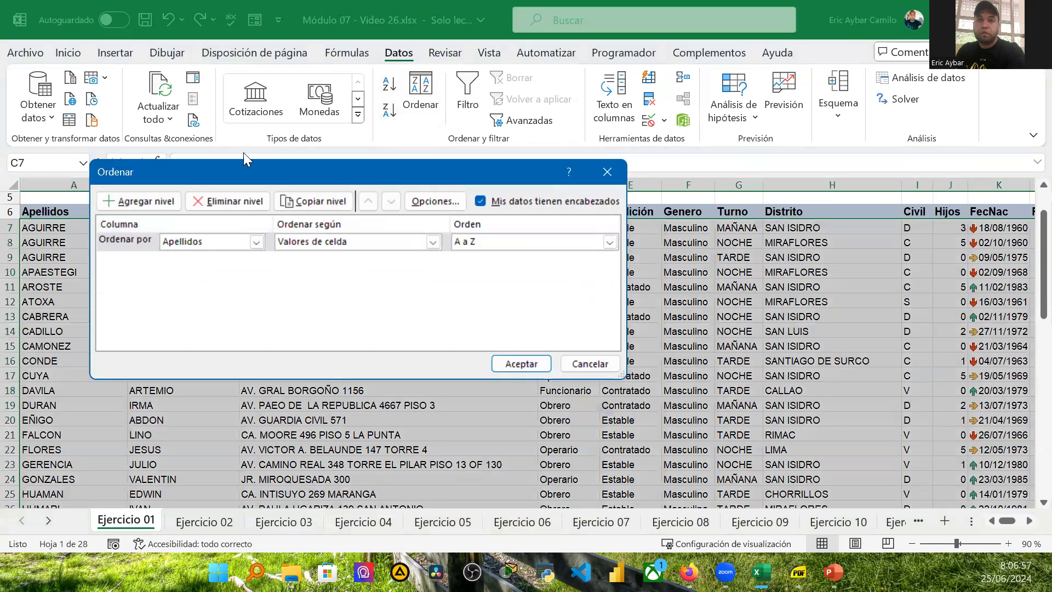
pyautogui.moveTo(253, 172); pyautogui.dragTo(377, 250)
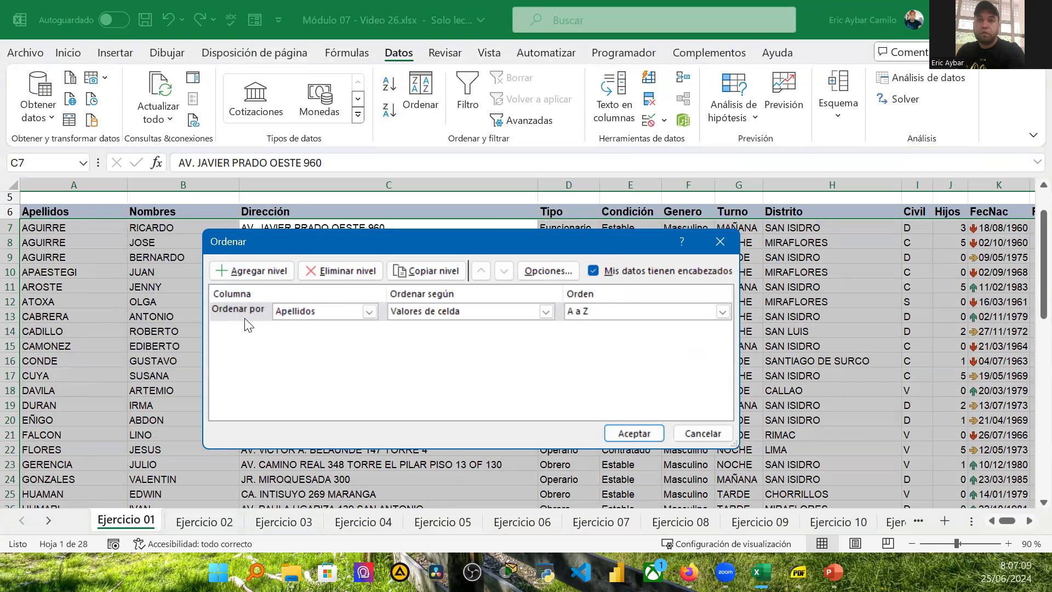
pyautogui.click(369, 310)
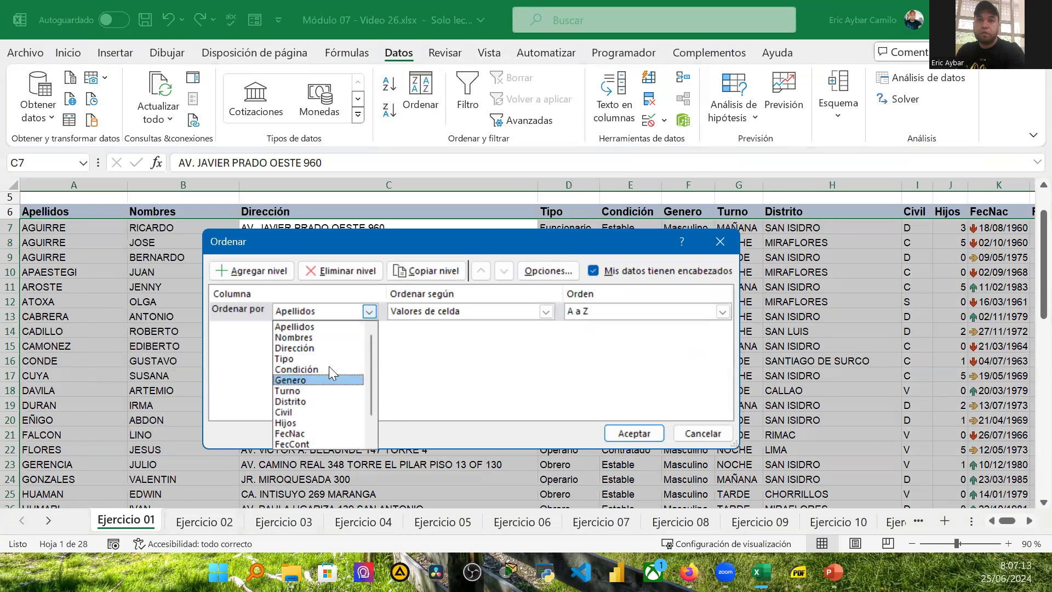
pyautogui.click(320, 326)
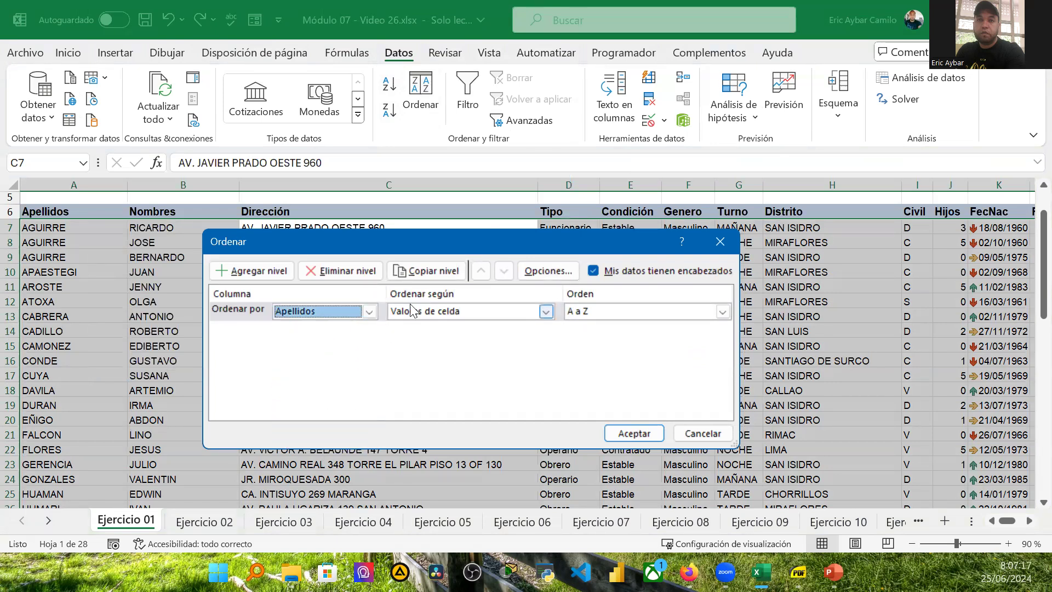
pyautogui.click(478, 307)
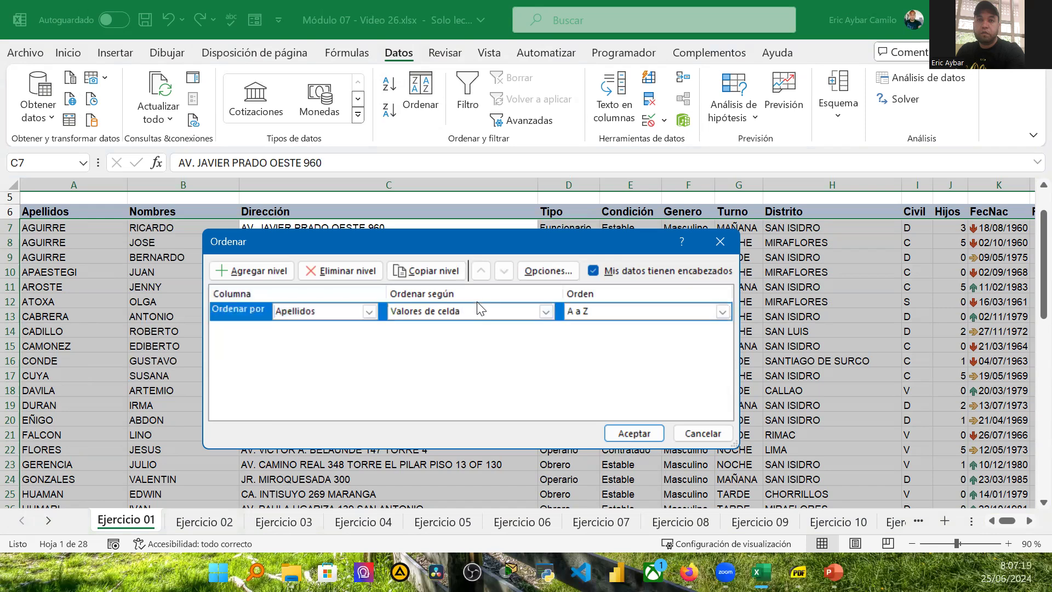
# Step: Review the sort-on and order options in the Sort dialog, then cancel it
pyautogui.click(546, 311)
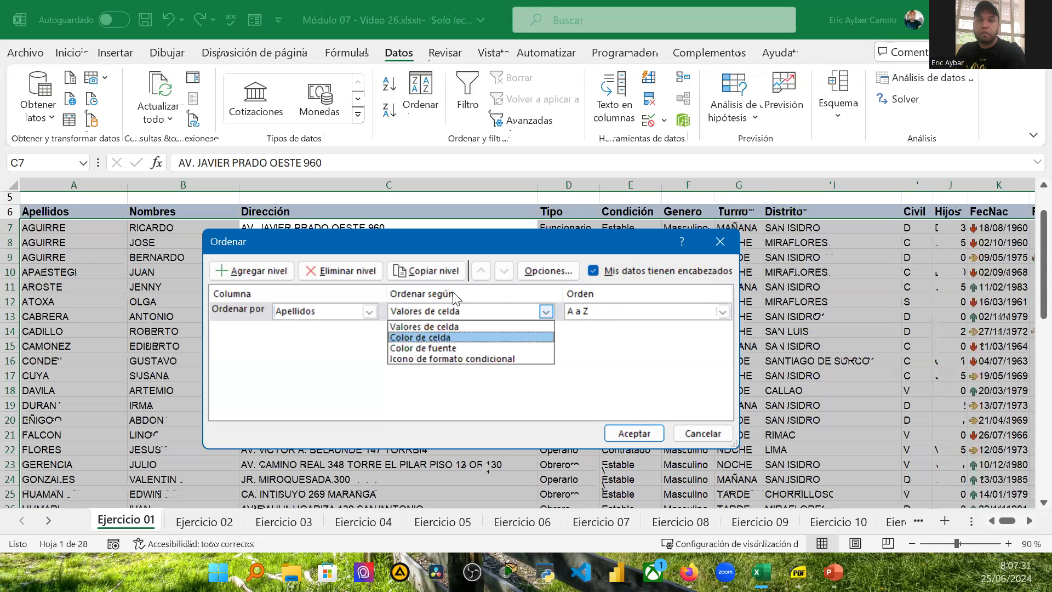
pyautogui.click(443, 320)
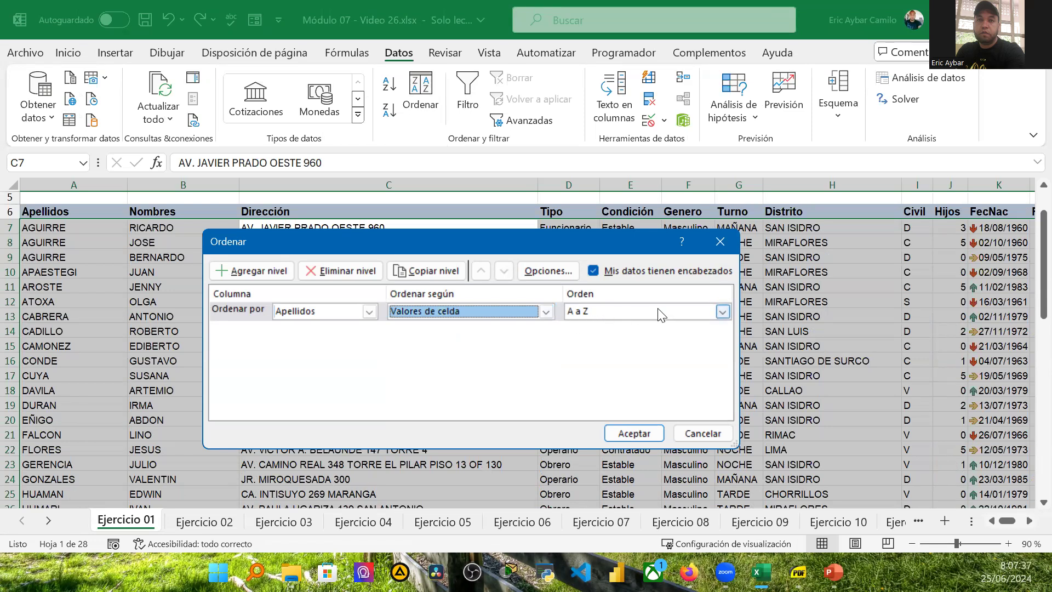
pyautogui.click(723, 313)
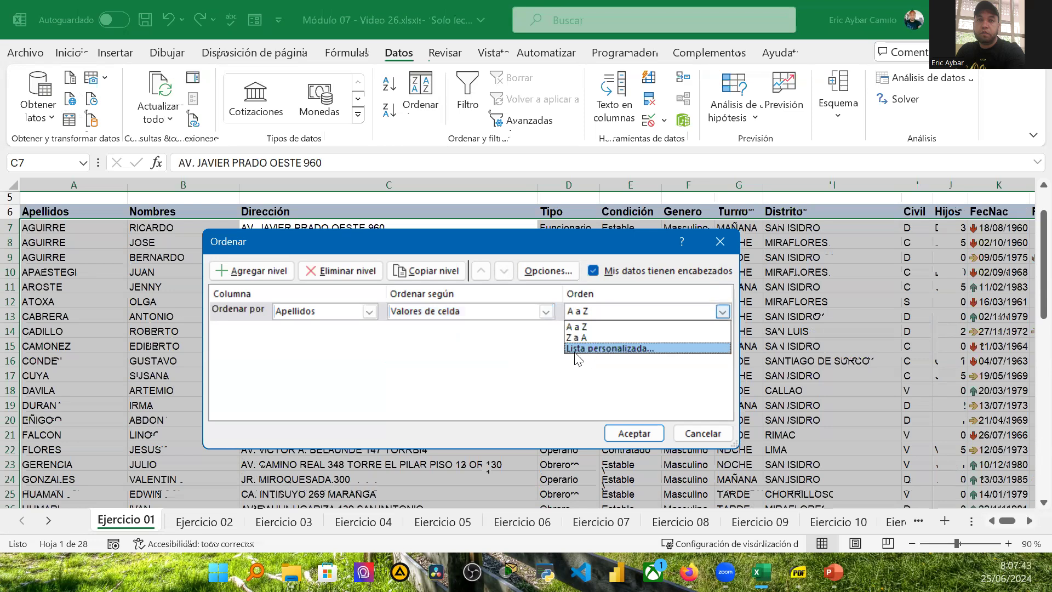
pyautogui.click(704, 434)
pyautogui.click(703, 433)
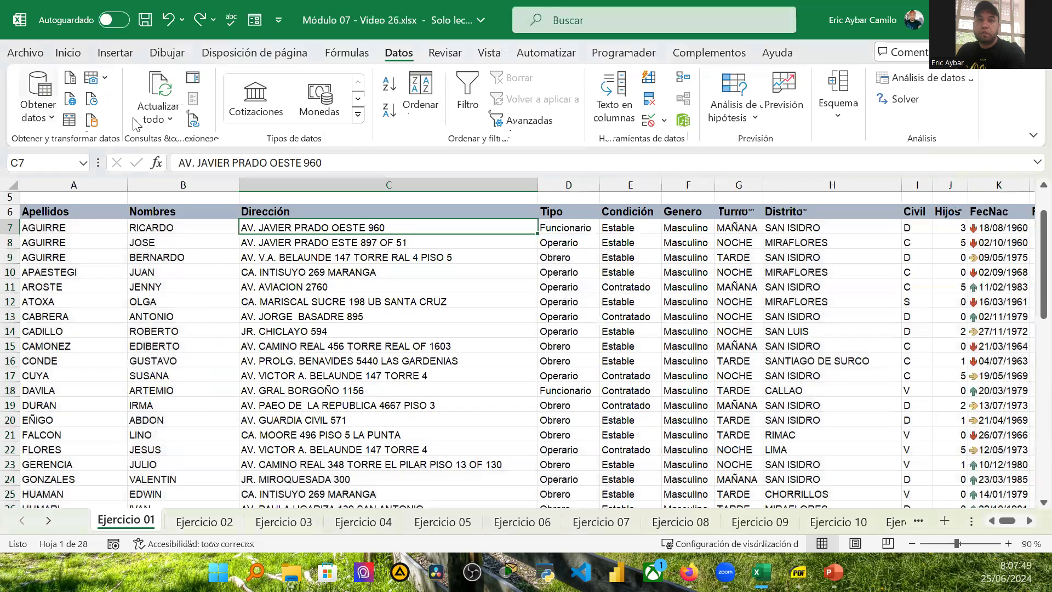
# Step: Create a new blank workbook and enter a sample full name in cell D3
pyautogui.click(315, 525)
pyautogui.hotkey('ctrl', 'n')
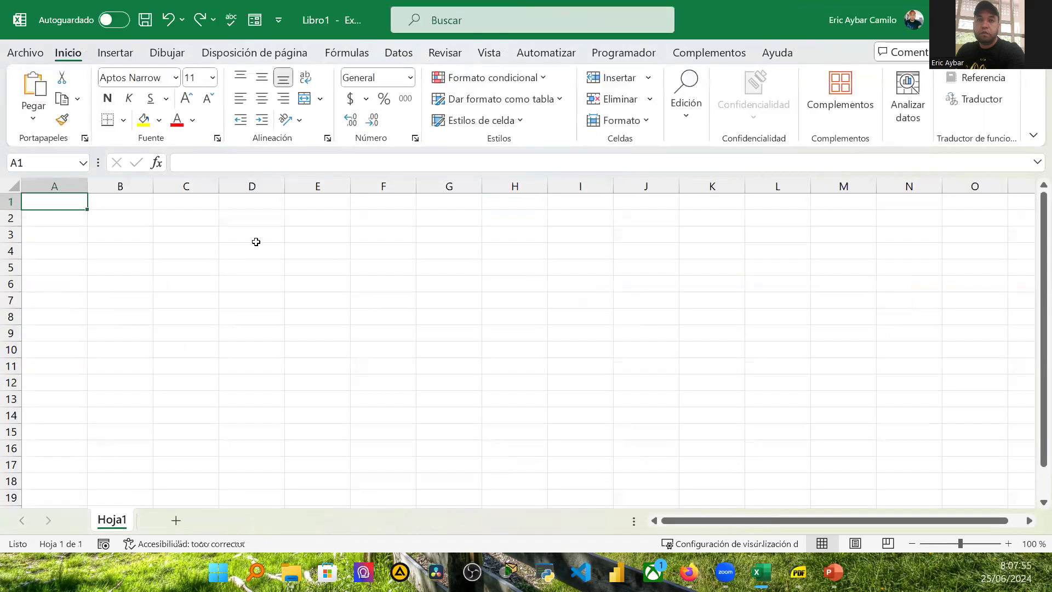
pyautogui.click(251, 234)
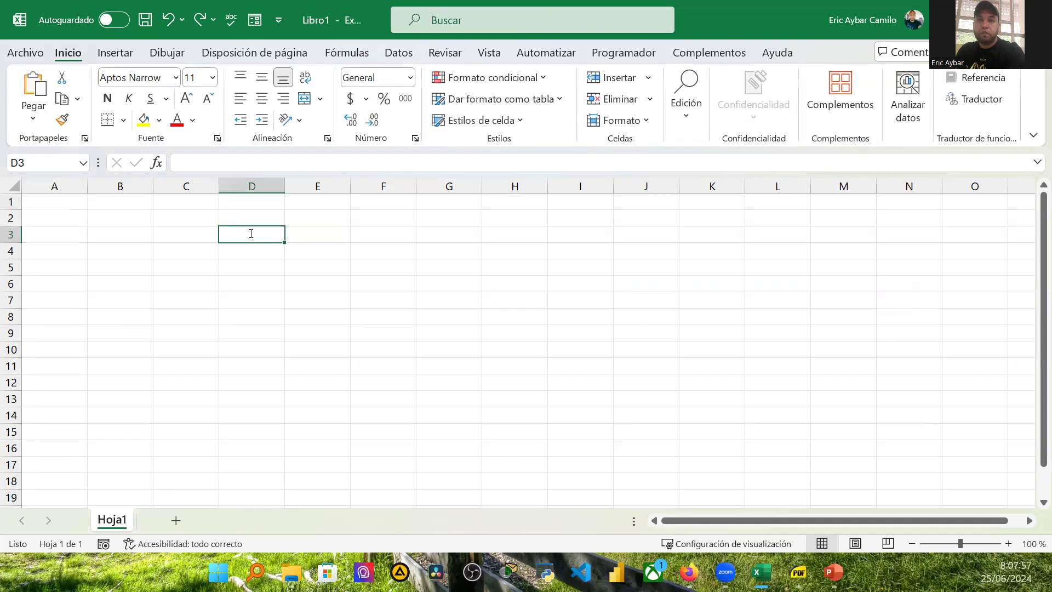
pyautogui.write('Juan P')
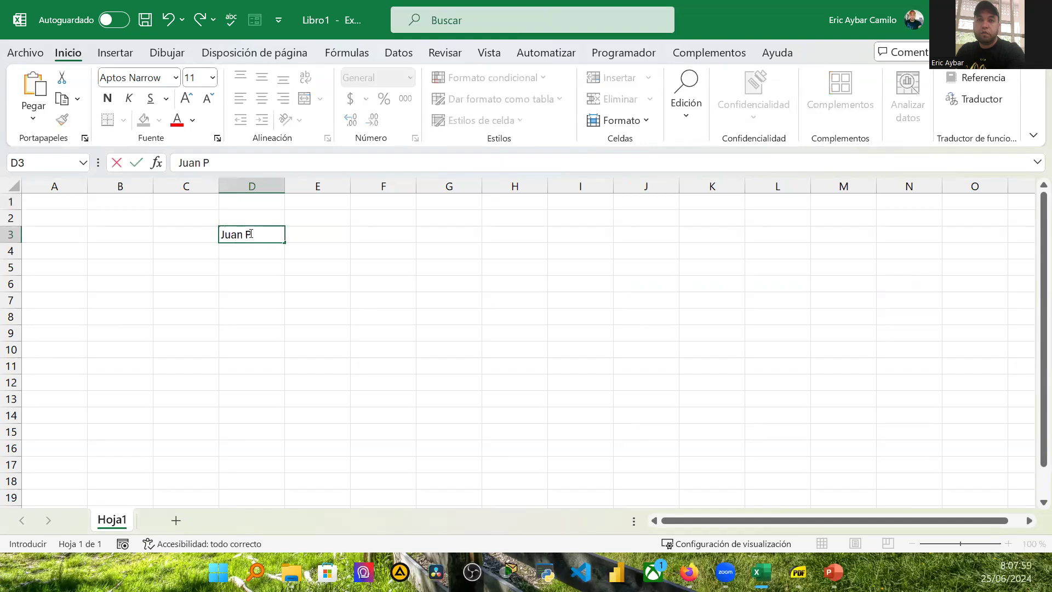
pyautogui.write('ére')
pyautogui.press('Return')
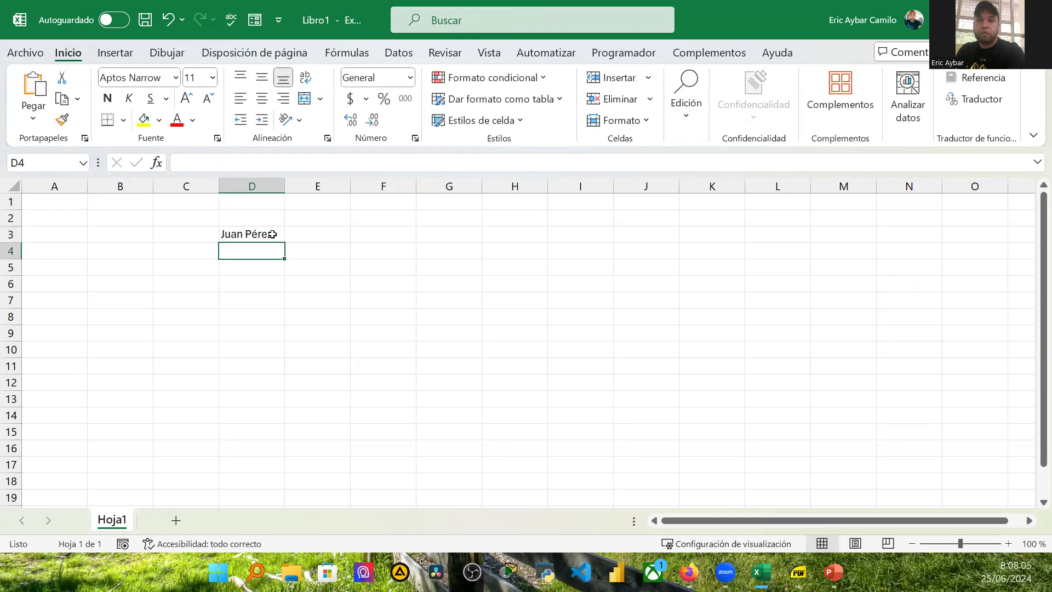
# Step: Fill the name down from D3 to D13 with the fill handle, then autofit column D's width
pyautogui.click(273, 235)
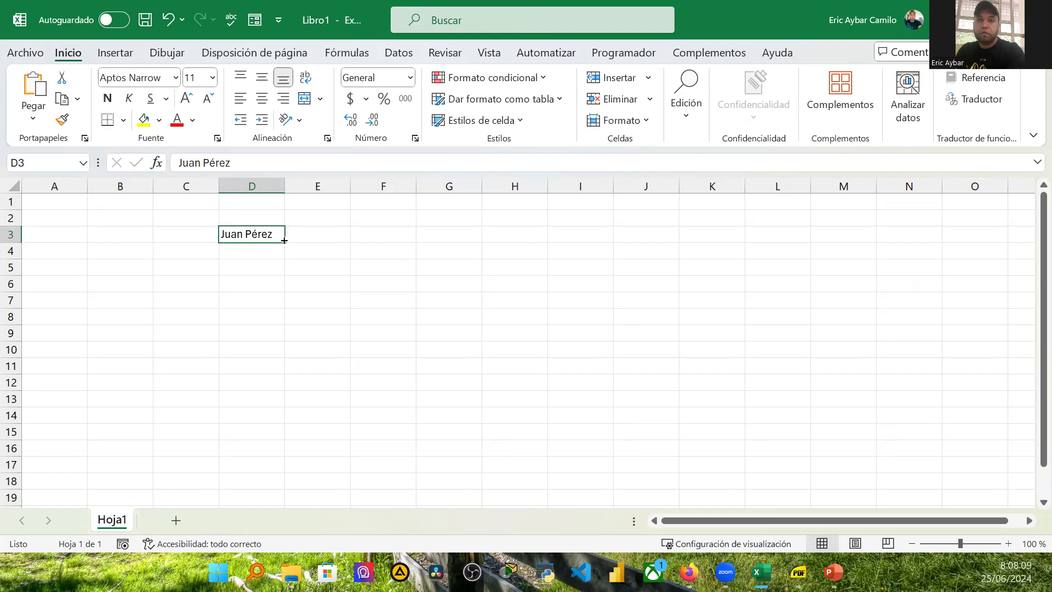
pyautogui.moveTo(284, 242); pyautogui.dragTo(285, 412)
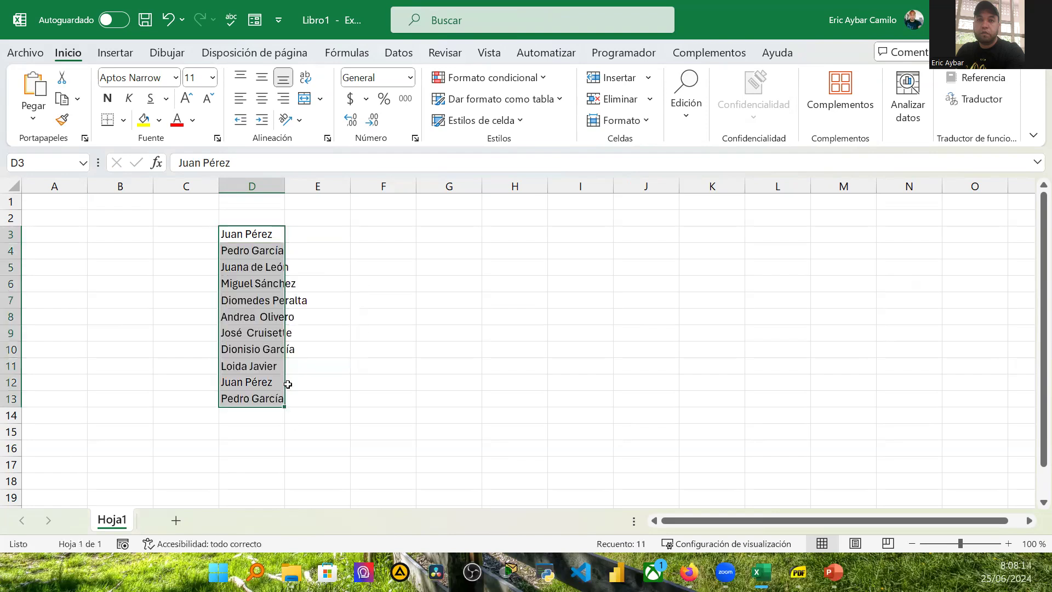
pyautogui.click(285, 191)
pyautogui.doubleClick(285, 191)
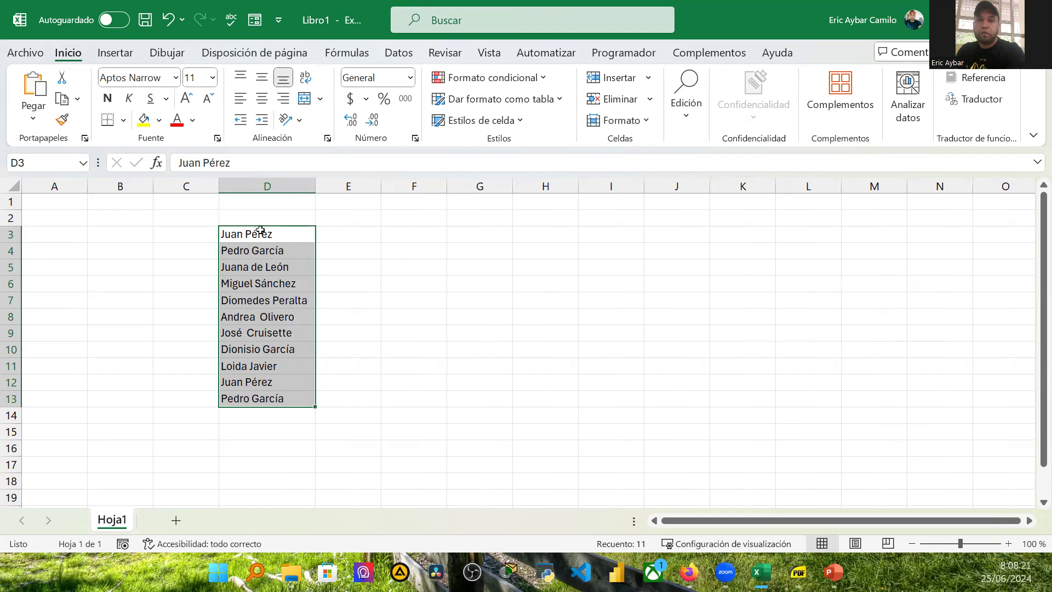
pyautogui.click(368, 238)
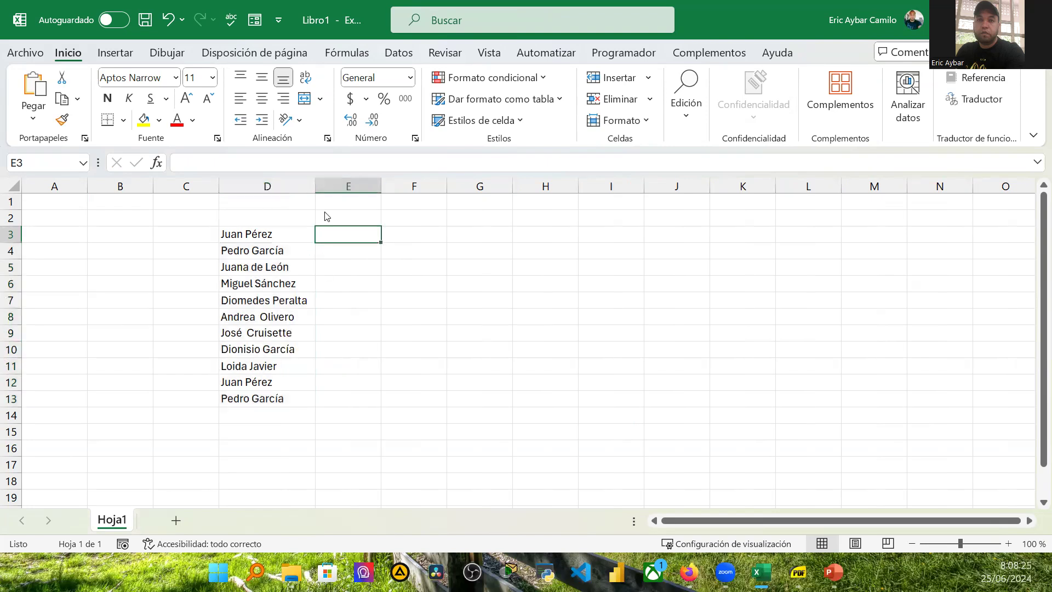
pyautogui.hotkey('ctrl', 'l')
pyautogui.write('une')
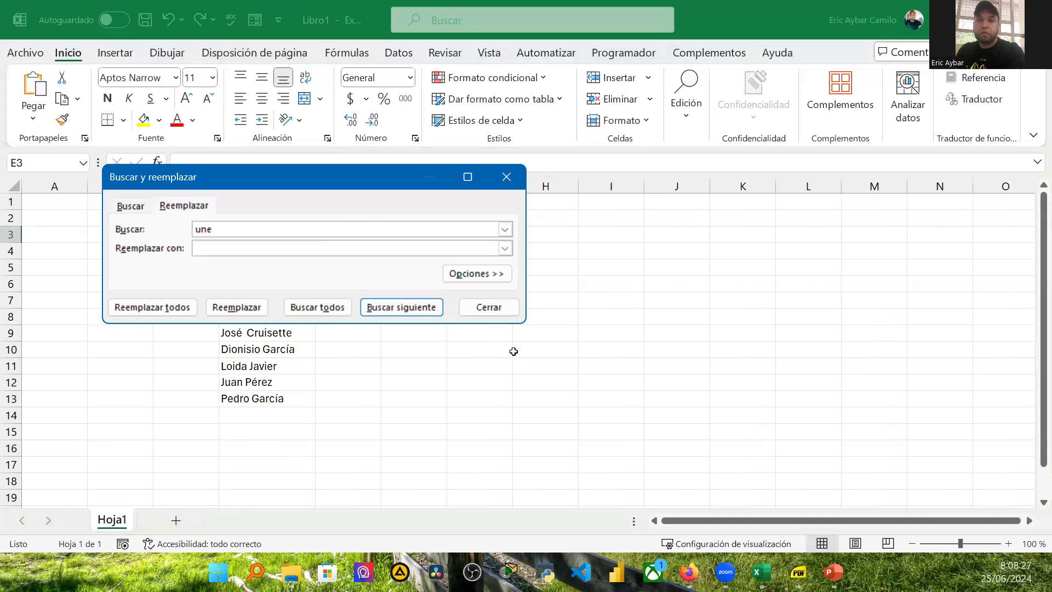
pyautogui.click(501, 308)
# Step: Enter Lunes in cell E3 and auto-fill the weekday series down to E9
pyautogui.write('Lunes')
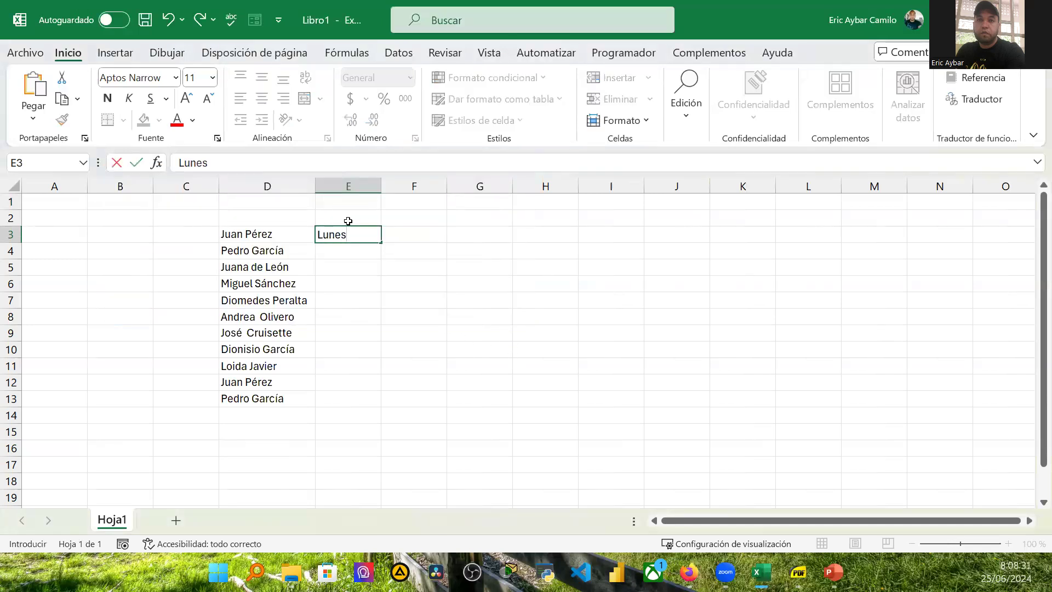
pyautogui.press('Return')
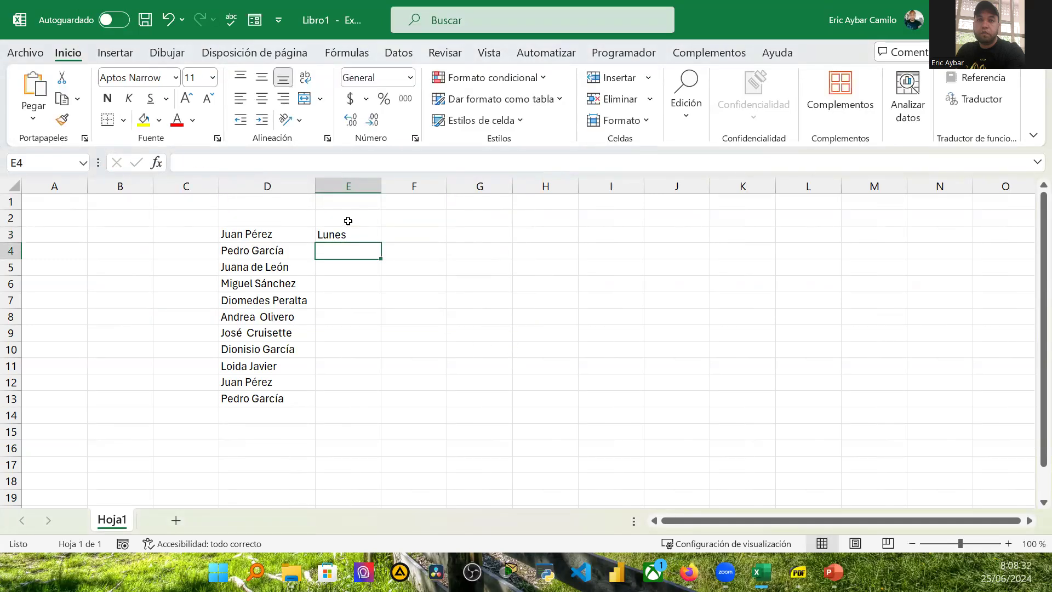
pyautogui.click(380, 239)
pyautogui.moveTo(380, 242); pyautogui.dragTo(363, 339)
# Step: Enter Enero in cell F3 and auto-fill the month series down to F14
pyautogui.click(417, 233)
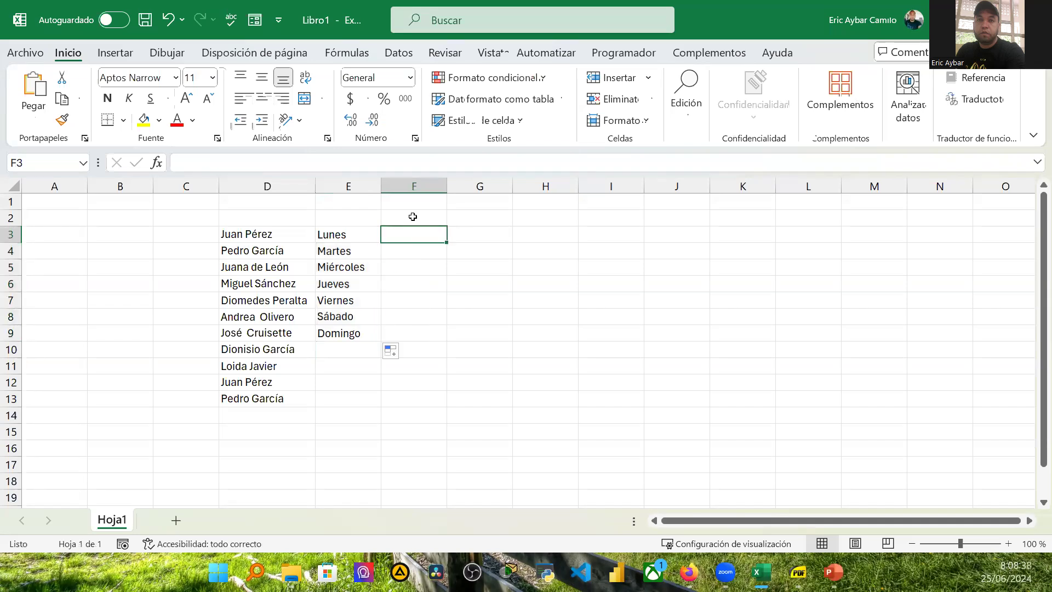
pyautogui.write('Fe')
pyautogui.press('BackSpace')
pyautogui.press('BackSpace')
pyautogui.write('Enero')
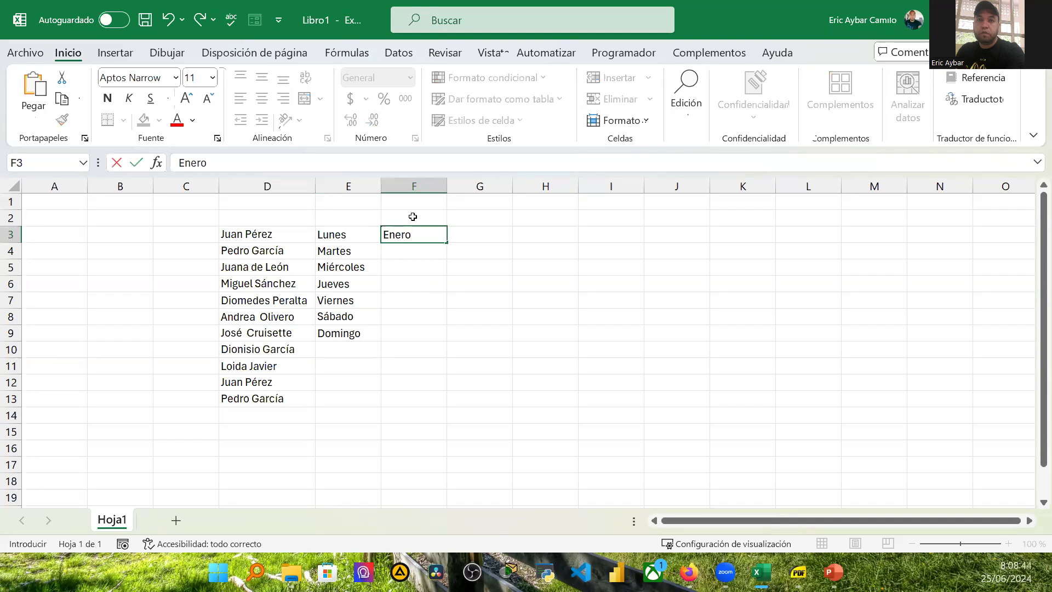
pyautogui.press('Return')
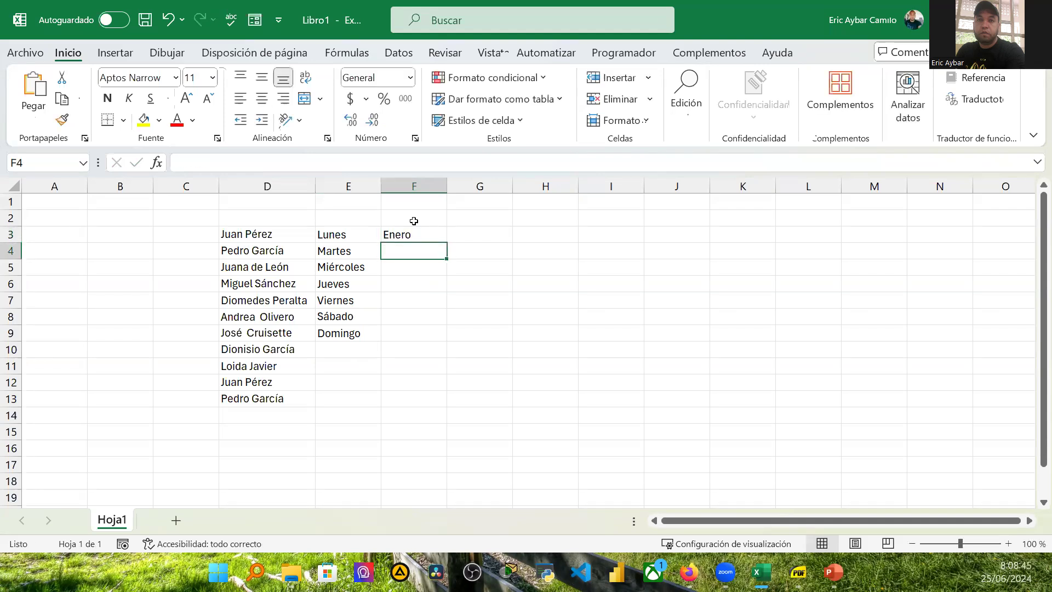
pyautogui.click(414, 232)
pyautogui.moveTo(447, 242); pyautogui.dragTo(443, 417)
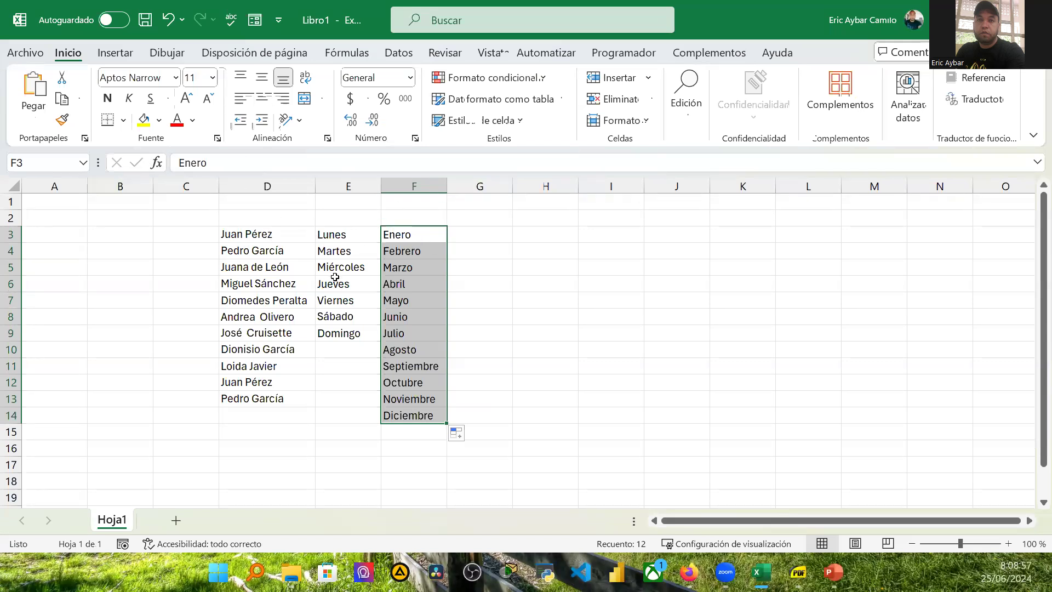
# Step: Open the Excel Options dialog from the file backstage
pyautogui.click(497, 232)
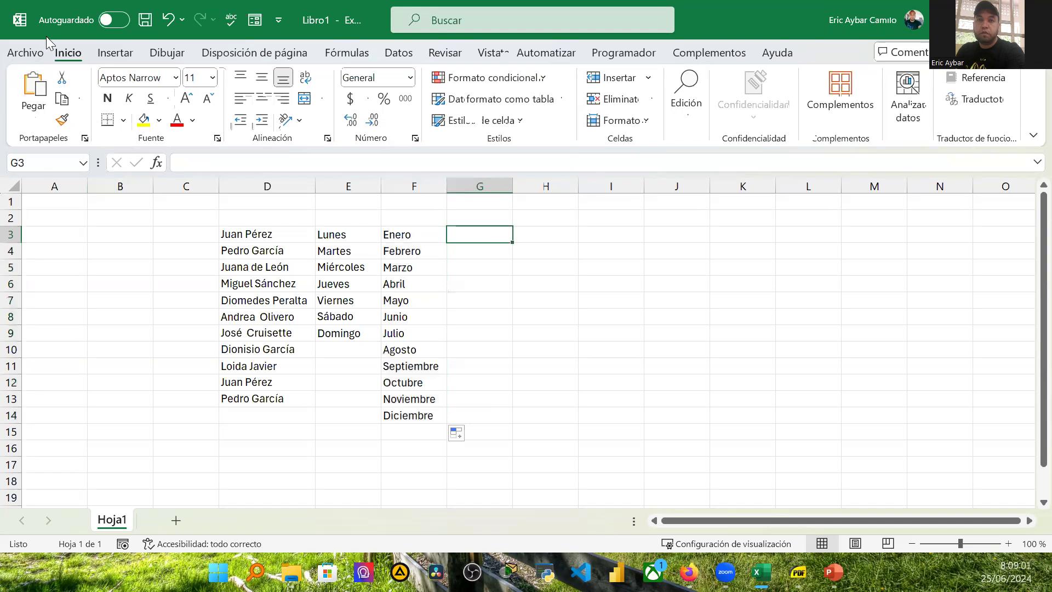
pyautogui.click(27, 51)
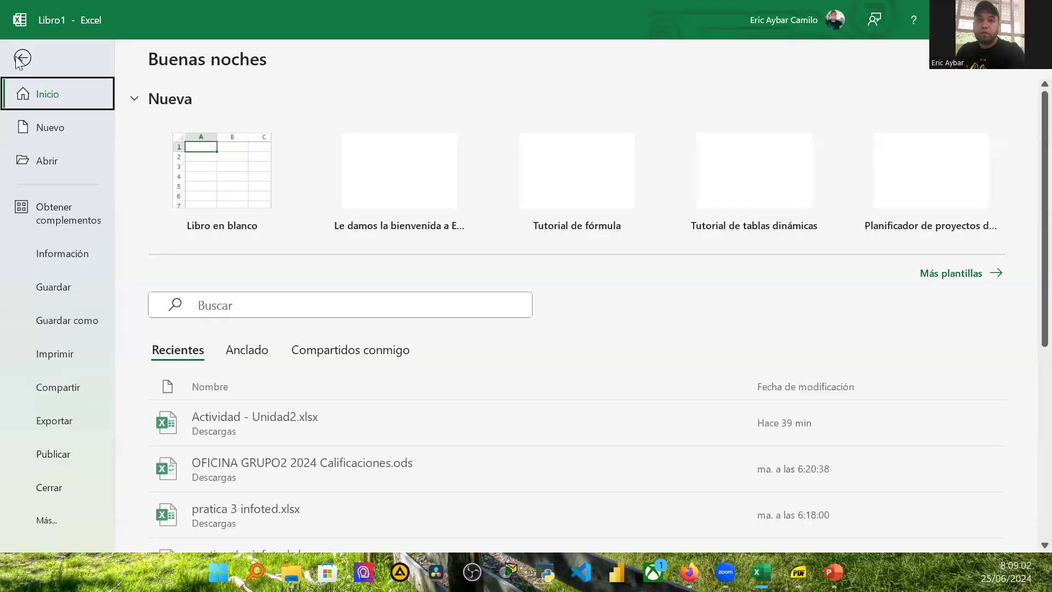
pyautogui.click(17, 60)
pyautogui.click(25, 55)
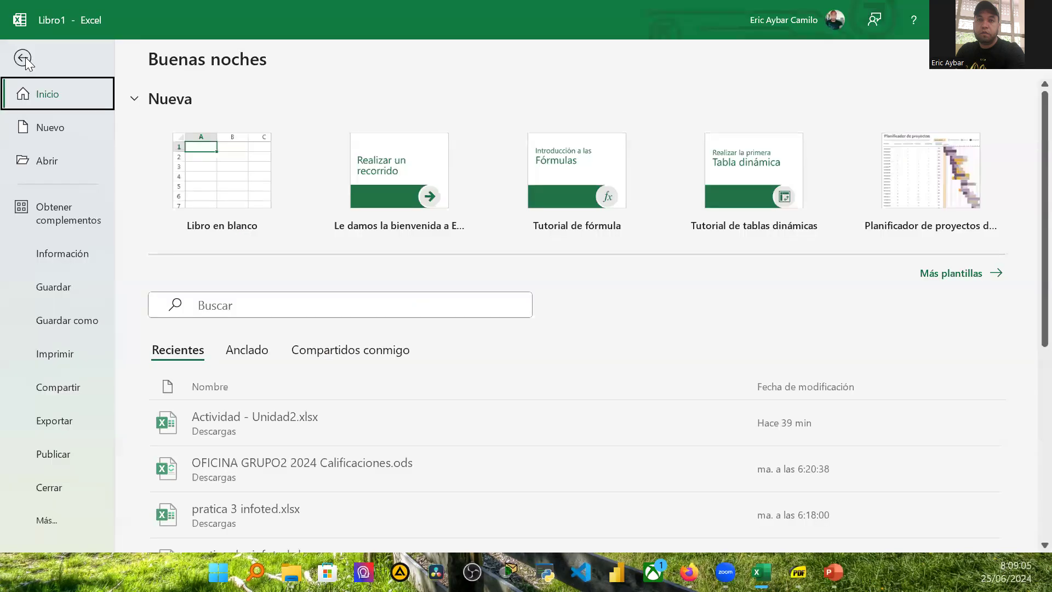
pyautogui.click(49, 518)
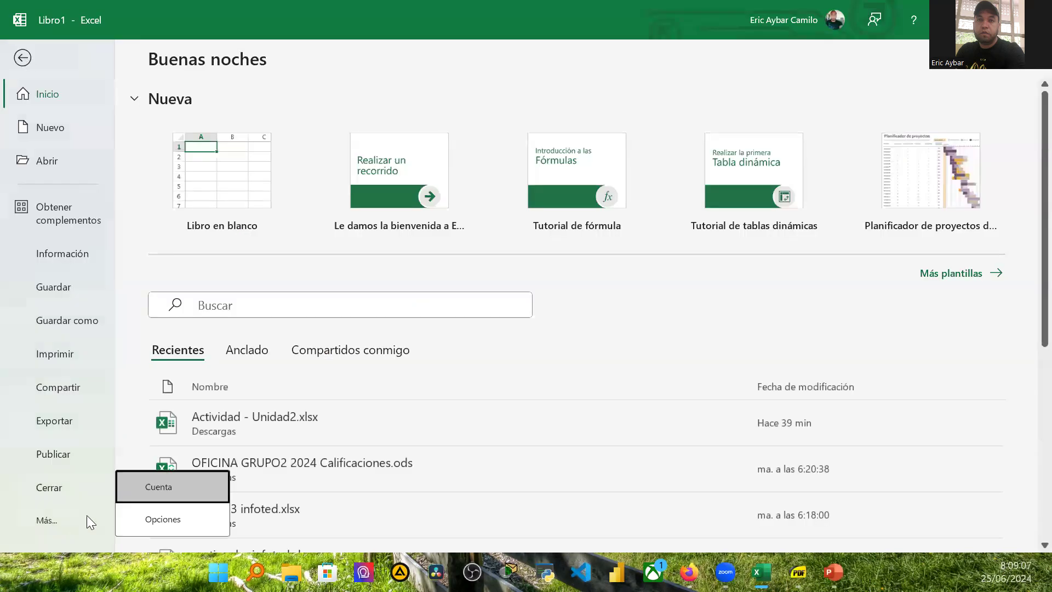
pyautogui.click(162, 519)
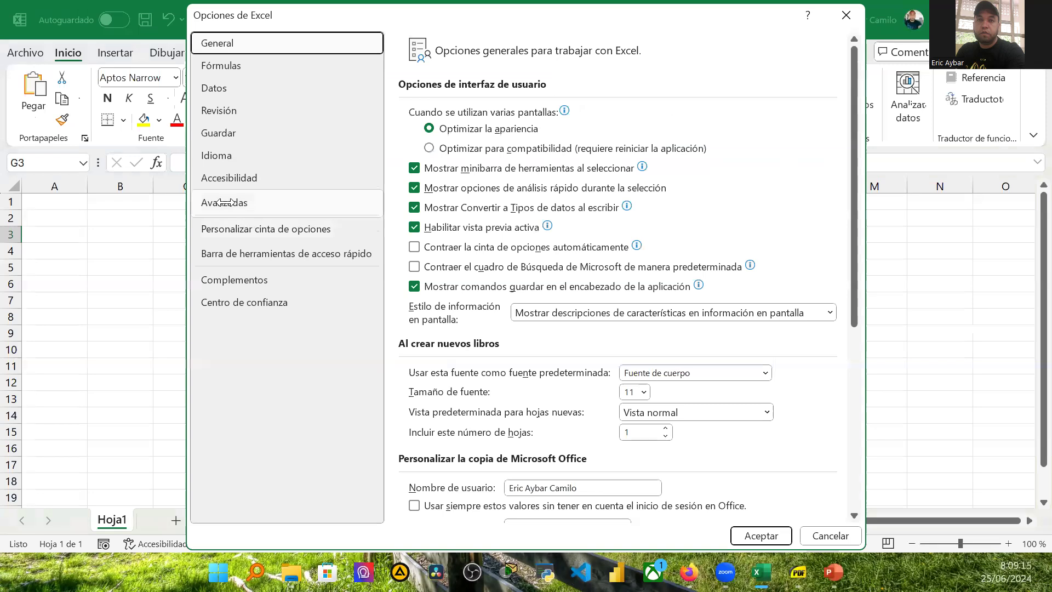
# Step: Open the custom lists editor from the Avanzadas options
pyautogui.click(225, 202)
pyautogui.scroll(-3, 645, 323)
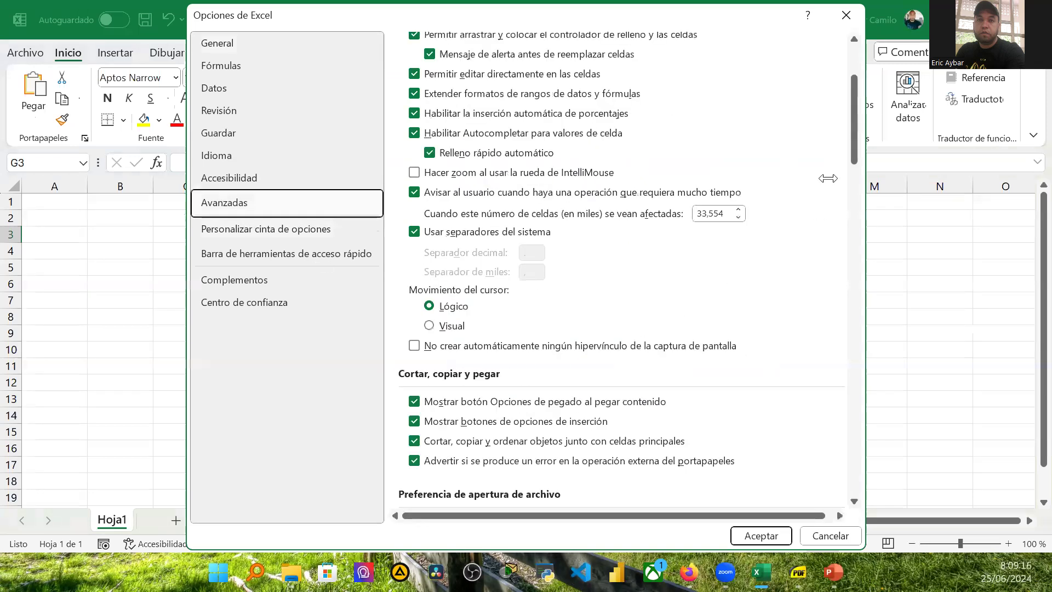
pyautogui.scroll(-3, 828, 178)
pyautogui.scroll(-4, 850, 242)
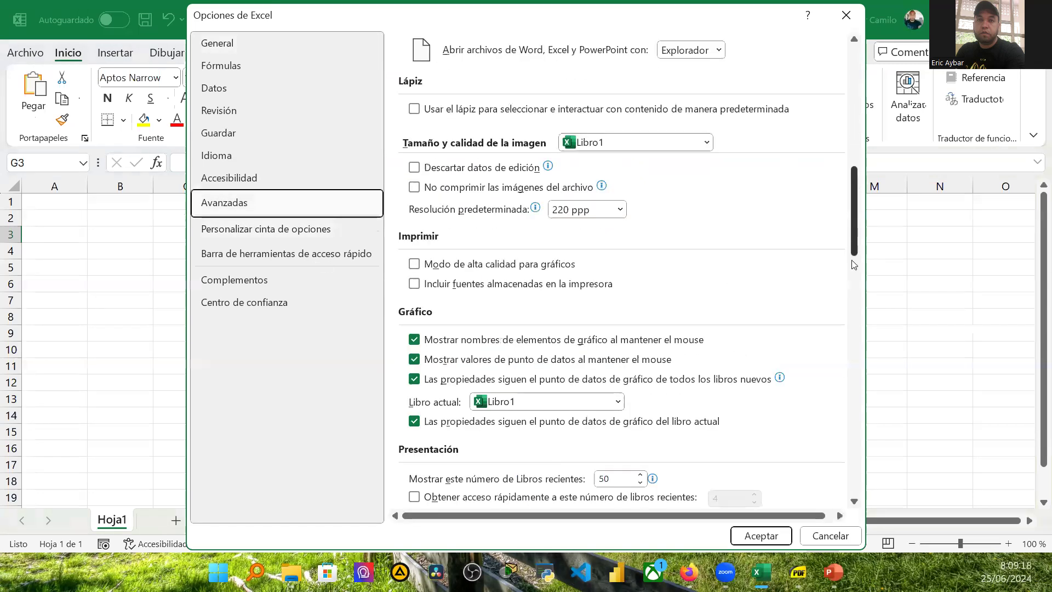
pyautogui.scroll(-5, 853, 265)
pyautogui.scroll(-5, 865, 359)
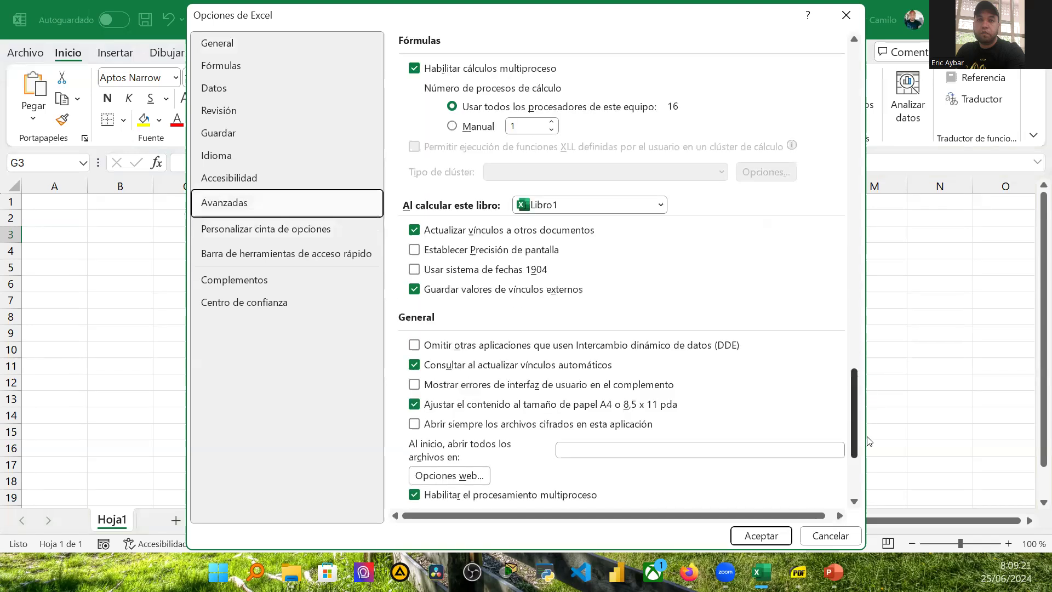
pyautogui.scroll(-3, 500, 355)
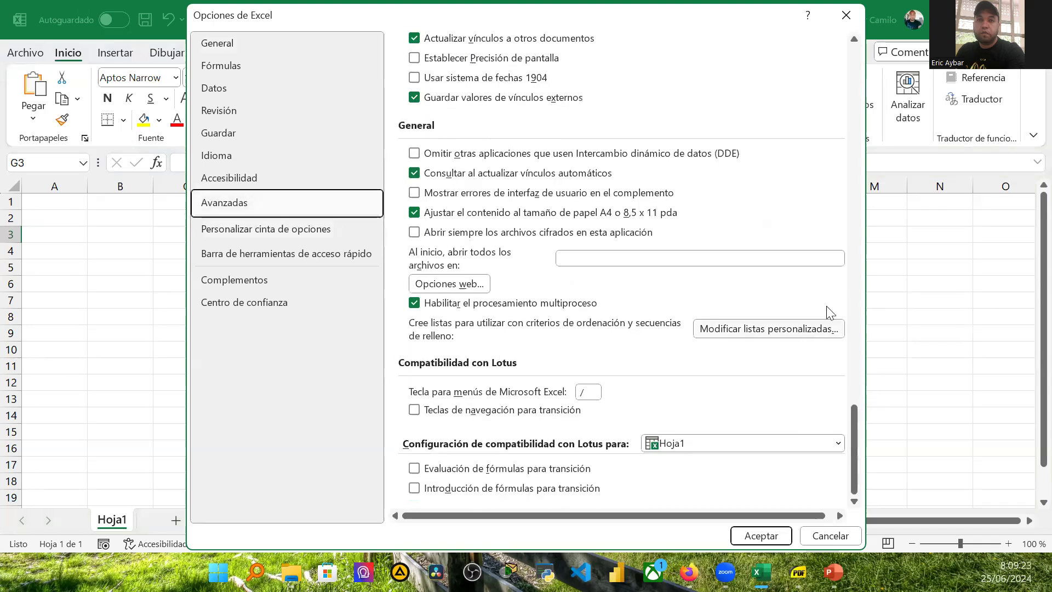
pyautogui.click(781, 330)
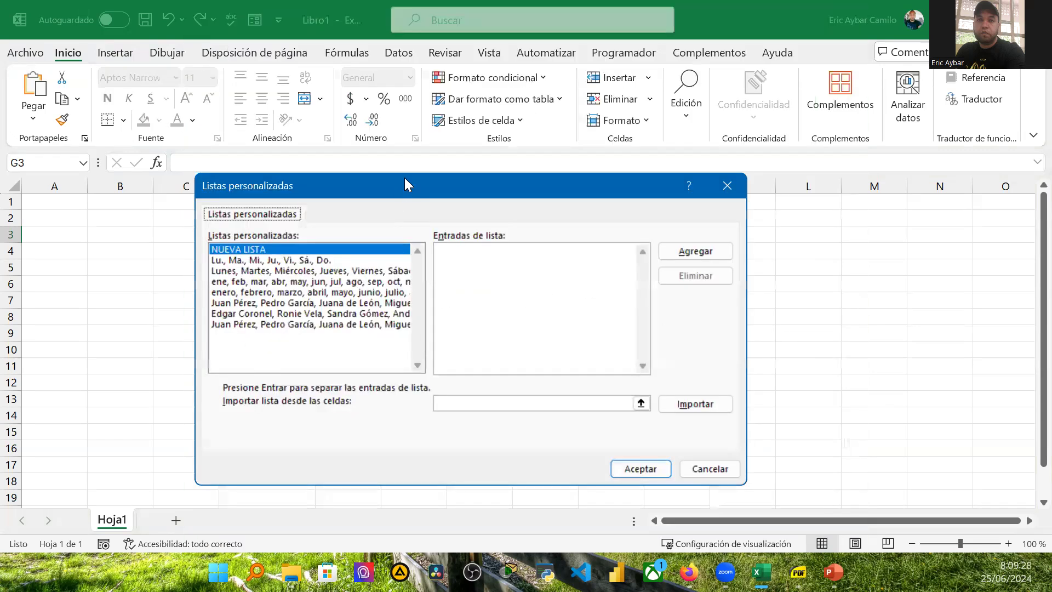
# Step: Try to import the names in D3:D13 as a custom list, then cancel both dialogs
pyautogui.moveTo(404, 178); pyautogui.dragTo(514, 174)
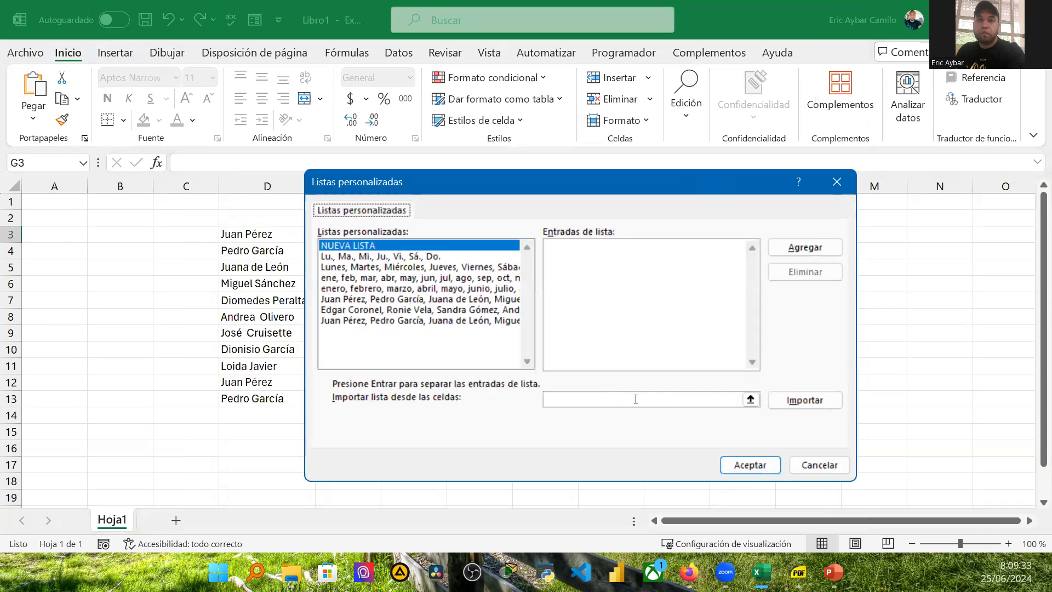
pyautogui.click(635, 399)
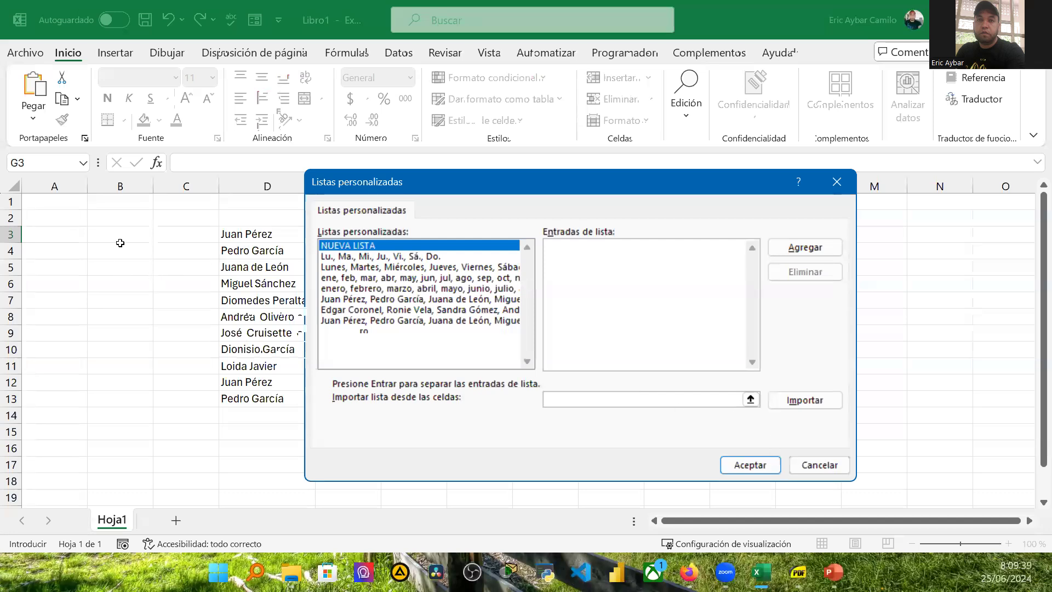
pyautogui.moveTo(115, 411); pyautogui.dragTo(114, 398)
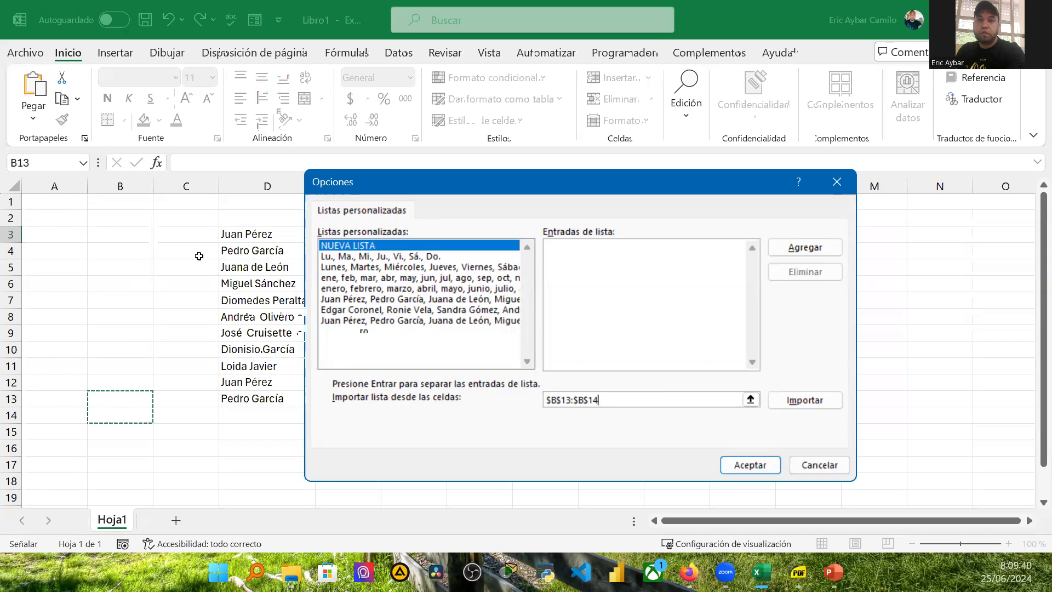
pyautogui.click(750, 400)
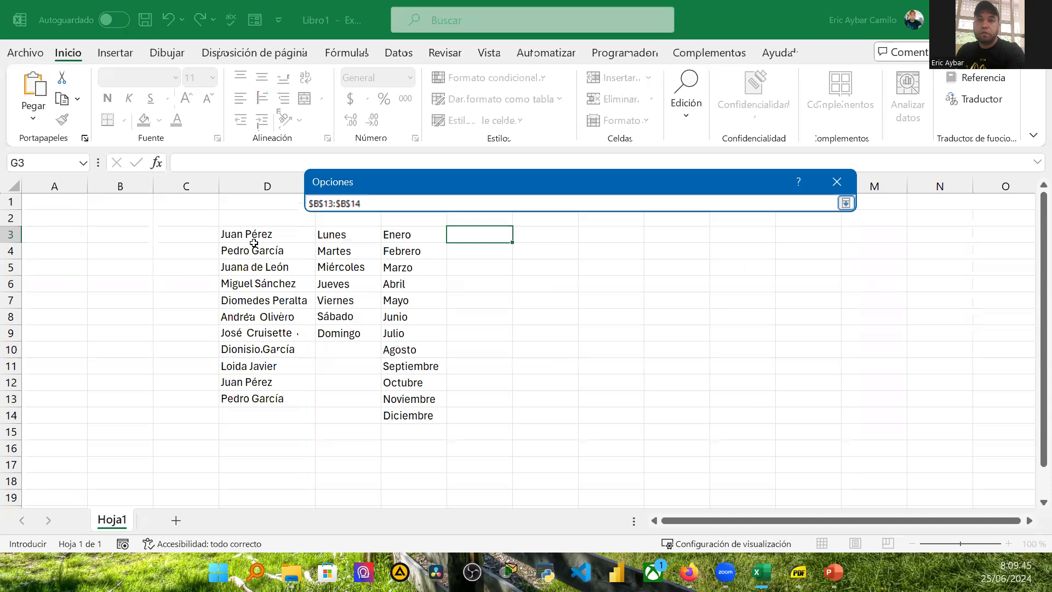
pyautogui.moveTo(256, 236); pyautogui.dragTo(277, 400)
pyautogui.click(846, 204)
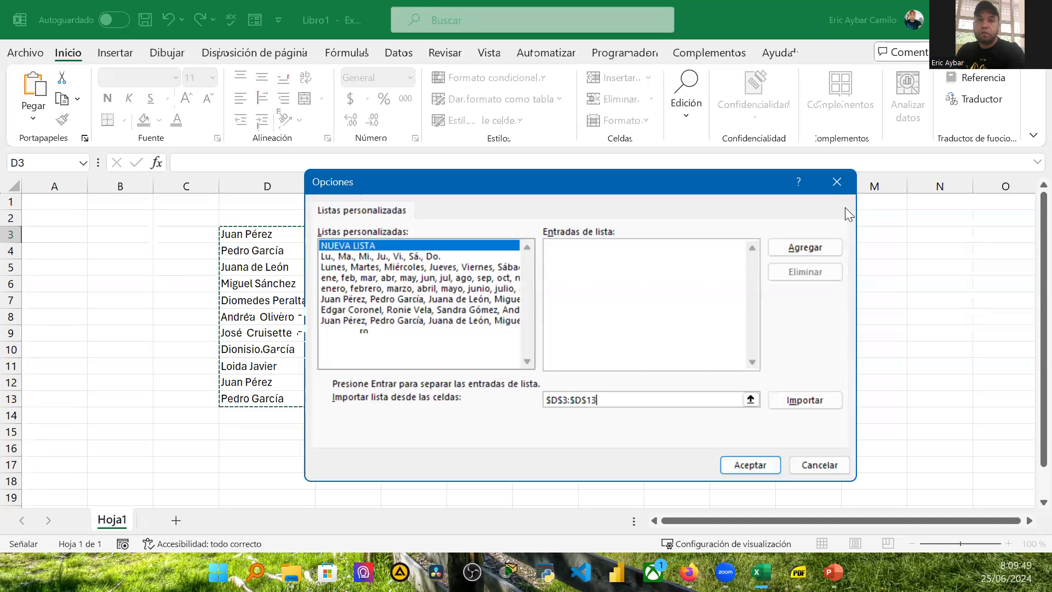
pyautogui.click(804, 248)
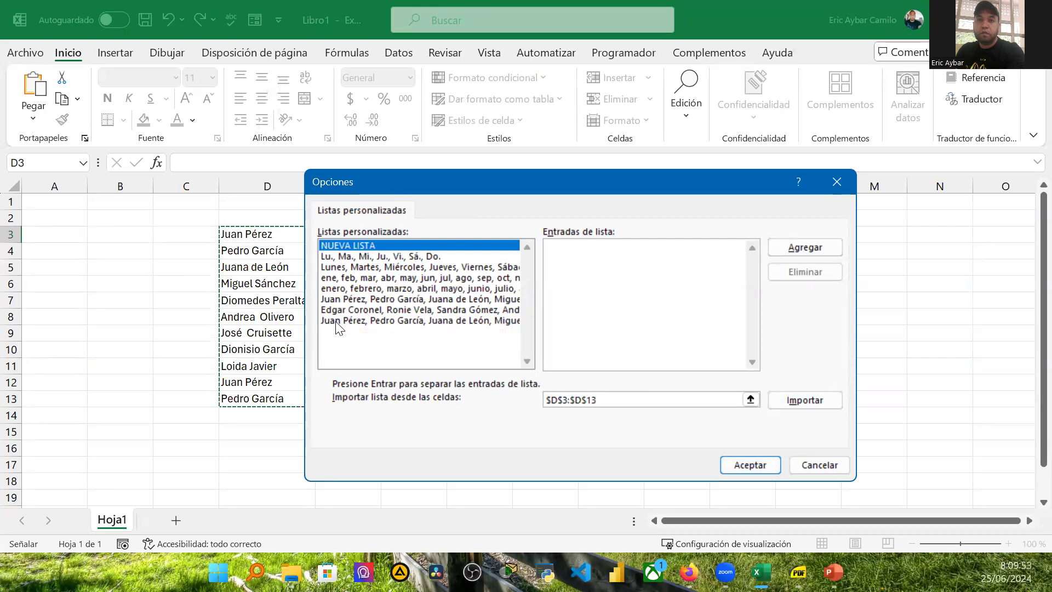
pyautogui.click(818, 463)
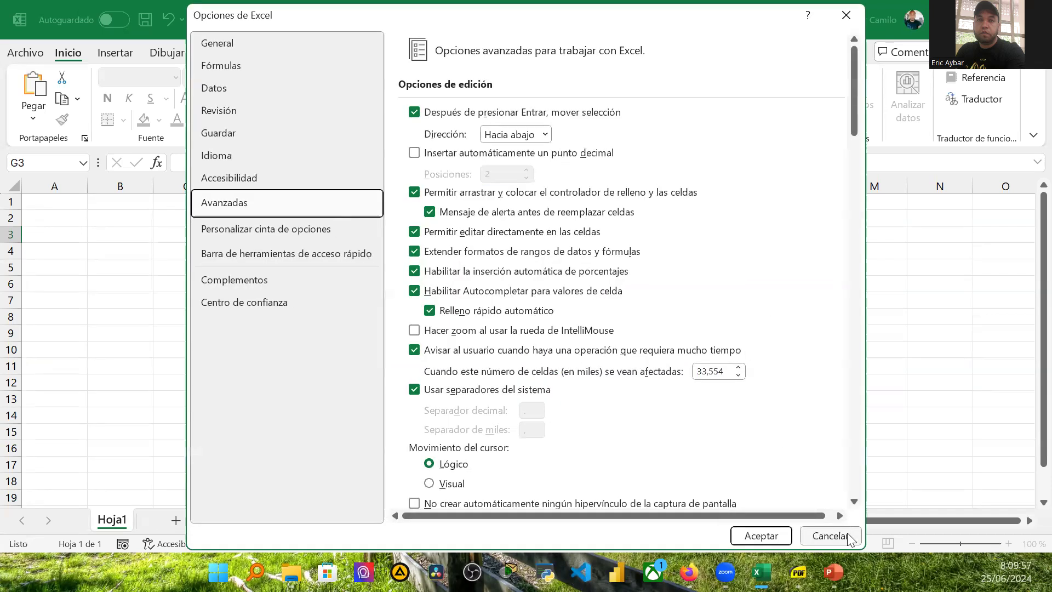
pyautogui.click(831, 536)
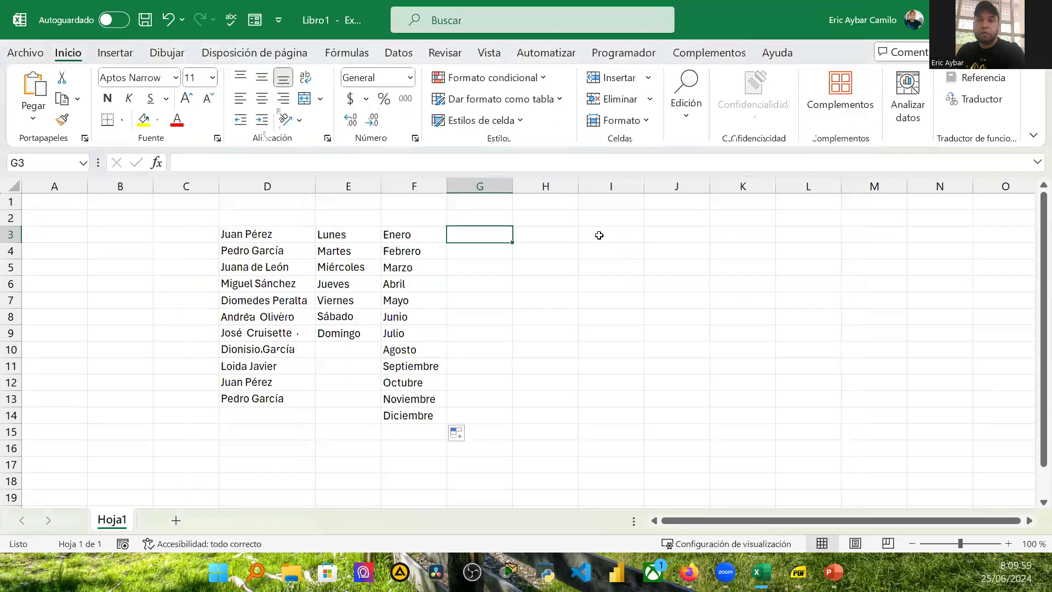
# Step: Enter six participants' first names in cells I3 down to I8, one per cell
pyautogui.click(598, 235)
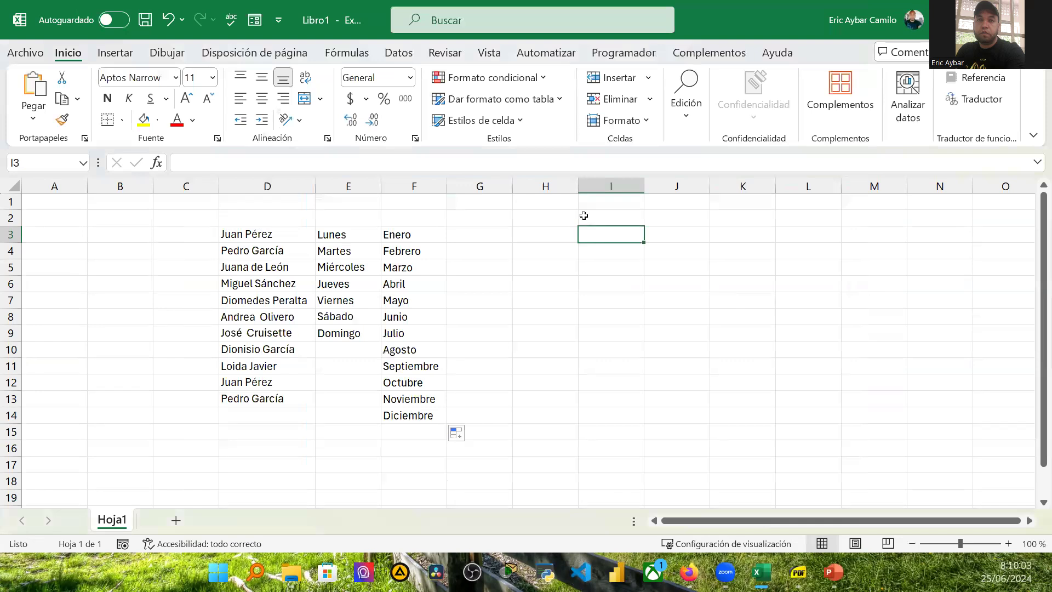
pyautogui.write('Wnad')
pyautogui.press('BackSpace')
pyautogui.press('BackSpace')
pyautogui.press('BackSpace')
pyautogui.write('anda')
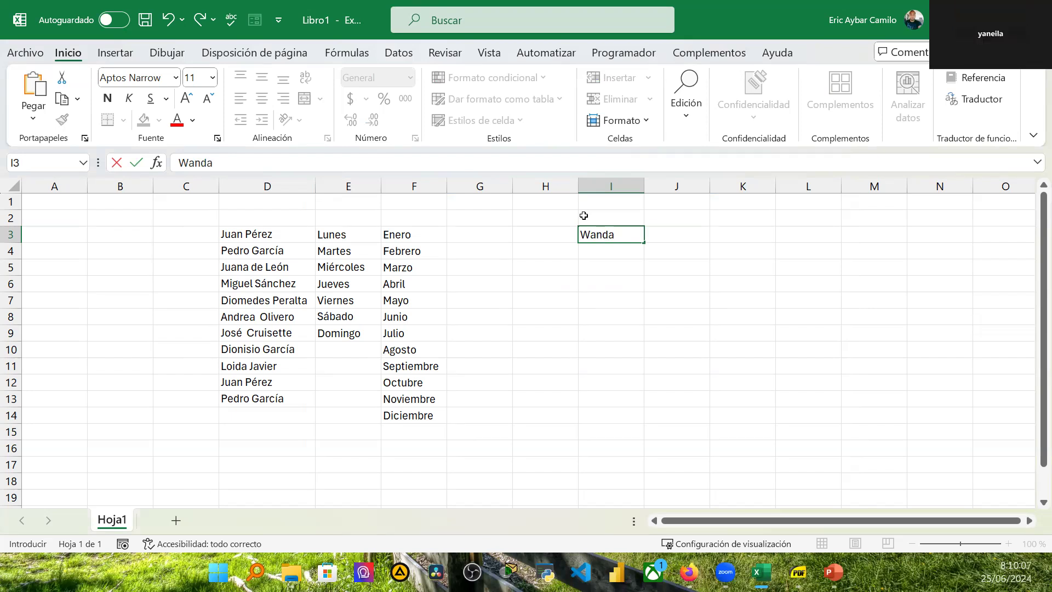
pyautogui.press('Return')
pyautogui.write('Yane')
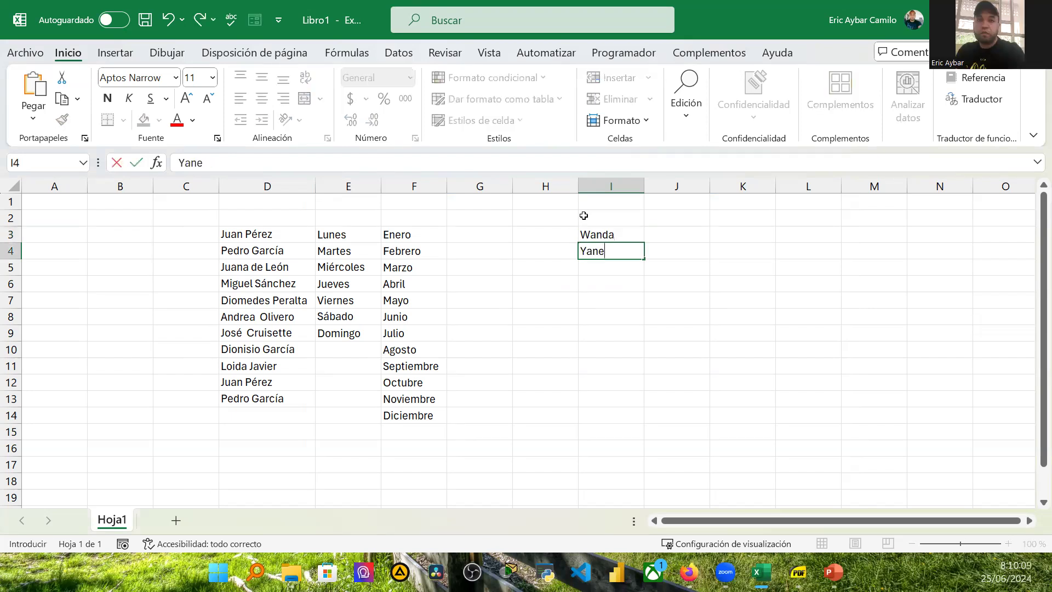
pyautogui.write('ila')
pyautogui.press('Return')
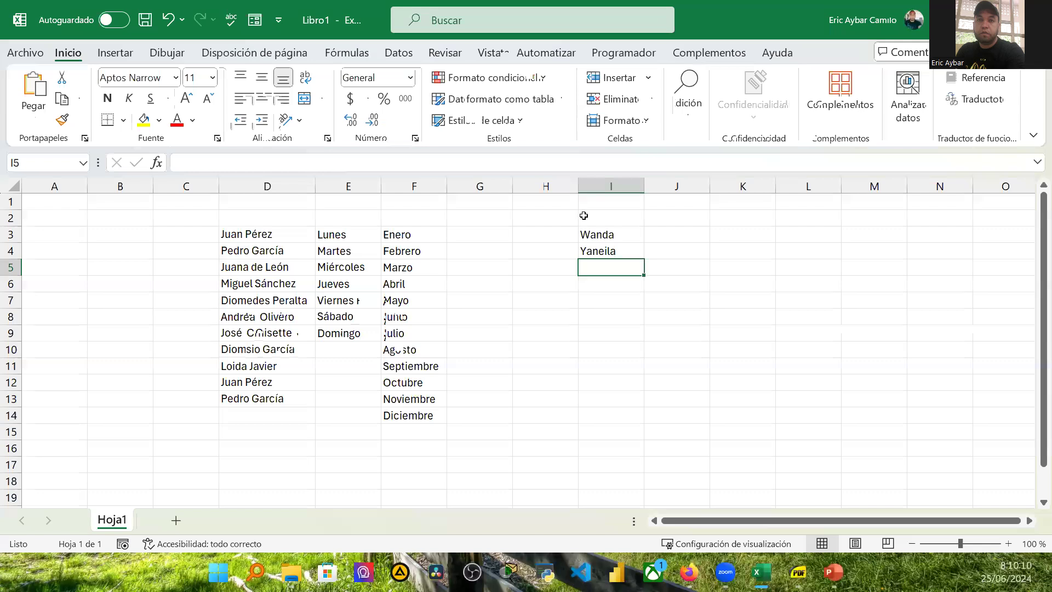
pyautogui.write('Miosotis')
pyautogui.press('Return')
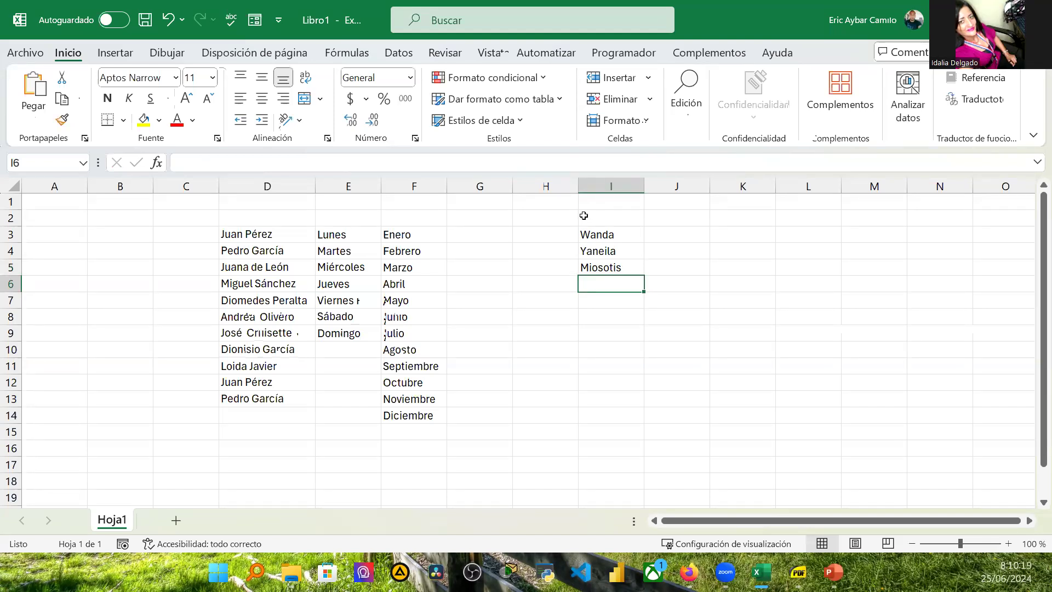
pyautogui.write('Idal')
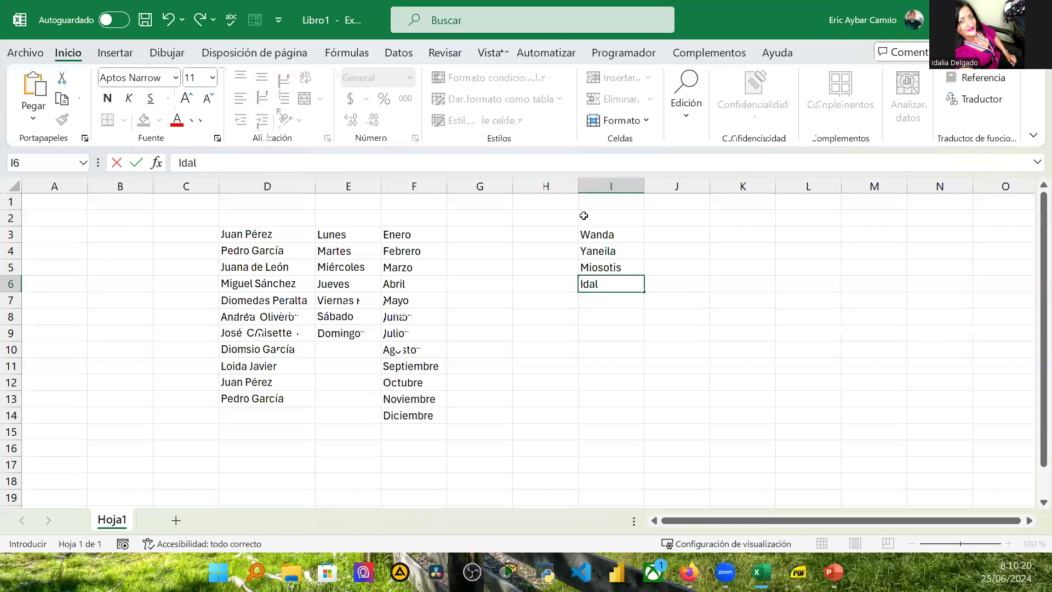
pyautogui.write('ia')
pyautogui.press('Return')
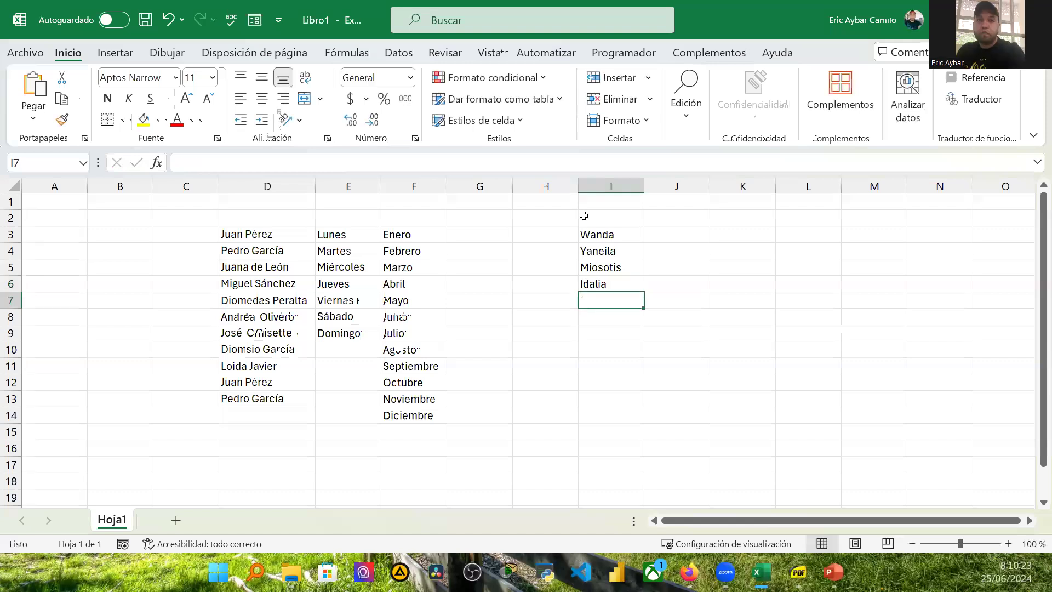
pyautogui.write('Laura')
pyautogui.press('Return')
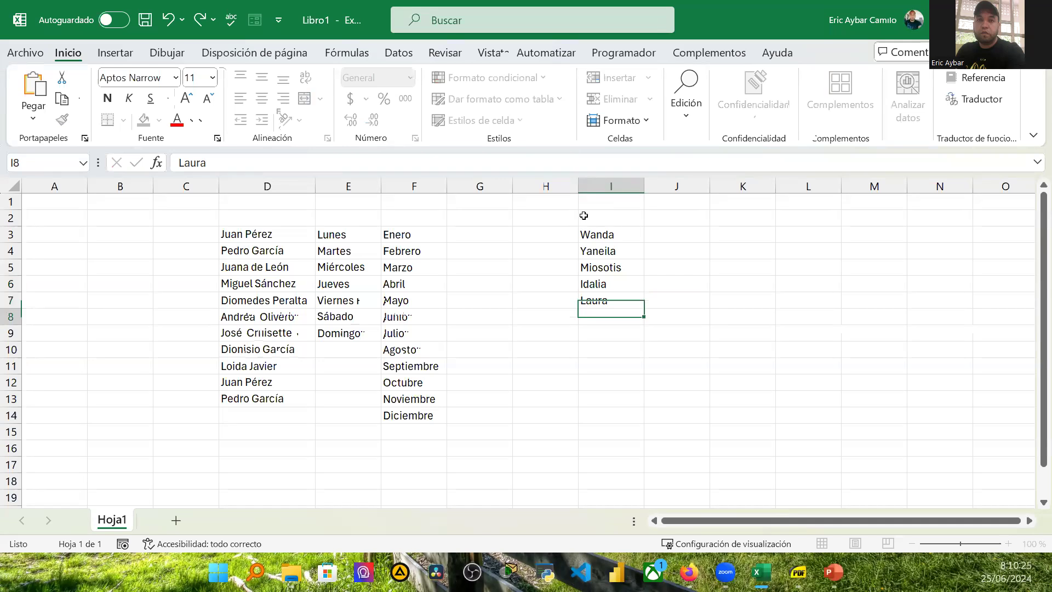
pyautogui.write('V')
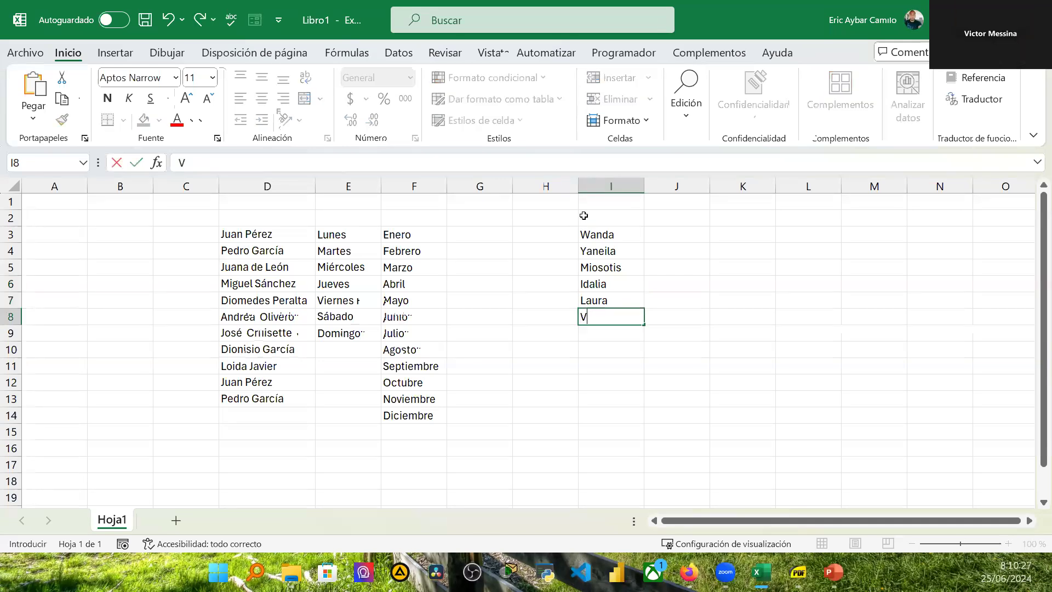
pyautogui.write('ictor')
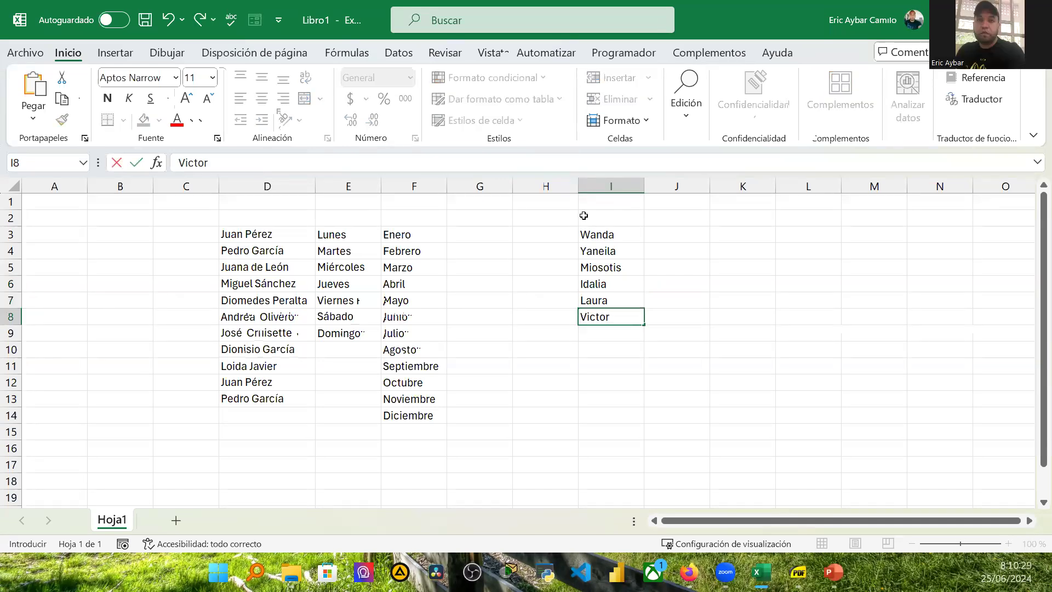
pyautogui.press('Return')
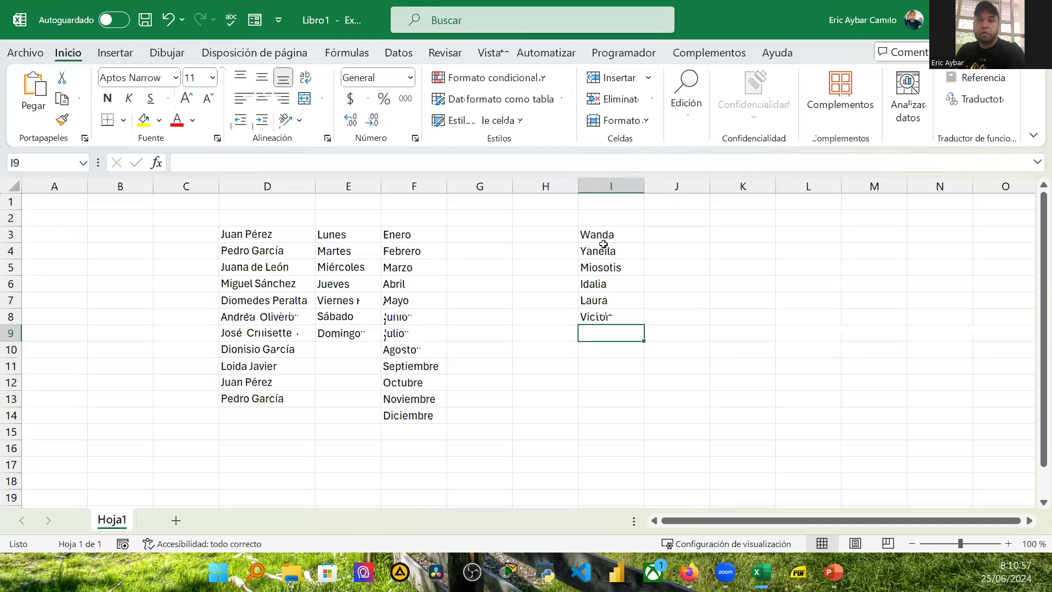
# Step: Open the custom lists editor from the advanced Excel Options
pyautogui.click(36, 52)
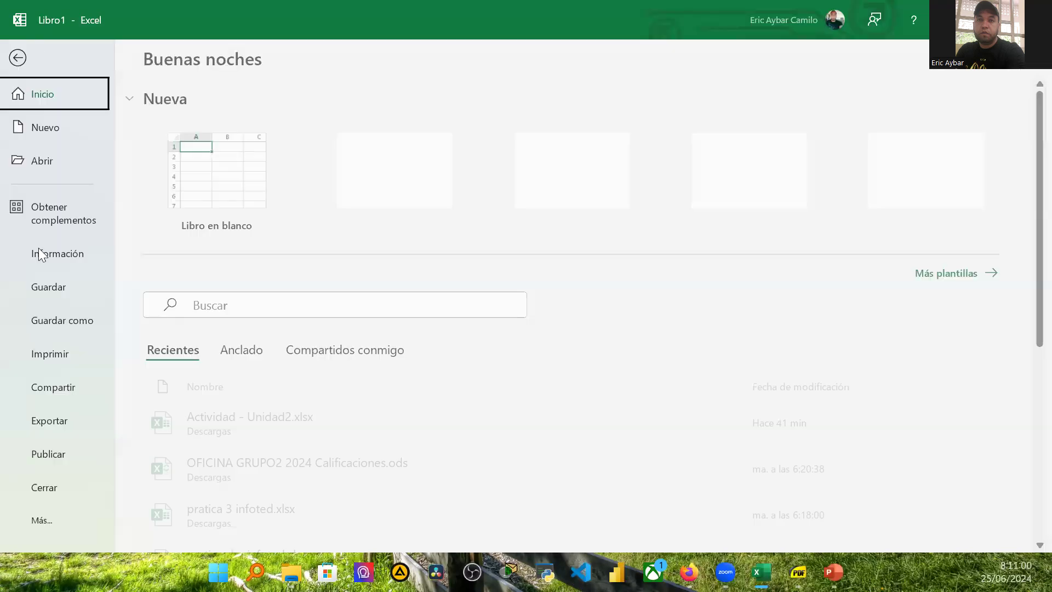
pyautogui.click(47, 520)
pyautogui.click(154, 521)
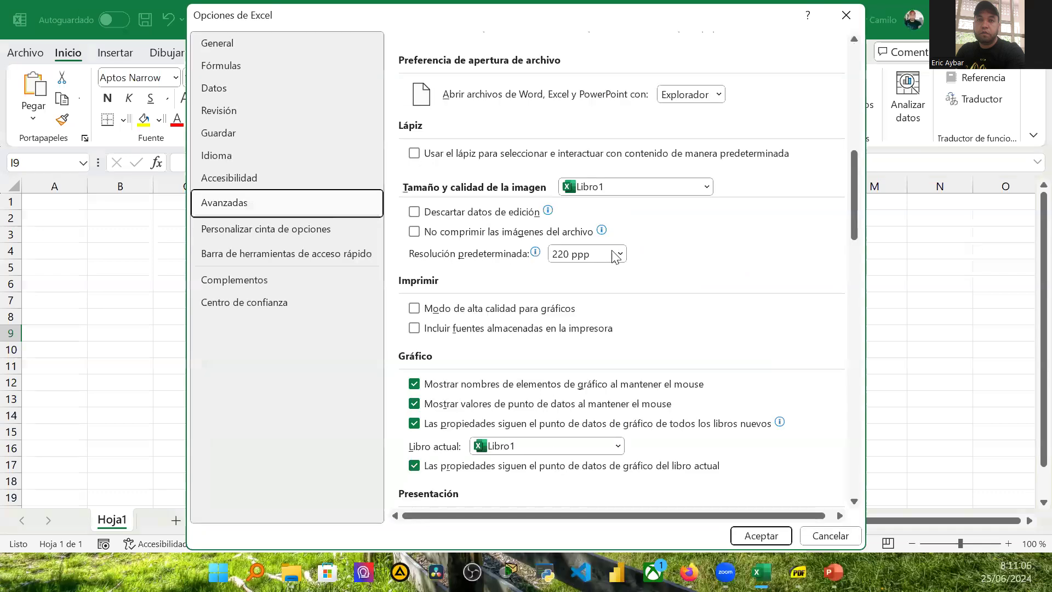
pyautogui.scroll(-5, 611, 255)
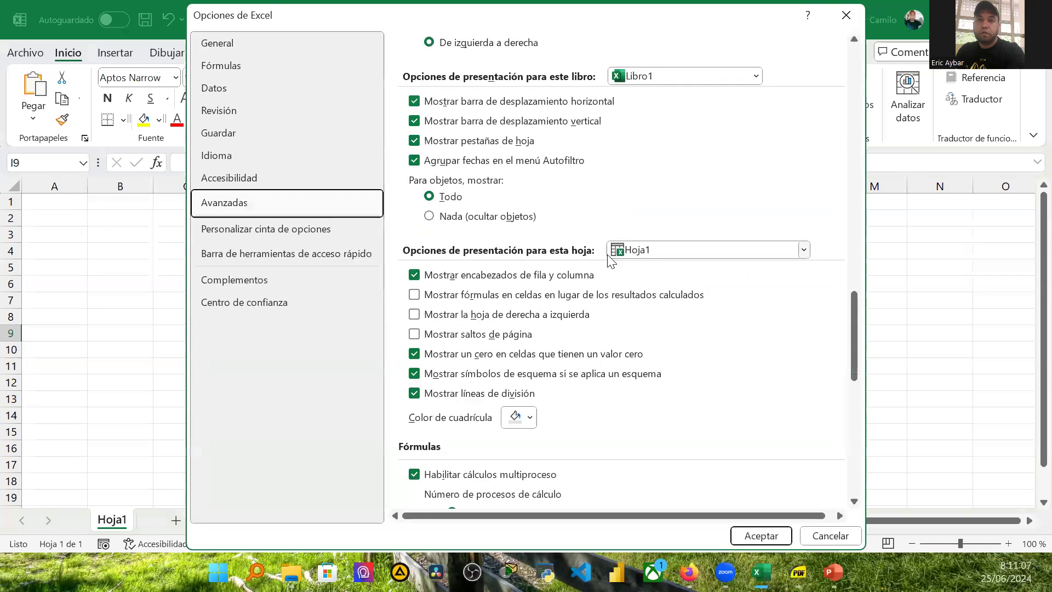
pyautogui.scroll(-10, 609, 257)
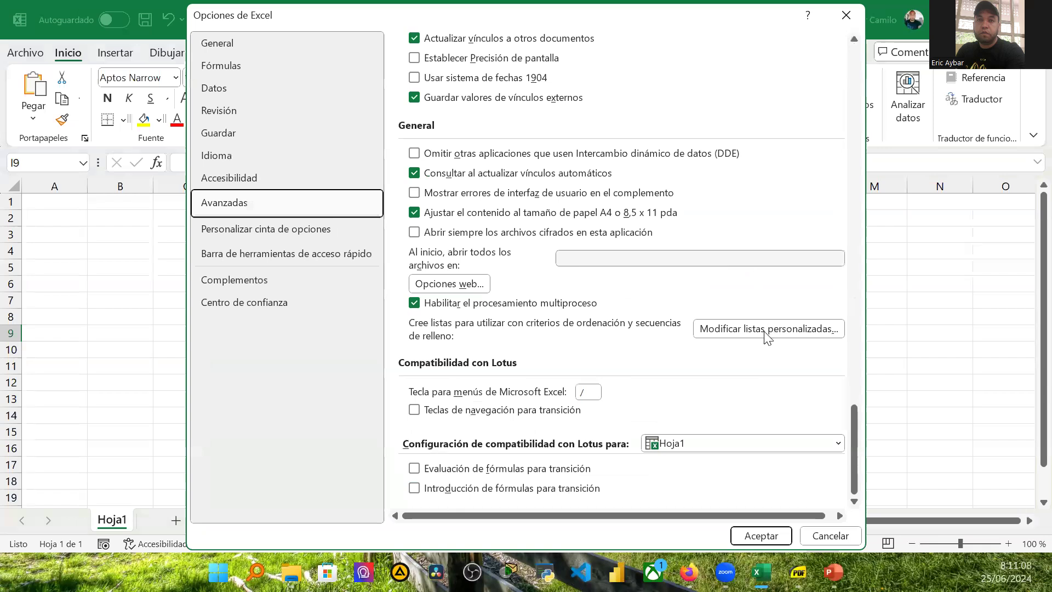
pyautogui.click(764, 332)
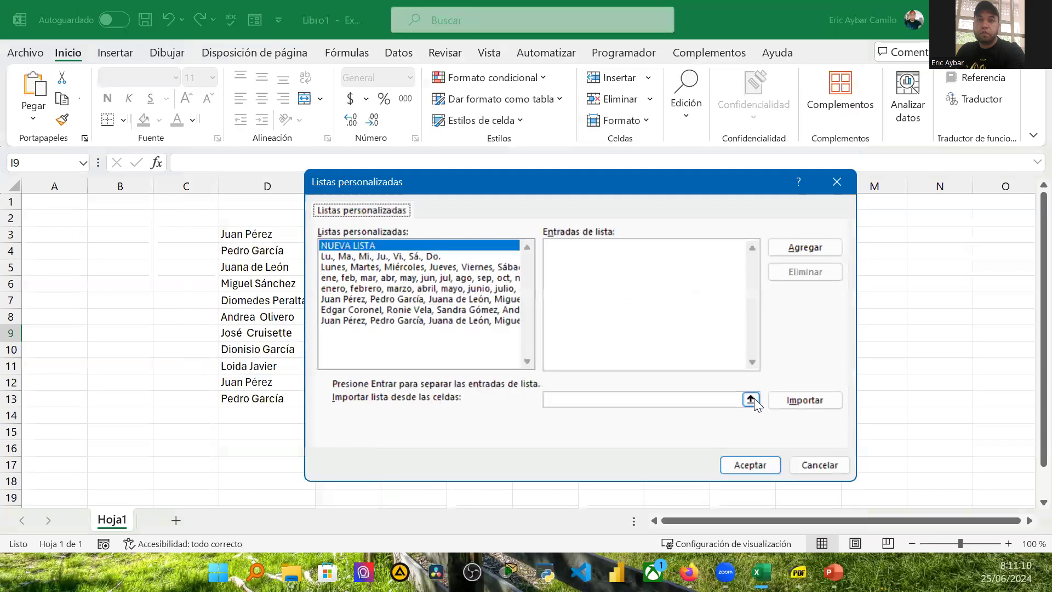
# Step: Import the names in I3:I8 as a new custom list and confirm both dialogs
pyautogui.click(750, 399)
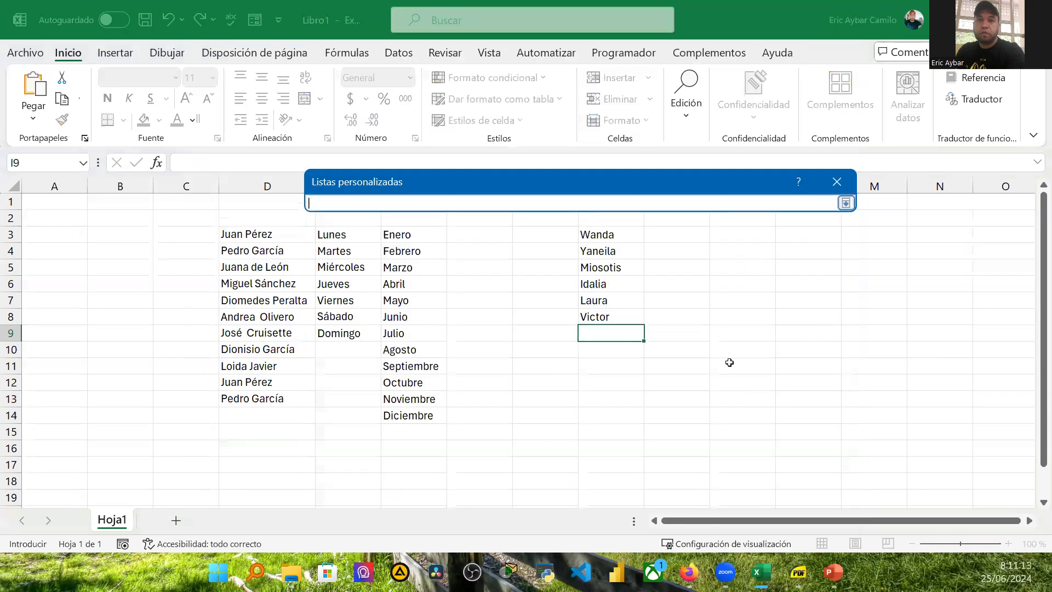
pyautogui.moveTo(603, 234); pyautogui.dragTo(606, 316)
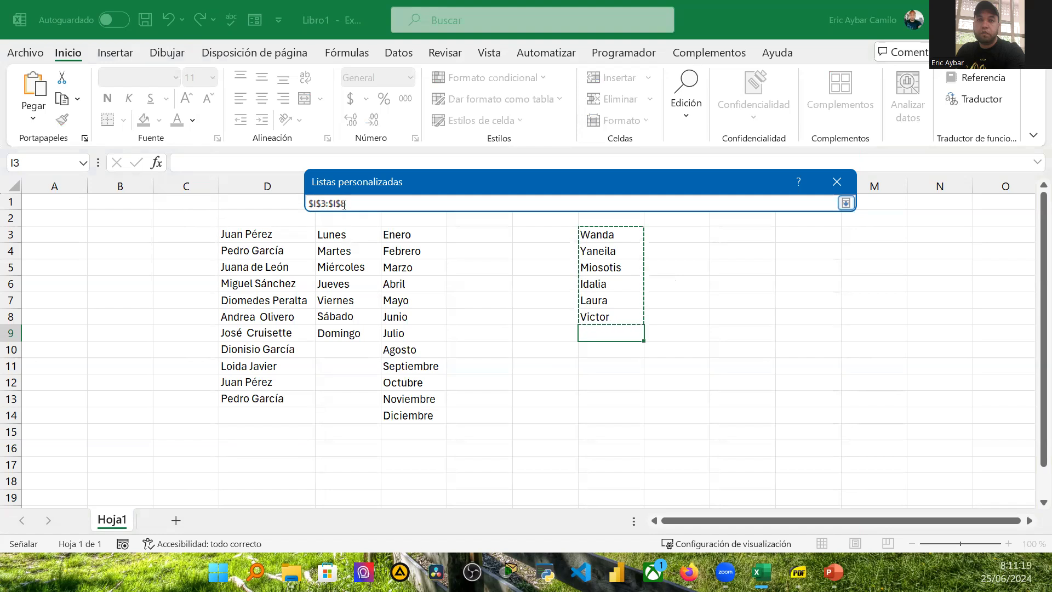
pyautogui.click(846, 202)
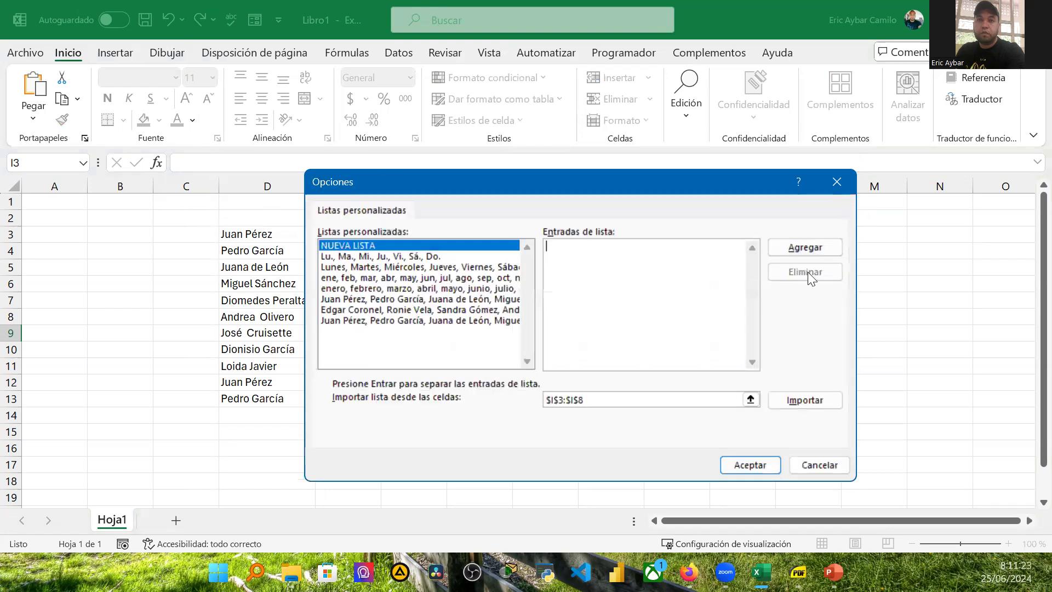
pyautogui.click(800, 400)
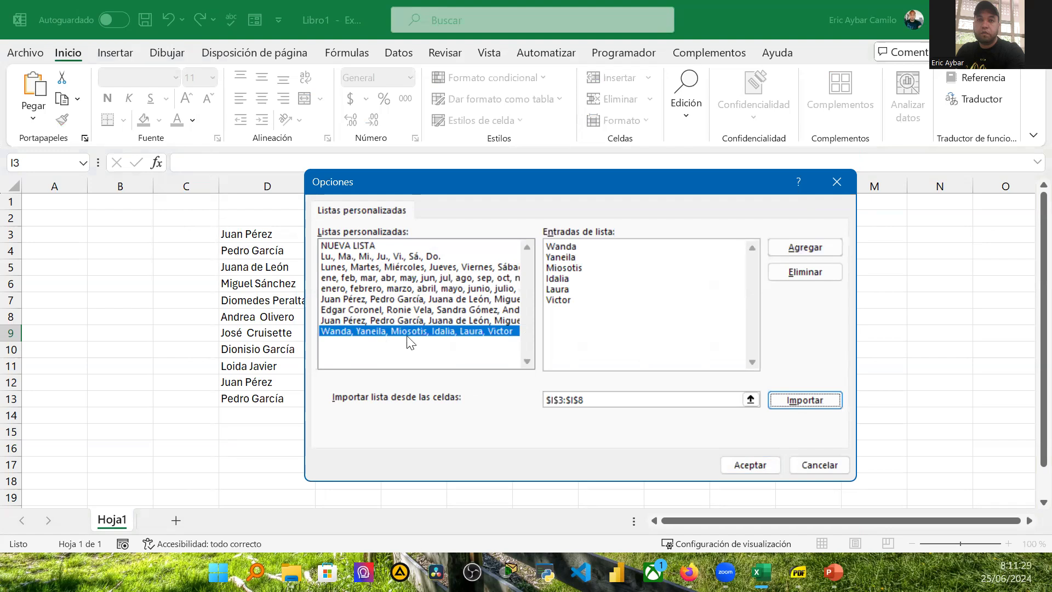
pyautogui.click(762, 467)
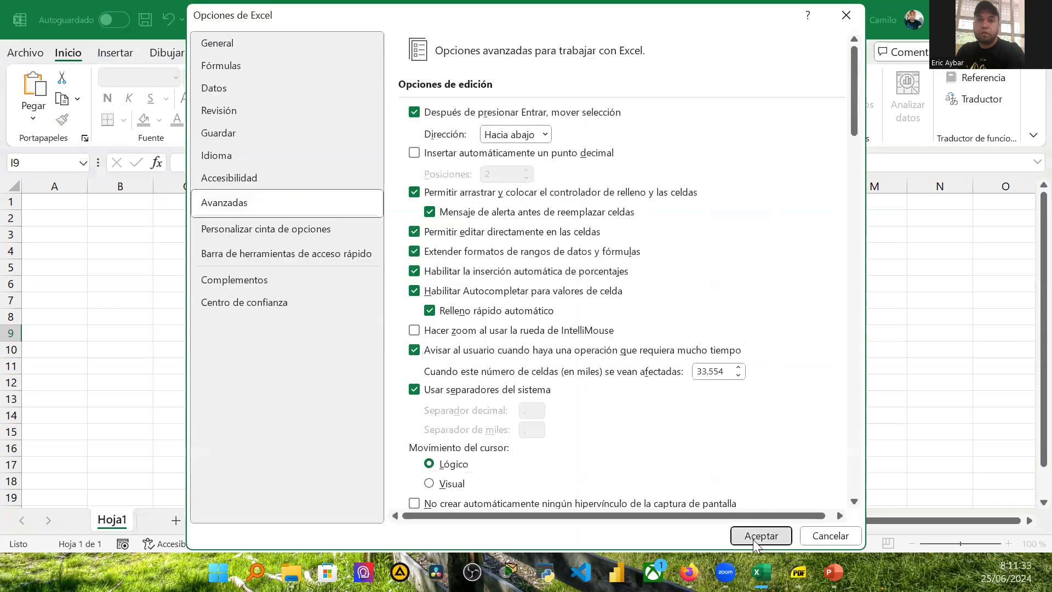
pyautogui.click(753, 539)
# Step: Add a new sheet, enter the custom list's first name in C2 and auto-fill the list down to C7
pyautogui.click(175, 520)
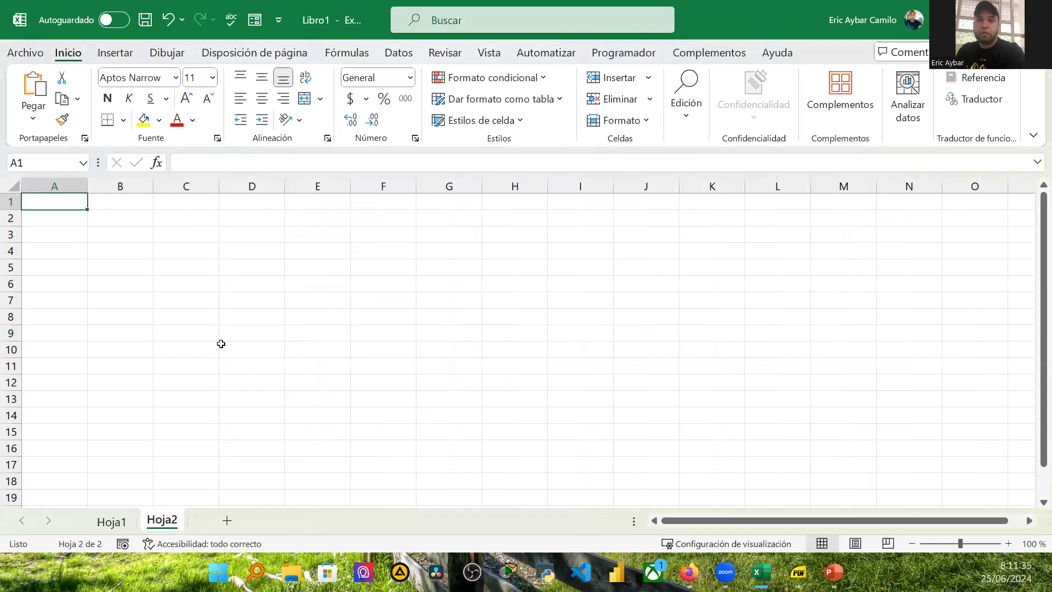
pyautogui.click(184, 222)
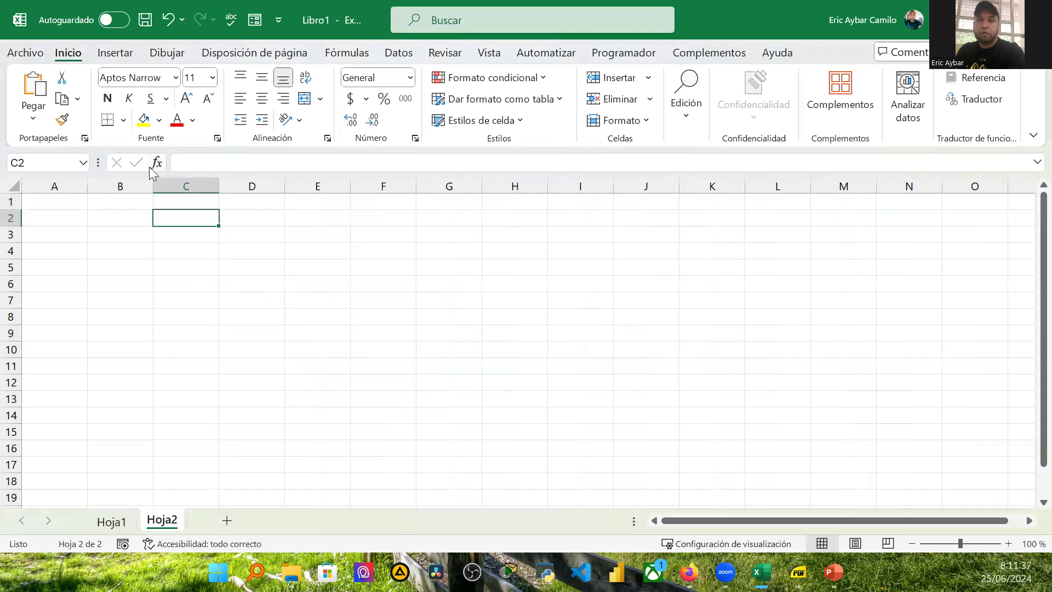
pyautogui.write('Wnd')
pyautogui.press('BackSpace')
pyautogui.press('BackSpace')
pyautogui.press('BackSpace')
pyautogui.write('W')
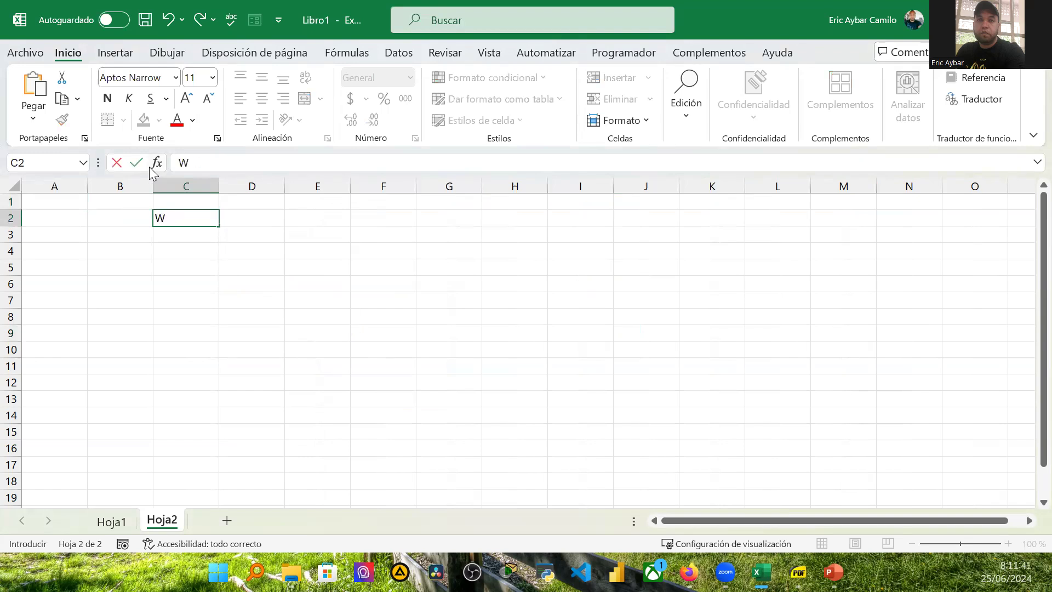
pyautogui.write('anda')
pyautogui.press('Return')
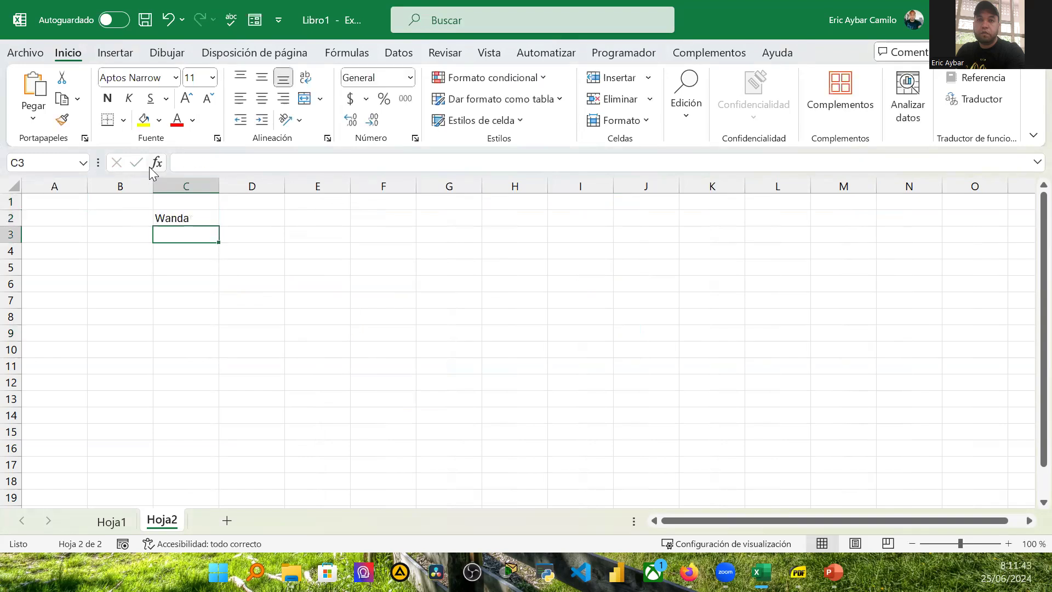
pyautogui.click(203, 219)
pyautogui.moveTo(218, 226); pyautogui.dragTo(218, 305)
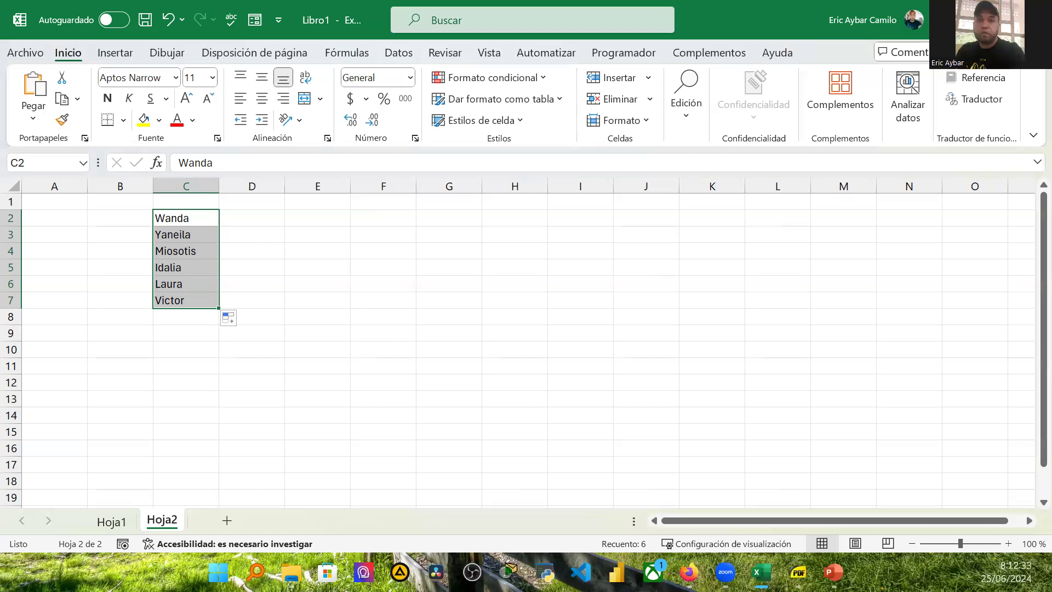
# Step: Switch to the Módulo 07 - Video 26 workbook and convert A6:O57 on Ejercicio 01 into a table with headers
pyautogui.click(1033, 17)
pyautogui.click(592, 478)
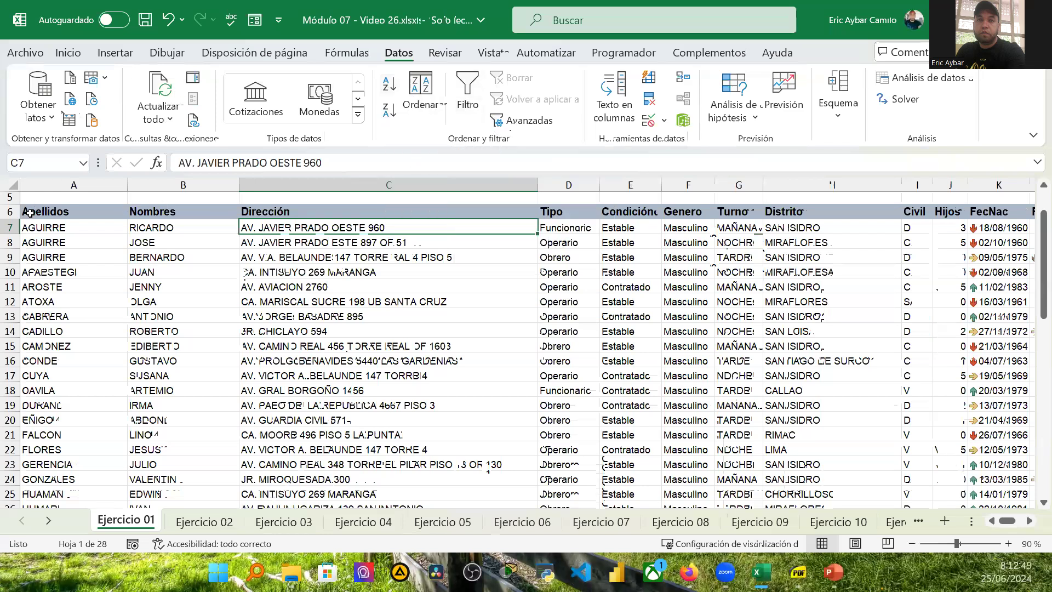
pyautogui.click(56, 210)
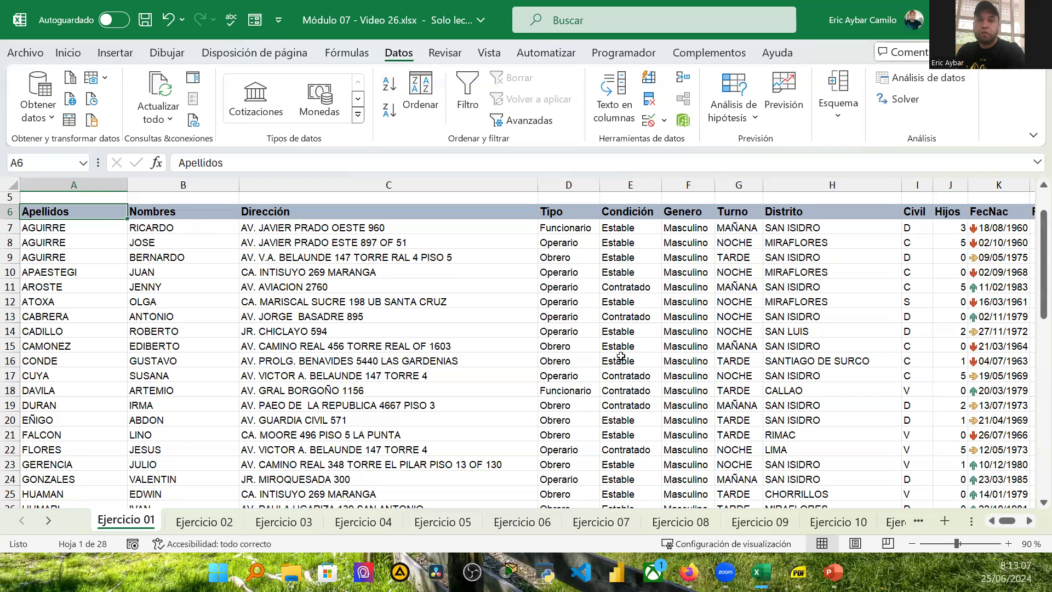
pyautogui.scroll(-3, 577, 315)
pyautogui.scroll(5, 576, 312)
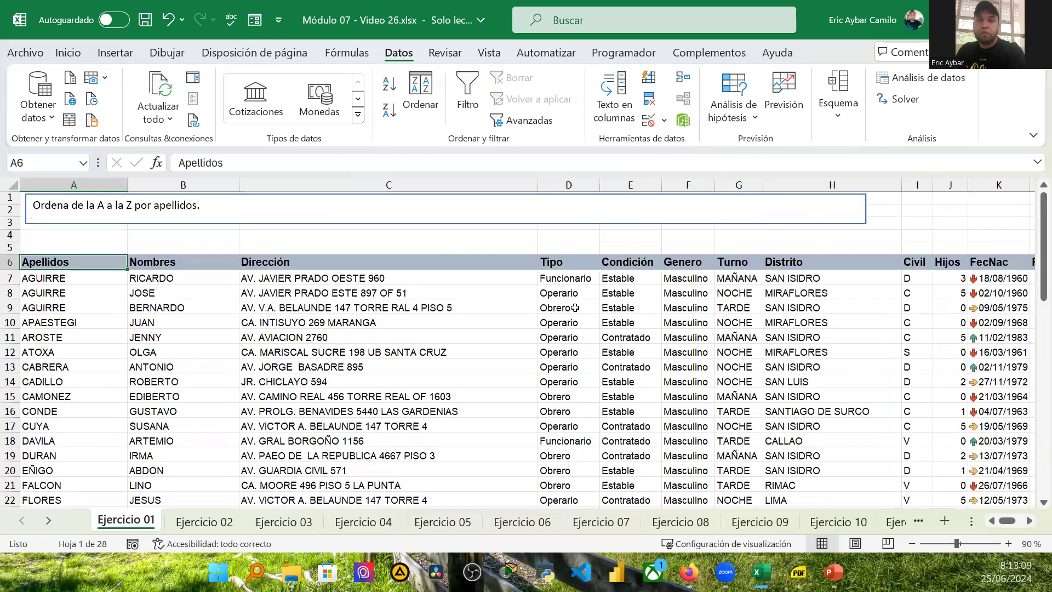
pyautogui.scroll(-1, 208, 326)
pyautogui.scroll(-1, 207, 326)
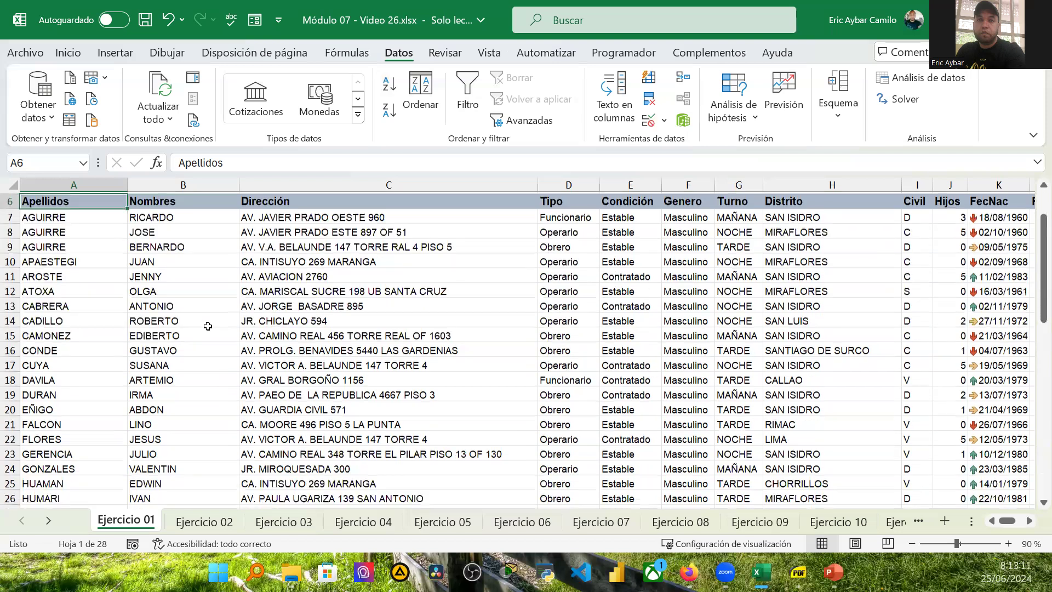
pyautogui.scroll(1, 207, 327)
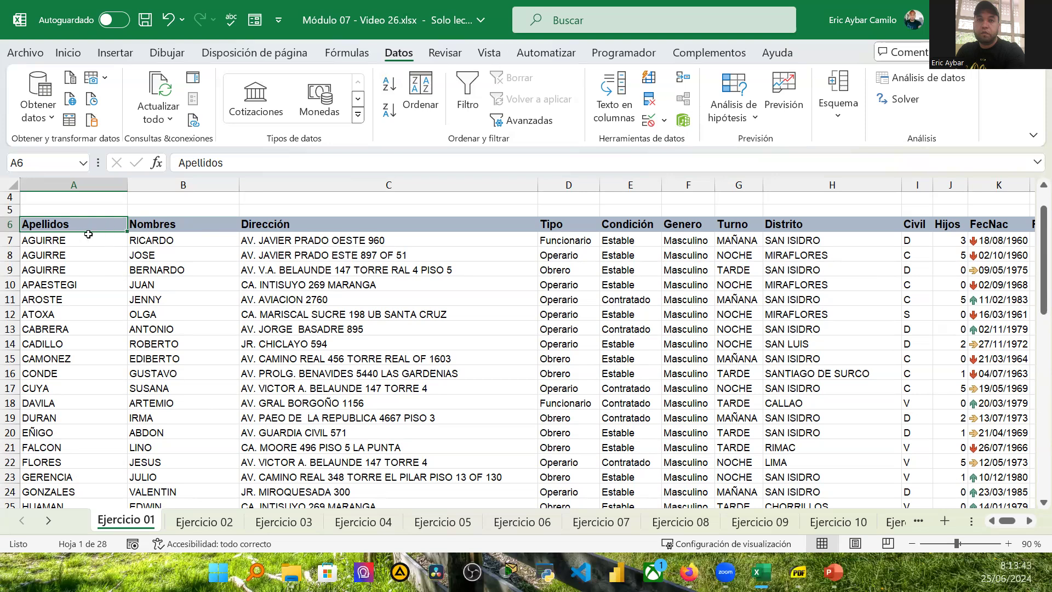
pyautogui.hotkey('ctrl', 't')
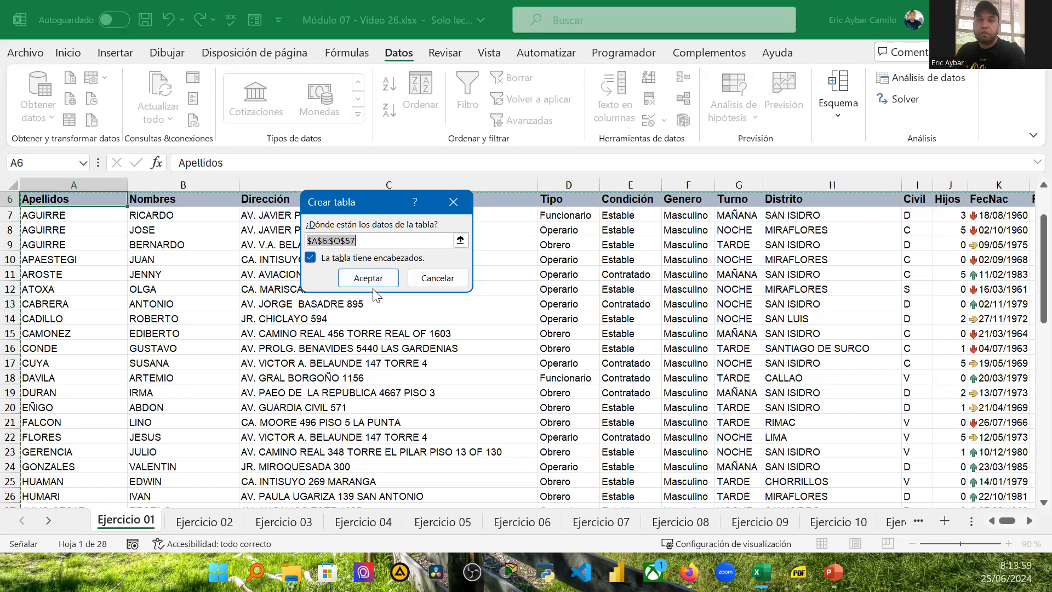
pyautogui.click(311, 259)
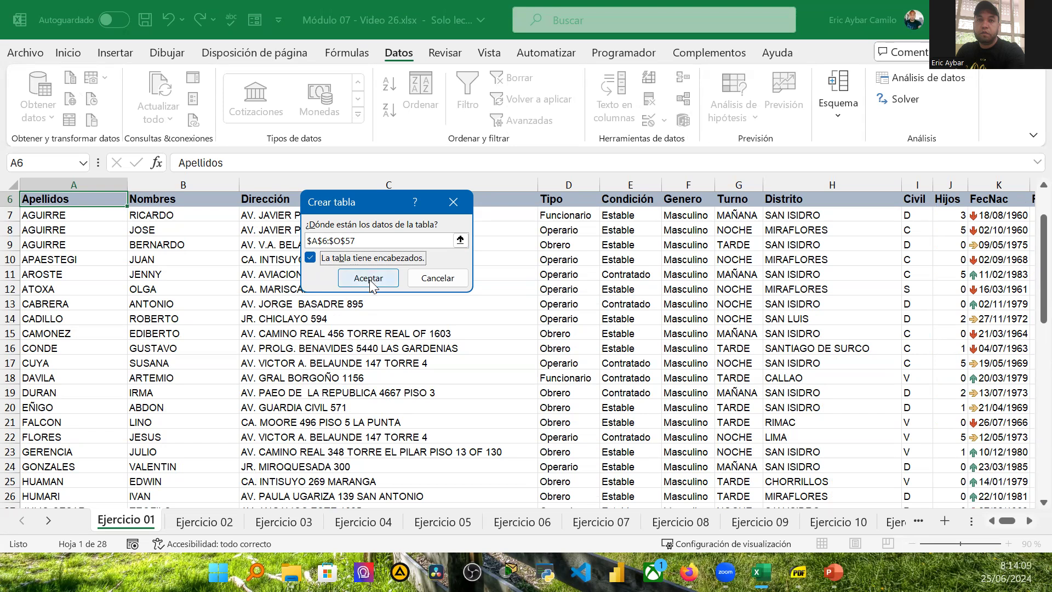
pyautogui.click(366, 280)
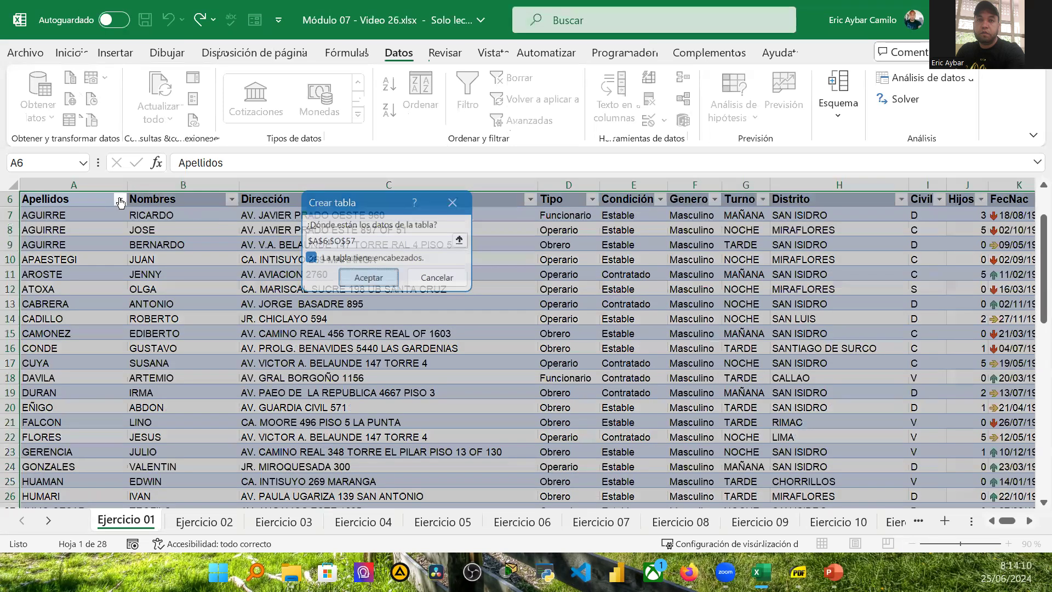
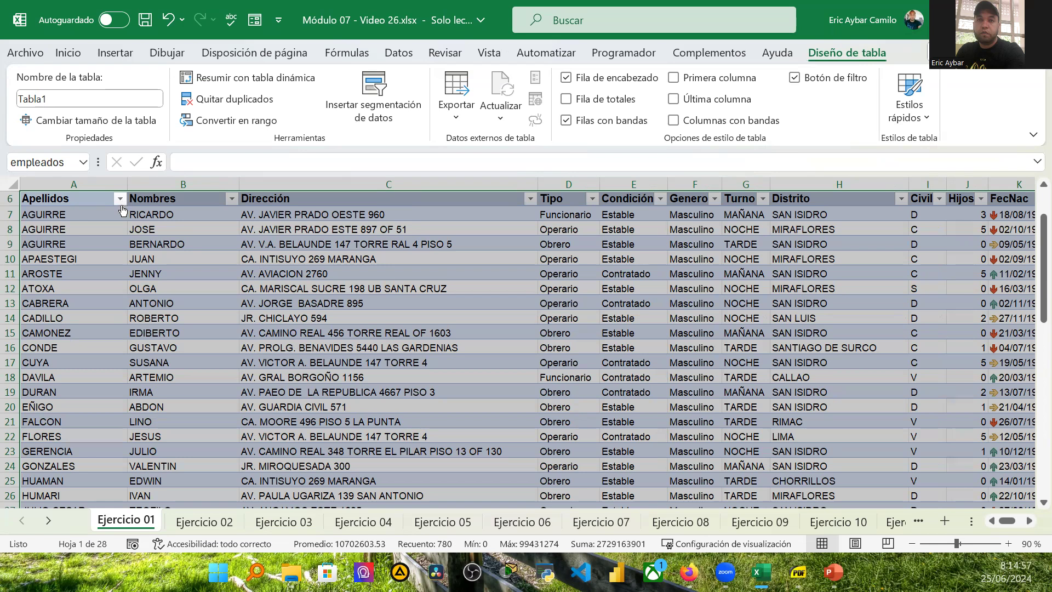
# Step: Examine the header filter menus for Nombres and Apellidos and scroll through the employee table
pyautogui.click(275, 258)
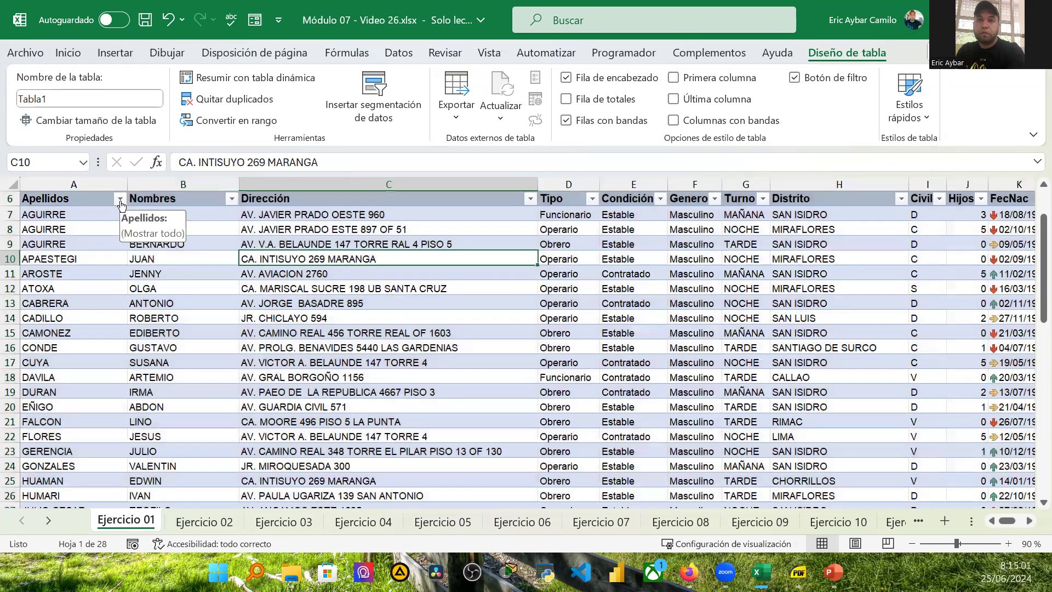
pyautogui.click(232, 199)
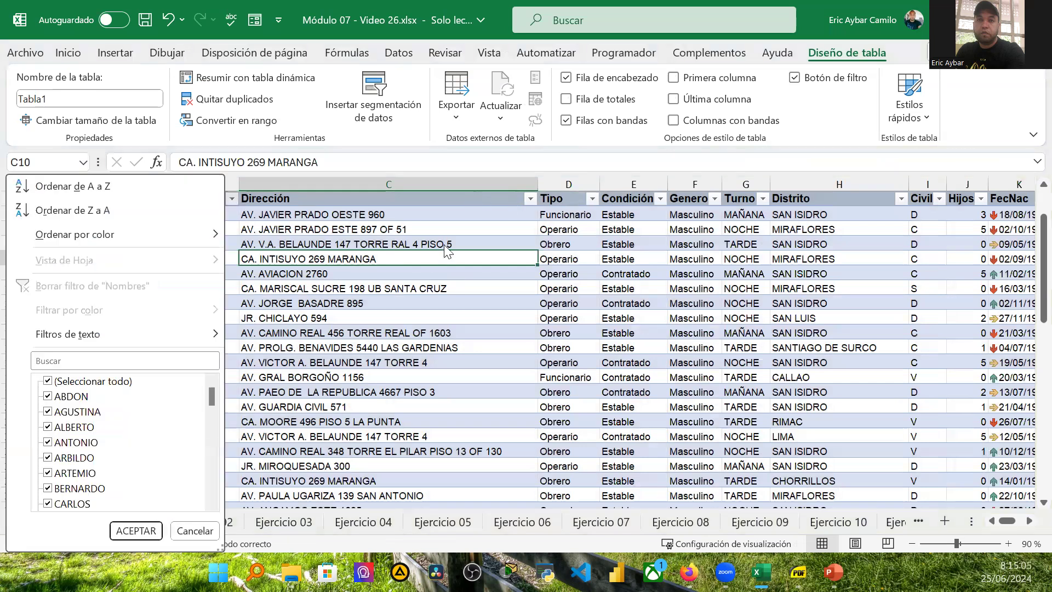
pyautogui.press('Escape')
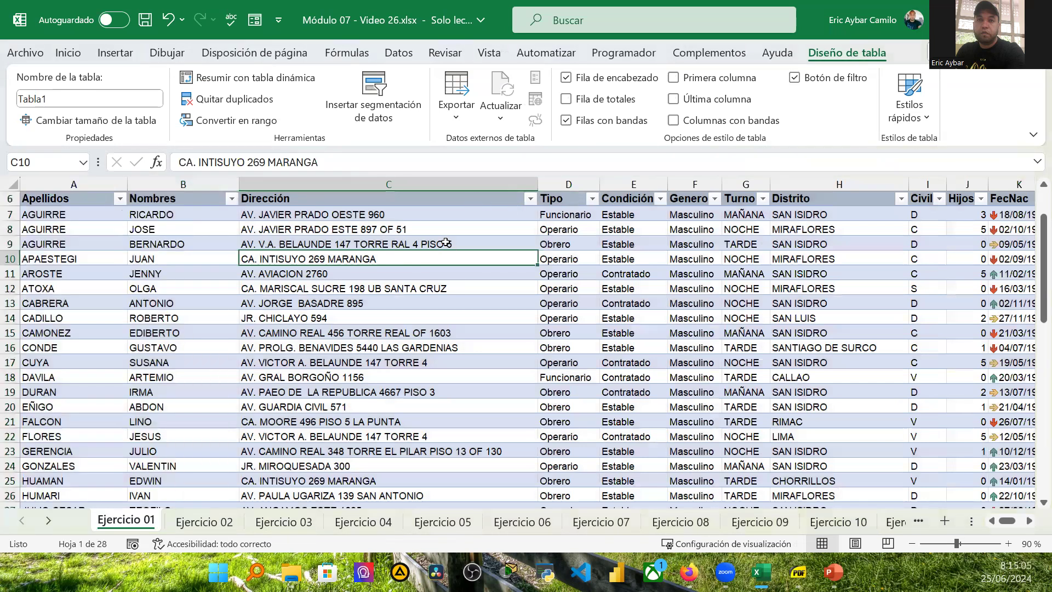
pyautogui.click(120, 199)
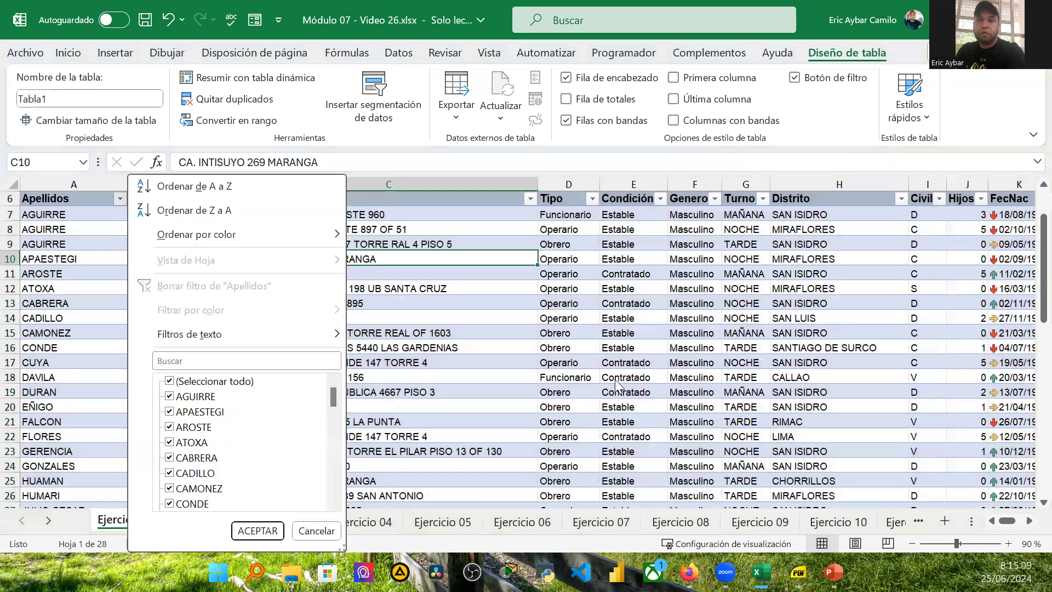
pyautogui.press('Escape')
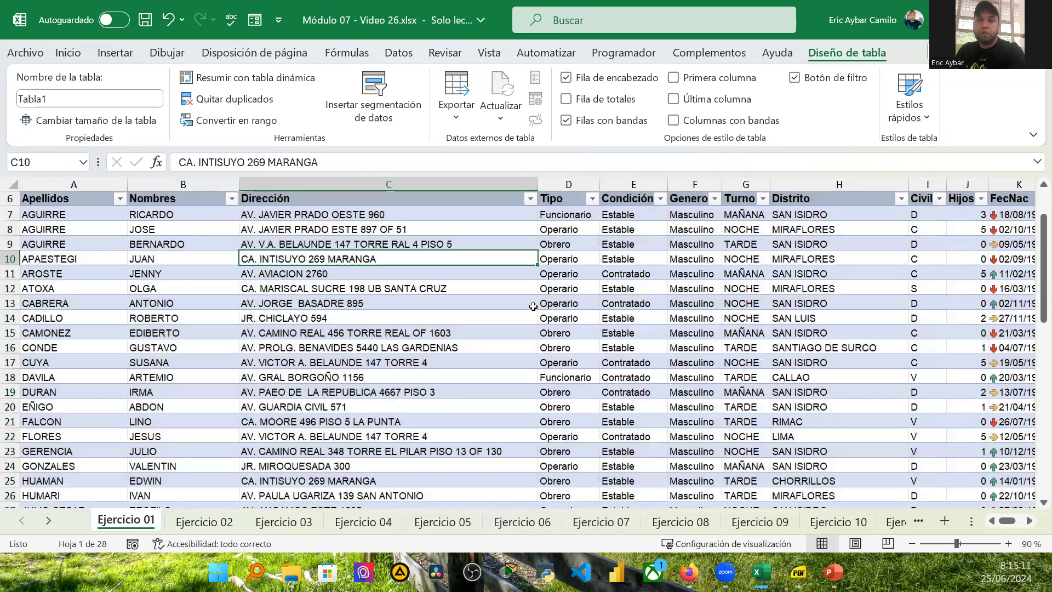
pyautogui.scroll(-4, 389, 318)
pyautogui.scroll(-12, 397, 329)
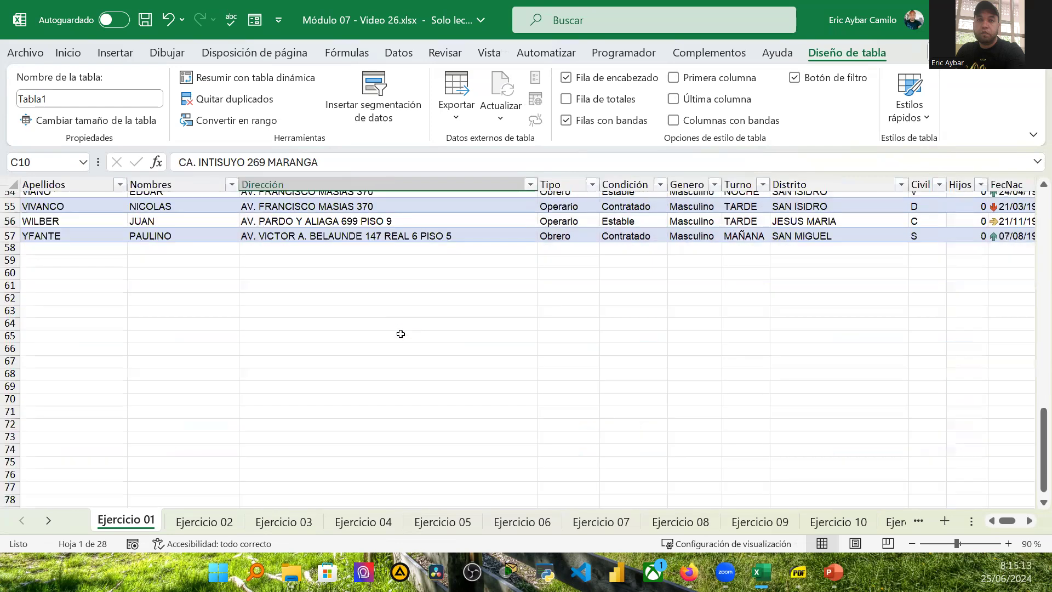
pyautogui.scroll(5, 400, 333)
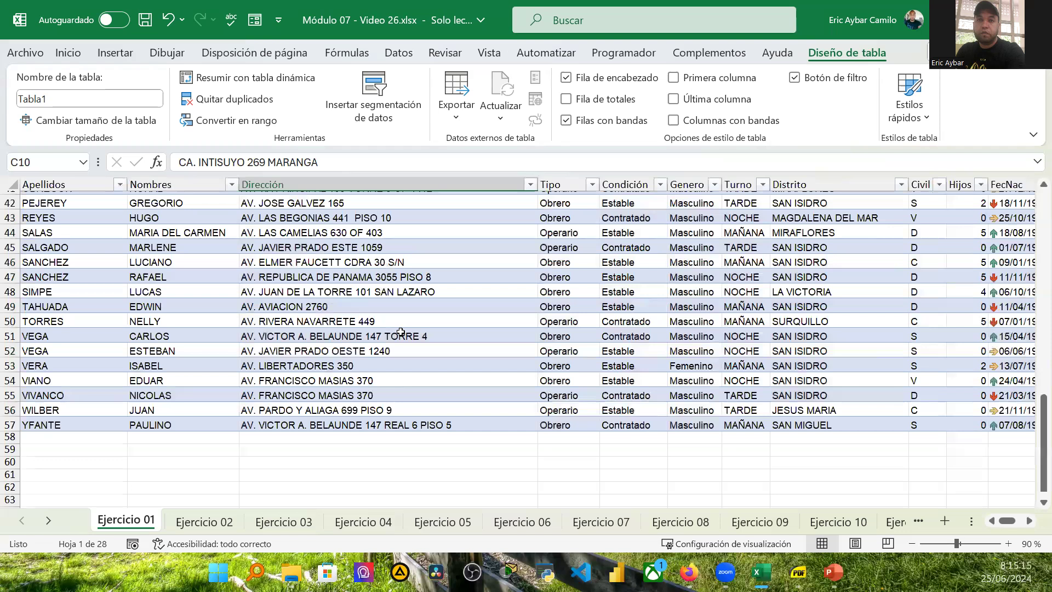
pyautogui.scroll(7, 400, 333)
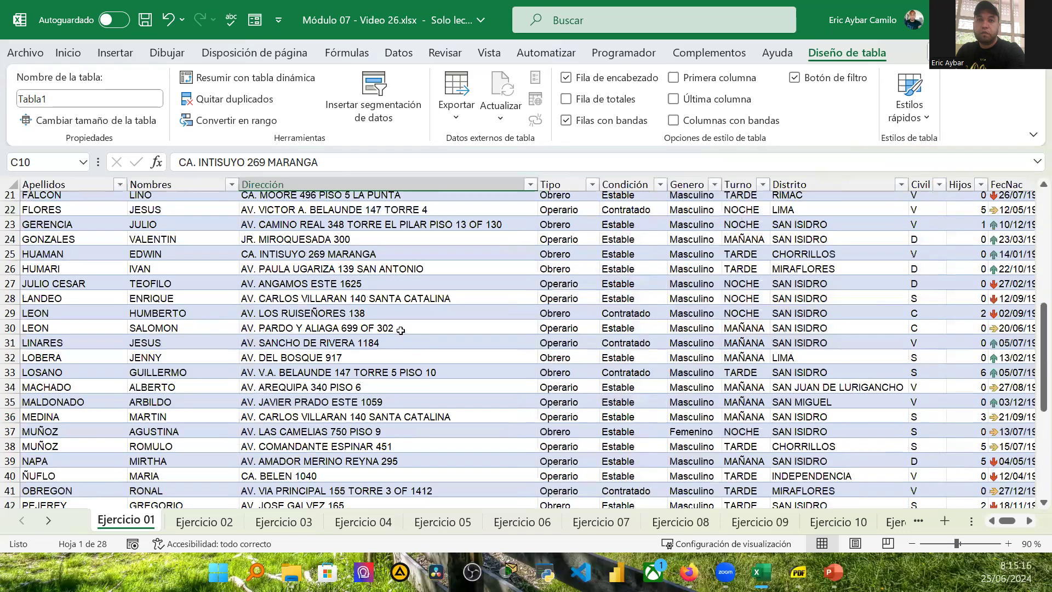
pyautogui.scroll(7, 378, 333)
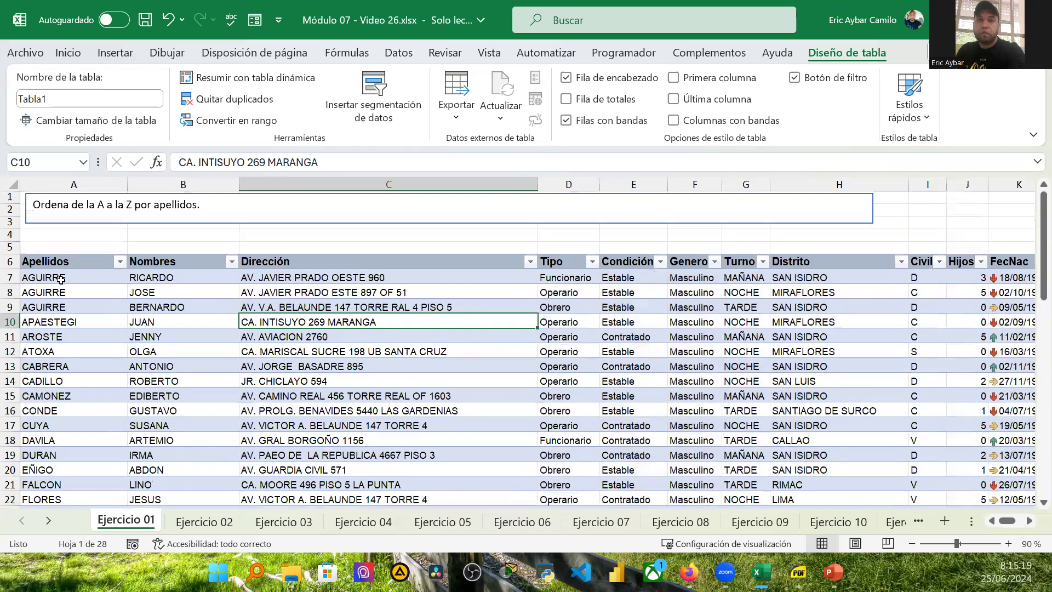
# Step: Select the surnames in column A from A7 down to A57
pyautogui.moveTo(59, 279); pyautogui.dragTo(91, 456)
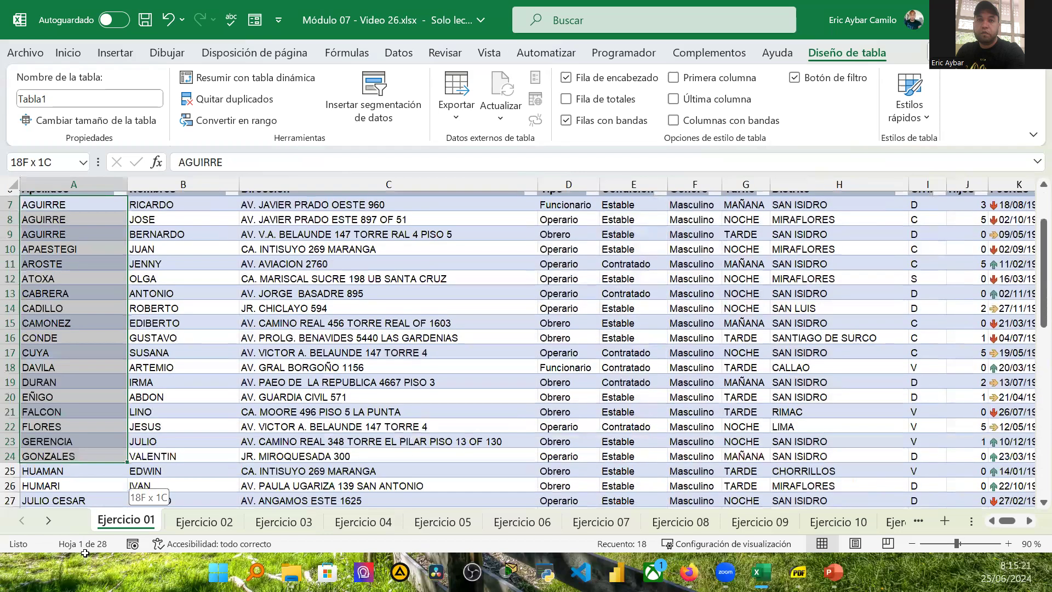
pyautogui.moveTo(90, 548); pyautogui.dragTo(96, 468)
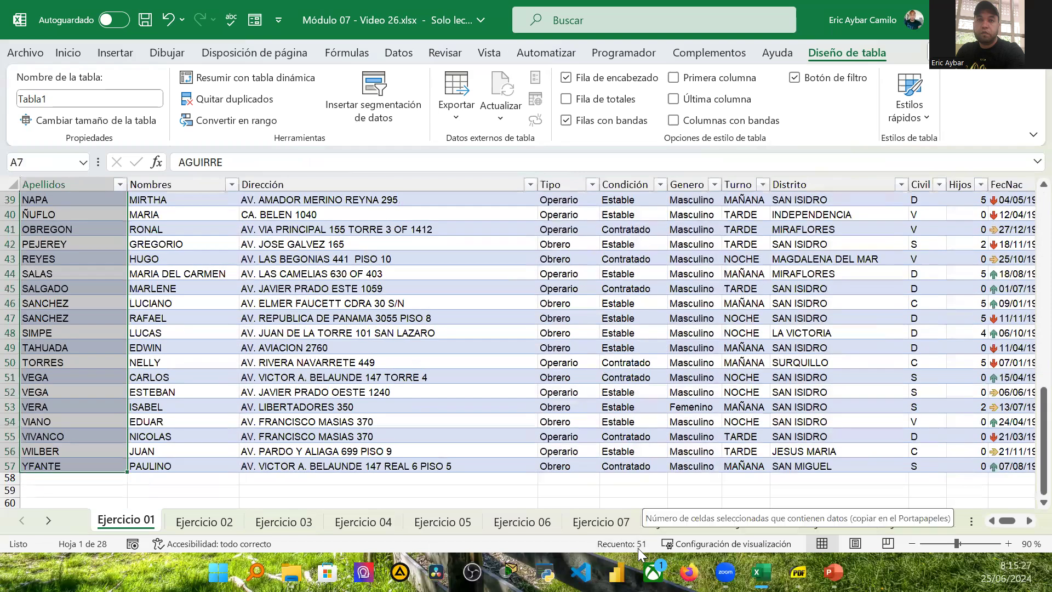
pyautogui.scroll(13, 77, 283)
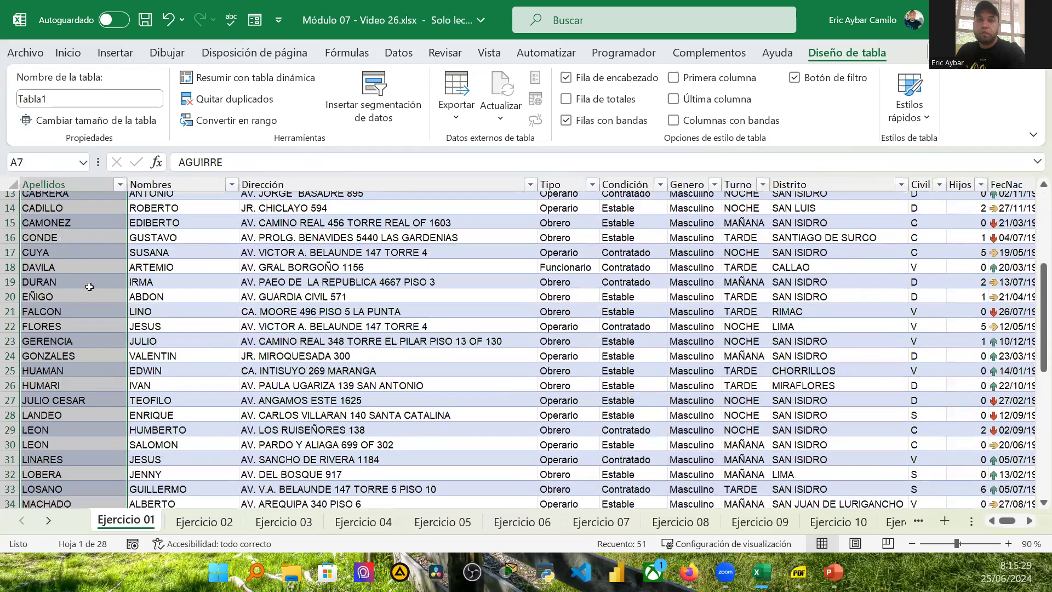
pyautogui.click(70, 281)
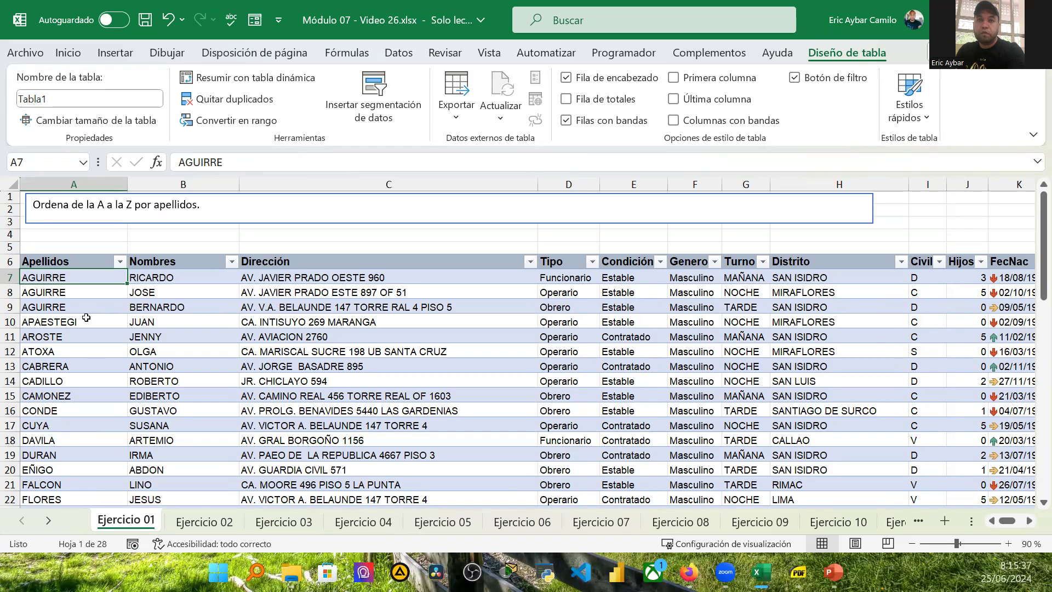
# Step: Filter the Apellidos column to show only CUYA
pyautogui.click(120, 262)
pyautogui.scroll(-15, 246, 435)
pyautogui.scroll(15, 247, 435)
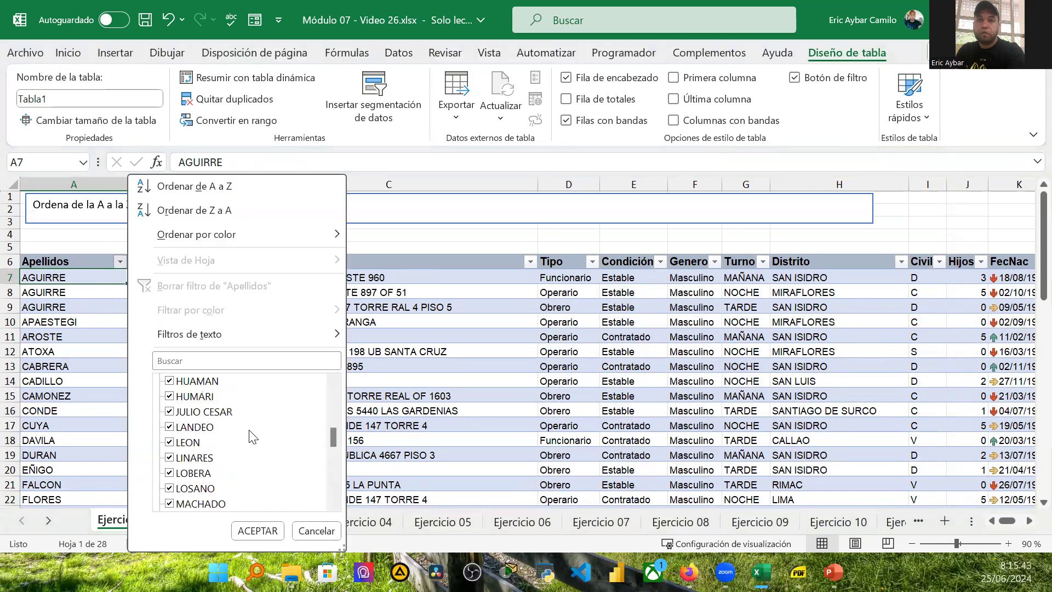
pyautogui.click(171, 382)
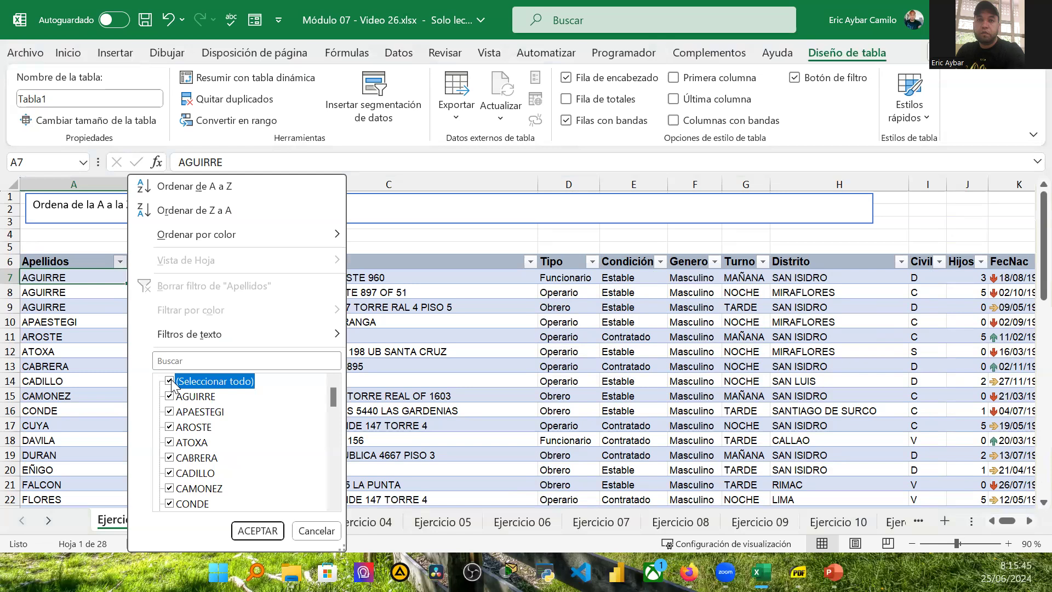
pyautogui.scroll(-1, 204, 470)
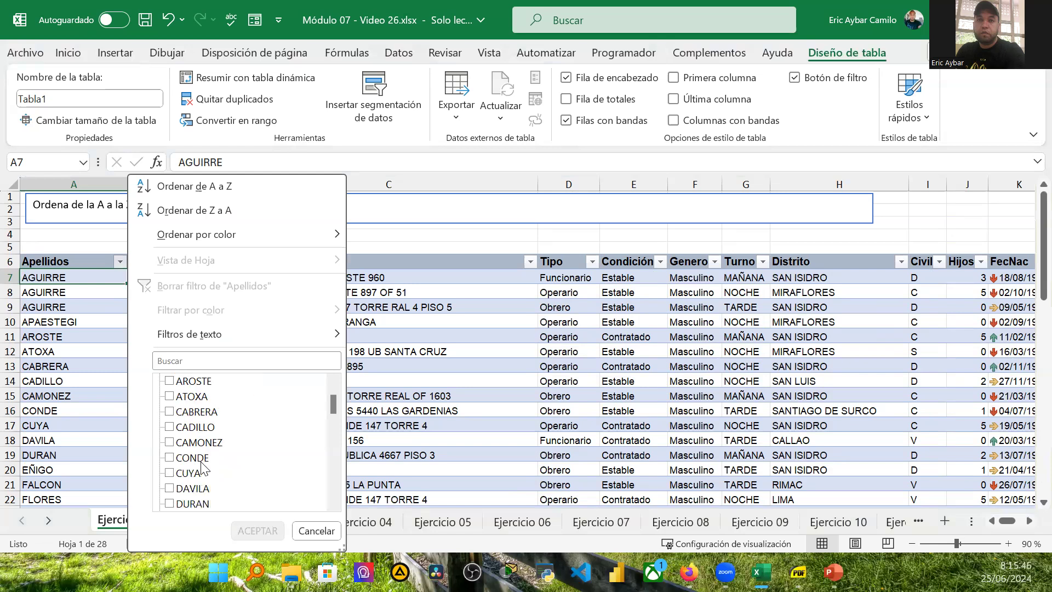
pyautogui.click(170, 474)
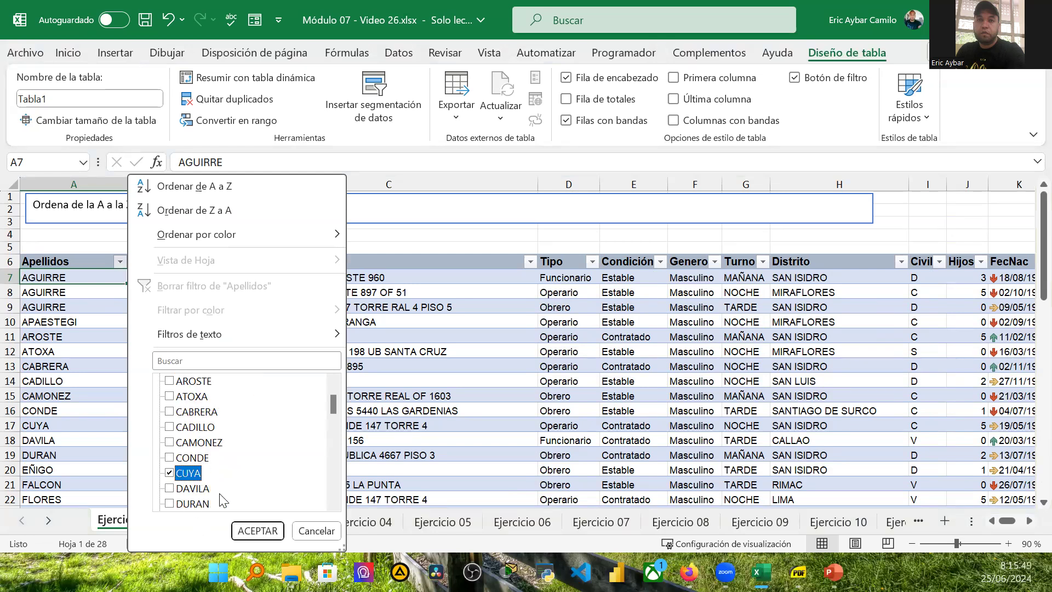
pyautogui.click(258, 530)
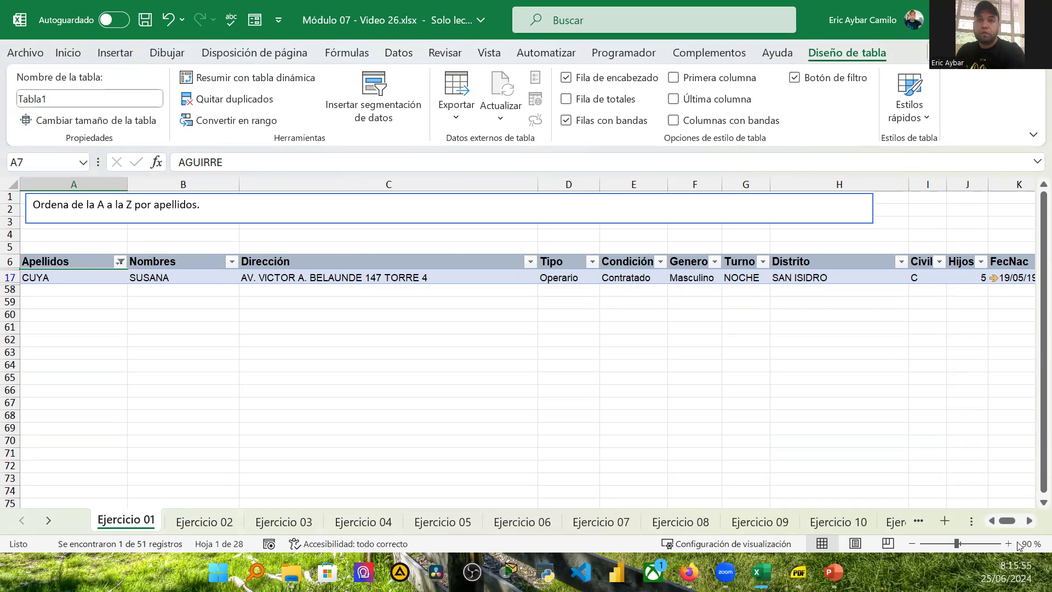
# Step: Zoom out to 80% and auto-fit the FecNac column width
pyautogui.click(913, 544)
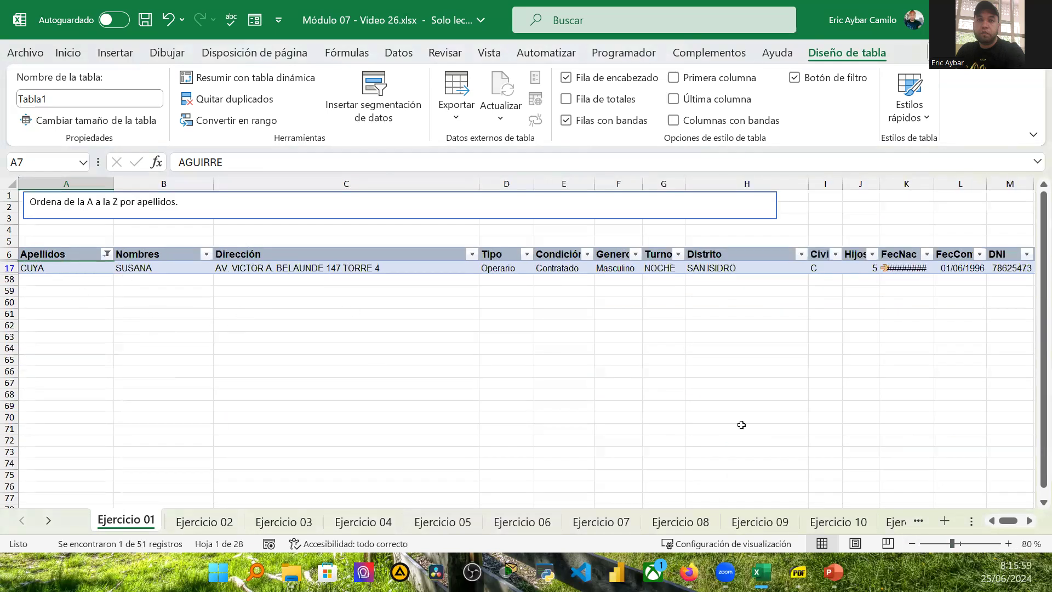
pyautogui.doubleClick(935, 184)
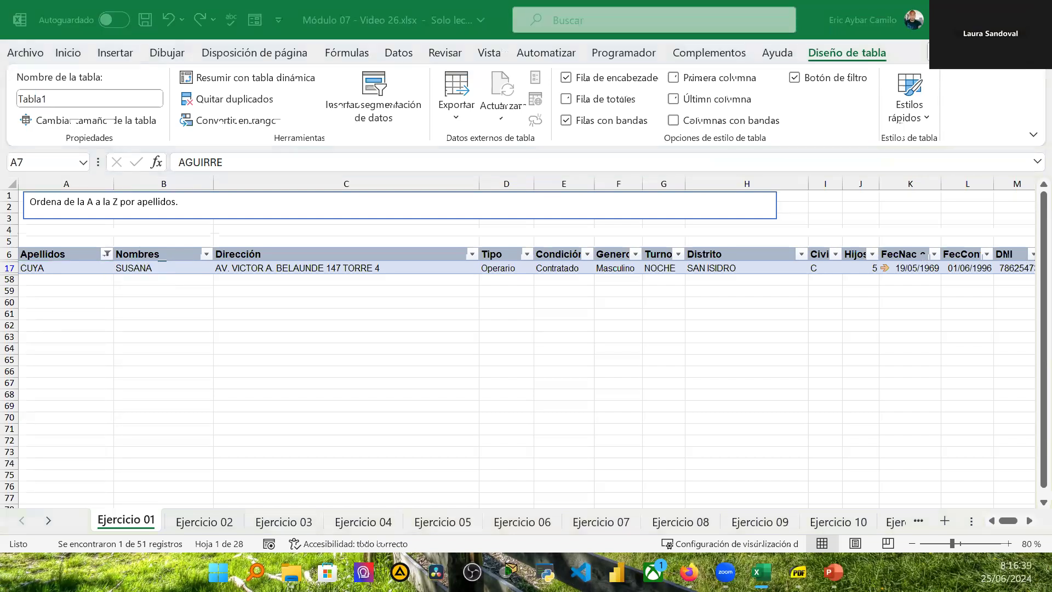
# Step: Clear the filter on the Apellidos column
pyautogui.click(107, 255)
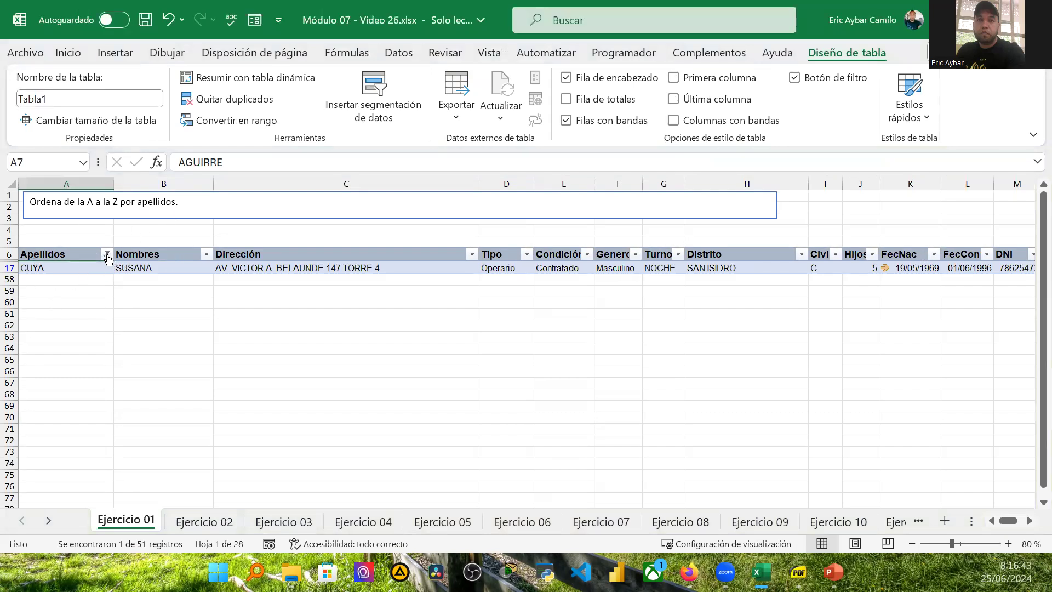
pyautogui.click(108, 256)
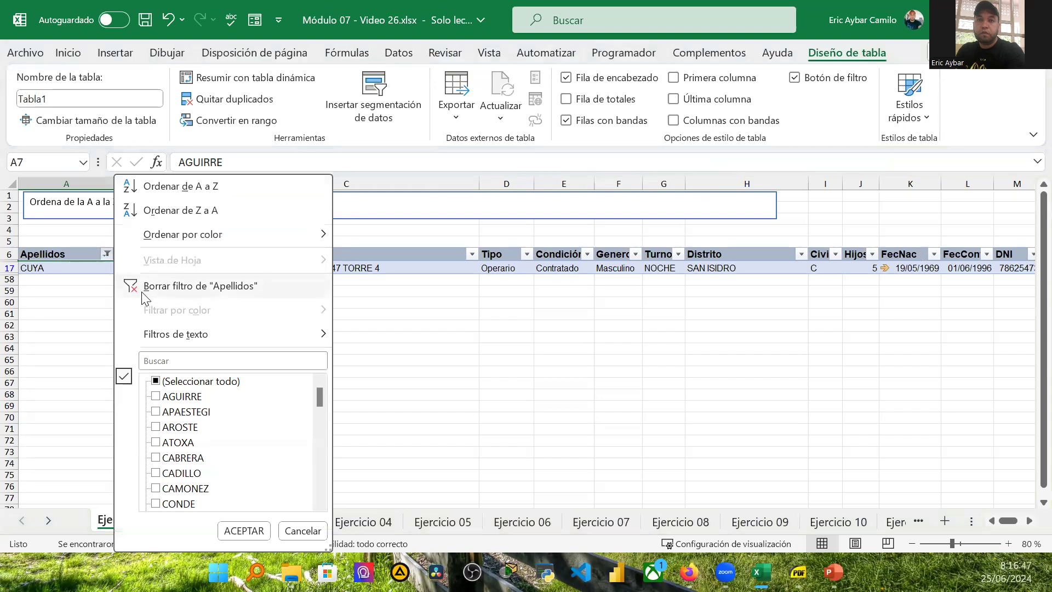
pyautogui.click(204, 288)
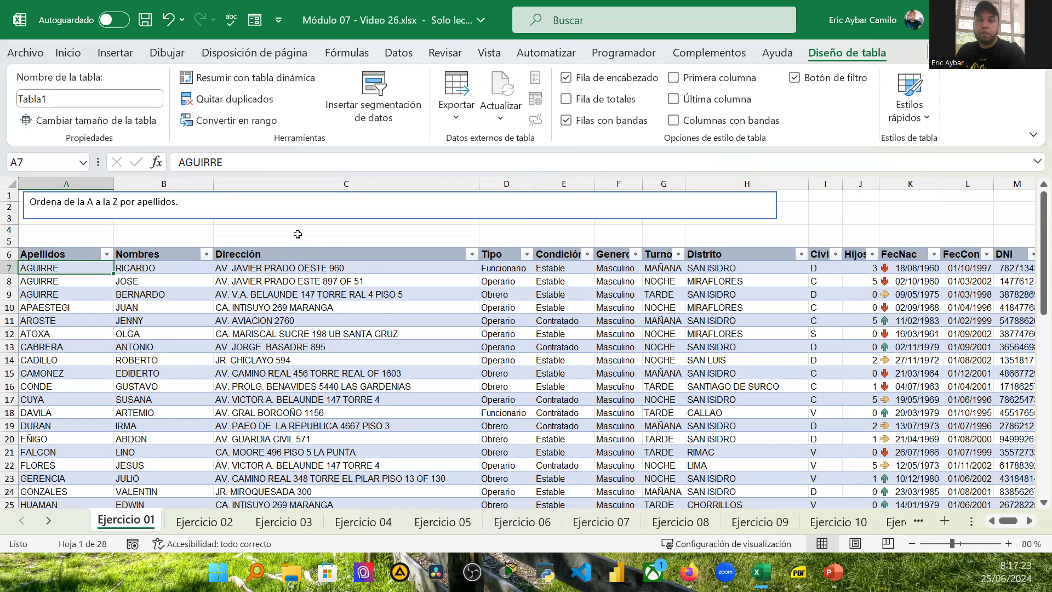
# Step: Undo the recent actions back to before the table conversion
pyautogui.click(169, 20)
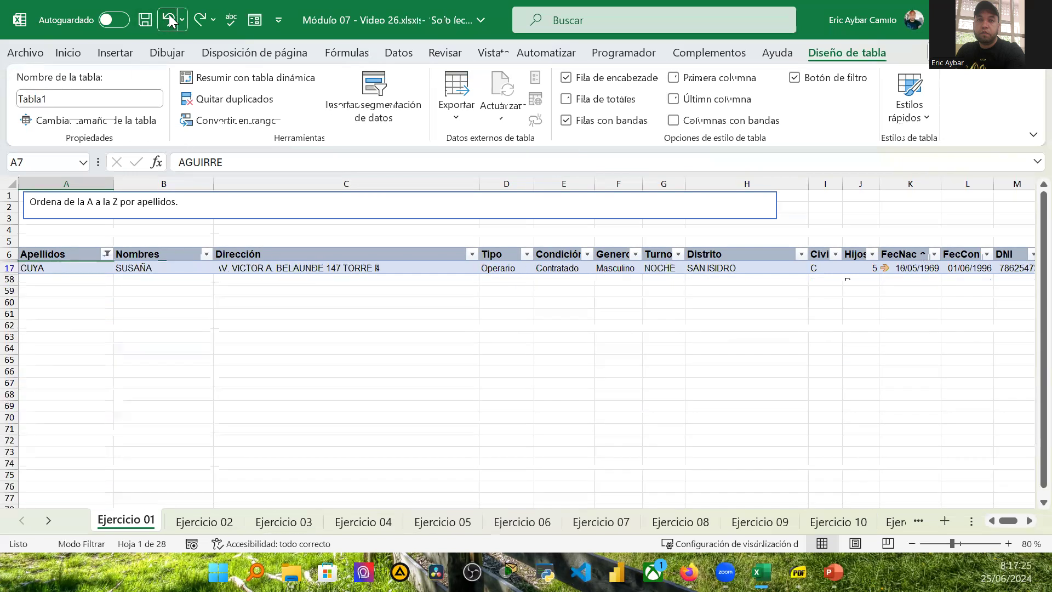
pyautogui.click(169, 20)
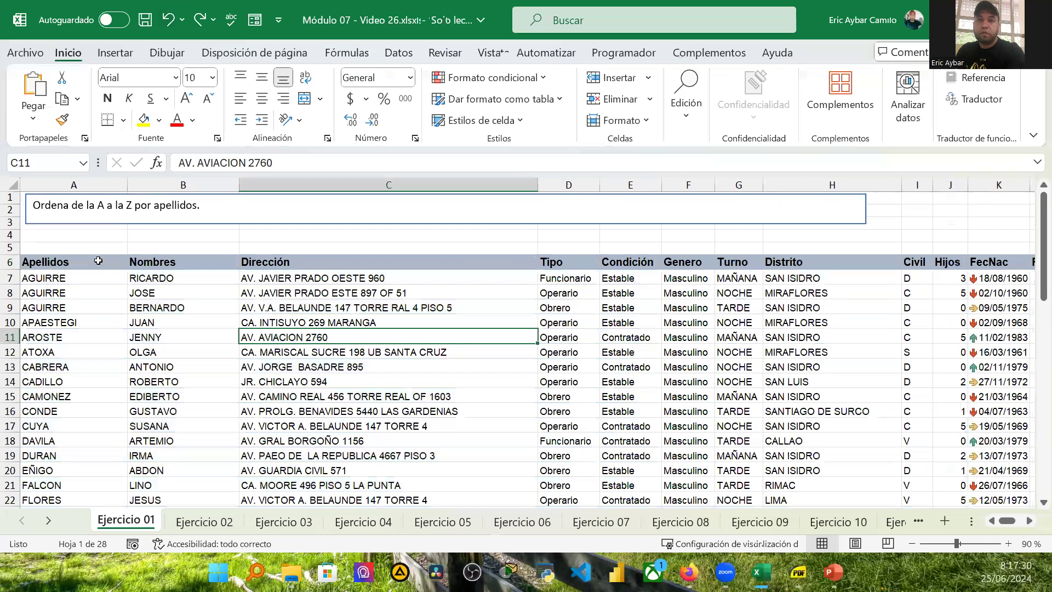
# Step: Select rows 7 and 8, then open the print preview of the sheet and return
pyautogui.click(9, 277)
pyautogui.click(9, 293)
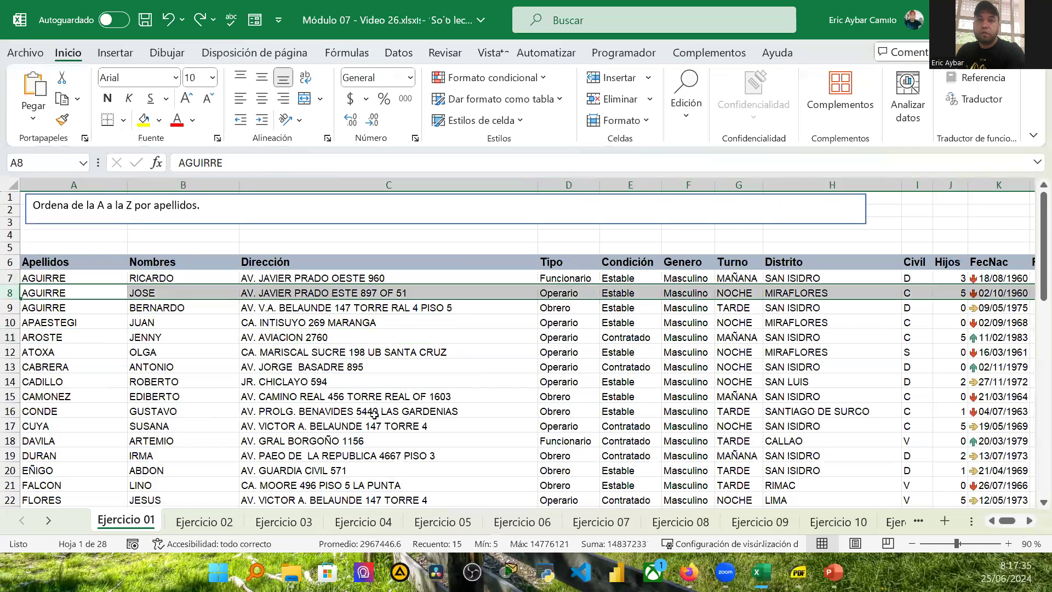
pyautogui.scroll(-4, 384, 422)
pyautogui.scroll(4, 137, 362)
pyautogui.click(25, 53)
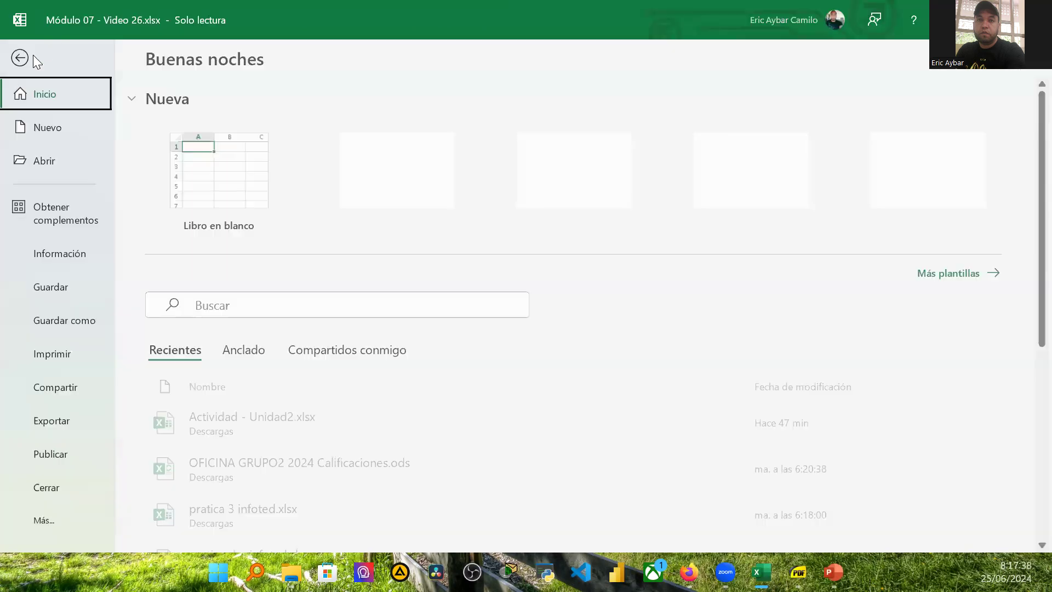
pyautogui.click(57, 356)
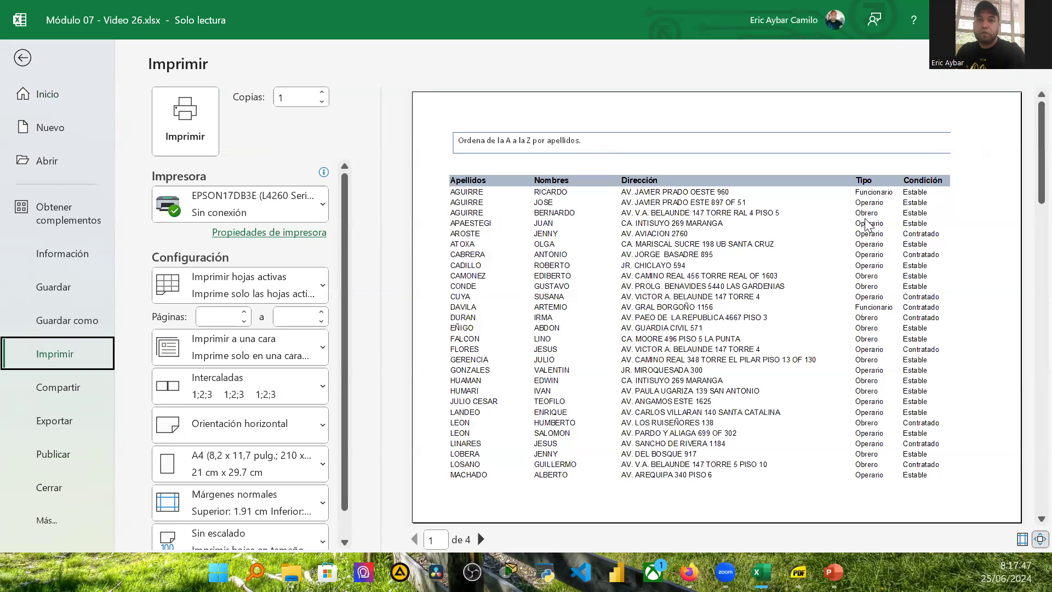
pyautogui.click(24, 57)
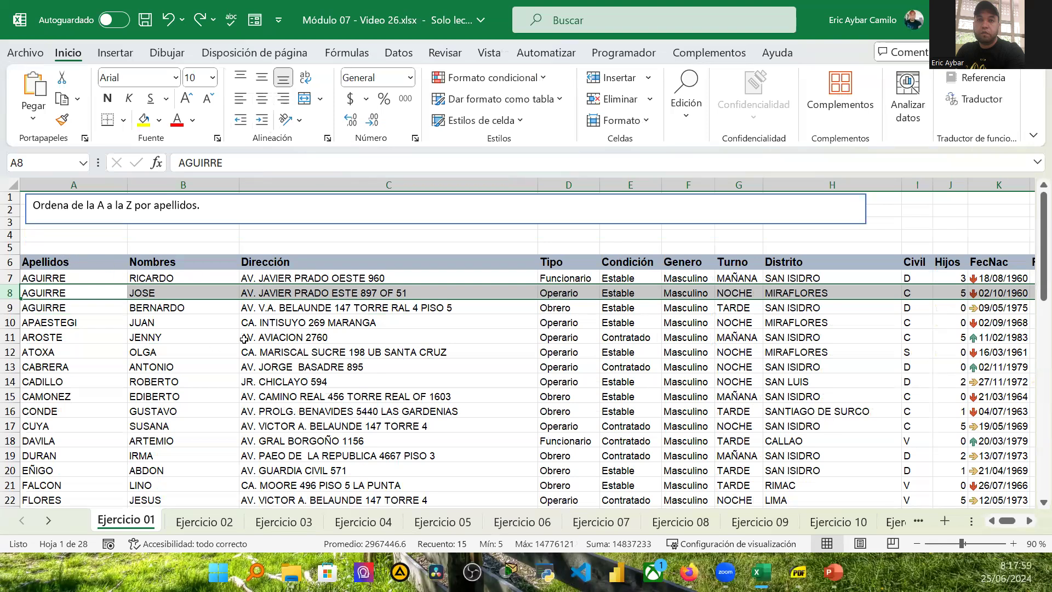
# Step: Select the whole table A6:O57 from the Apellidos header and apply all borders
pyautogui.click(70, 258)
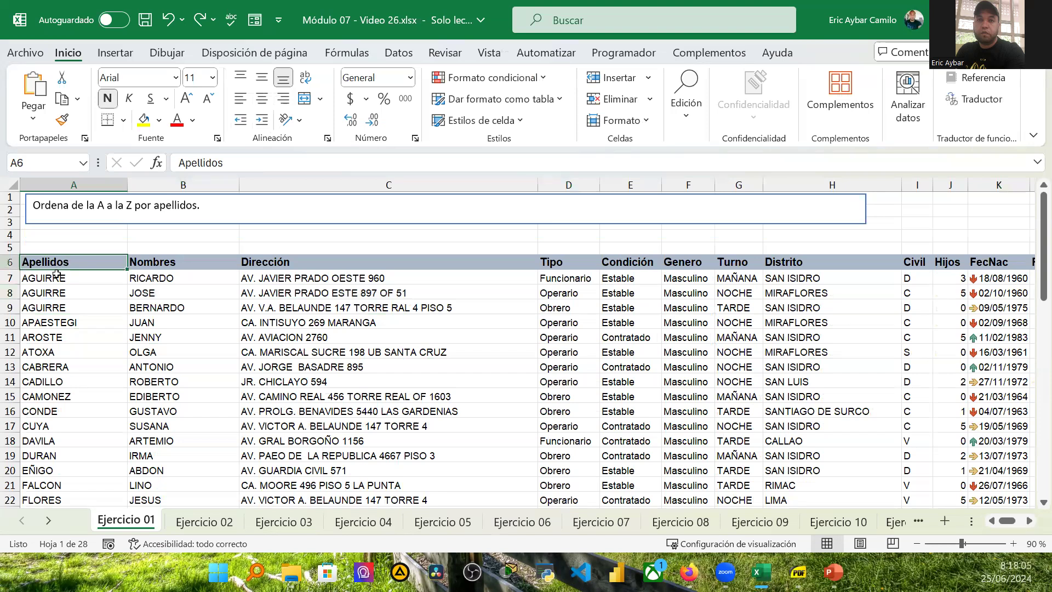
pyautogui.keyDown('shift'); pyautogui.doubleClick(56, 274); pyautogui.keyUp('shift')
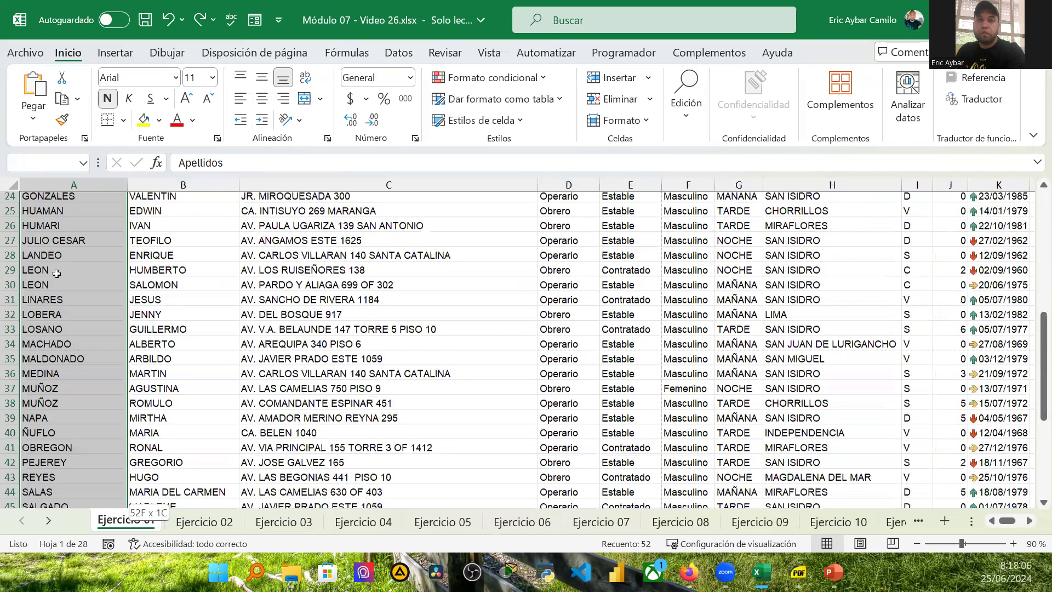
pyautogui.hotkey('ctrl', 'shift', 'Right')
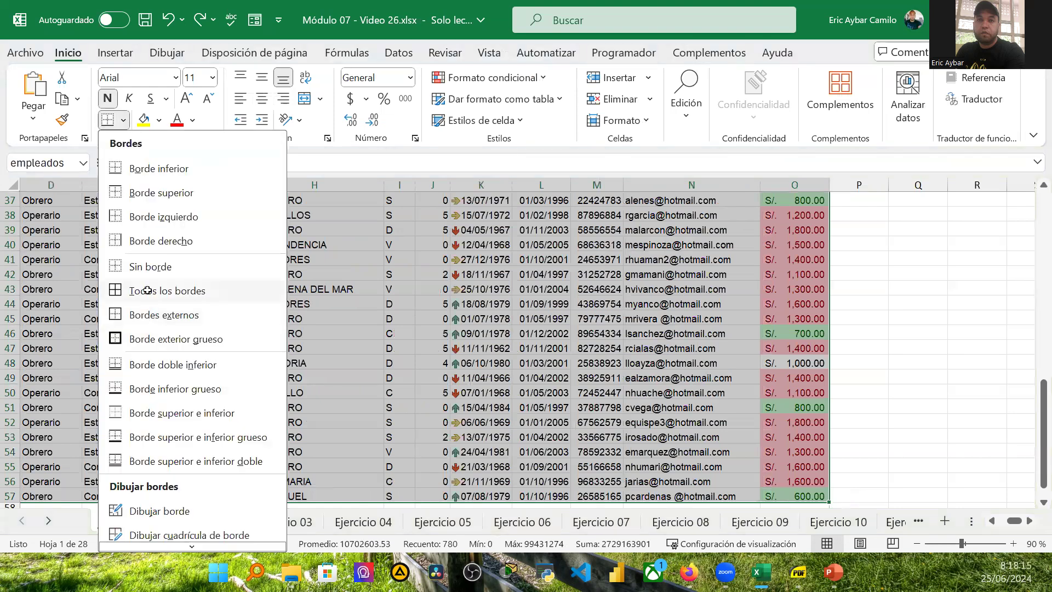
pyautogui.click(149, 291)
pyautogui.click(179, 364)
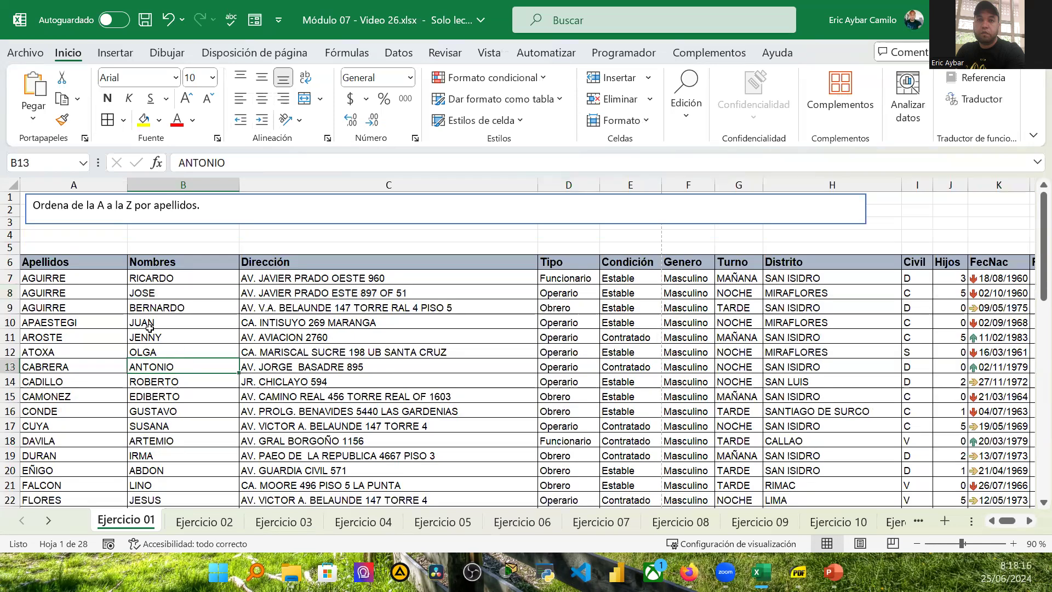
# Step: Open the print preview and move to page 2
pyautogui.click(22, 53)
pyautogui.click(52, 364)
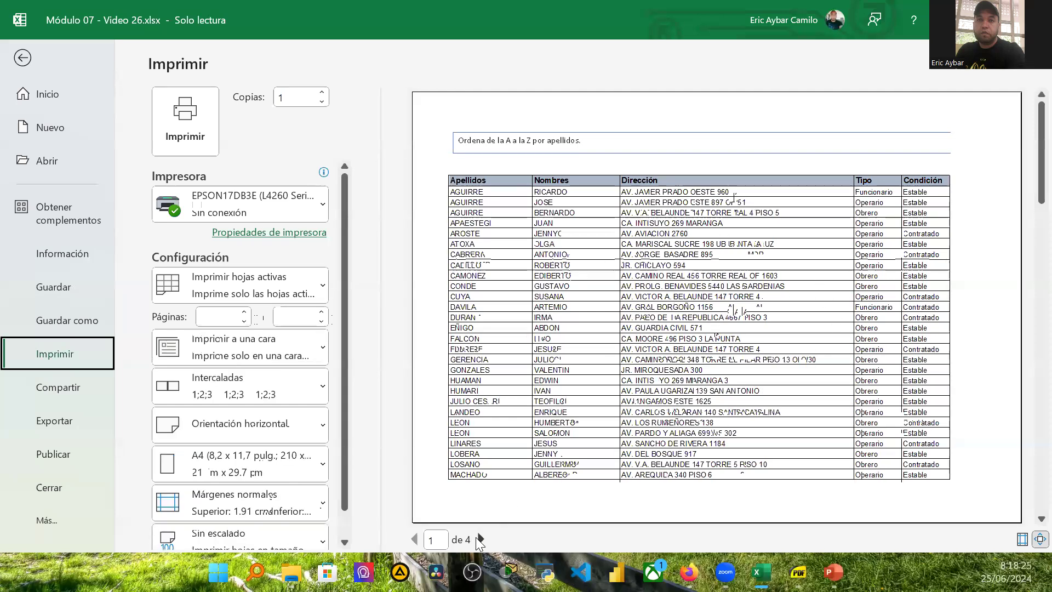
pyautogui.click(480, 539)
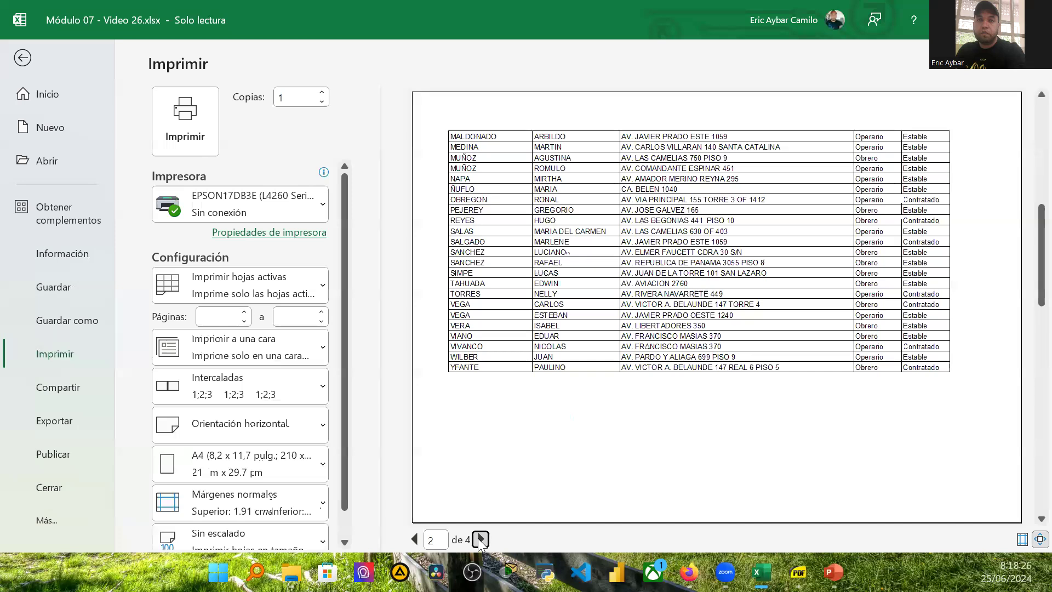
# Step: Page through the print preview to the last page and back to the first, then return to the sheet
pyautogui.click(480, 539)
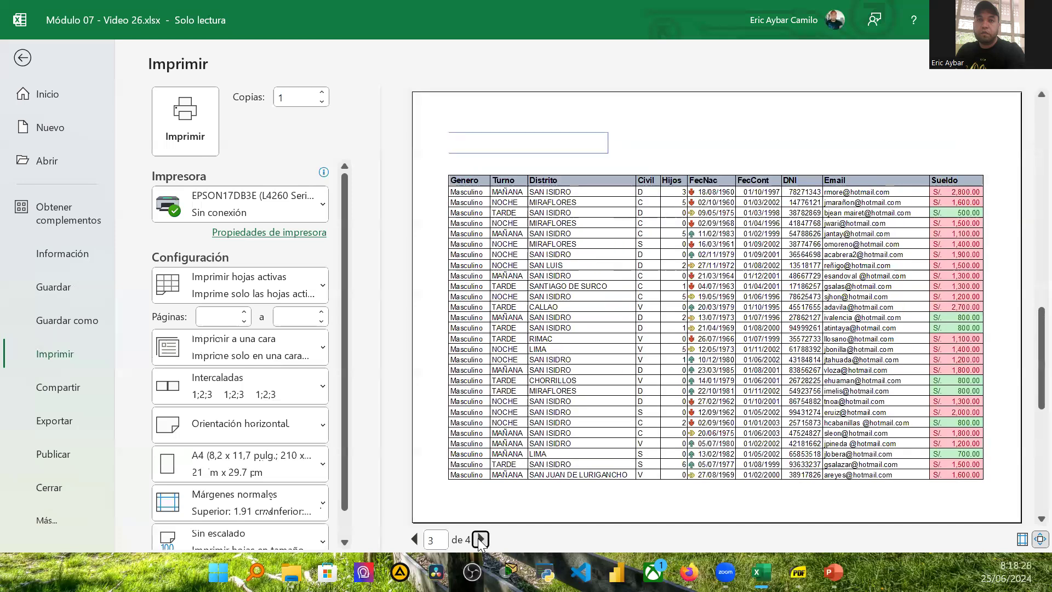
pyautogui.click(480, 539)
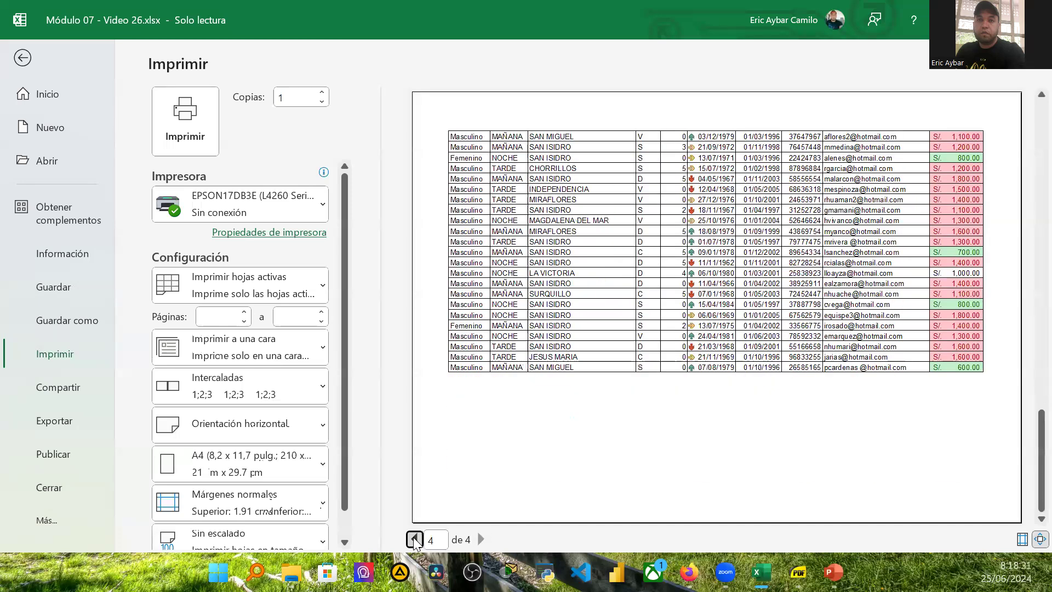
pyautogui.click(415, 540)
pyautogui.click(415, 539)
pyautogui.click(415, 540)
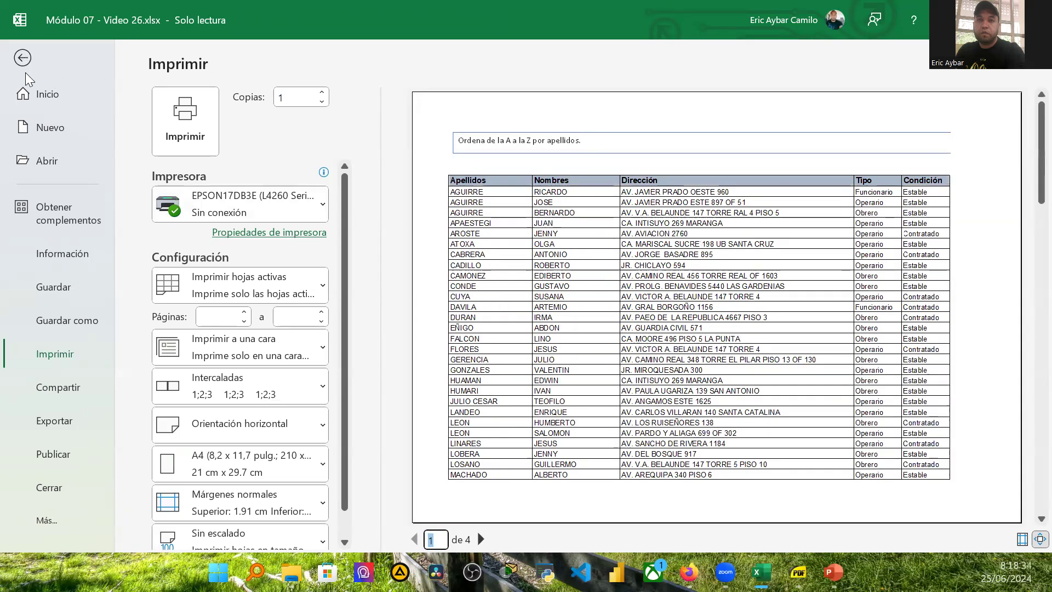
pyautogui.click(23, 58)
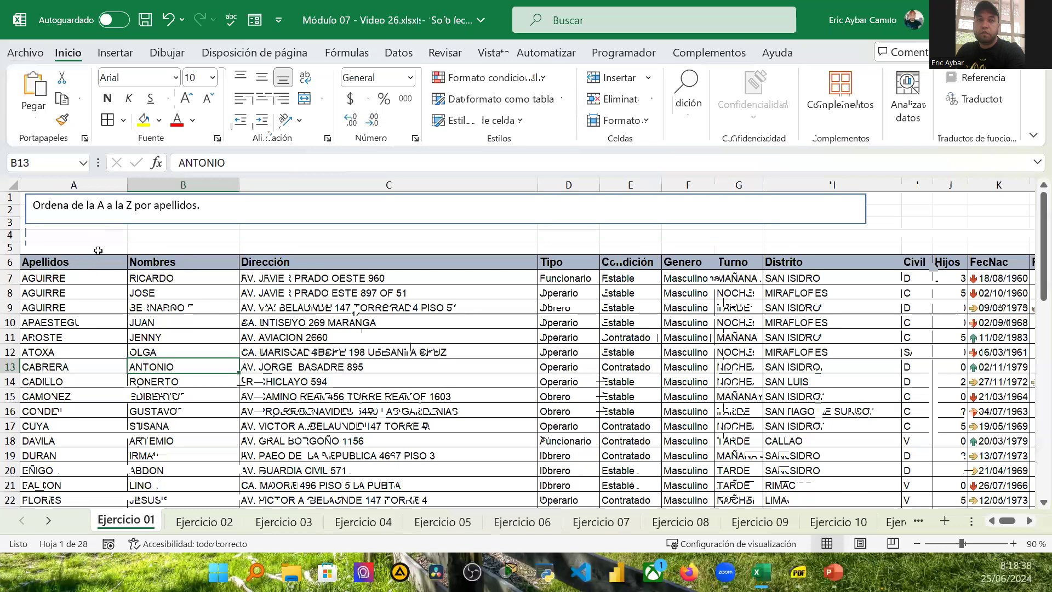
# Step: Convert the employee range A6:O57 into a table with headers
pyautogui.hotkey('ctrl', 'a')
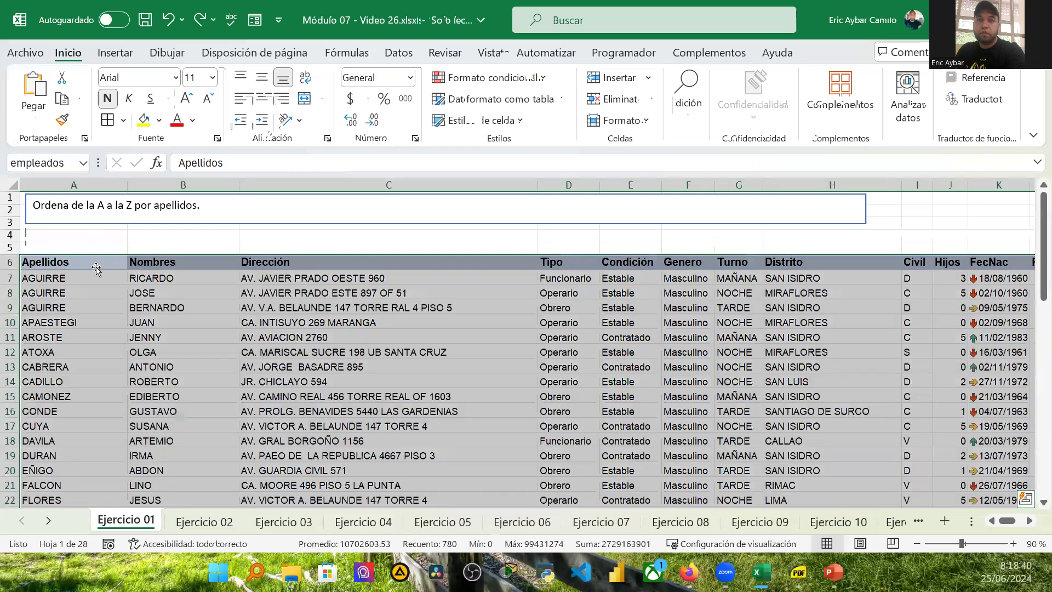
pyautogui.click(83, 260)
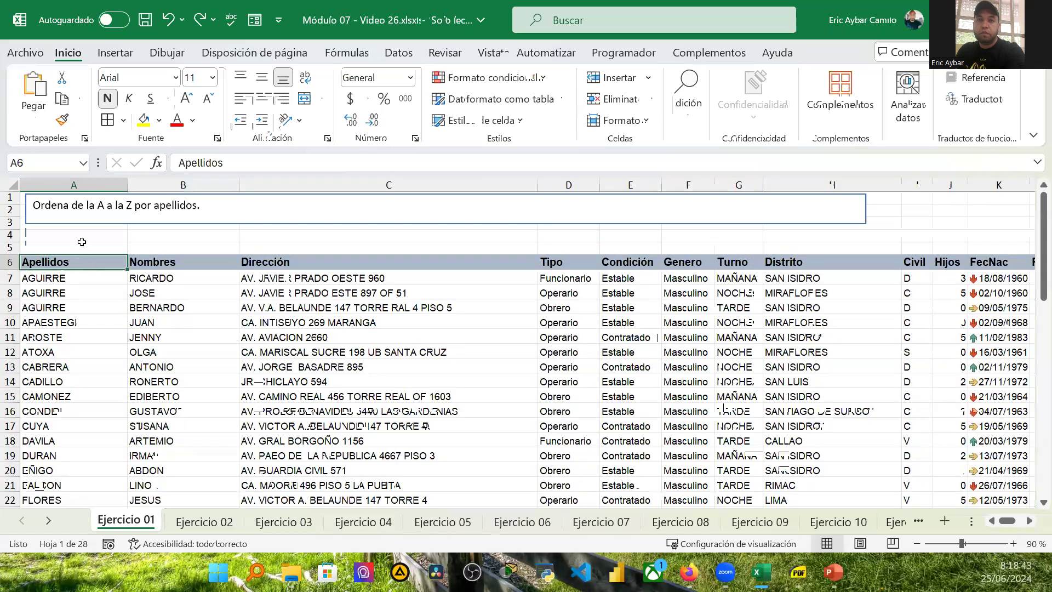
pyautogui.hotkey('ctrl', 't')
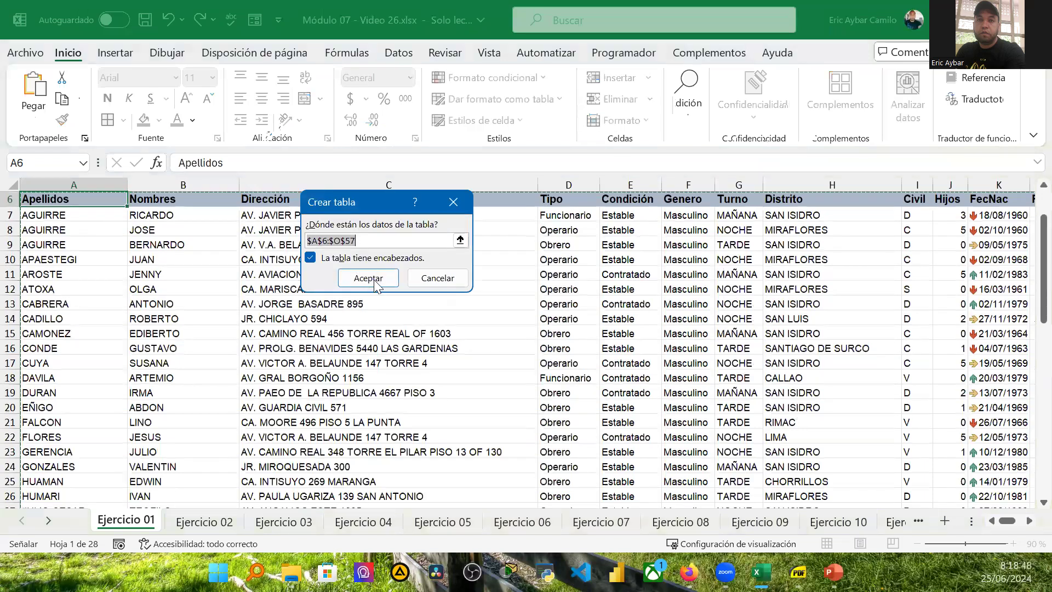
pyautogui.click(368, 279)
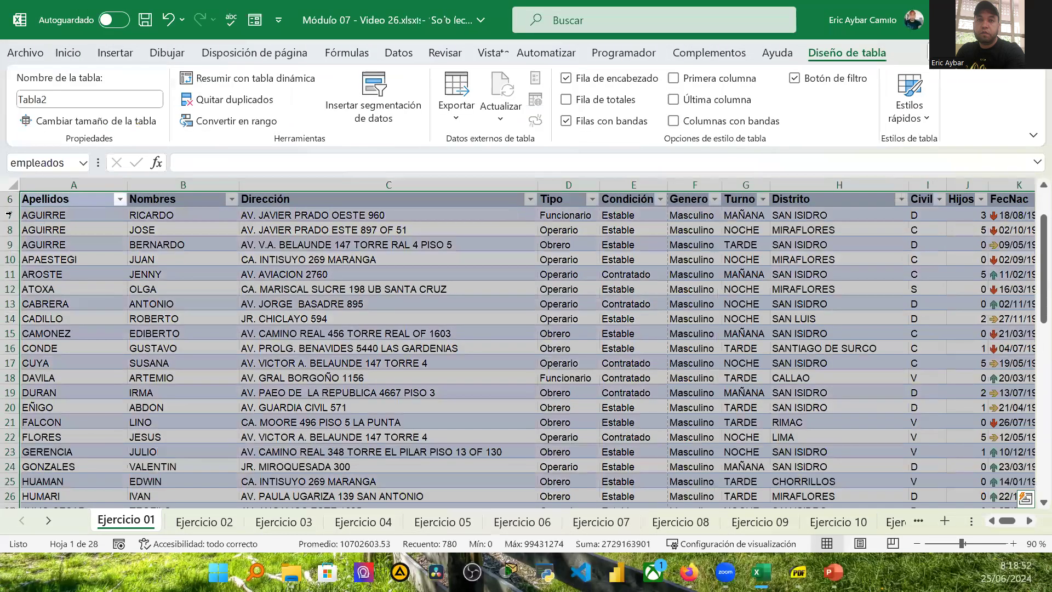
# Step: Filter the table's Apellidos column to show only AGUIRRE
pyautogui.press('Down')
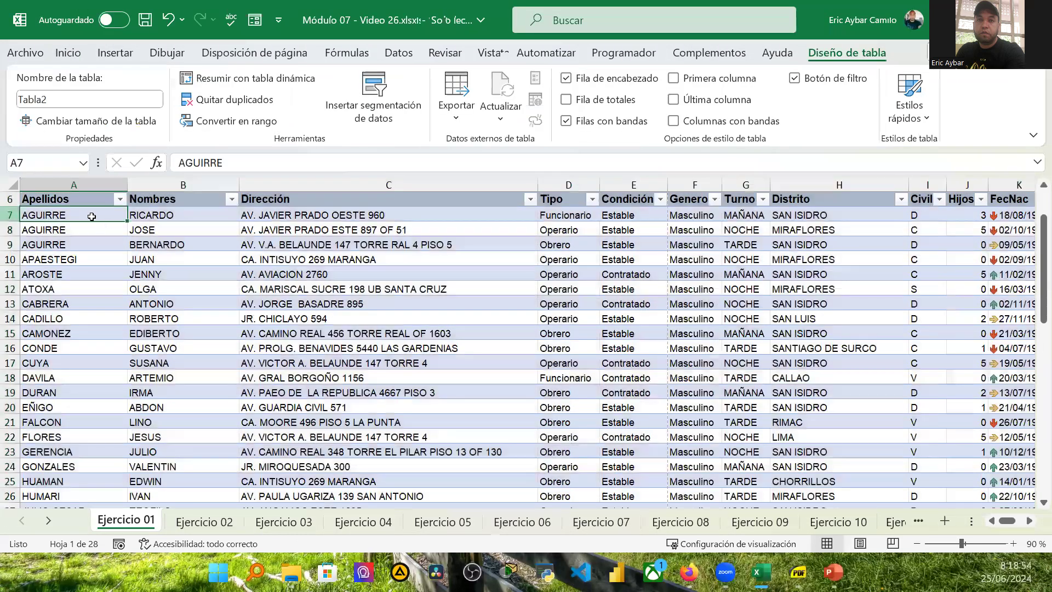
pyautogui.hotkey('shift', 'space')
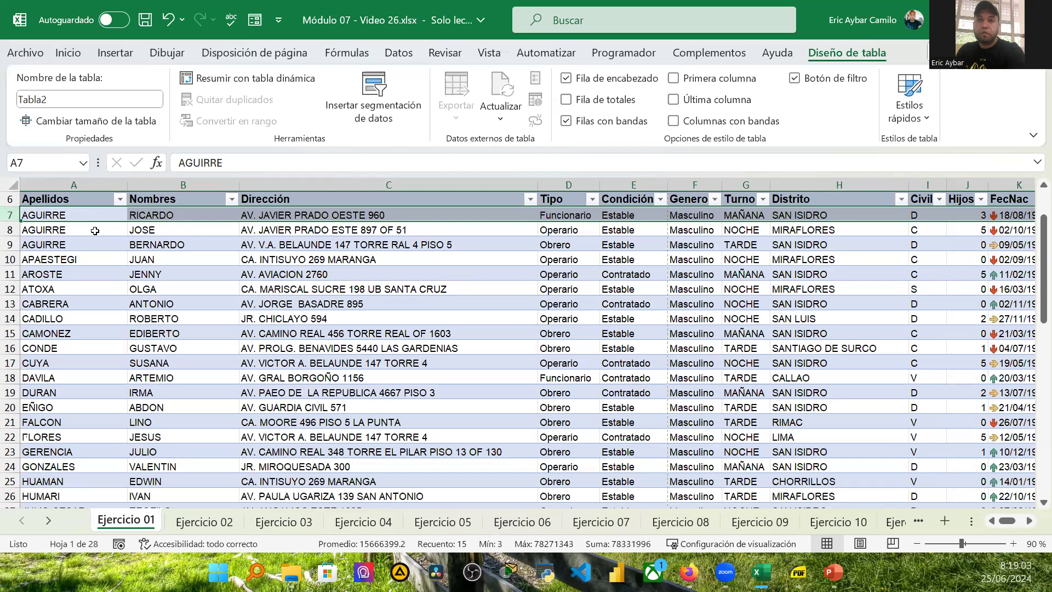
pyautogui.click(55, 215)
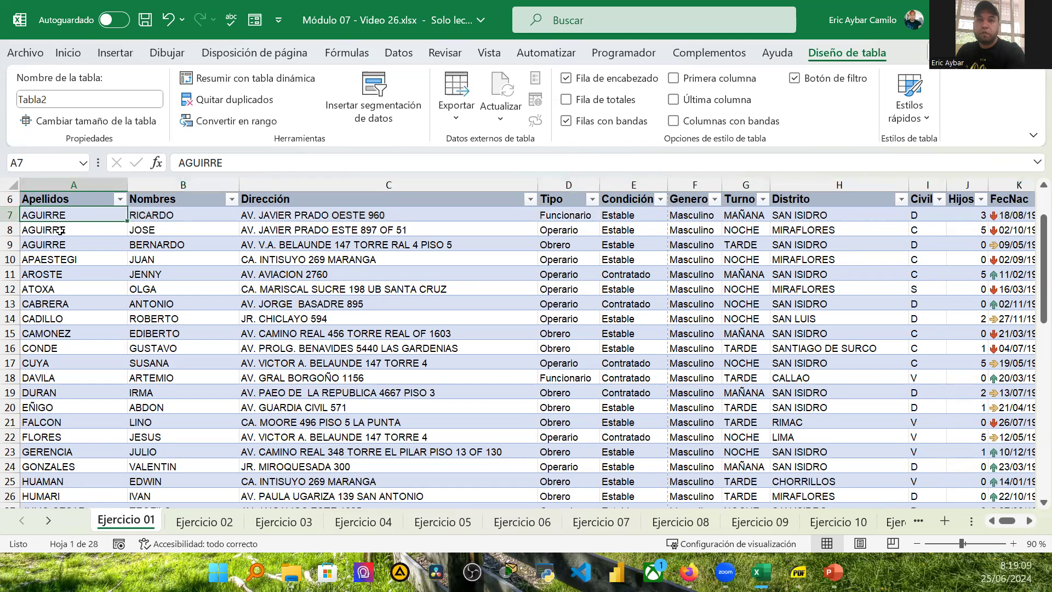
pyautogui.click(61, 229)
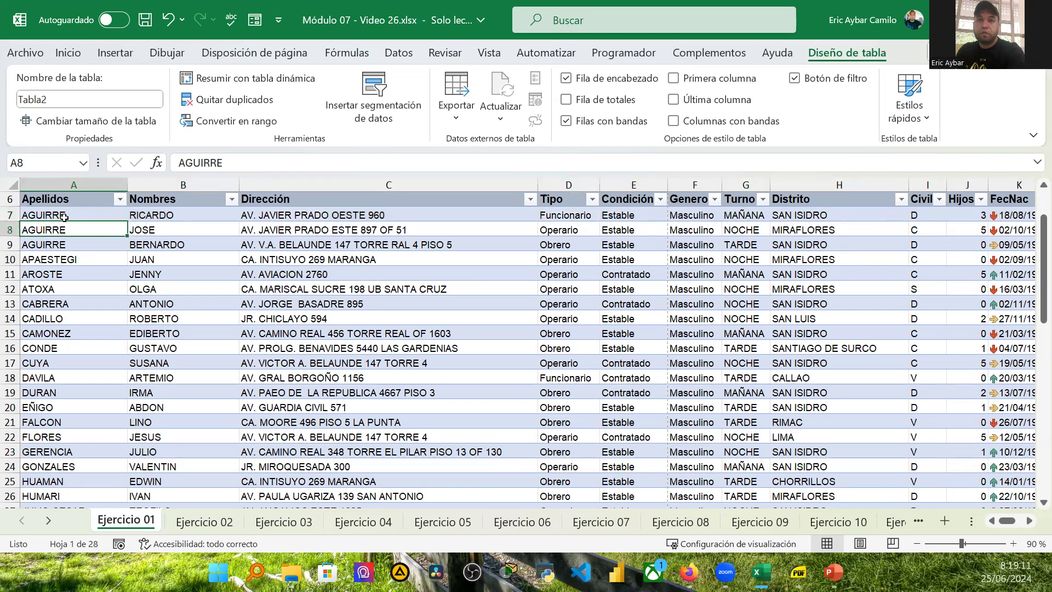
pyautogui.click(72, 214)
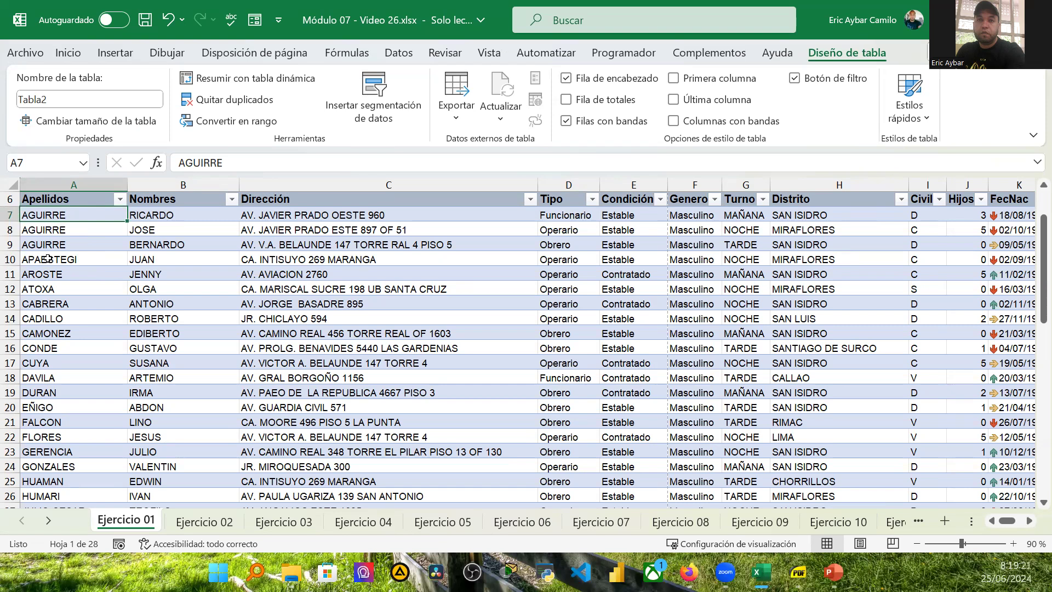
pyautogui.click(119, 200)
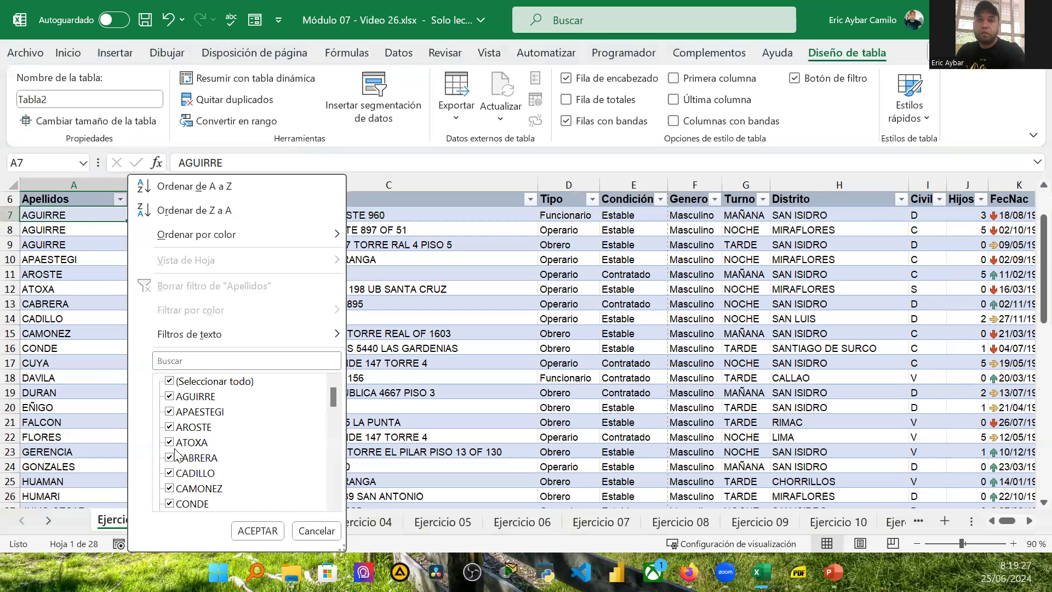
pyautogui.click(169, 382)
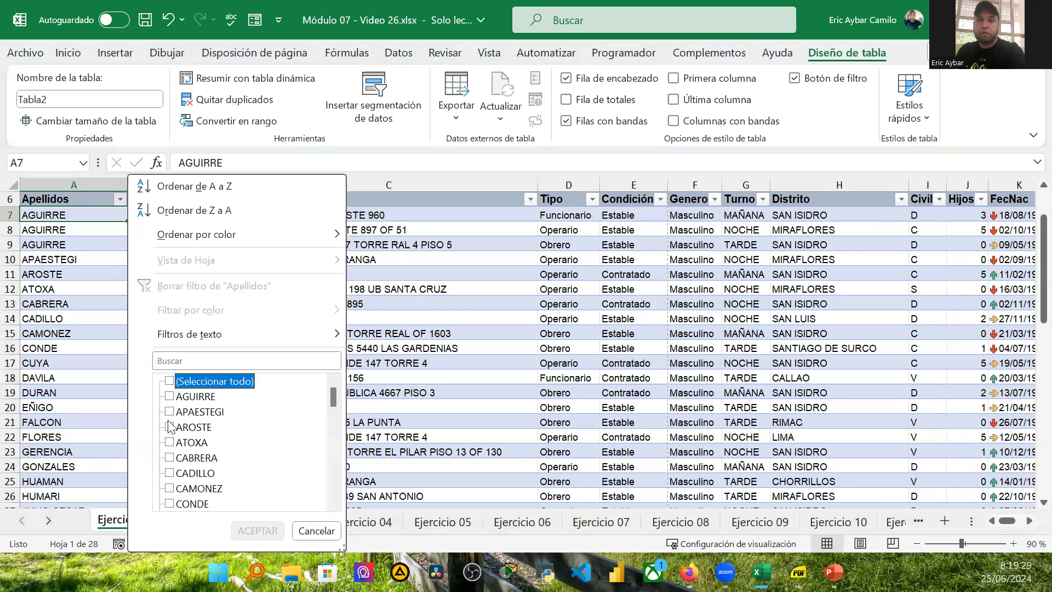
pyautogui.click(169, 458)
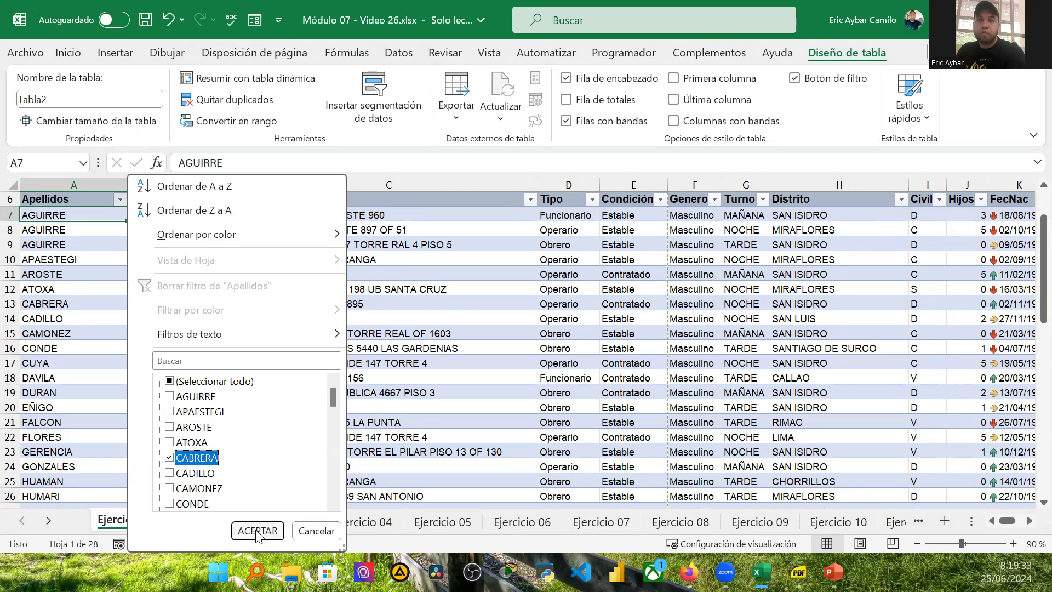
pyautogui.click(170, 457)
pyautogui.click(169, 396)
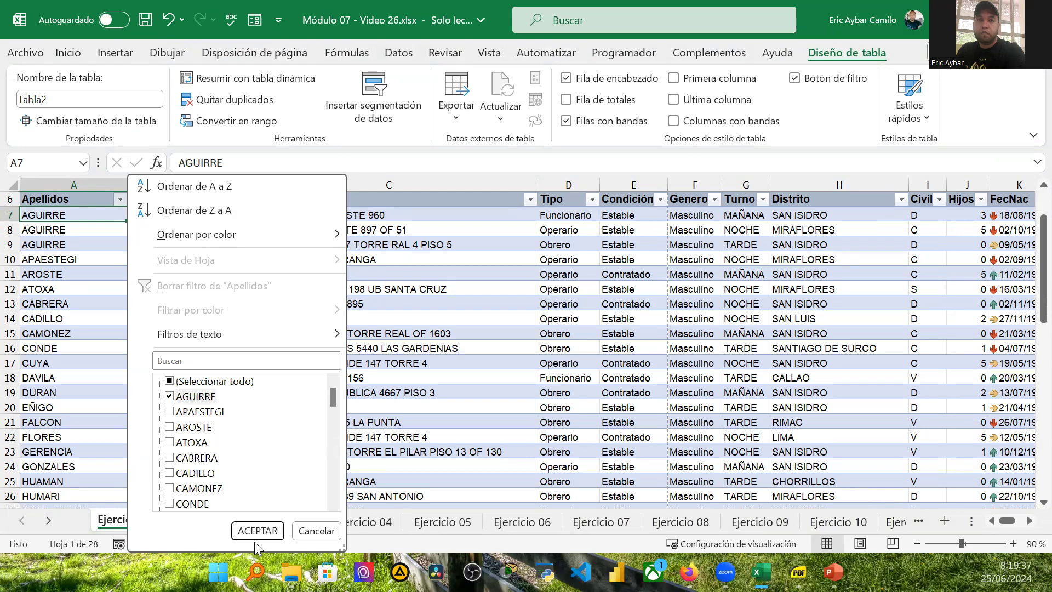
pyautogui.click(256, 531)
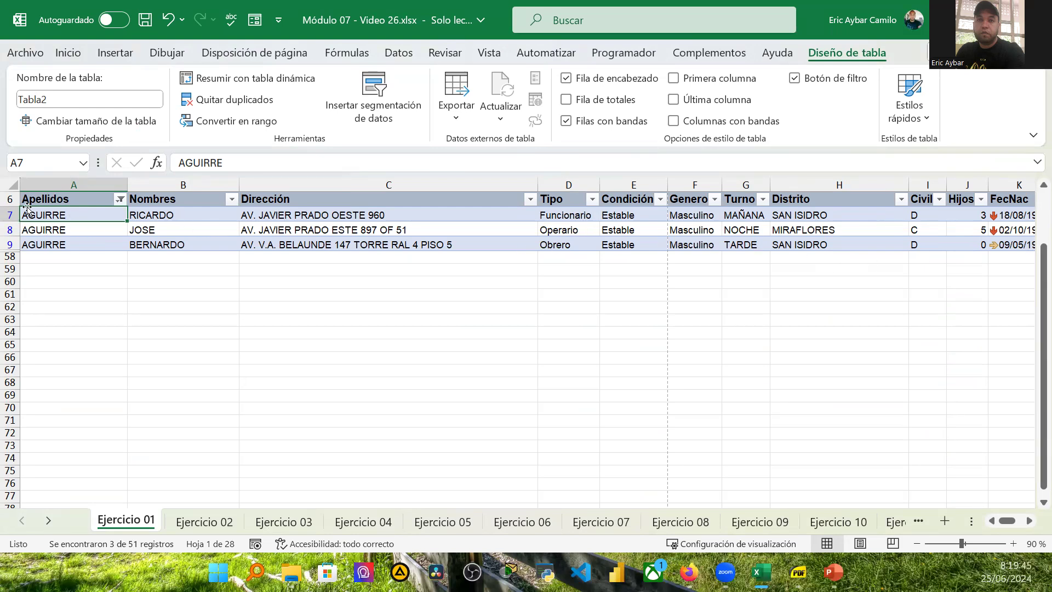
# Step: Clear the Apellidos filter and turn off the table's filter buttons
pyautogui.click(121, 199)
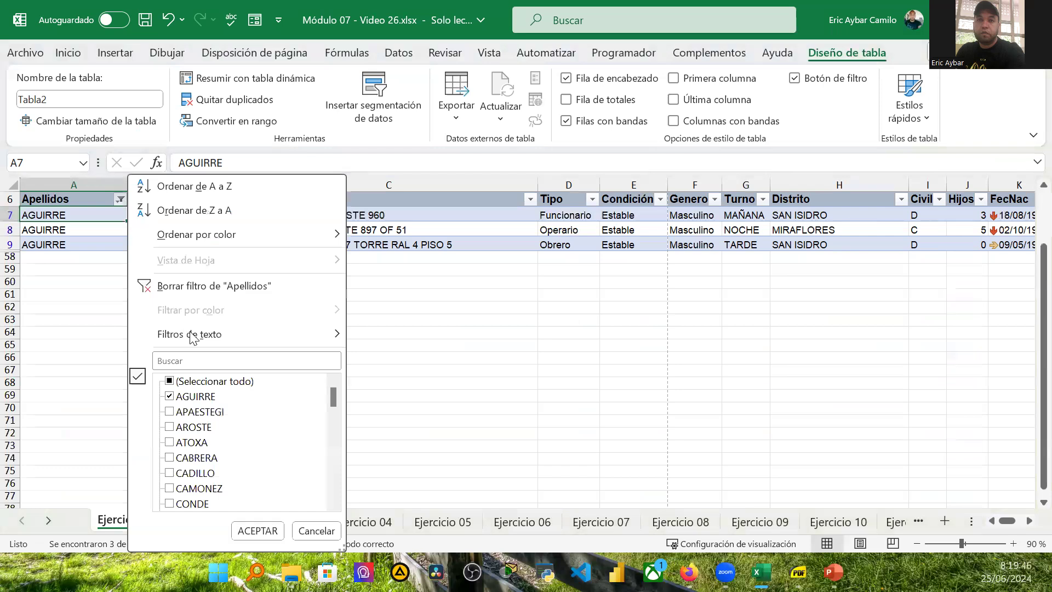
pyautogui.click(205, 288)
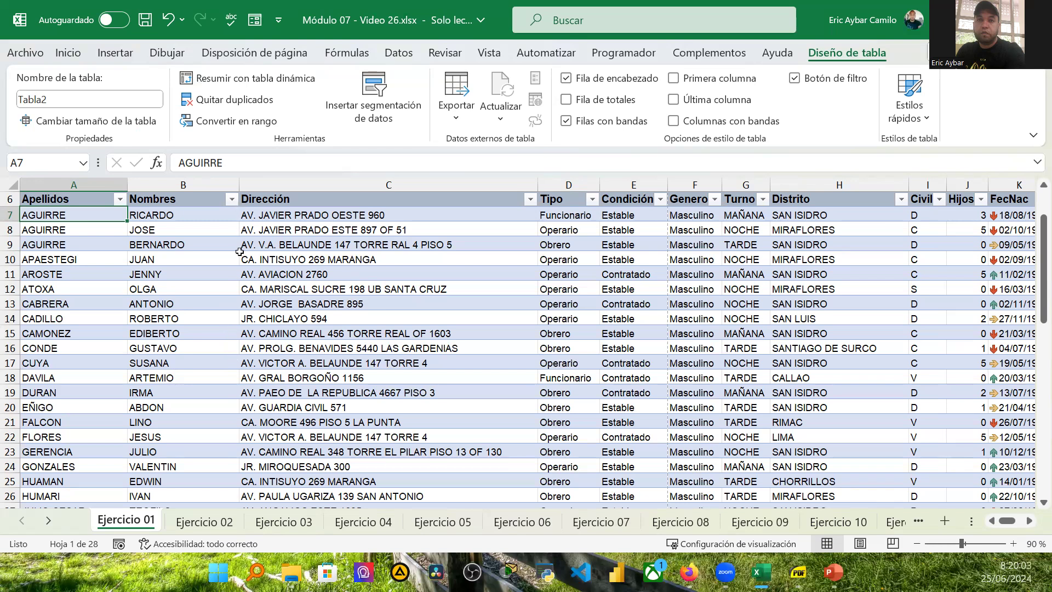
pyautogui.click(92, 200)
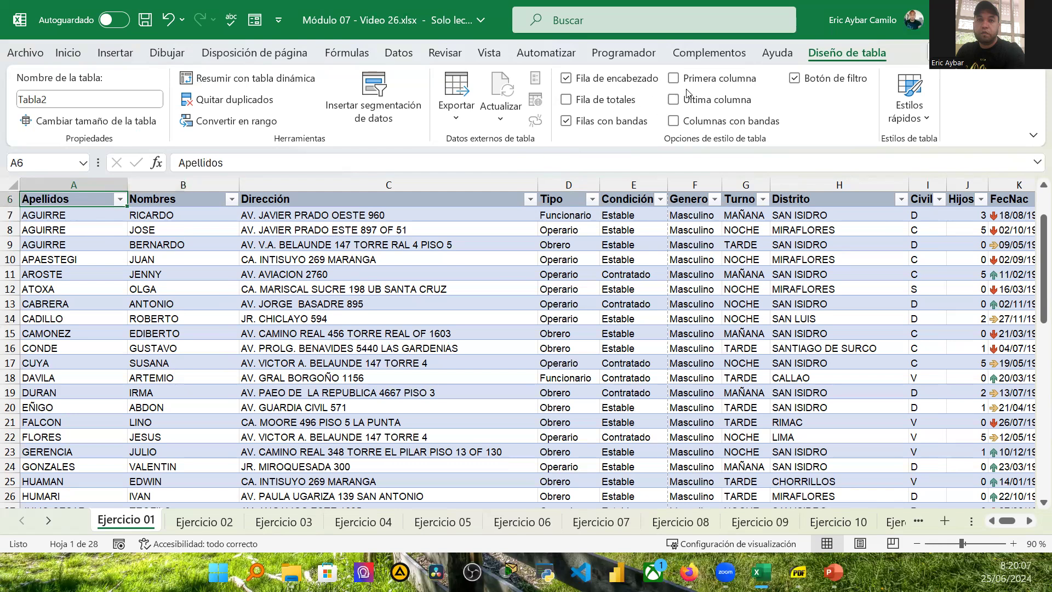
pyautogui.click(793, 81)
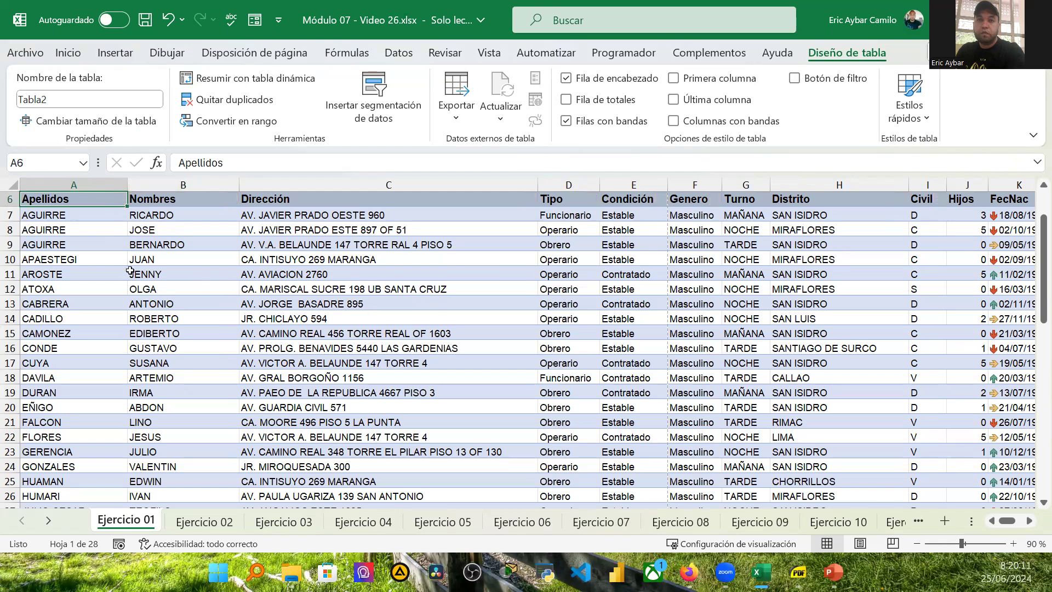
# Step: Enter AYBAR in cell A58 just below the table's last row, extending the table
pyautogui.scroll(-7, 297, 420)
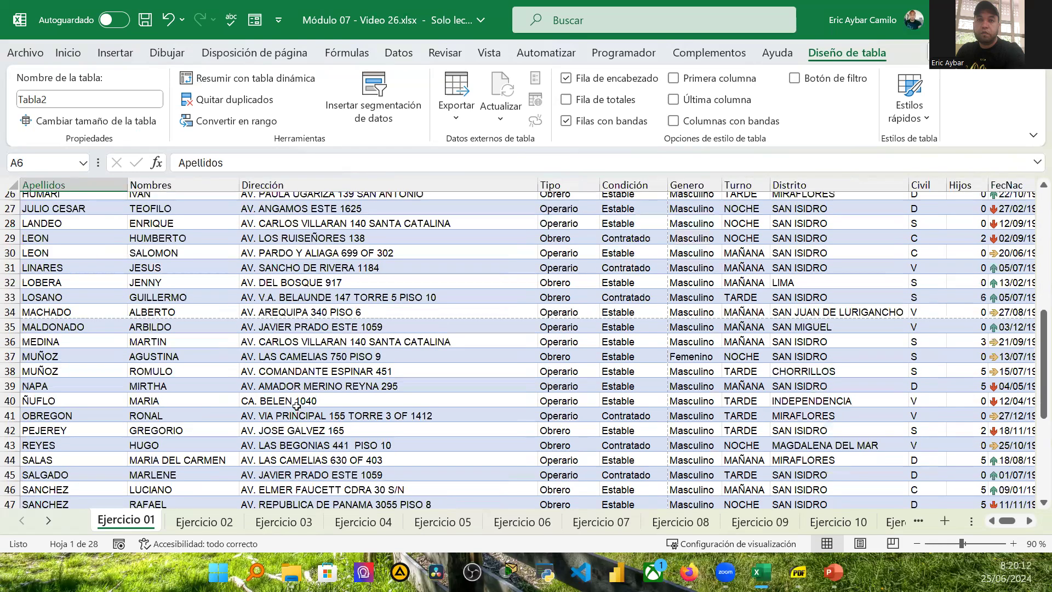
pyautogui.scroll(9, 296, 390)
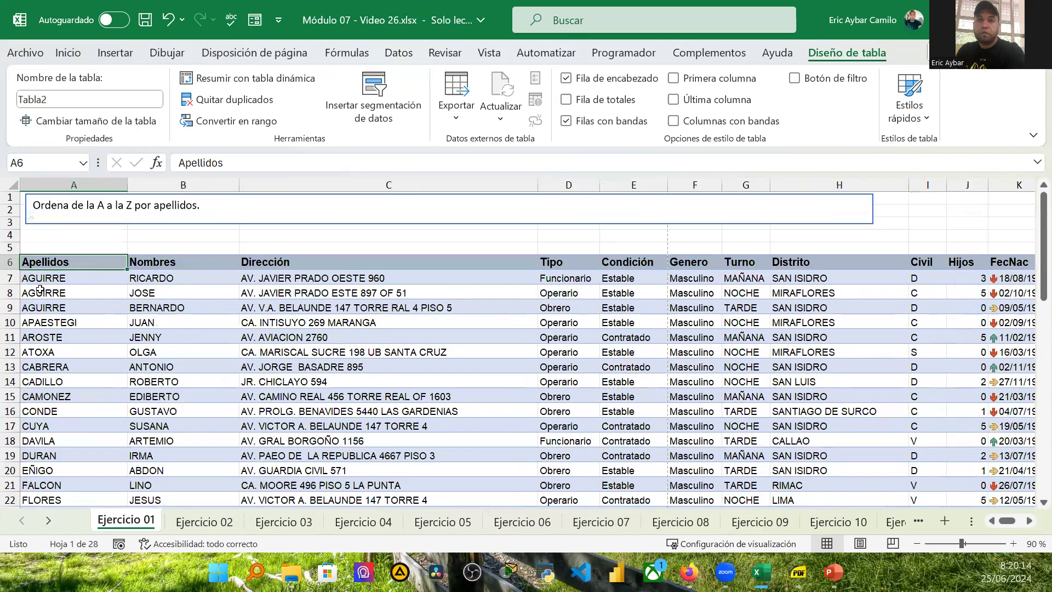
pyautogui.scroll(-1, 58, 279)
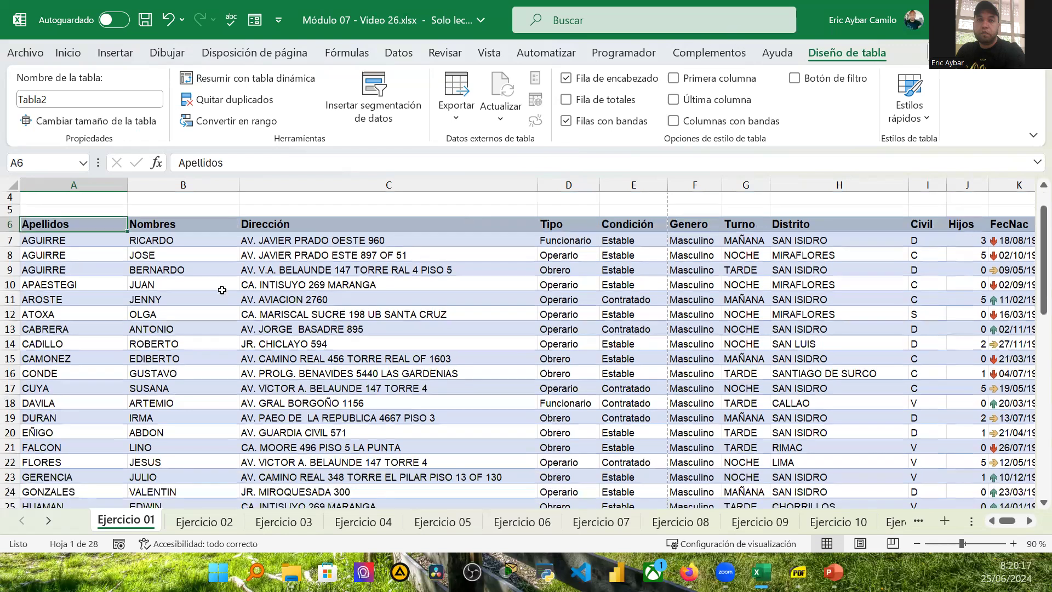
pyautogui.press('Down')
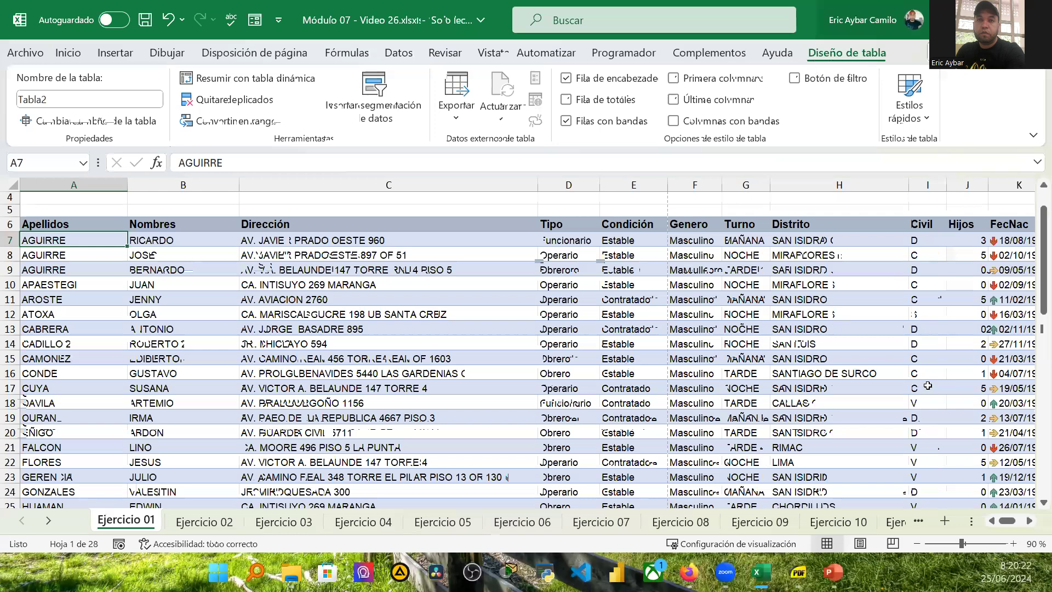
pyautogui.scroll(-13, 934, 403)
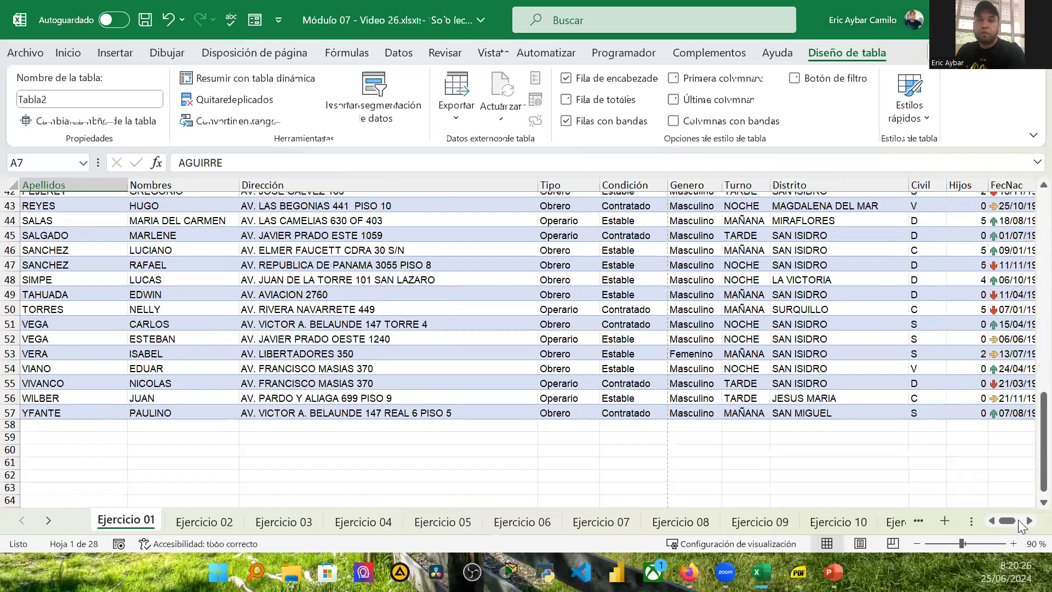
pyautogui.moveTo(1014, 517); pyautogui.dragTo(1020, 518)
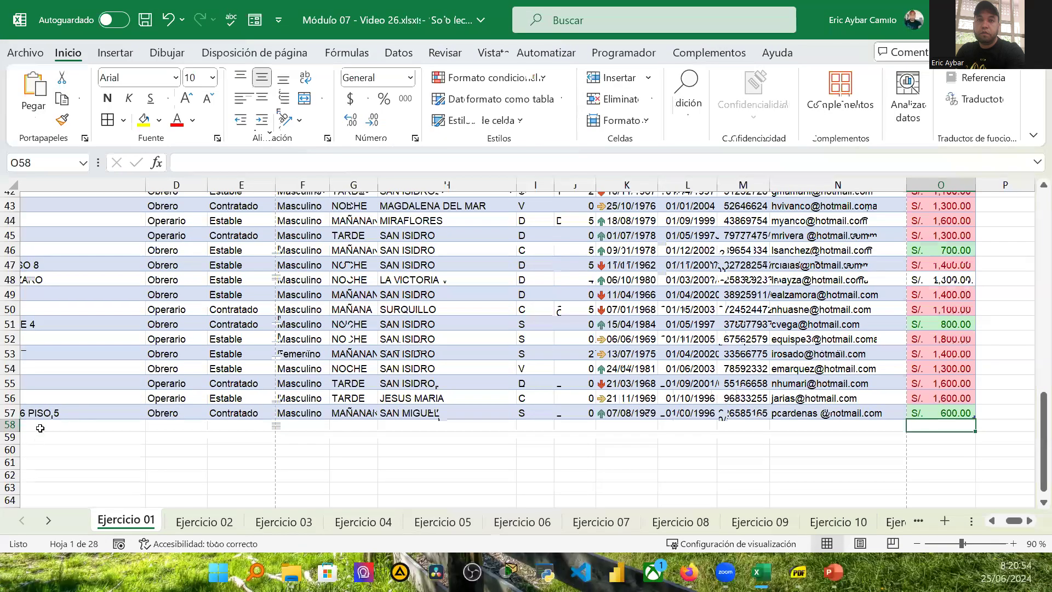
pyautogui.press('Home')
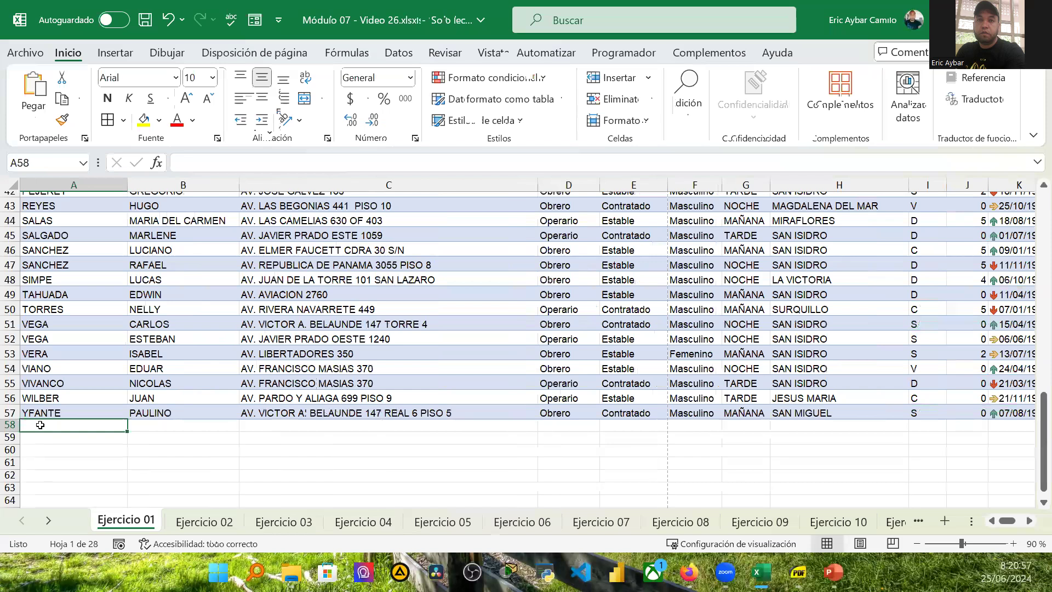
pyautogui.write('AYBAR')
pyautogui.press('Tab')
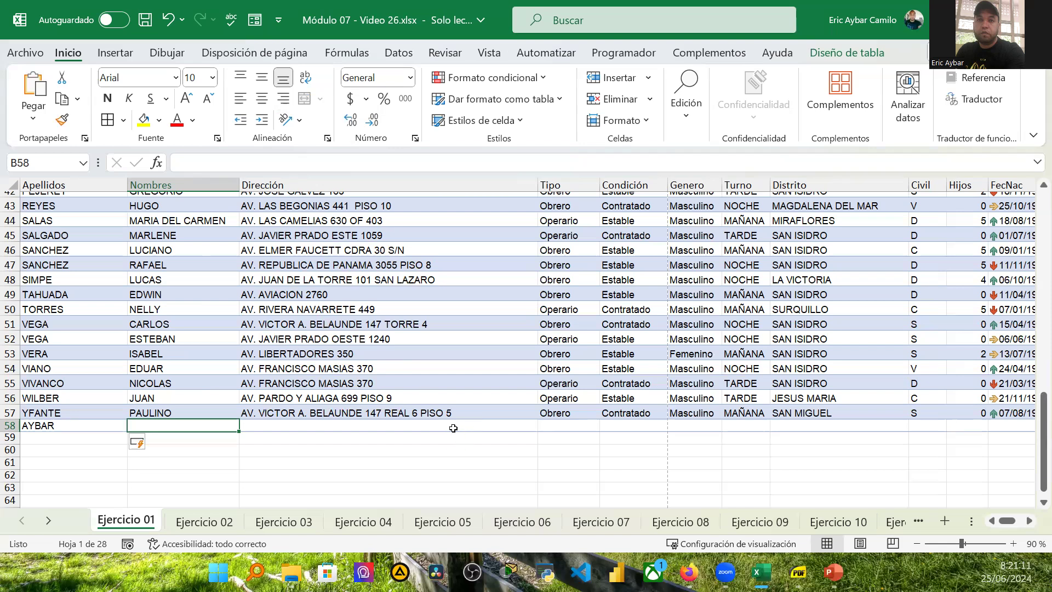
# Step: Undo the automatic expansion of the table to row 58
pyautogui.hotkey('ctrl', 'z')
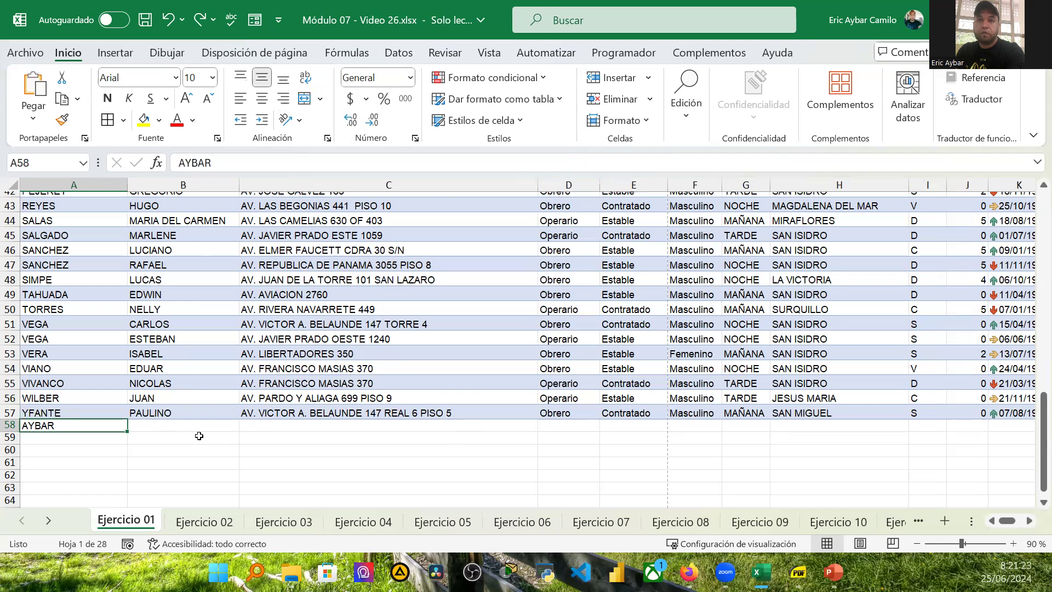
pyautogui.press('Right')
pyautogui.press('Left')
# Step: Delete the AYBAR entry from cell A58 below the table
pyautogui.click(191, 431)
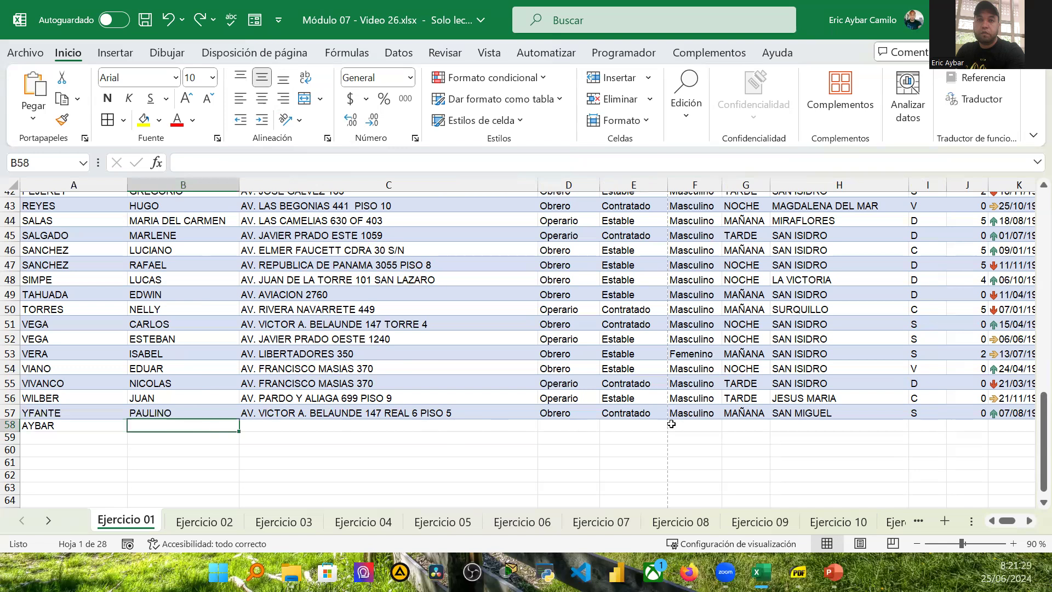
pyautogui.click(31, 425)
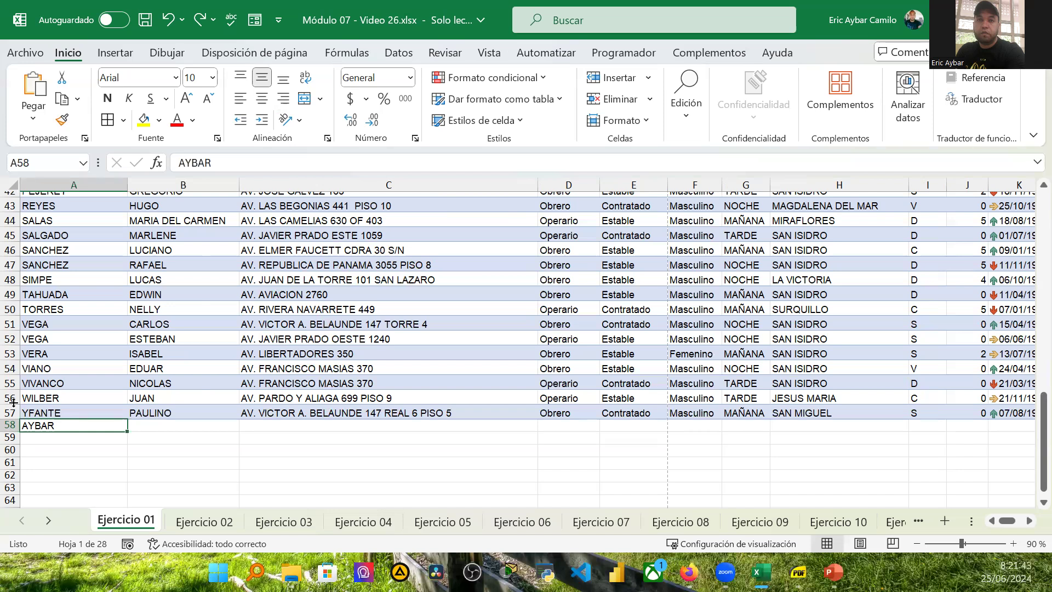
pyautogui.press('BackSpace')
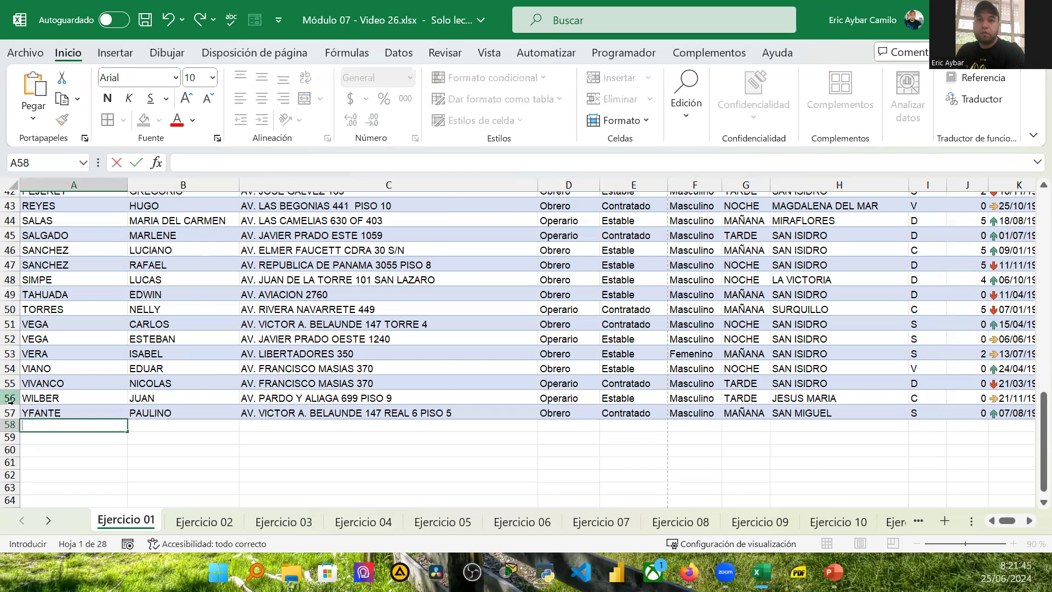
pyautogui.click(329, 398)
# Step: Turn on the table's filter buttons and filter the Apellidos column to show only AGUIRRE
pyautogui.scroll(3, 327, 401)
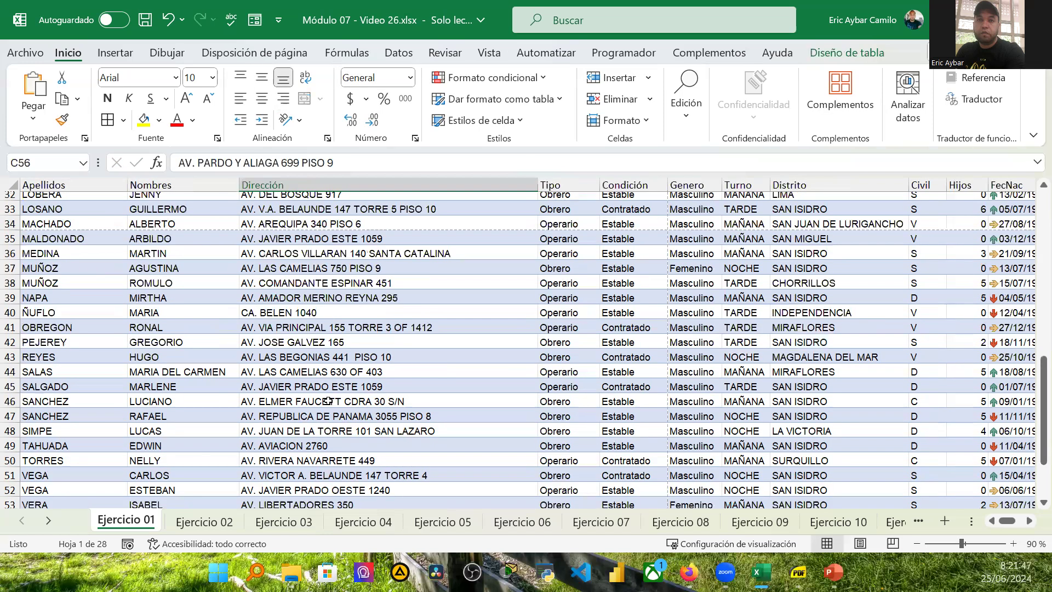
pyautogui.scroll(10, 327, 401)
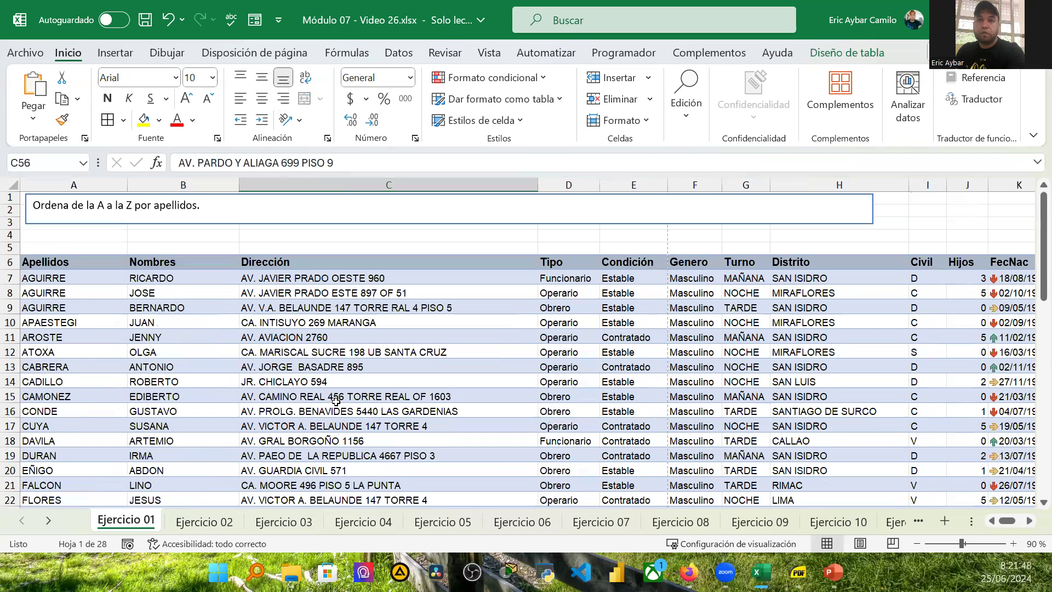
pyautogui.scroll(-2, 335, 401)
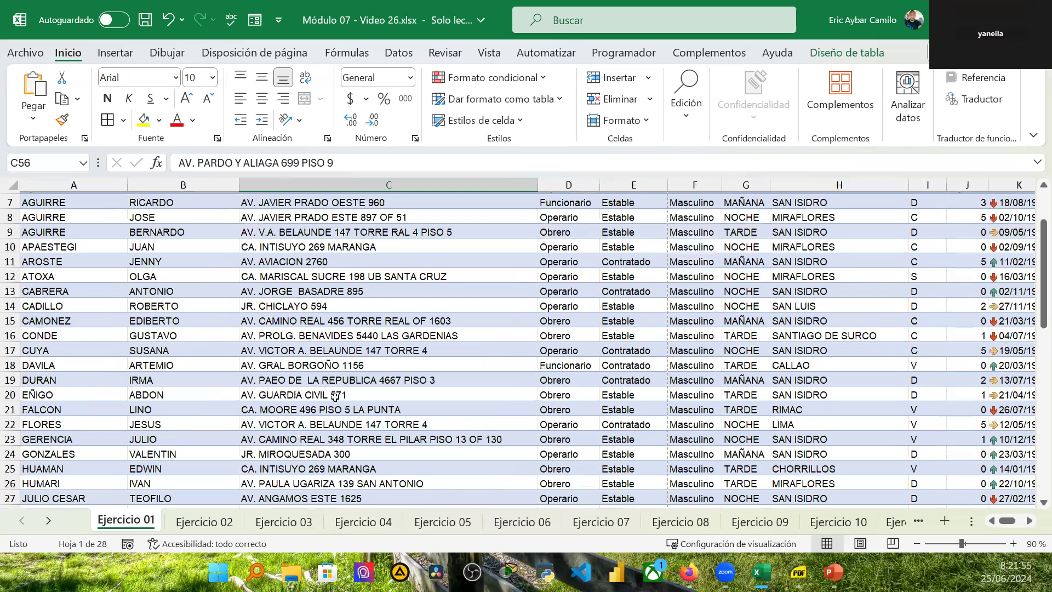
pyautogui.scroll(1, 335, 396)
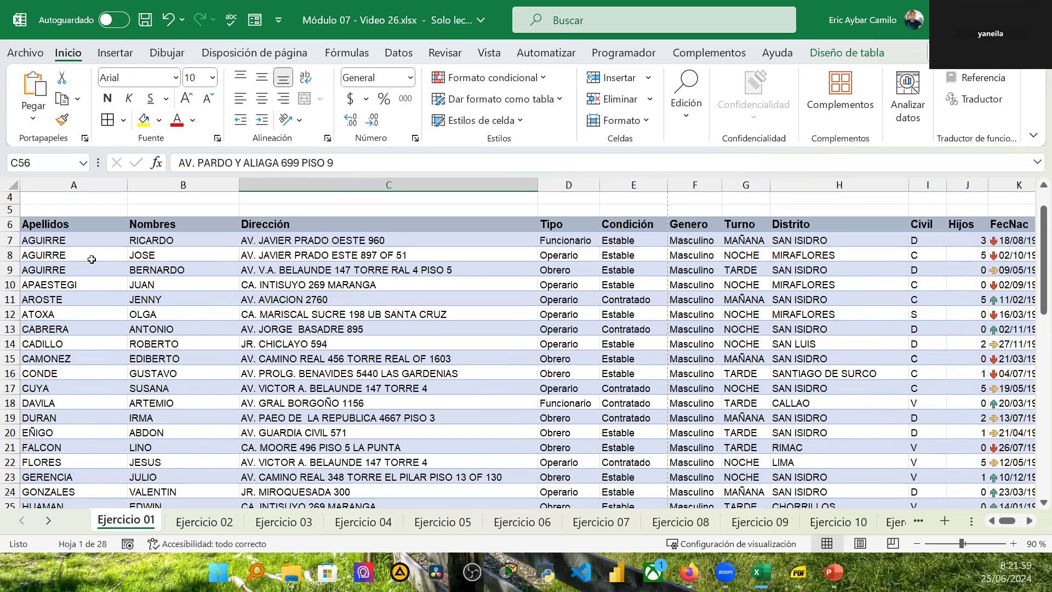
pyautogui.click(98, 241)
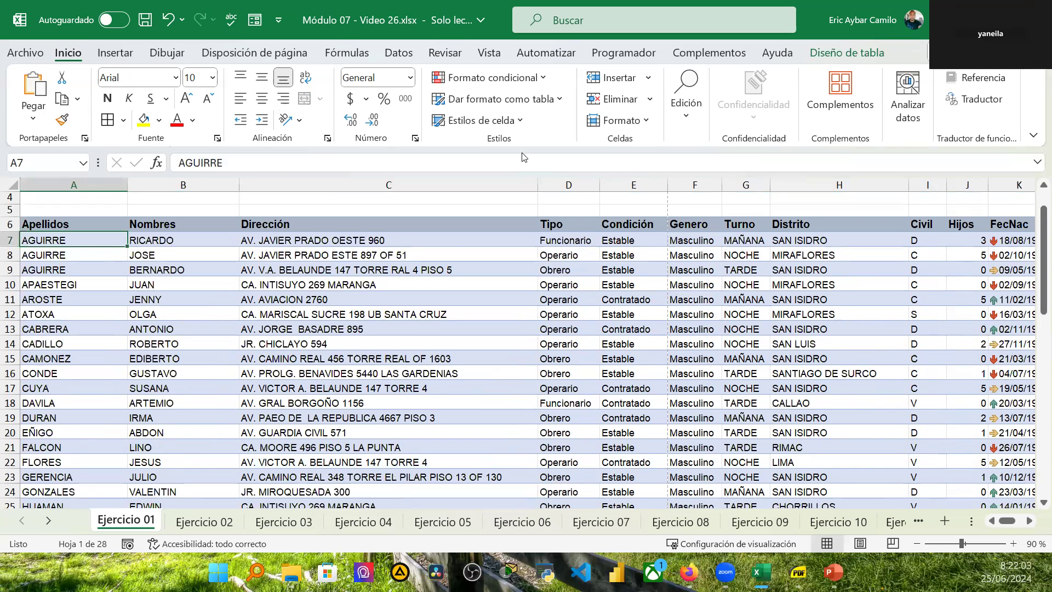
pyautogui.click(844, 52)
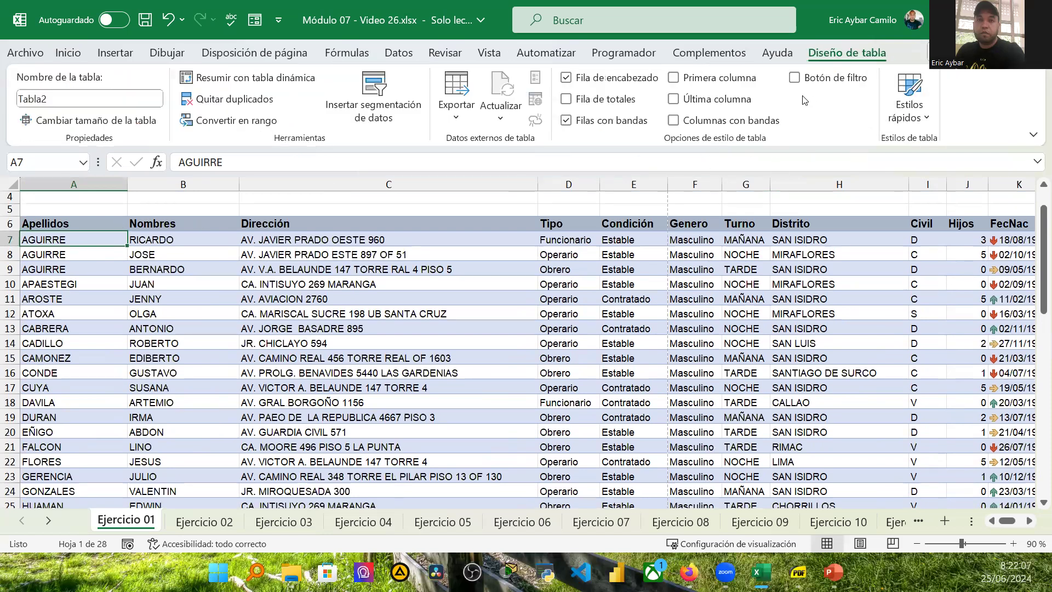
pyautogui.click(794, 78)
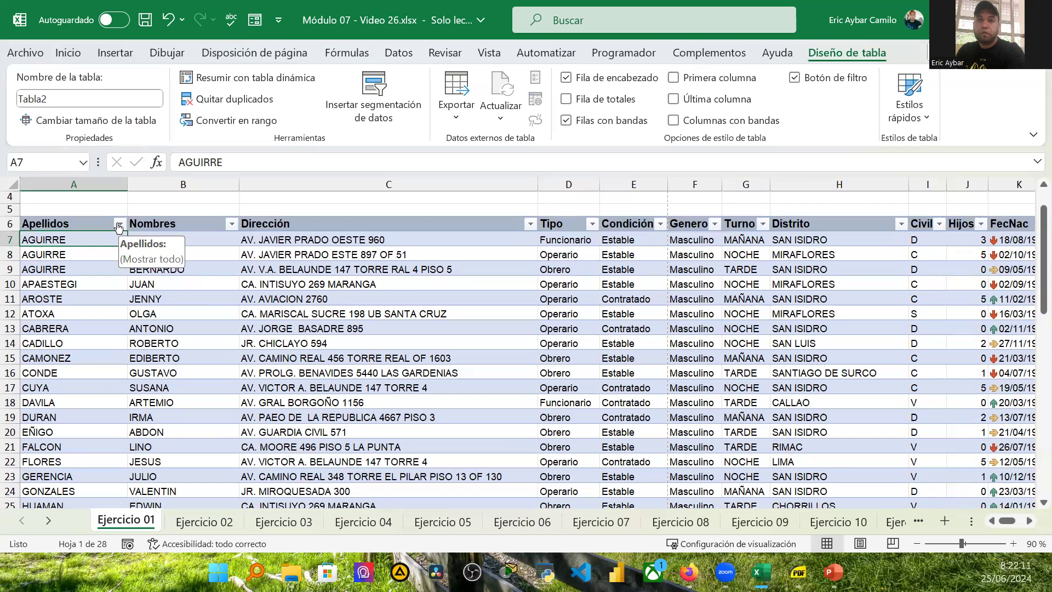
pyautogui.click(120, 224)
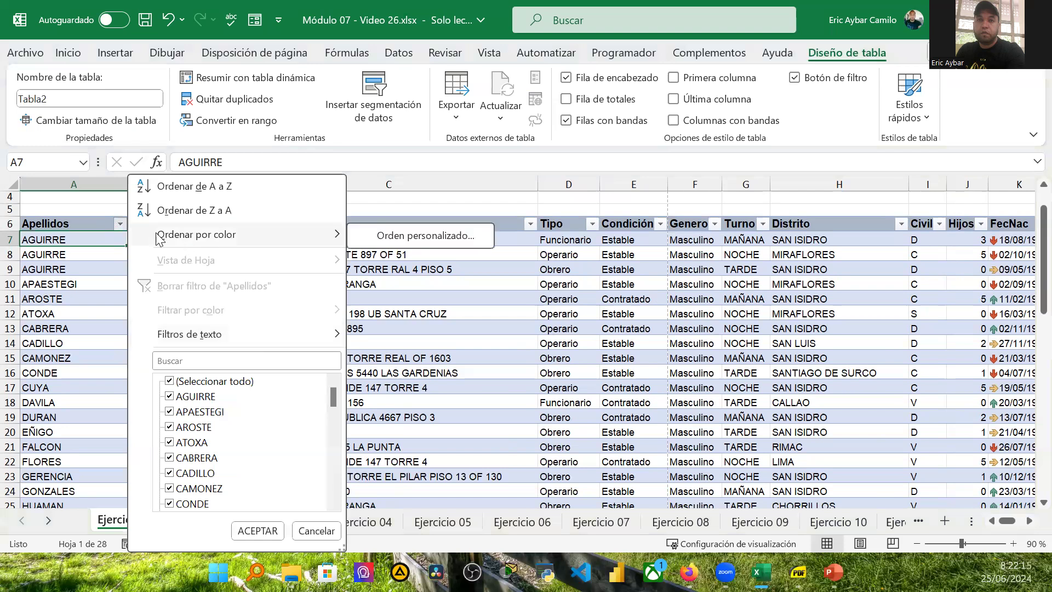
pyautogui.click(170, 380)
pyautogui.click(170, 396)
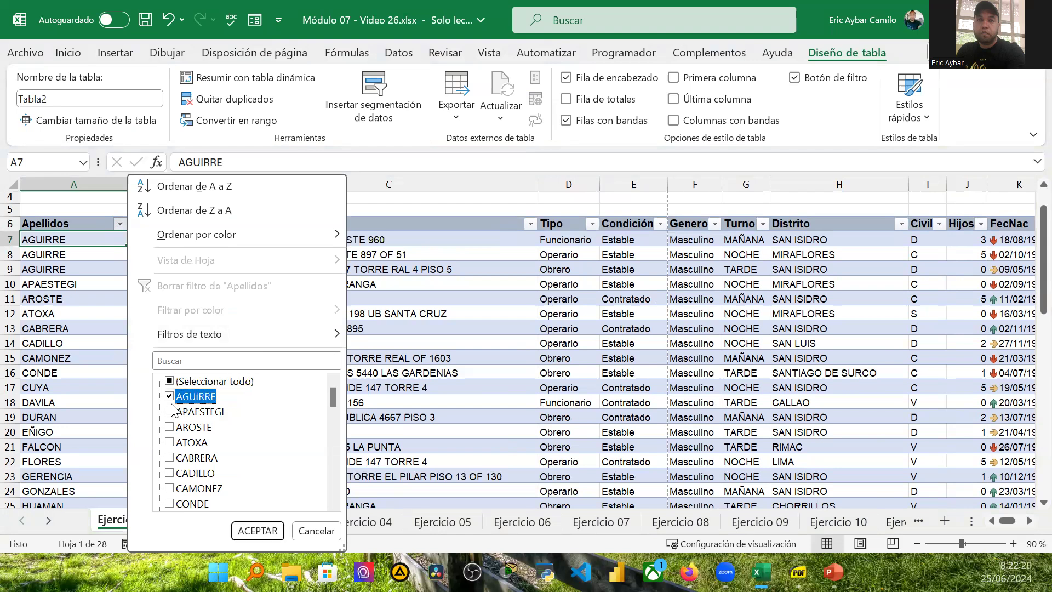
pyautogui.click(257, 530)
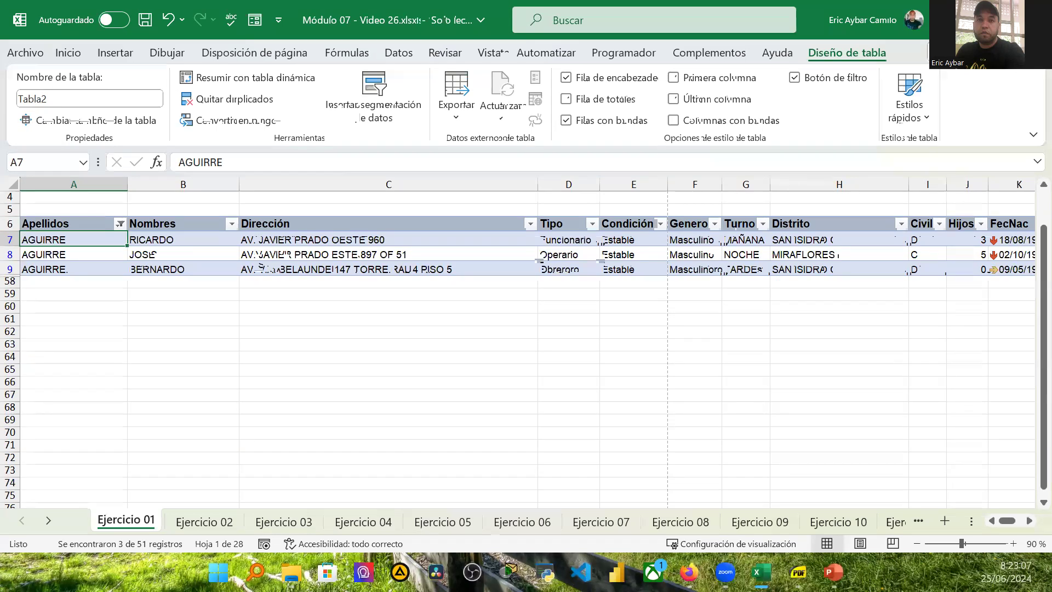
# Step: Toggle the table's filter buttons off and back on
pyautogui.click(797, 78)
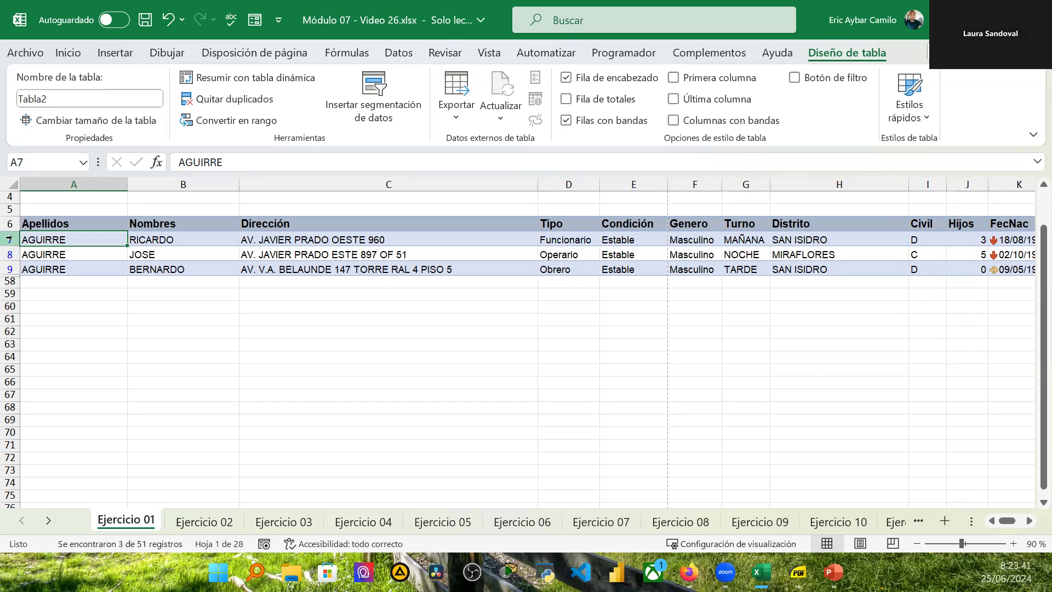
pyautogui.click(132, 305)
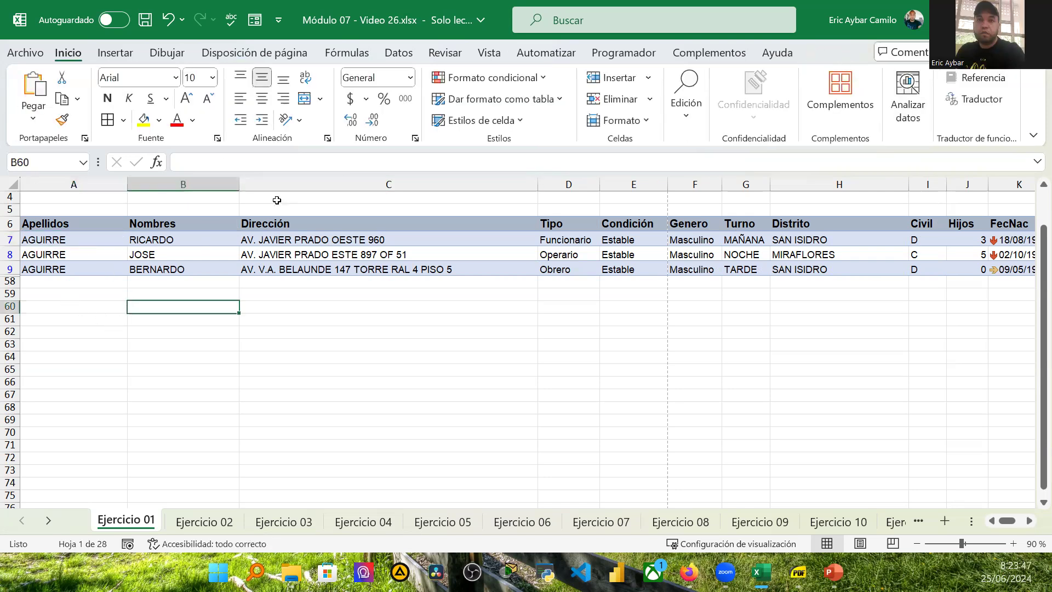
pyautogui.click(49, 240)
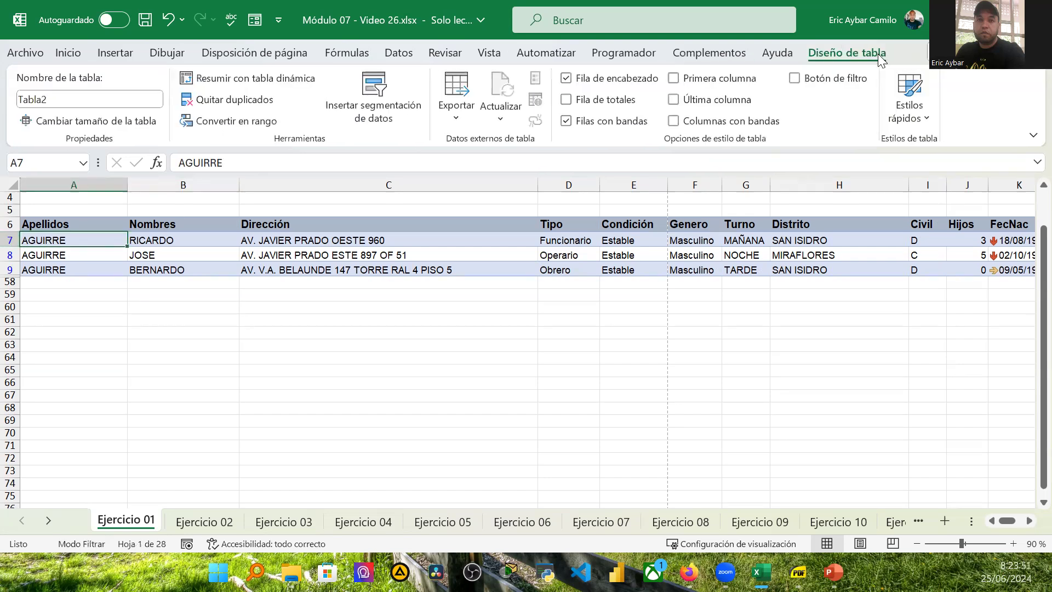
pyautogui.click(798, 81)
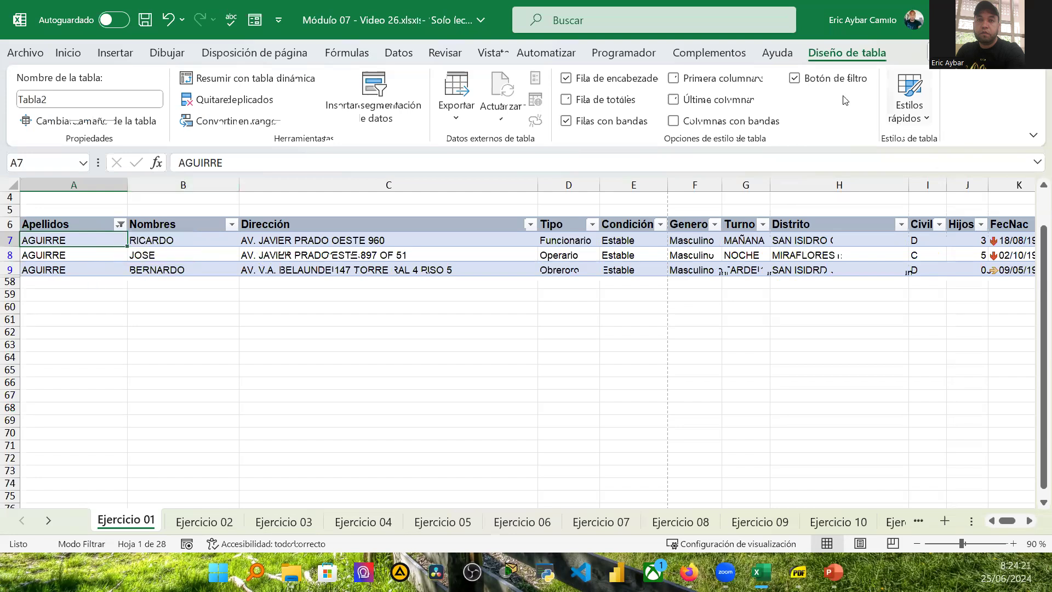
pyautogui.click(795, 79)
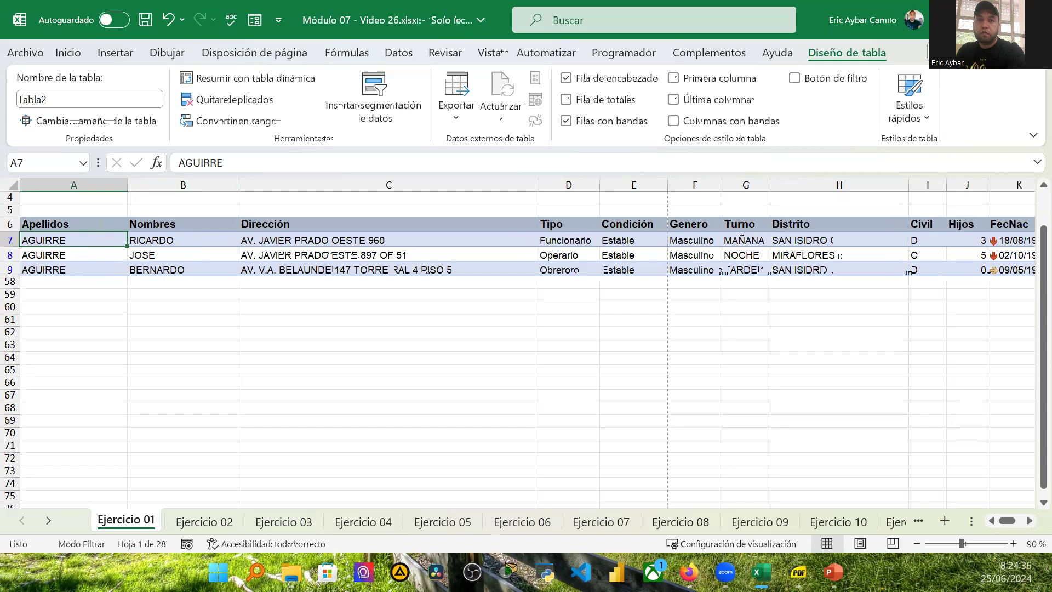
pyautogui.click(799, 81)
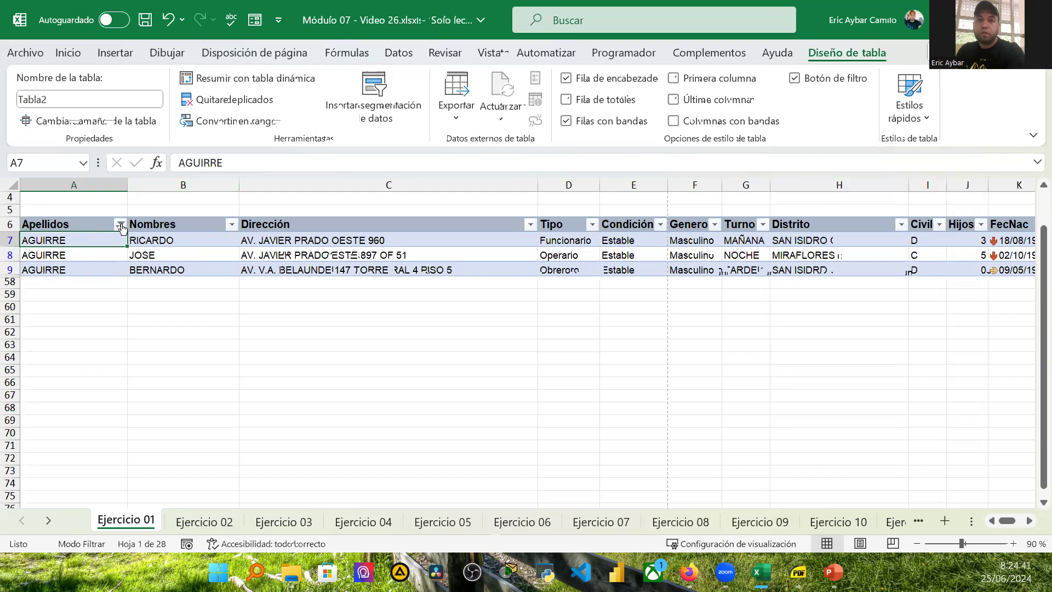
# Step: Clear the Apellidos filter so all employee rows are shown, and scroll through the table
pyautogui.click(120, 224)
pyautogui.click(176, 287)
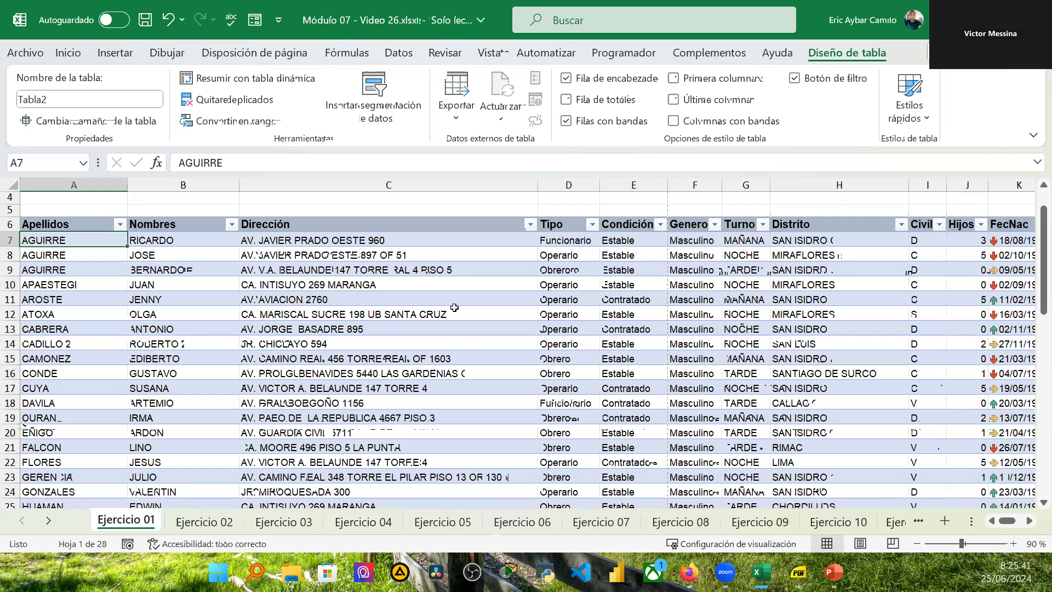
pyautogui.scroll(-7, 453, 307)
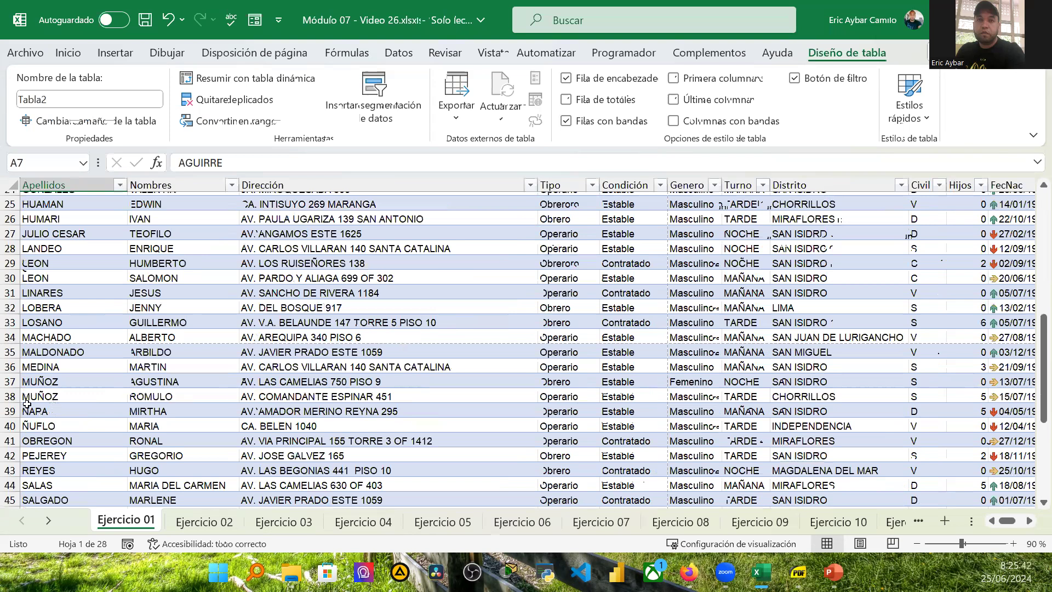
pyautogui.scroll(-7, 43, 465)
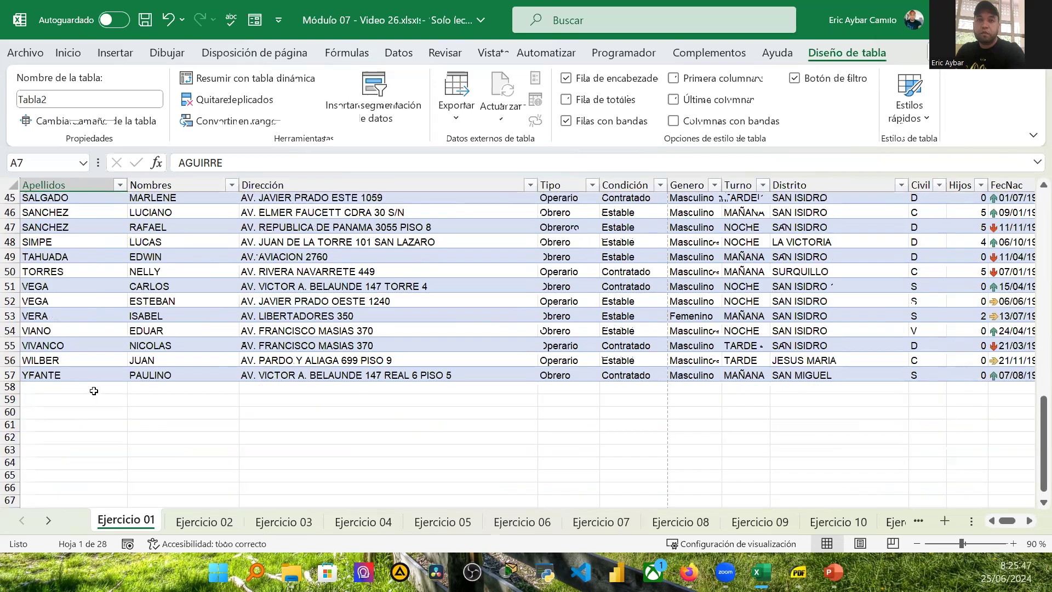
pyautogui.scroll(1, 93, 391)
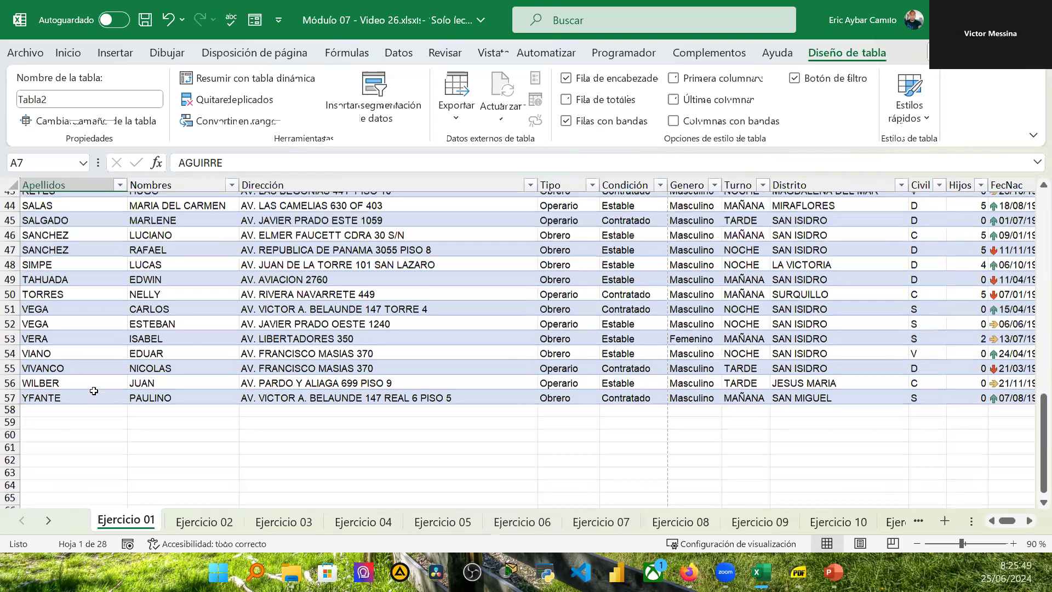
pyautogui.scroll(5, 94, 391)
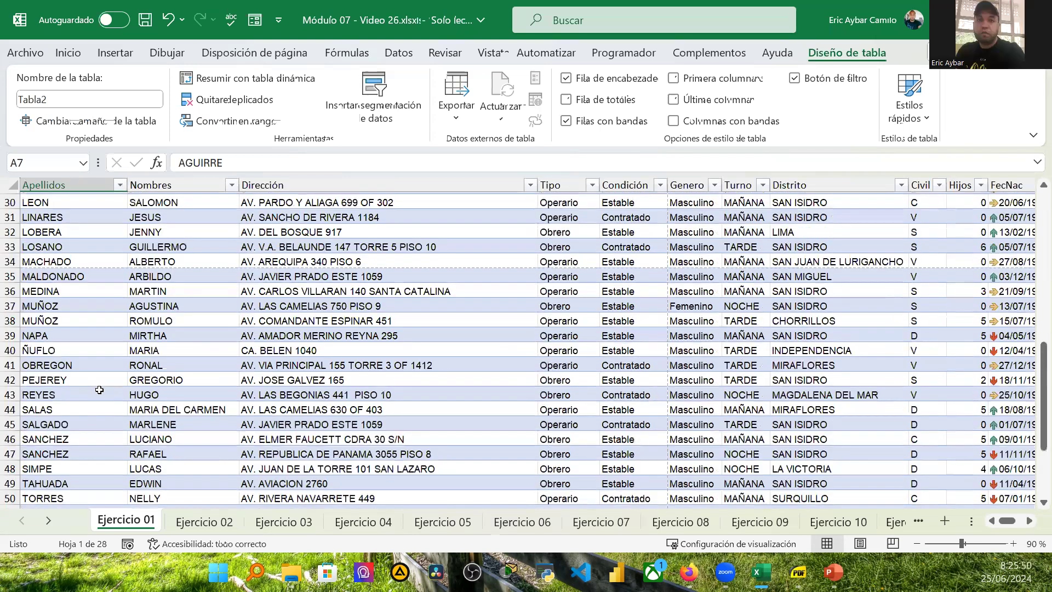
pyautogui.scroll(10, 118, 386)
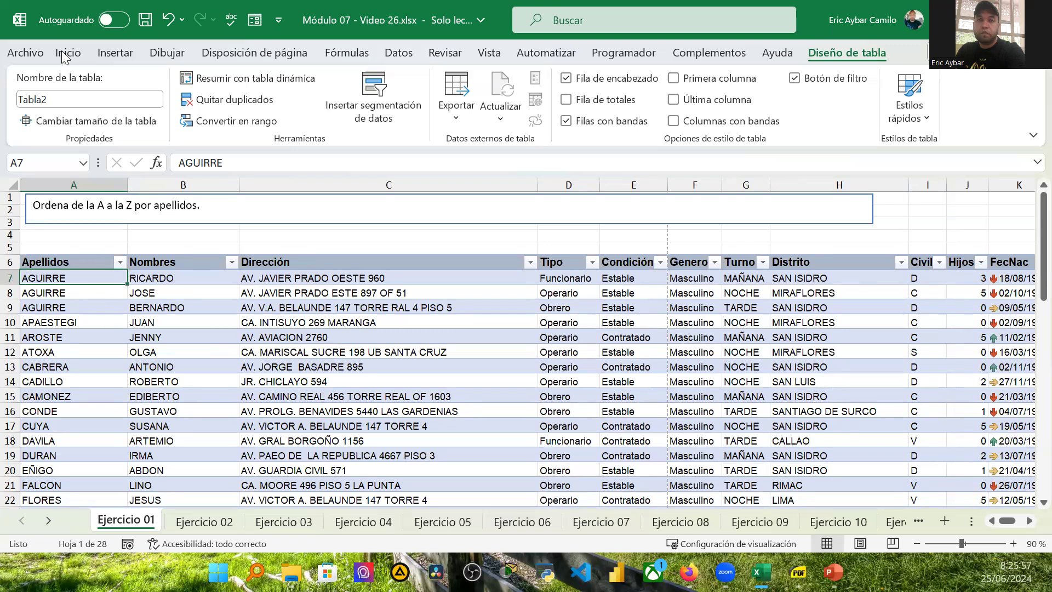
# Step: Enter AYBAR in cell A58 directly below the table's last row
pyautogui.click(115, 54)
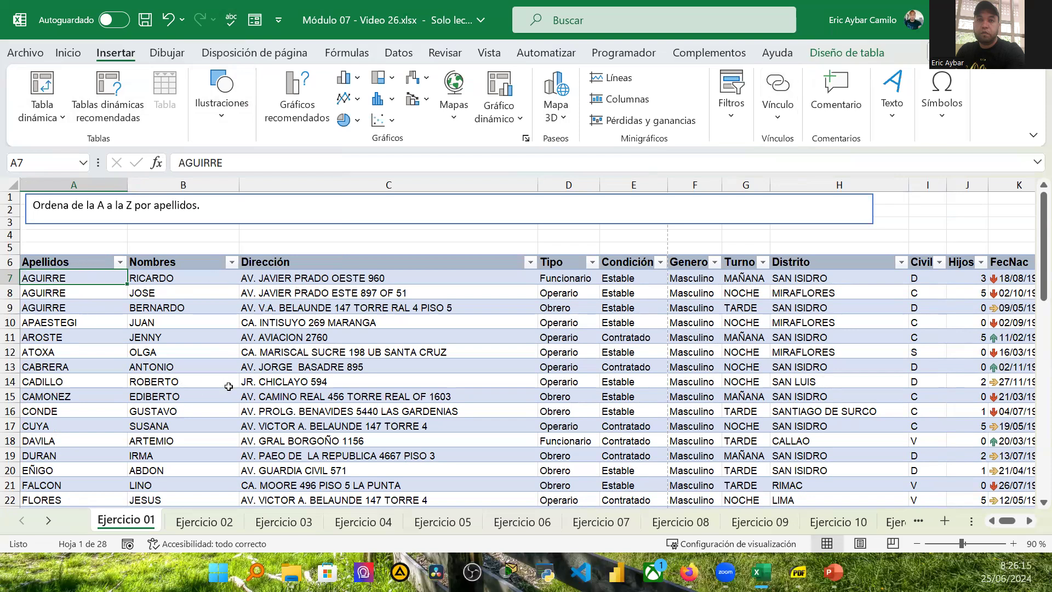
pyautogui.scroll(-5, 253, 386)
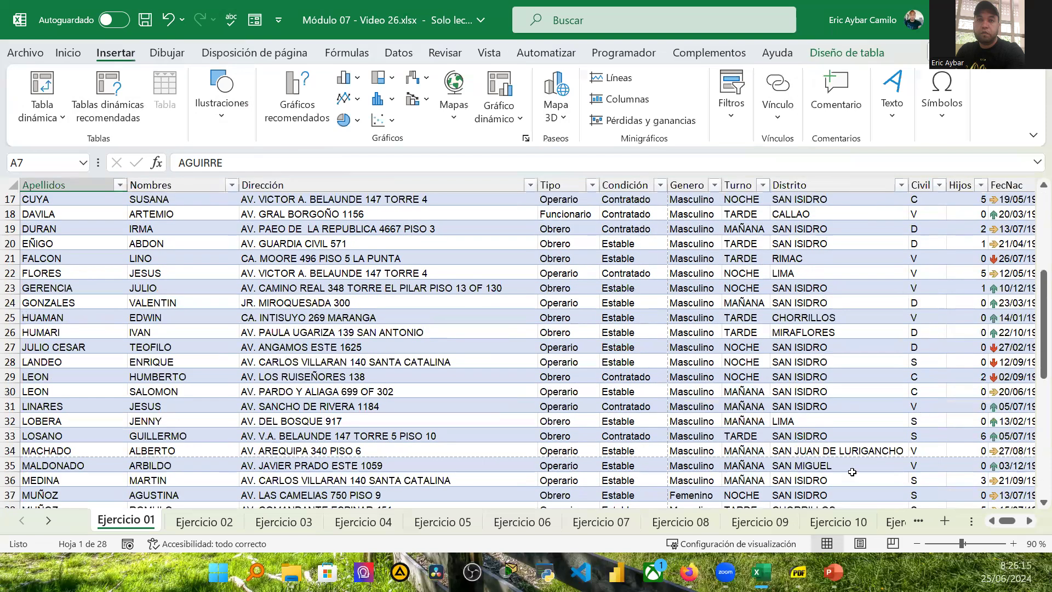
pyautogui.scroll(-10, 852, 472)
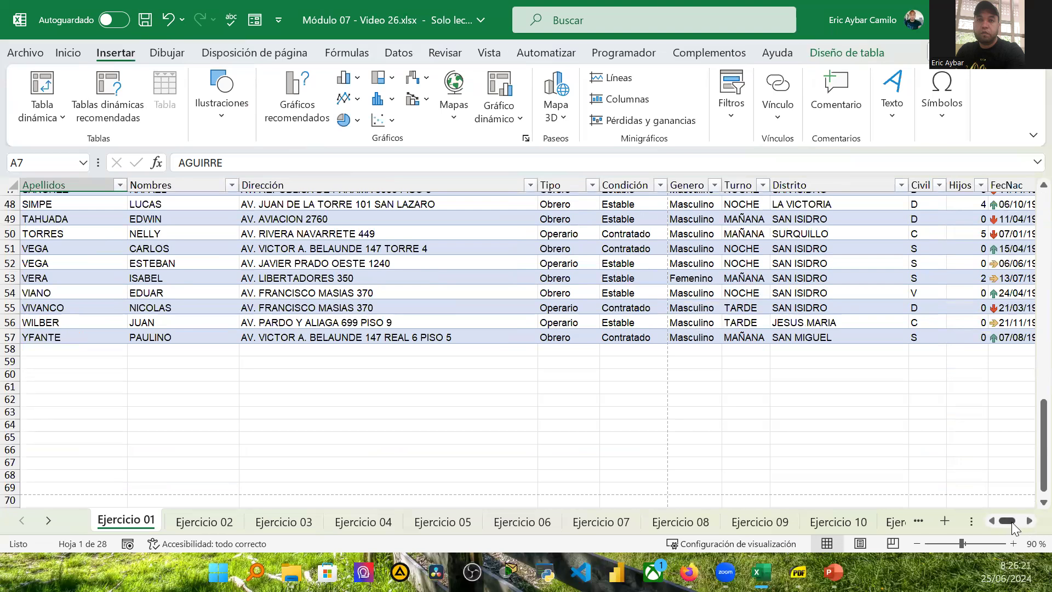
pyautogui.moveTo(1012, 521); pyautogui.dragTo(1021, 522)
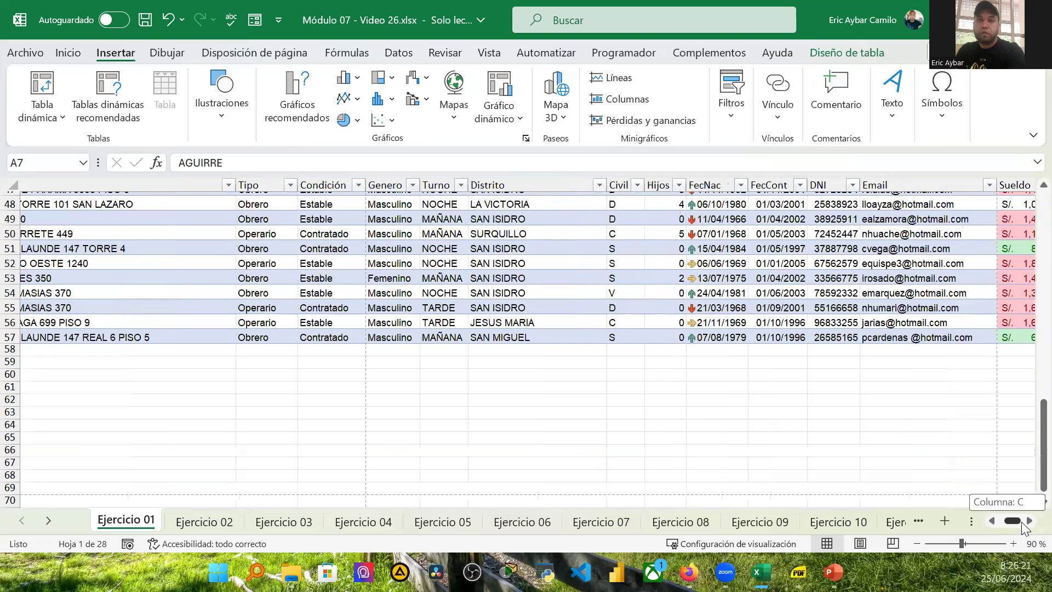
pyautogui.hscroll(2, 953, 340)
pyautogui.click(952, 338)
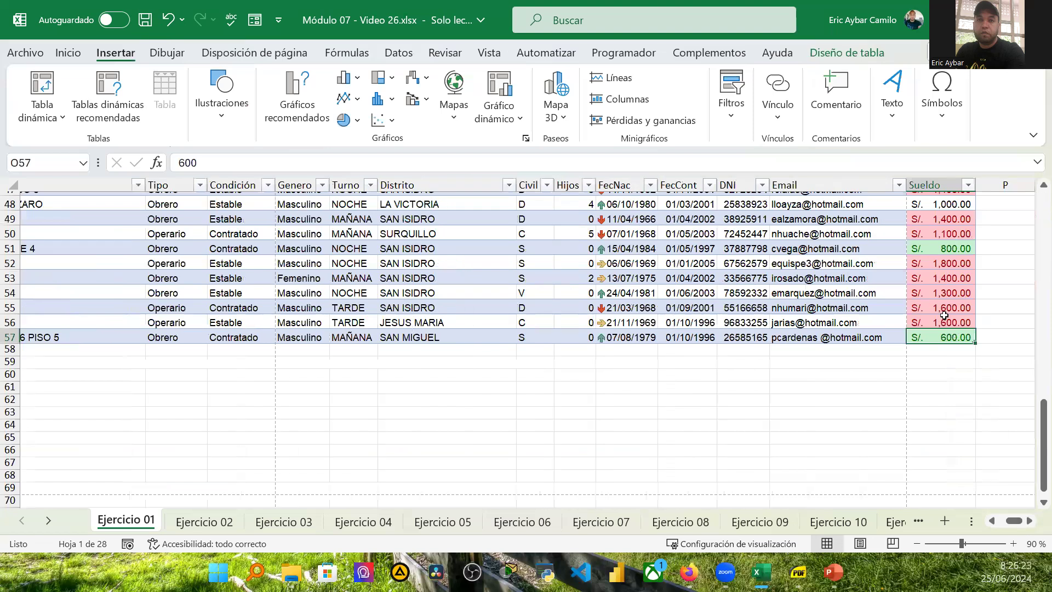
pyautogui.press('Down')
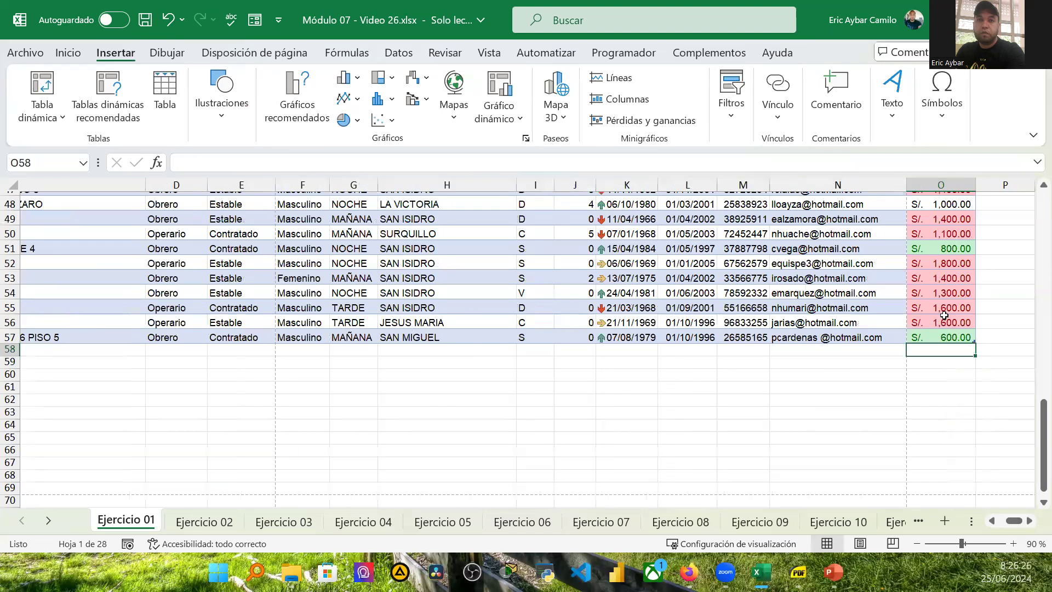
pyautogui.hotkey('ctrl', 'shift', 'Left')
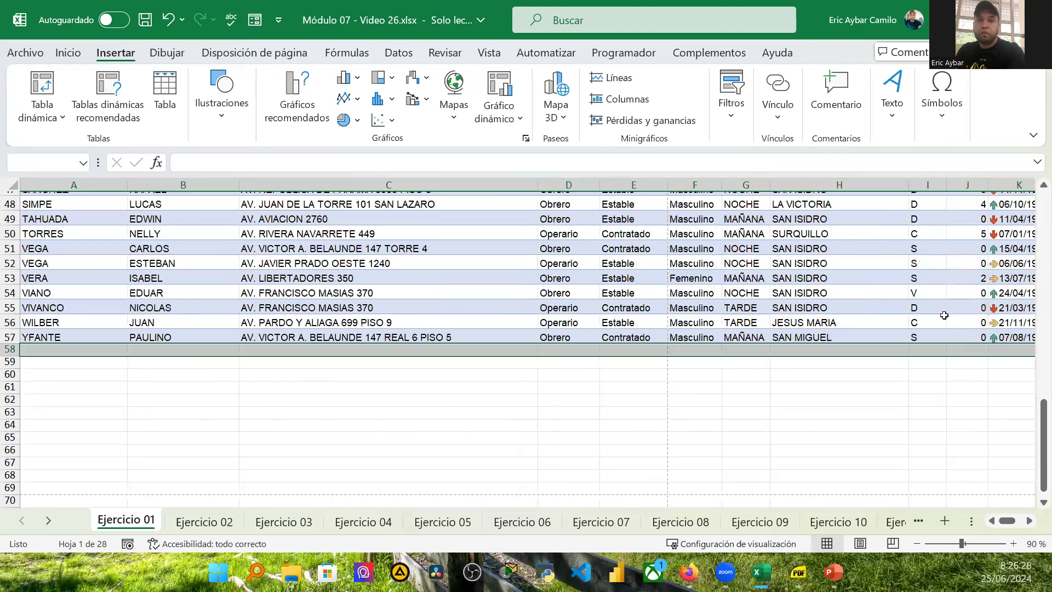
pyautogui.click(64, 347)
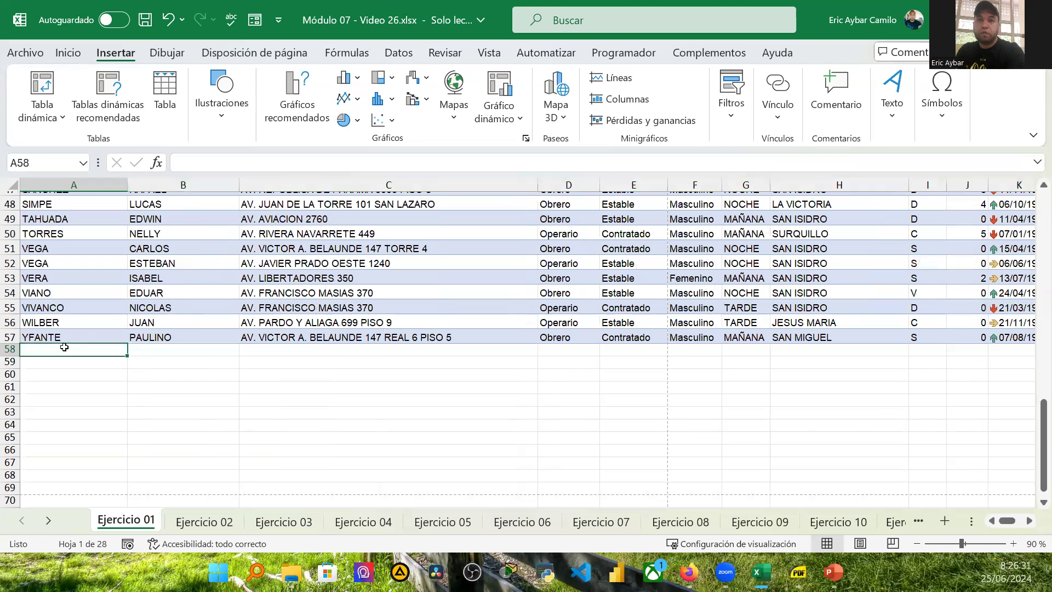
pyautogui.write('AYBAR')
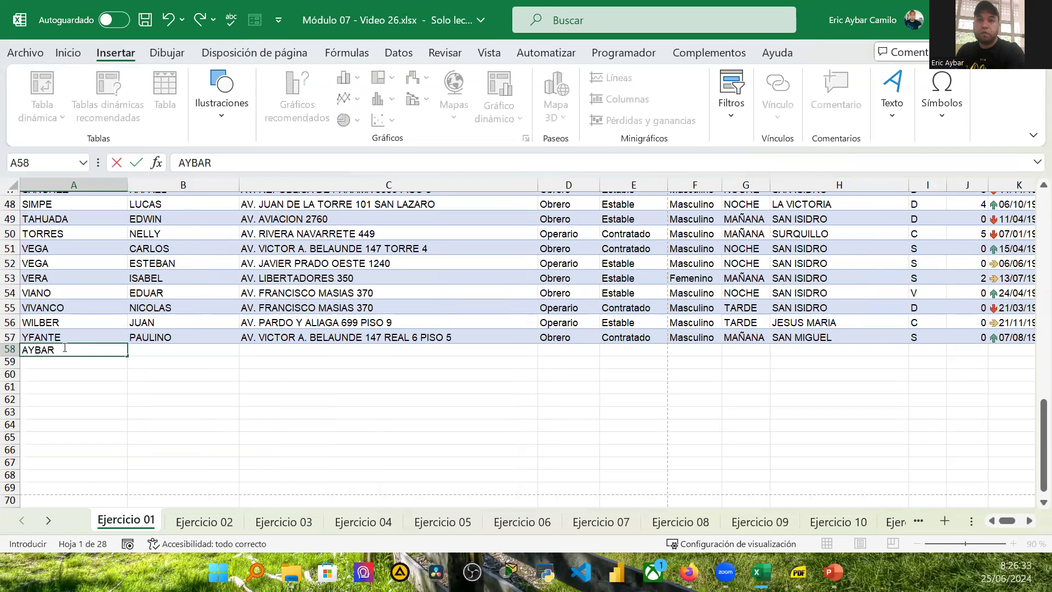
pyautogui.press('Tab')
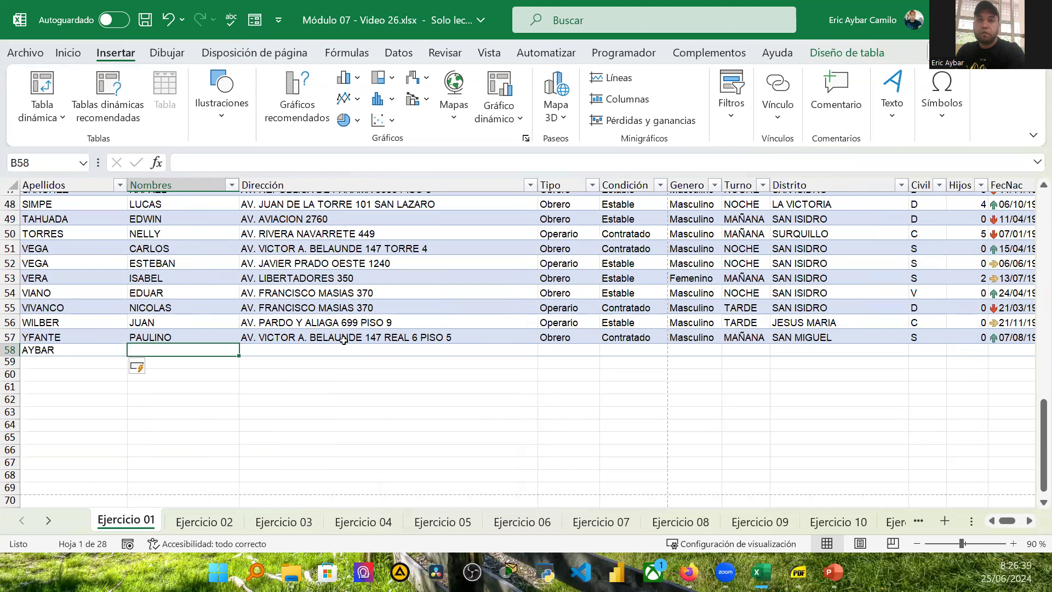
# Step: Enter CAMILO in cell A59, directly below AYBAR, as a new table row
pyautogui.press('Return')
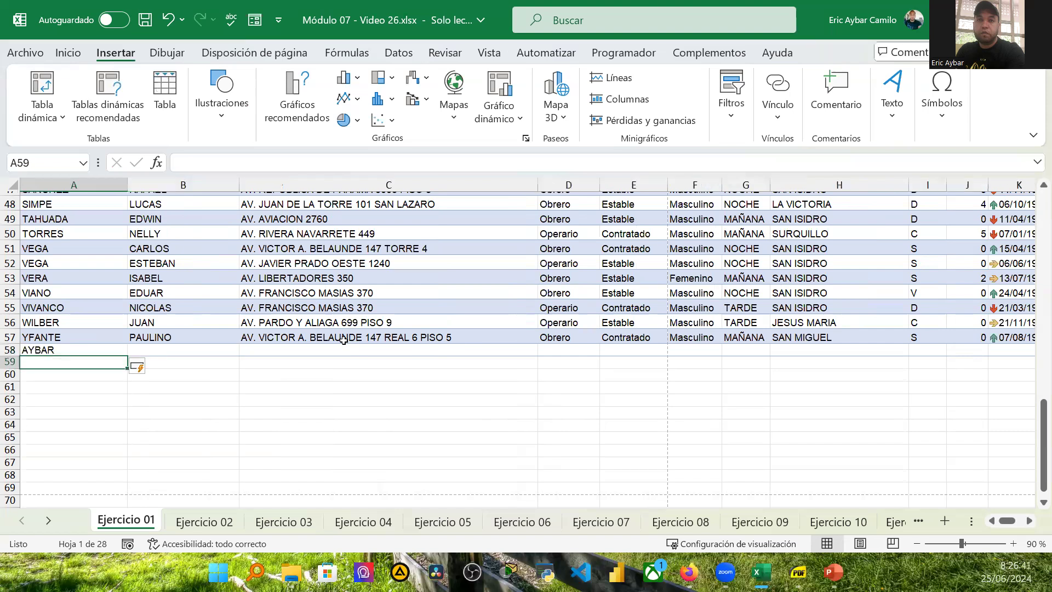
pyautogui.write('CA')
pyautogui.press('BackSpace')
pyautogui.press('BackSpace')
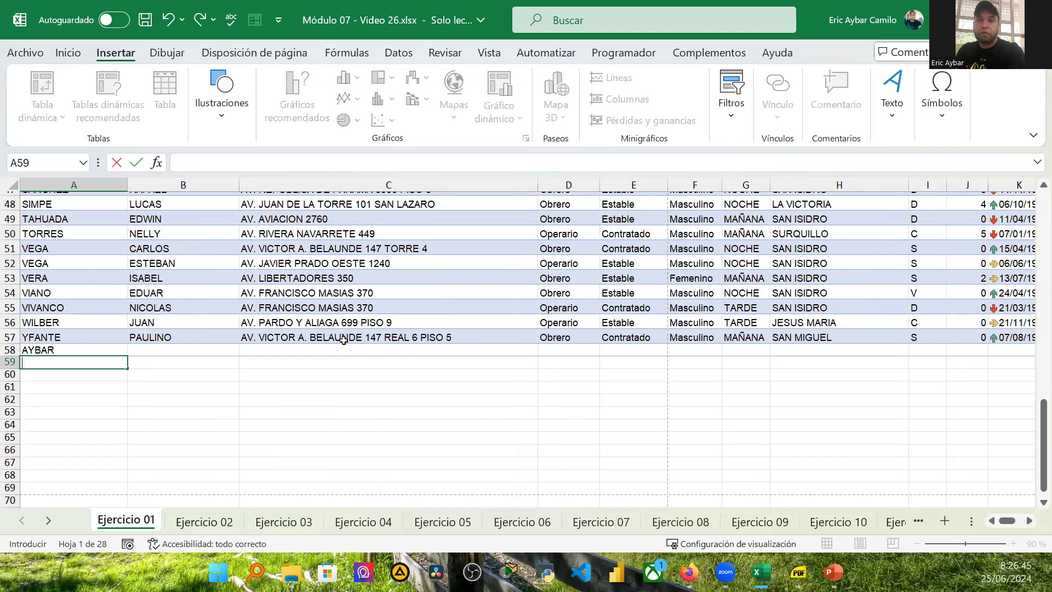
pyautogui.write('CAMI')
pyautogui.press('BackSpace')
pyautogui.write('LO')
pyautogui.press('Tab')
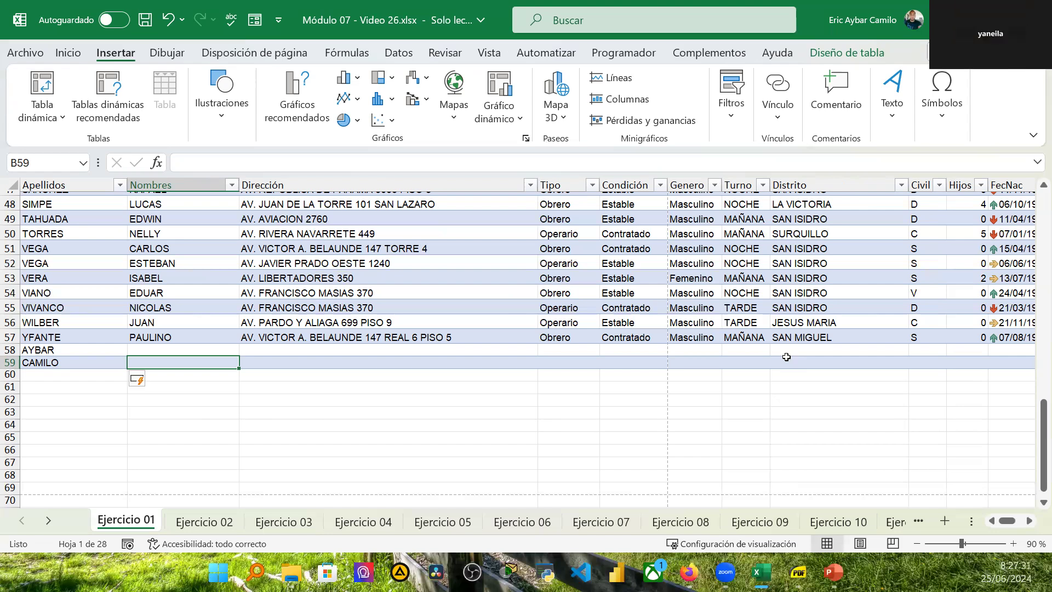
# Step: Convert the employee table to a normal cell range
pyautogui.scroll(3, 1038, 181)
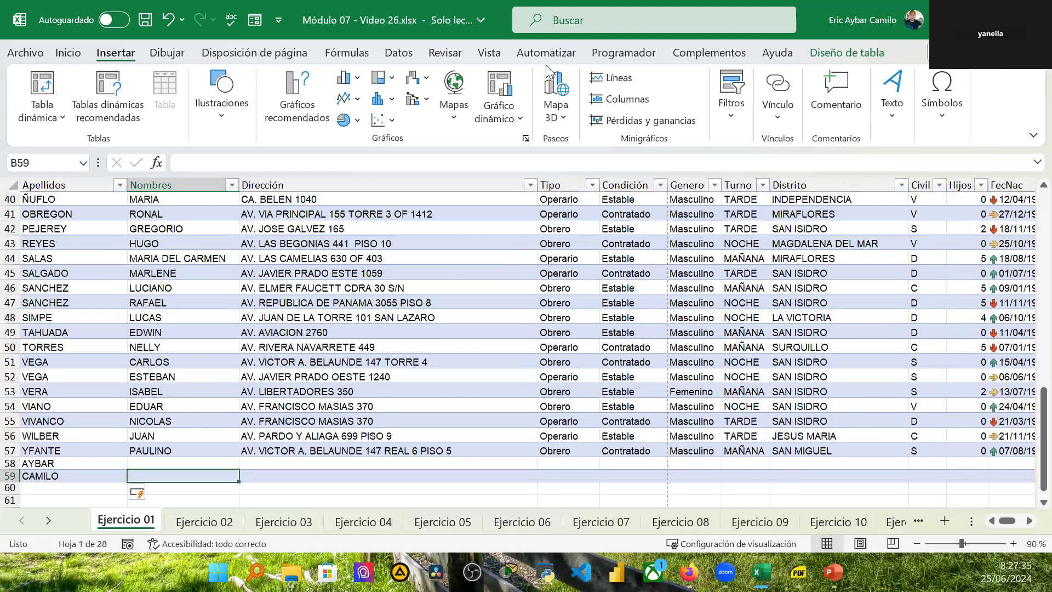
pyautogui.scroll(9, 402, 307)
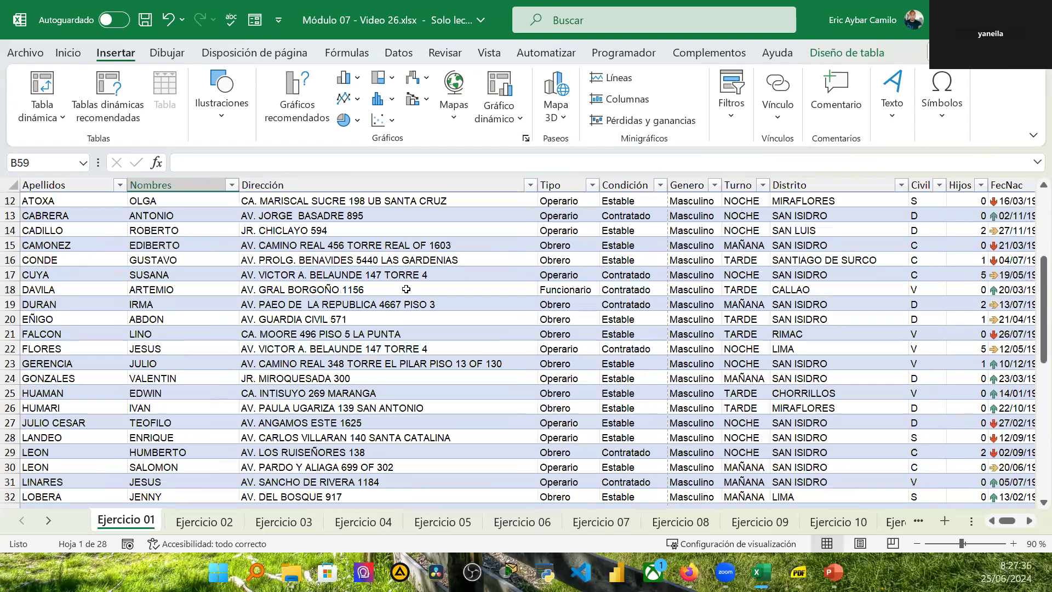
pyautogui.scroll(4, 405, 292)
pyautogui.scroll(-2, 404, 292)
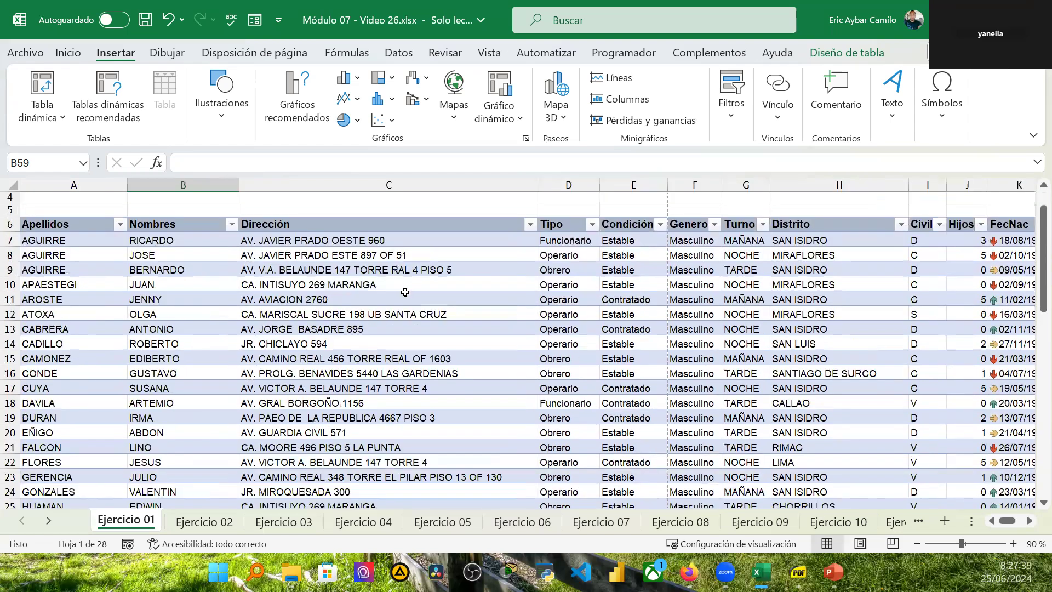
pyautogui.scroll(1, 404, 292)
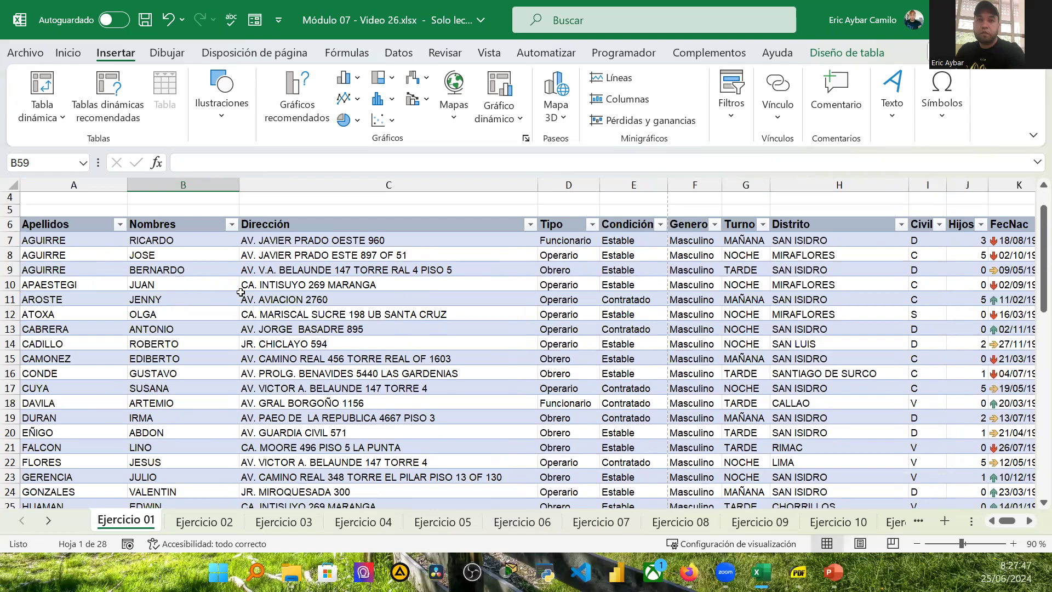
pyautogui.scroll(-2, 241, 301)
pyautogui.scroll(3, 243, 326)
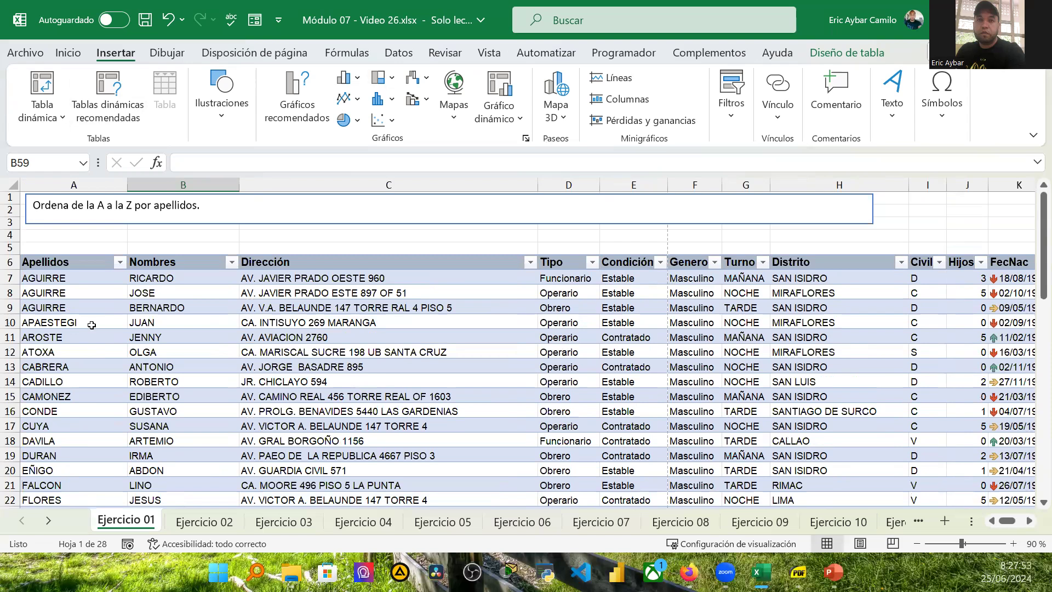
pyautogui.click(386, 322)
pyautogui.click(843, 53)
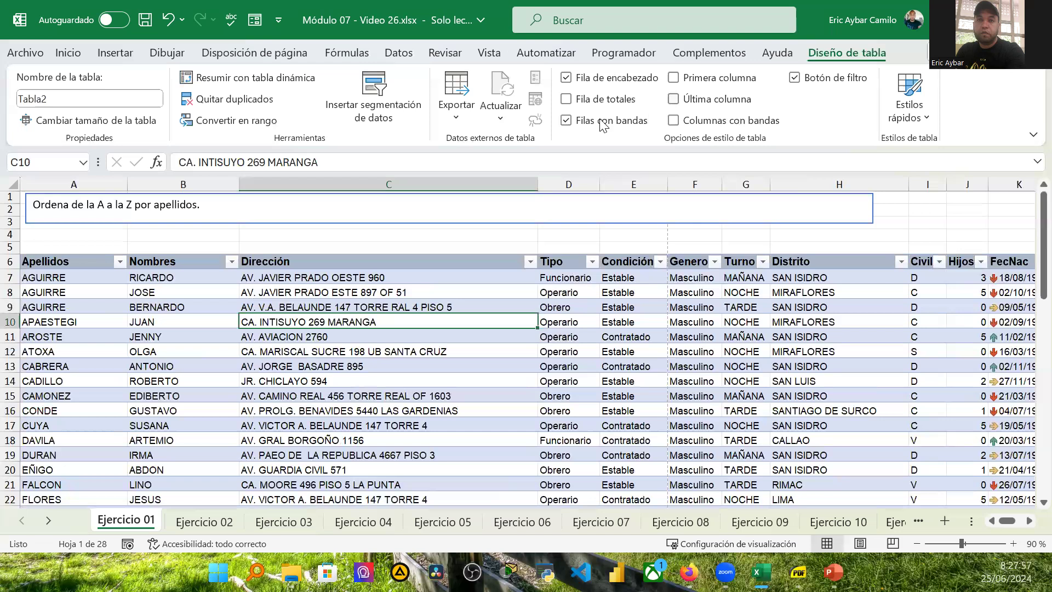
pyautogui.click(234, 122)
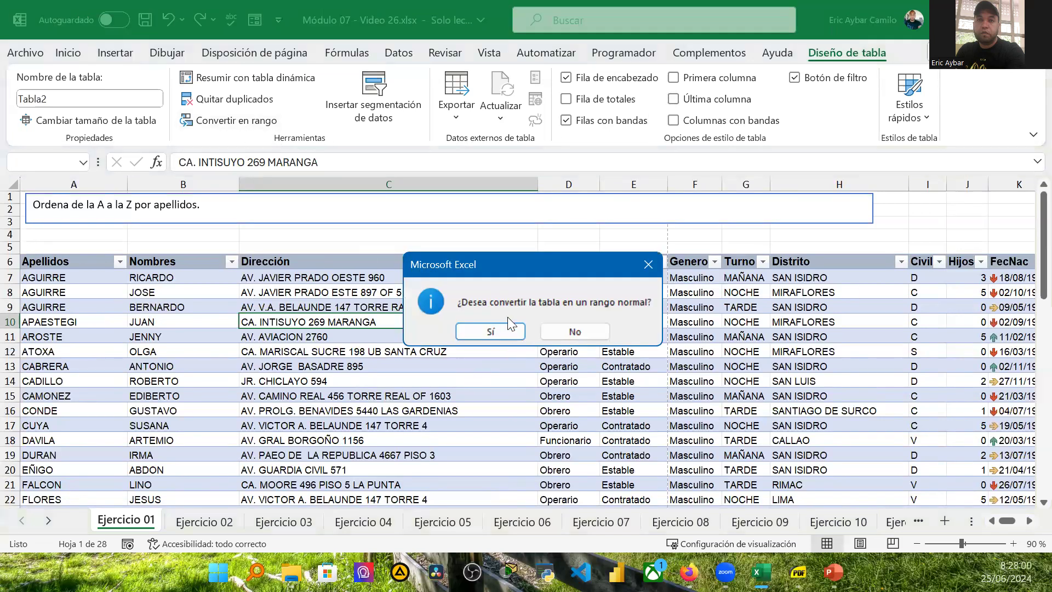
pyautogui.click(505, 329)
# Step: Practise selecting rows 59 and 60 and extending the selection across columns with keyboard shortcuts
pyautogui.click(97, 292)
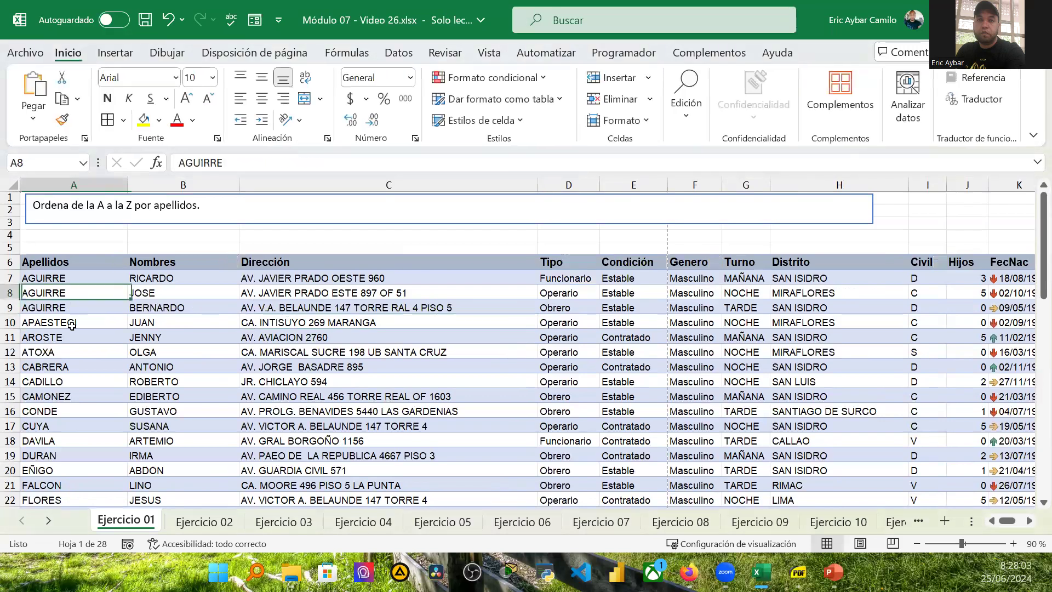
pyautogui.scroll(-5, 71, 325)
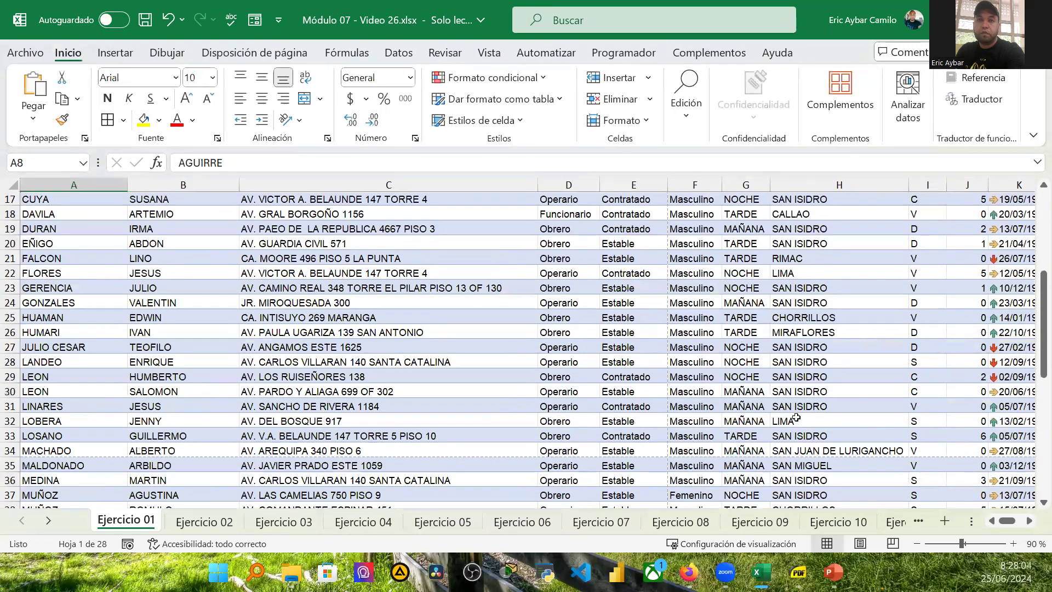
pyautogui.scroll(-4, 796, 417)
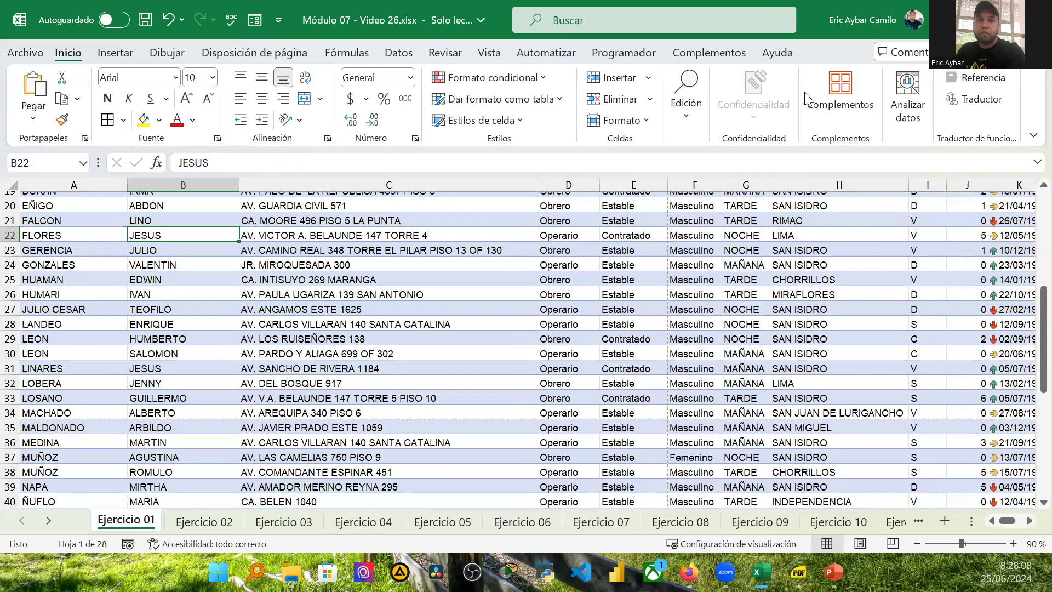
pyautogui.scroll(-8, 306, 439)
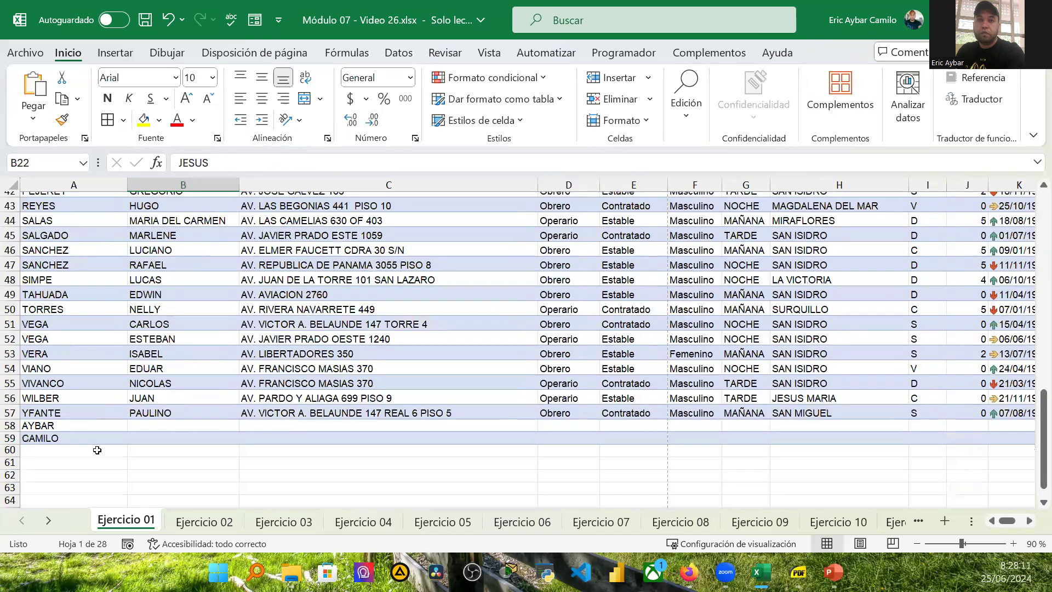
pyautogui.click(50, 437)
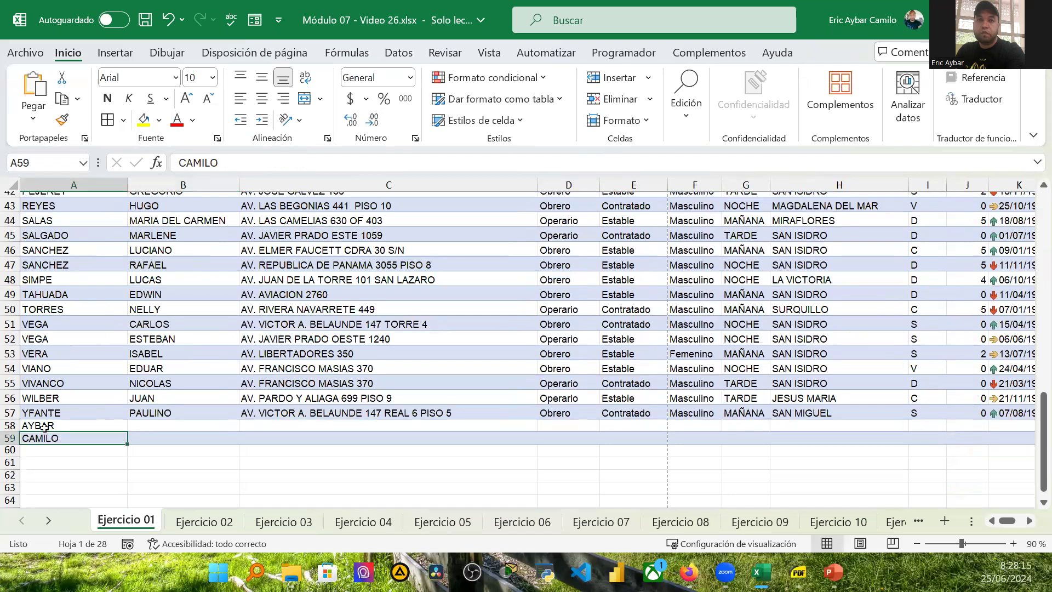
pyautogui.hotkey('shift', 'space')
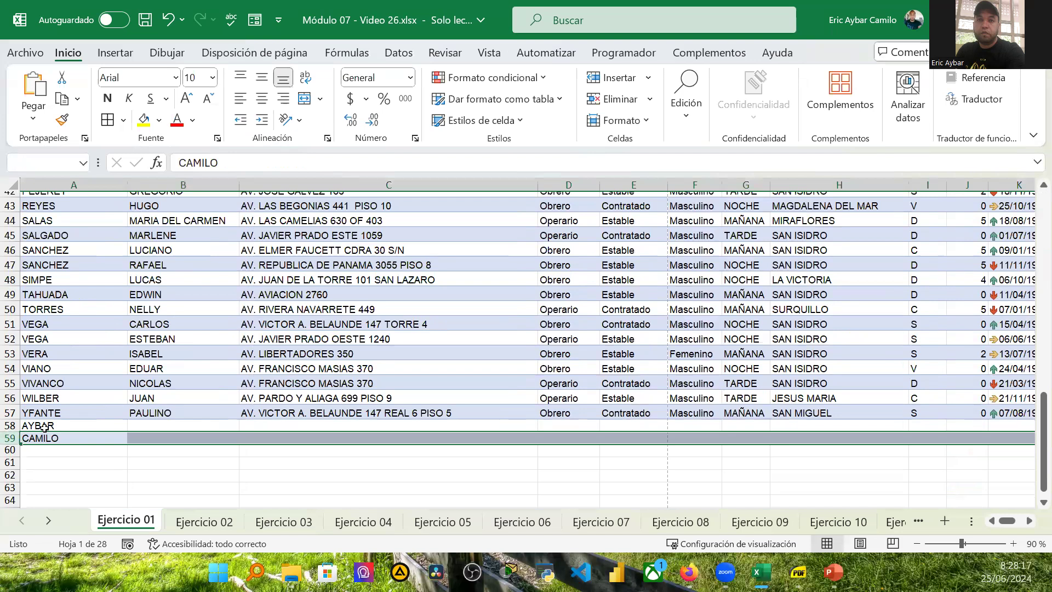
pyautogui.press('Right')
pyautogui.press('Right')
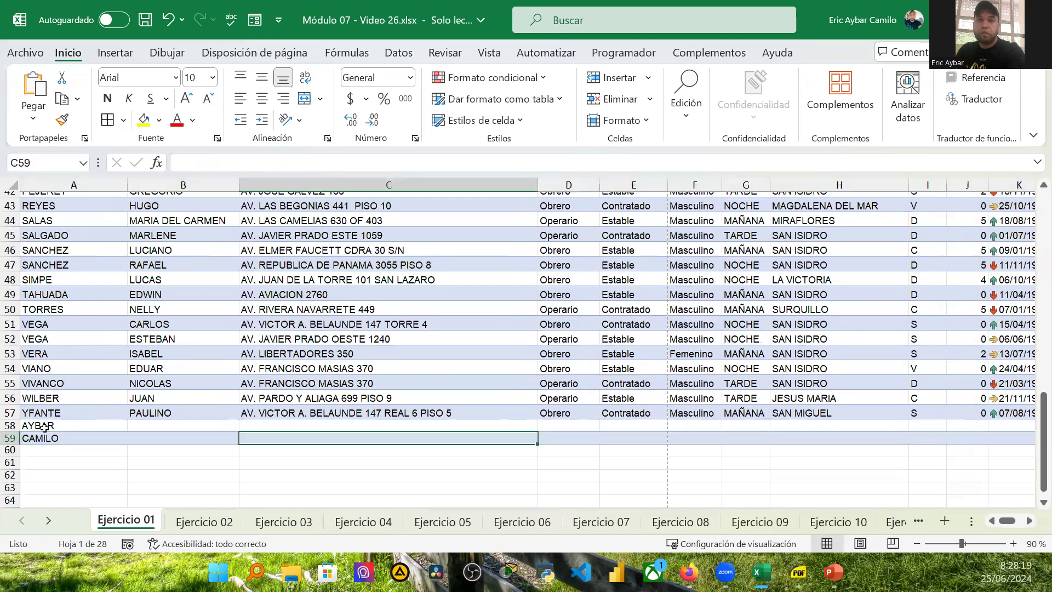
pyautogui.hotkey('ctrl', 'shift', 'Right')
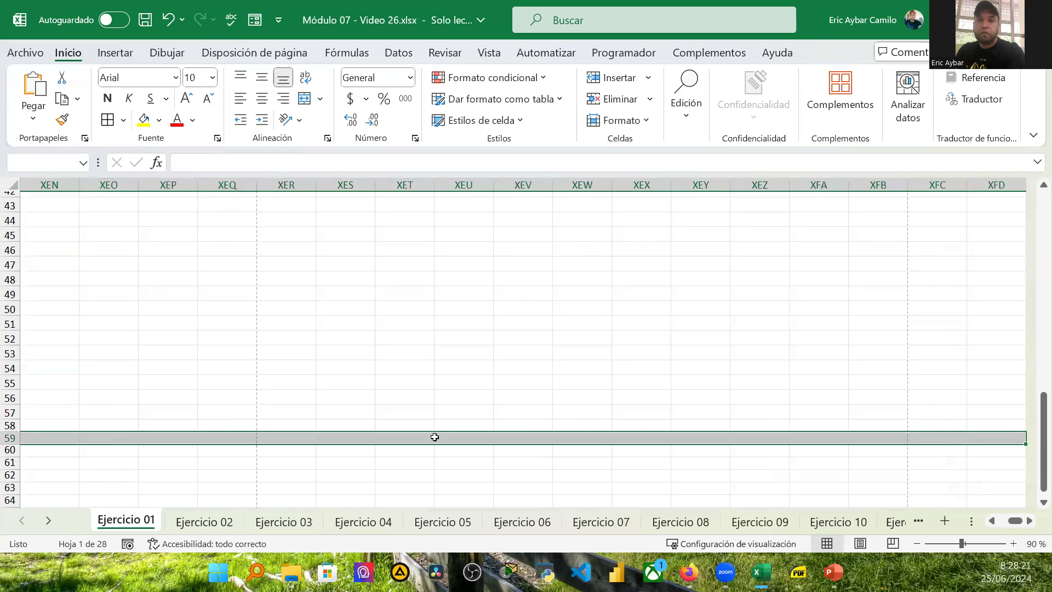
pyautogui.moveTo(1012, 520); pyautogui.dragTo(822, 519)
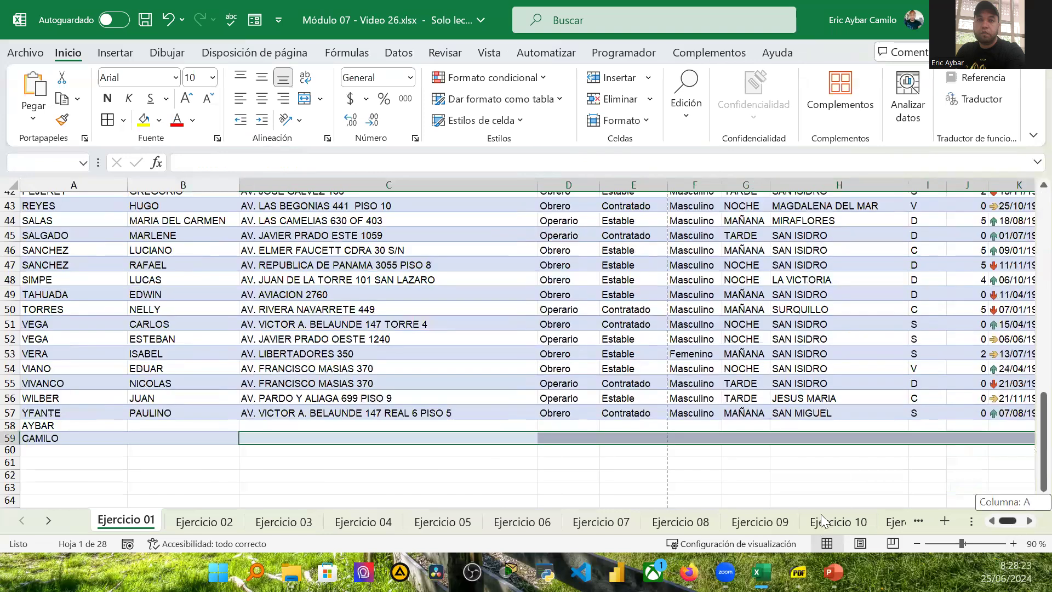
pyautogui.click(949, 437)
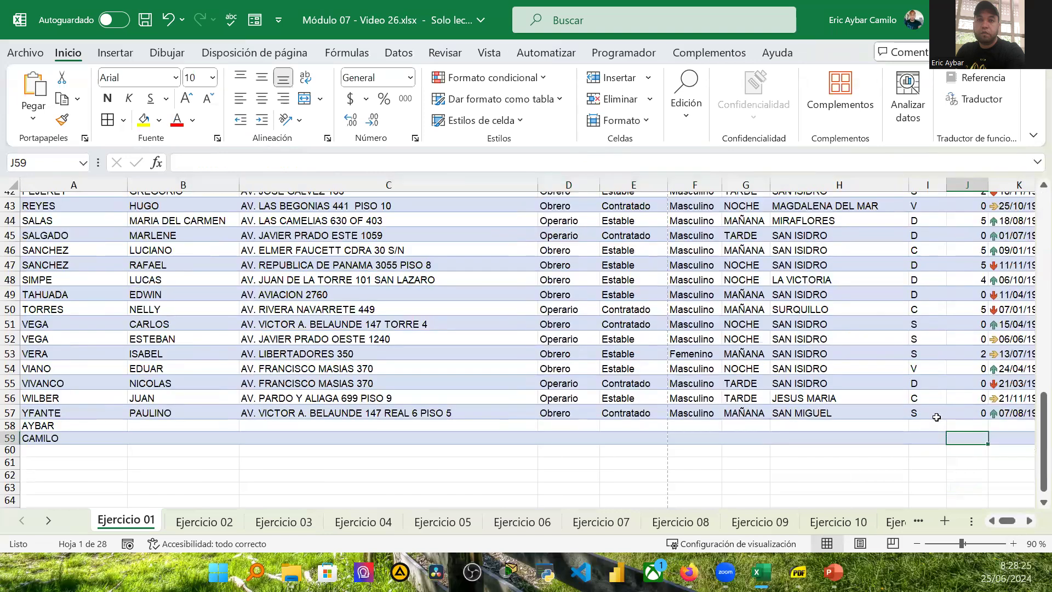
pyautogui.press('Right')
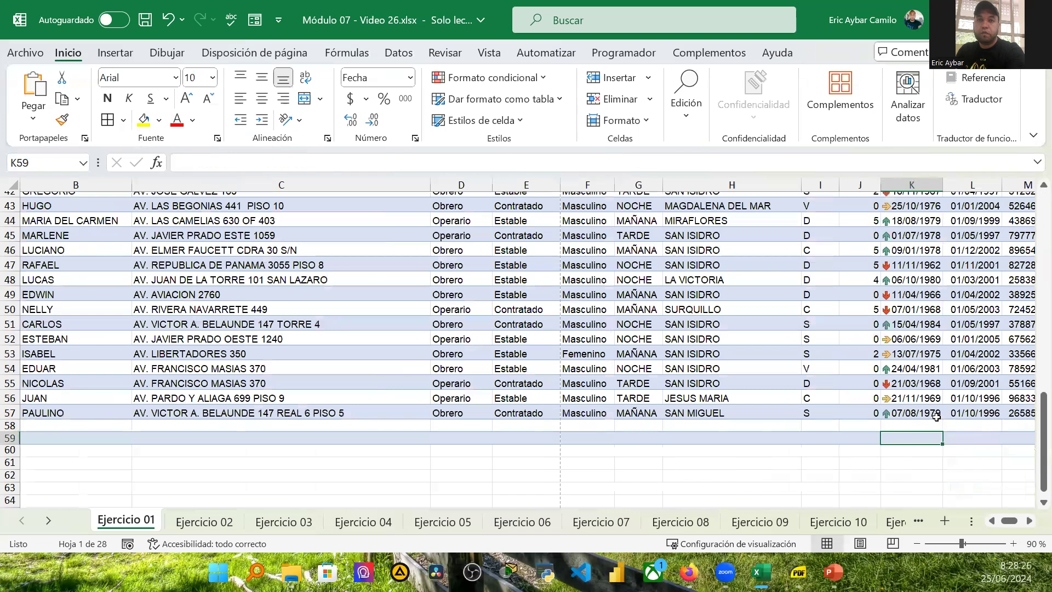
pyautogui.press('Right')
pyautogui.press('Right')
pyautogui.press('Right')
pyautogui.press('Right')
pyautogui.press('Right')
pyautogui.press('Right')
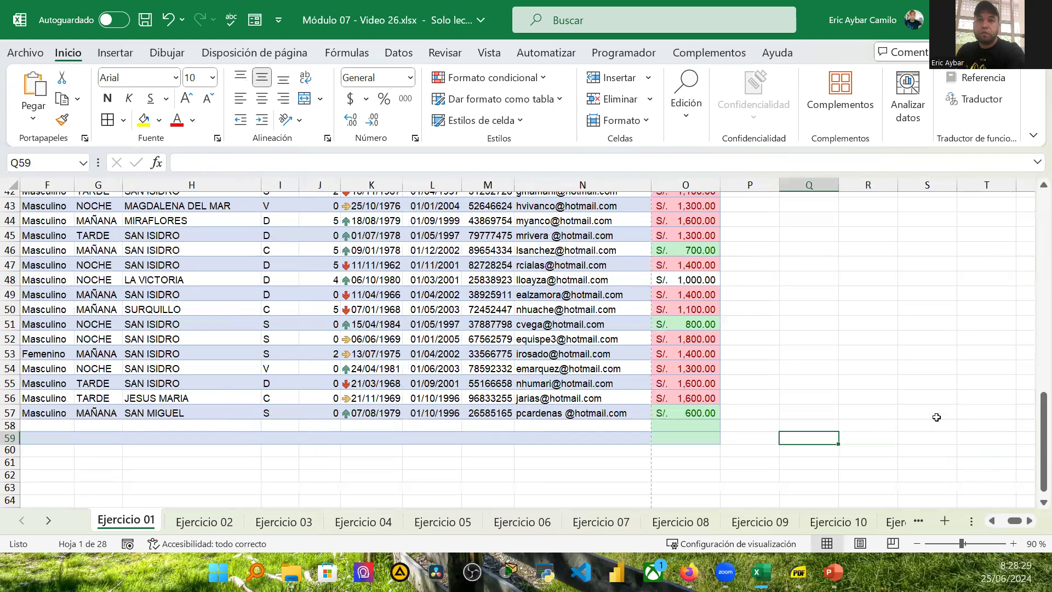
pyautogui.press('Down')
pyautogui.press('Left')
pyautogui.press('Left')
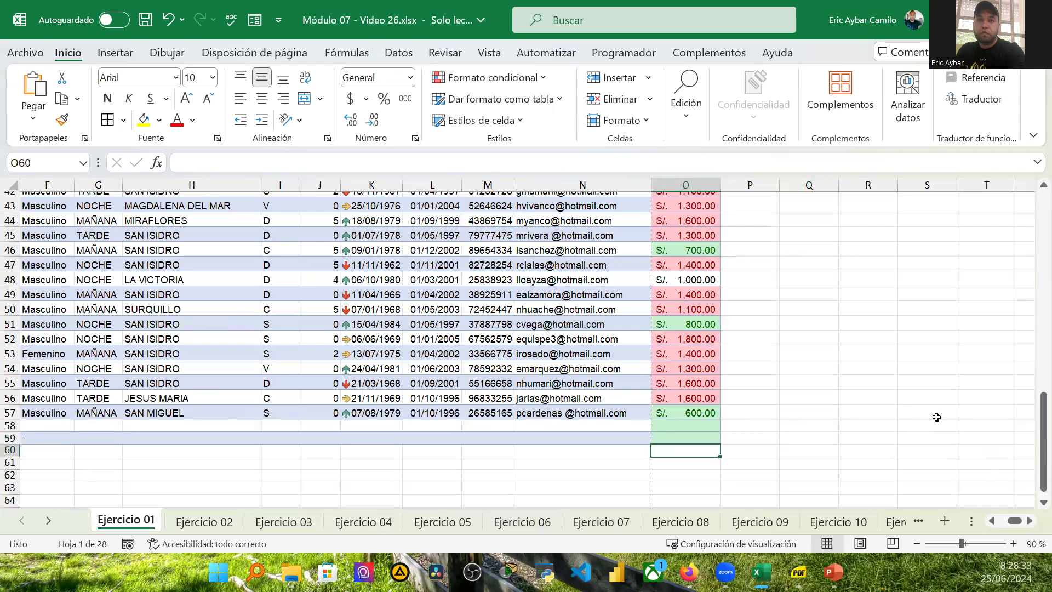
pyautogui.hotkey('ctrl', 'shift', 'Left')
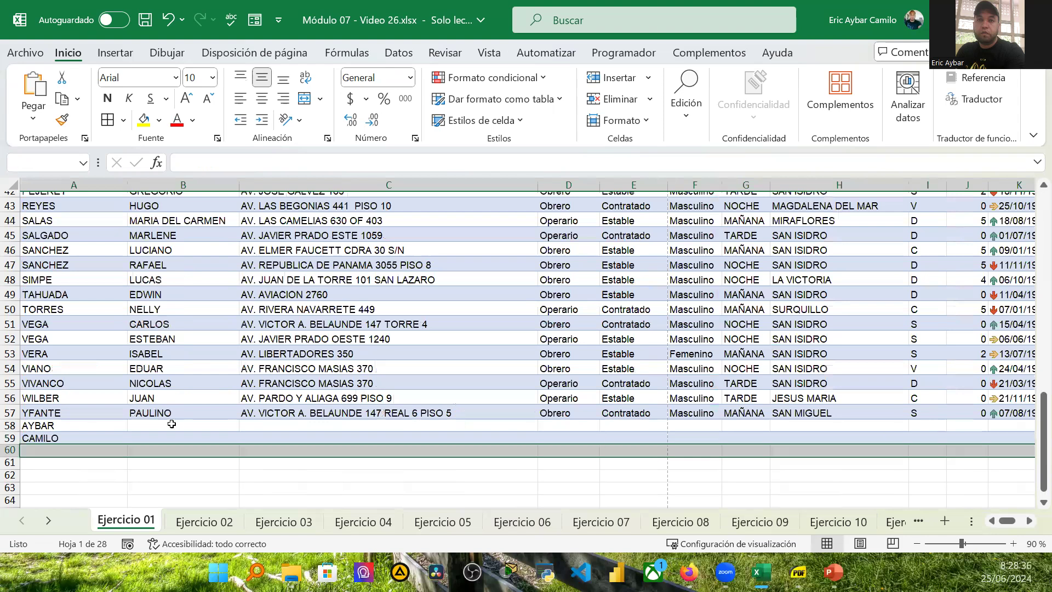
# Step: Enter DOMINICI in cell A60 and PERALTA in cell A61 below the converted range
pyautogui.click(62, 451)
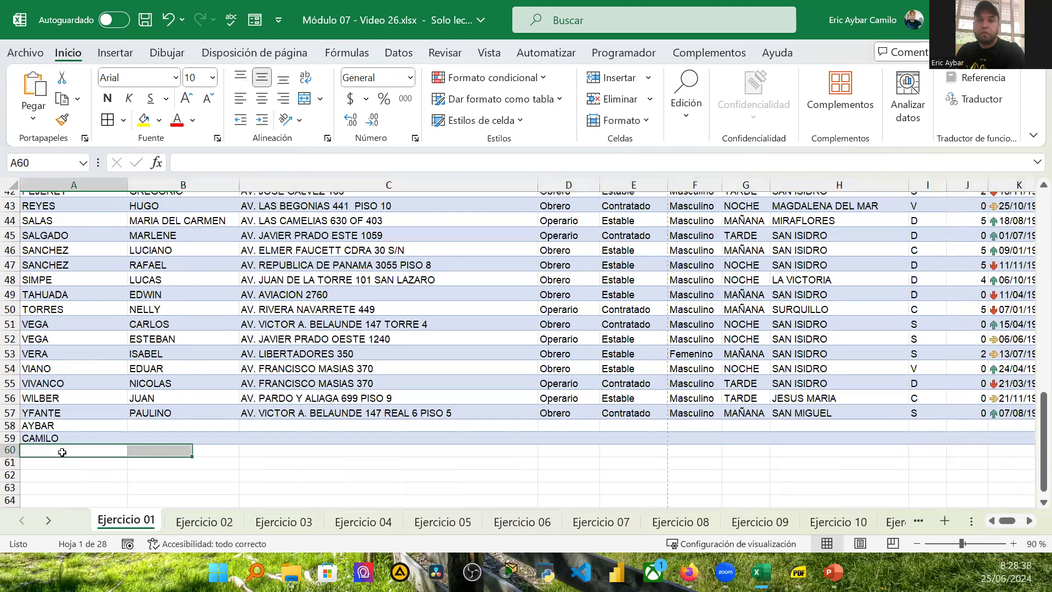
pyautogui.write('DO,')
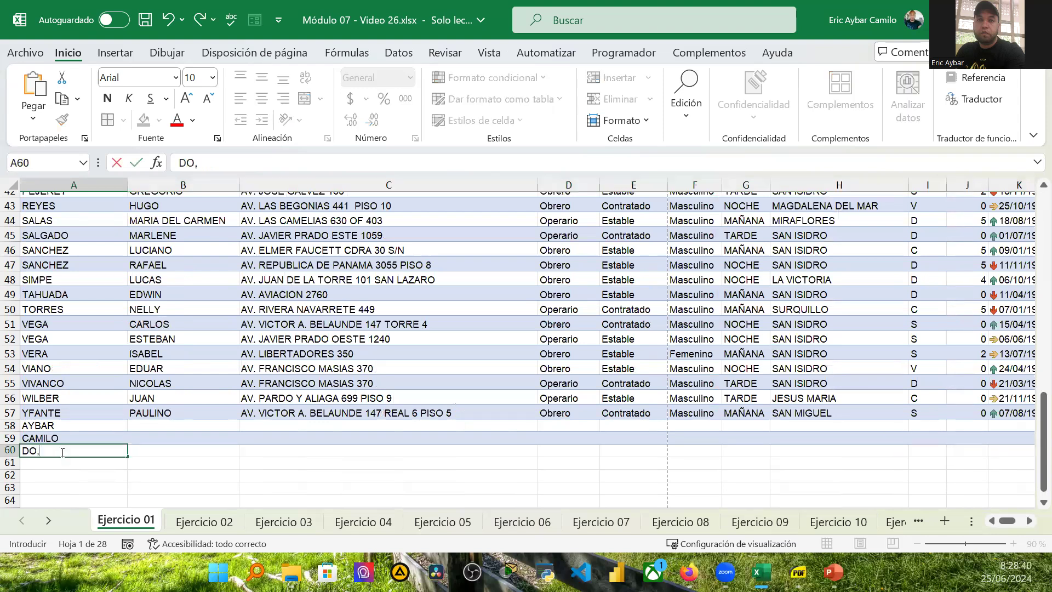
pyautogui.press('BackSpace')
pyautogui.write('MICI')
pyautogui.press('BackSpace')
pyautogui.write('B')
pyautogui.press('BackSpace')
pyautogui.write('NIC')
pyautogui.press('Return')
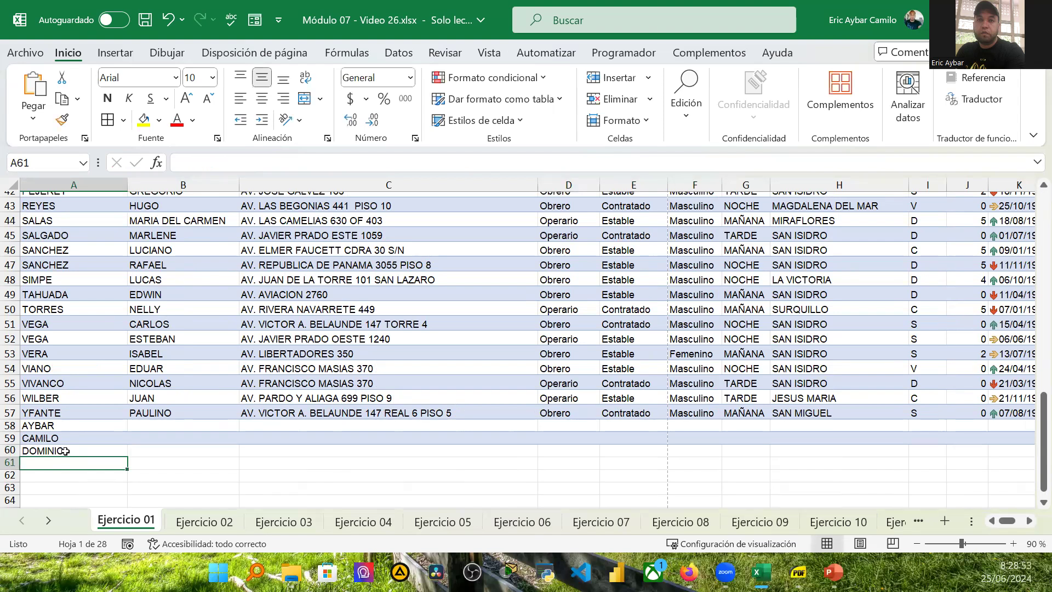
pyautogui.write('PERA')
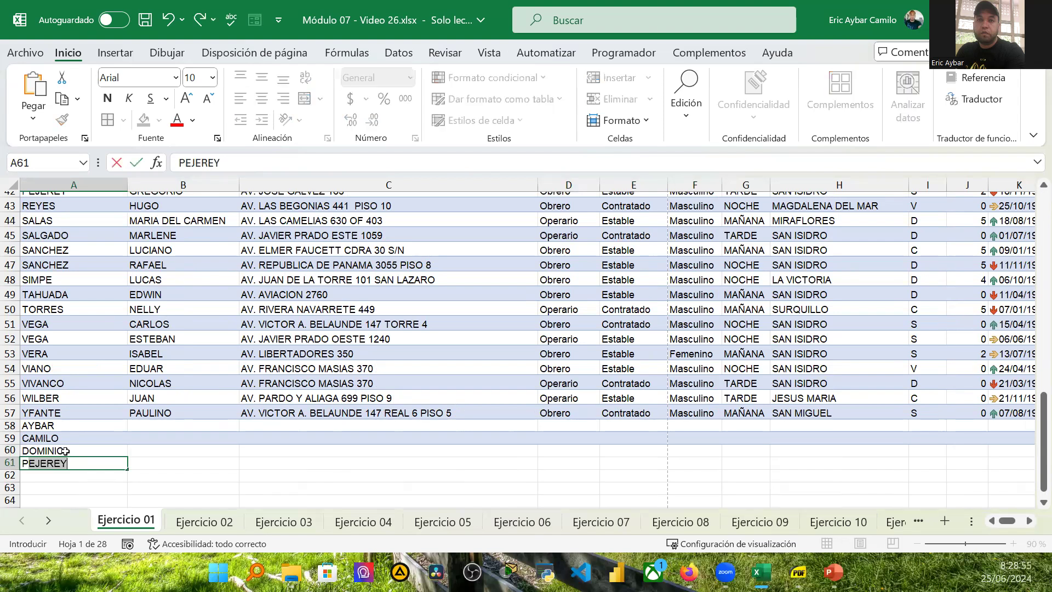
pyautogui.write('LTA')
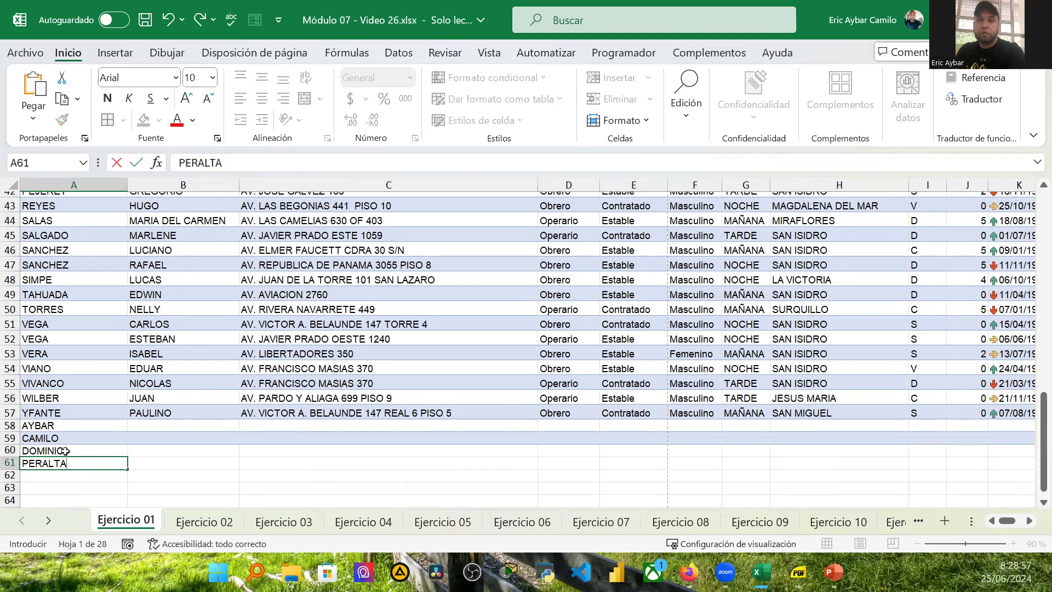
pyautogui.press('Return')
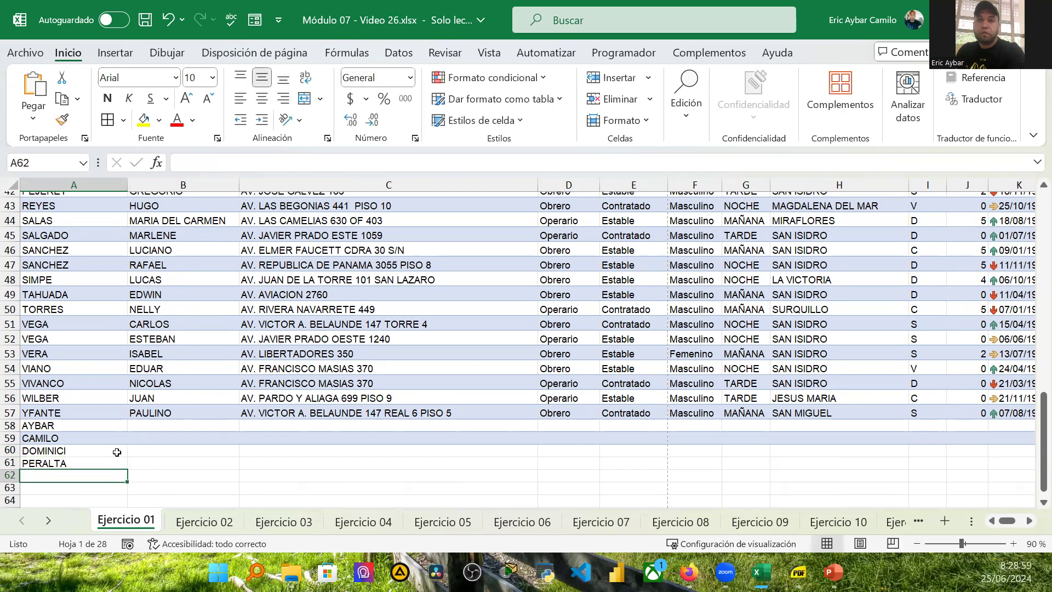
pyautogui.scroll(3, 290, 301)
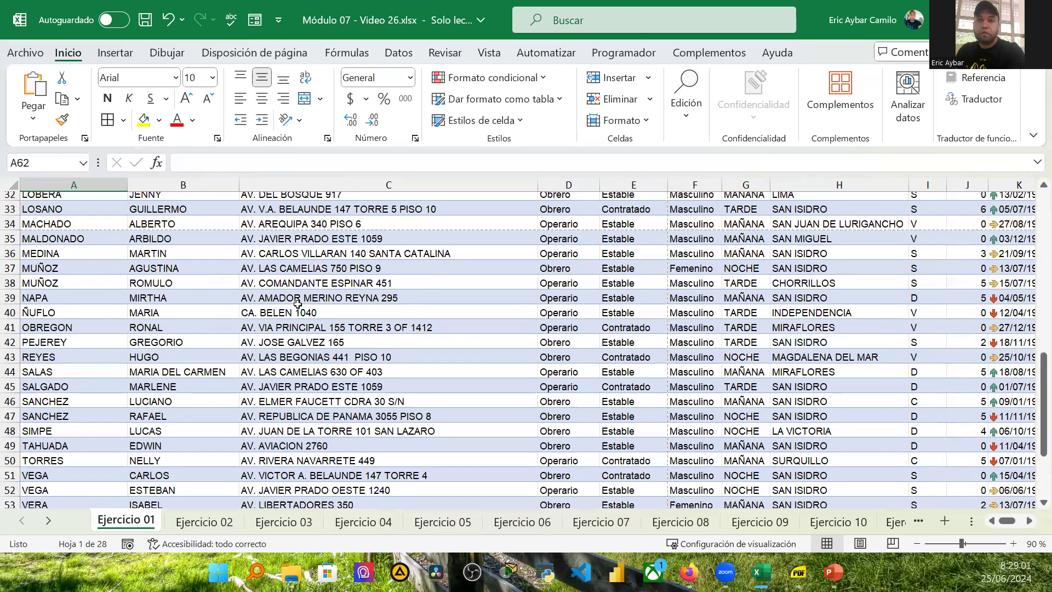
pyautogui.scroll(6, 285, 263)
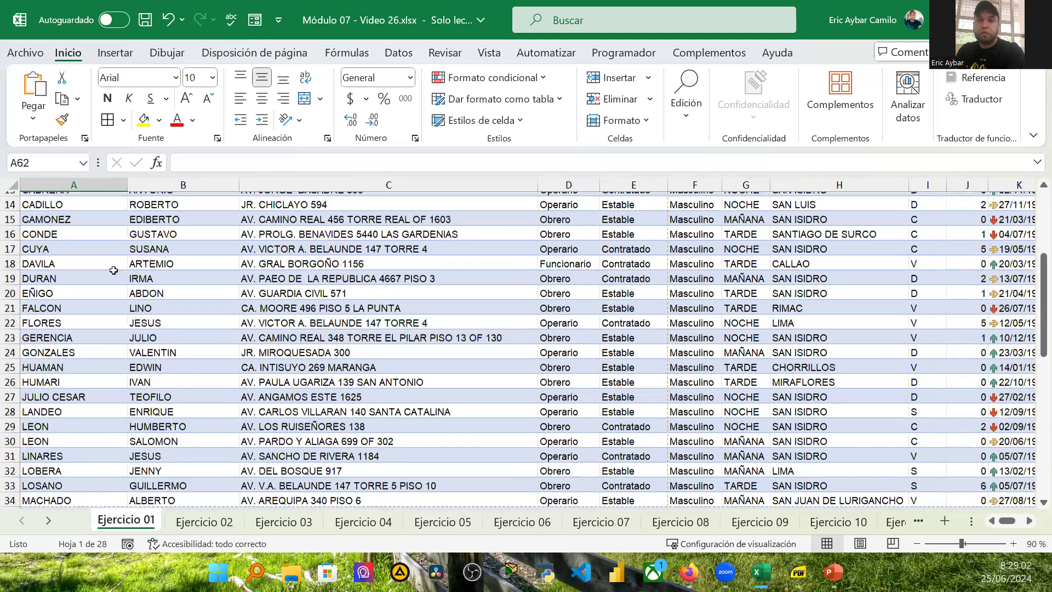
pyautogui.scroll(2, 92, 331)
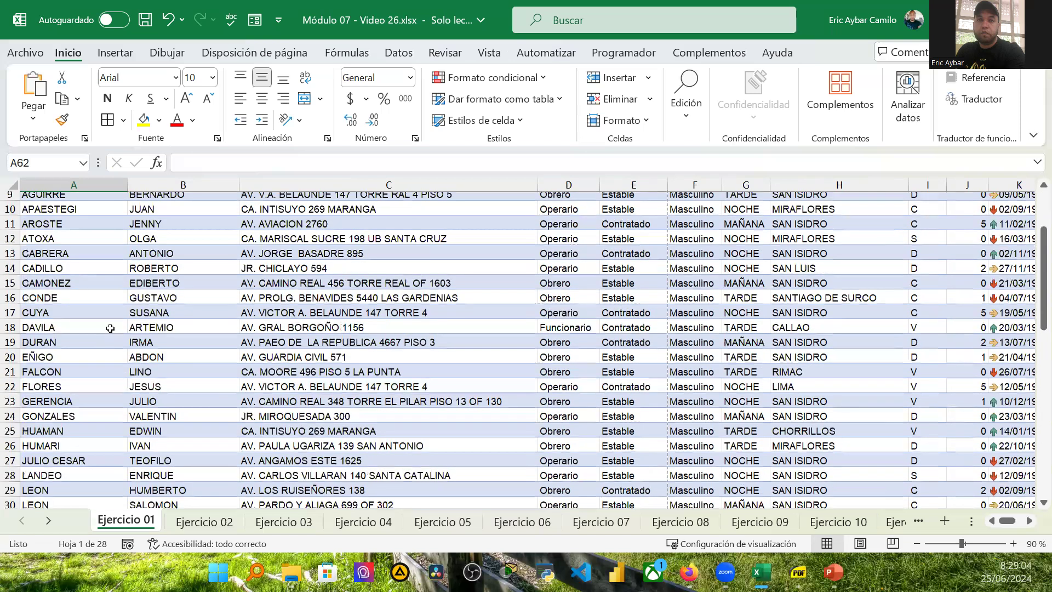
pyautogui.scroll(-3, 110, 328)
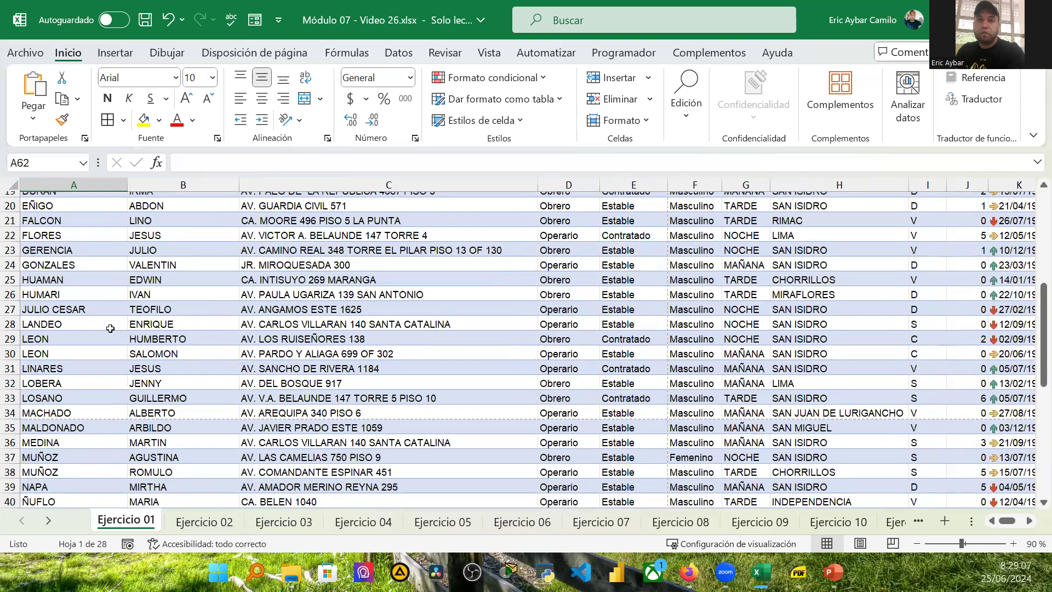
pyautogui.scroll(-6, 135, 343)
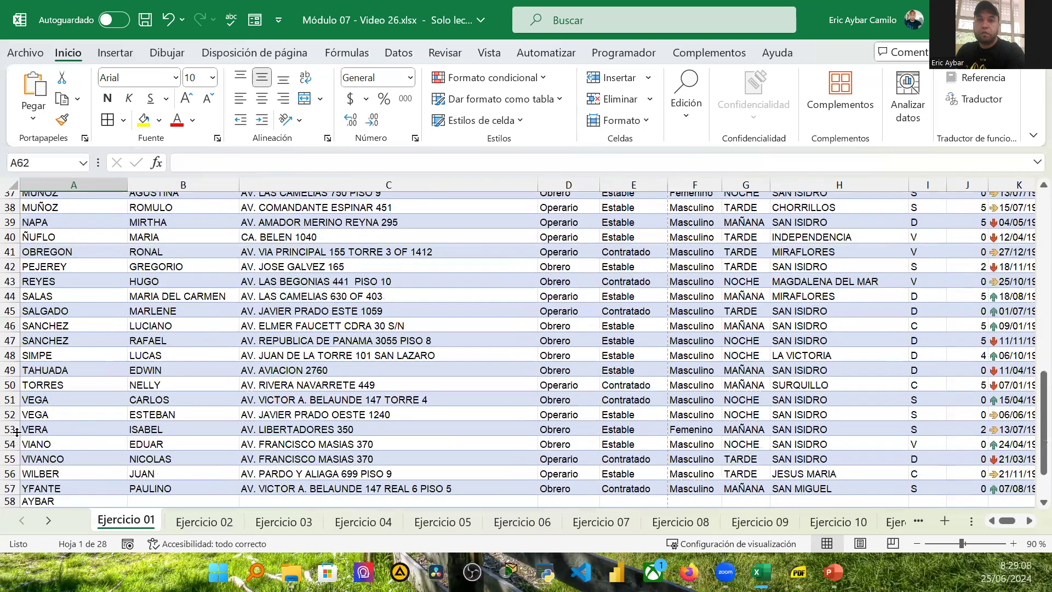
# Step: Copy the formatting of row 59 onto row 61 with the Format Painter
pyautogui.scroll(-3, 16, 432)
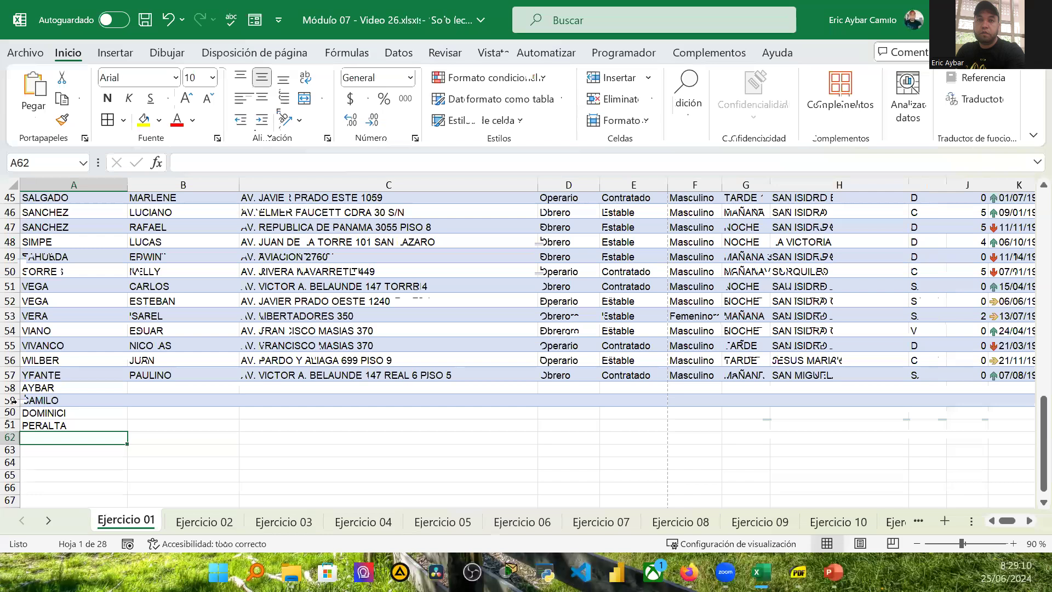
pyautogui.moveTo(17, 403); pyautogui.dragTo(85, 400)
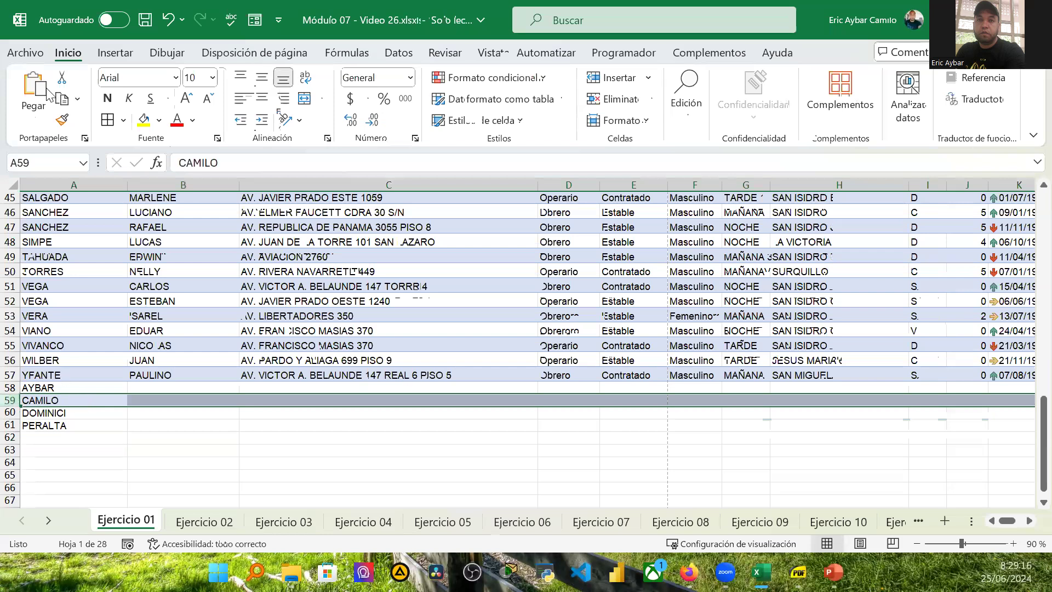
pyautogui.click(63, 122)
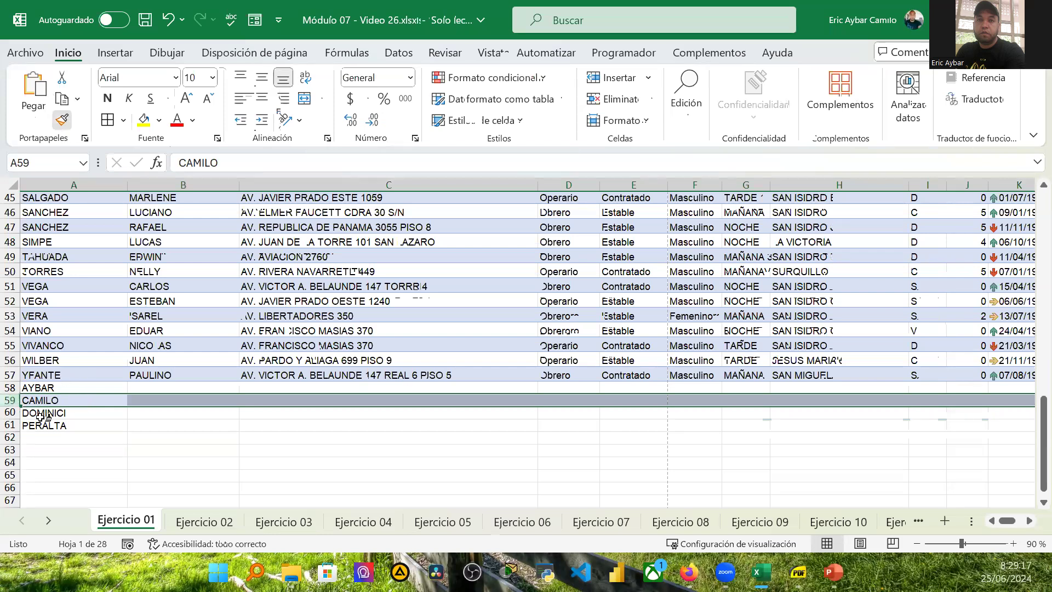
pyautogui.click(11, 426)
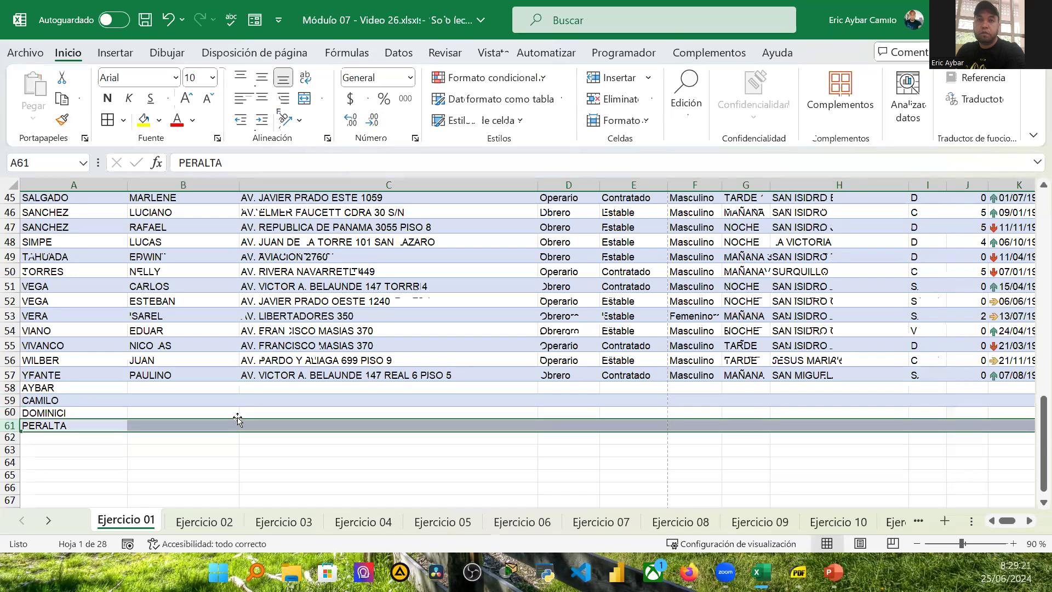
# Step: Inspect the formatting of the new rows 58 to 61 across the columns up to the Sueldo column
pyautogui.click(231, 473)
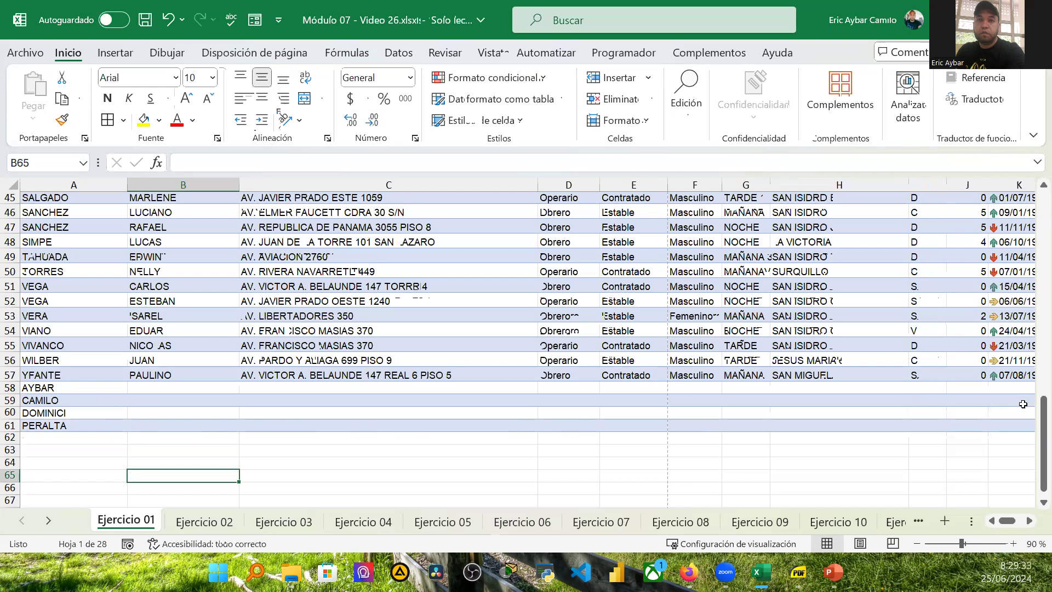
pyautogui.click(1019, 420)
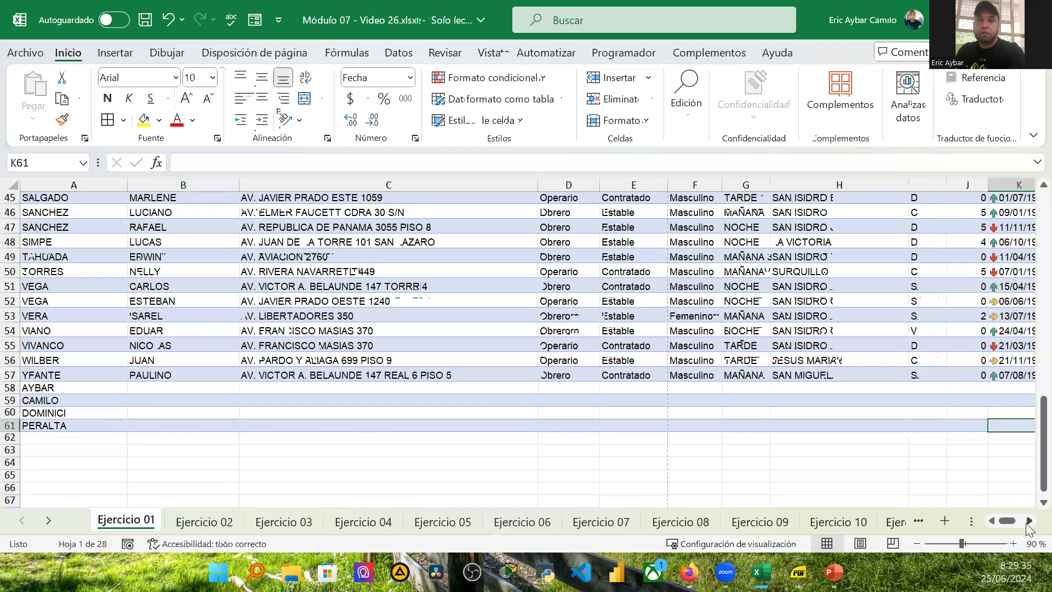
pyautogui.click(1028, 521)
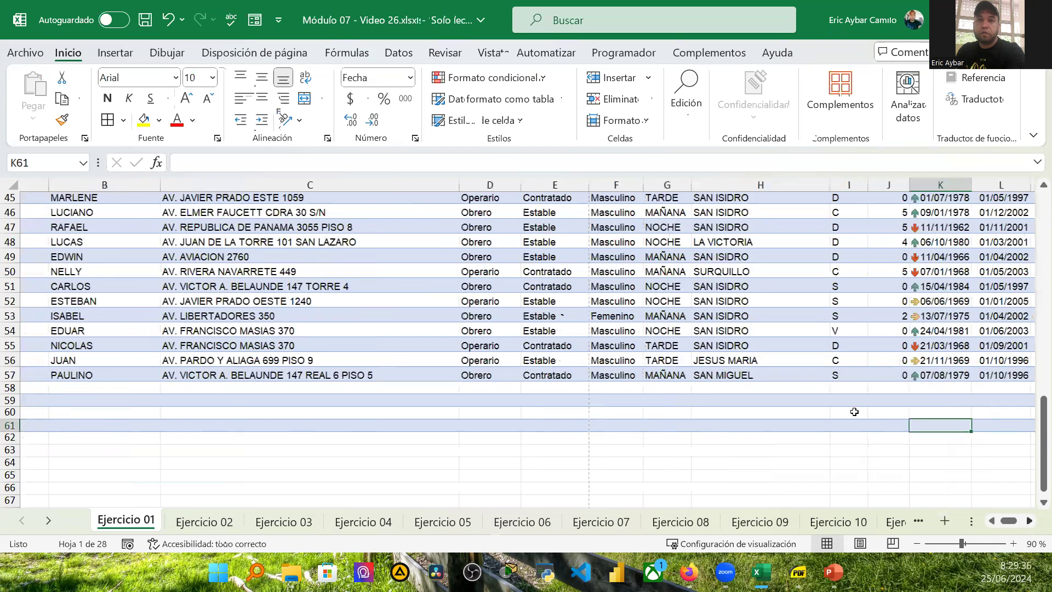
pyautogui.hscroll(3, 770, 364)
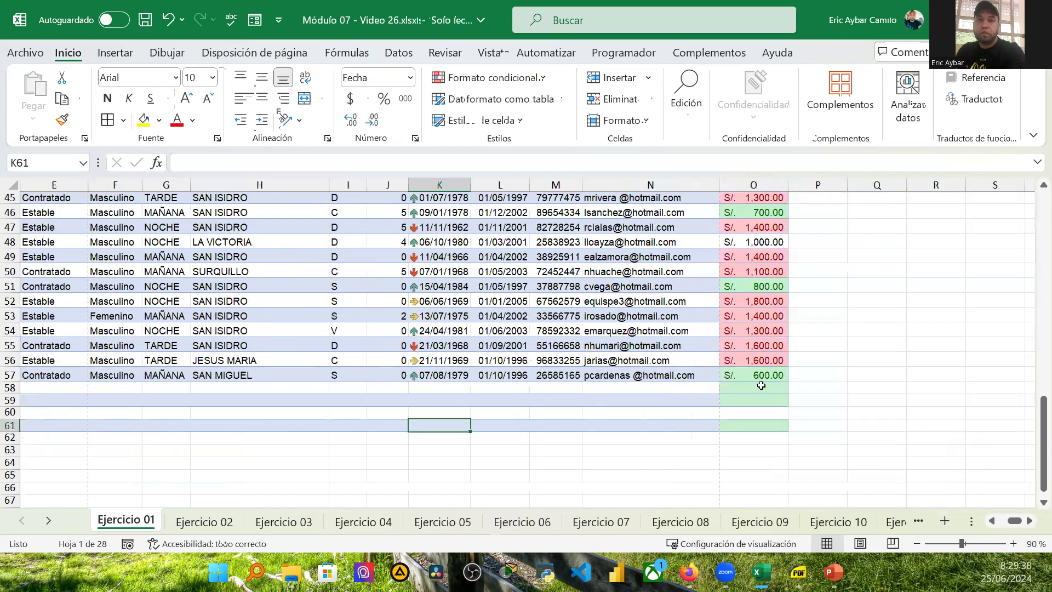
pyautogui.click(762, 374)
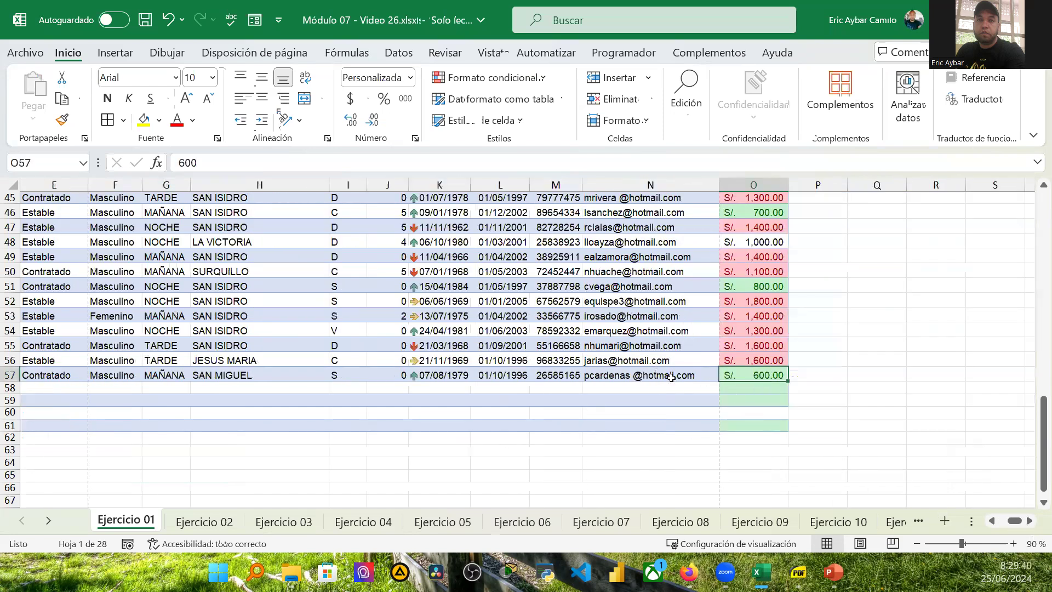
pyautogui.click(748, 388)
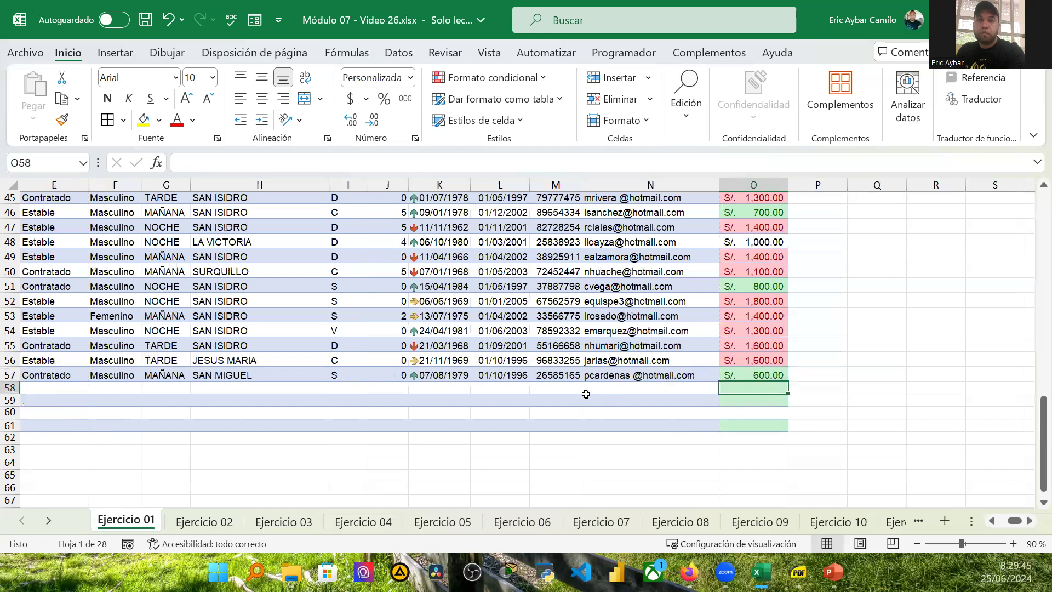
pyautogui.click(545, 389)
pyautogui.click(756, 386)
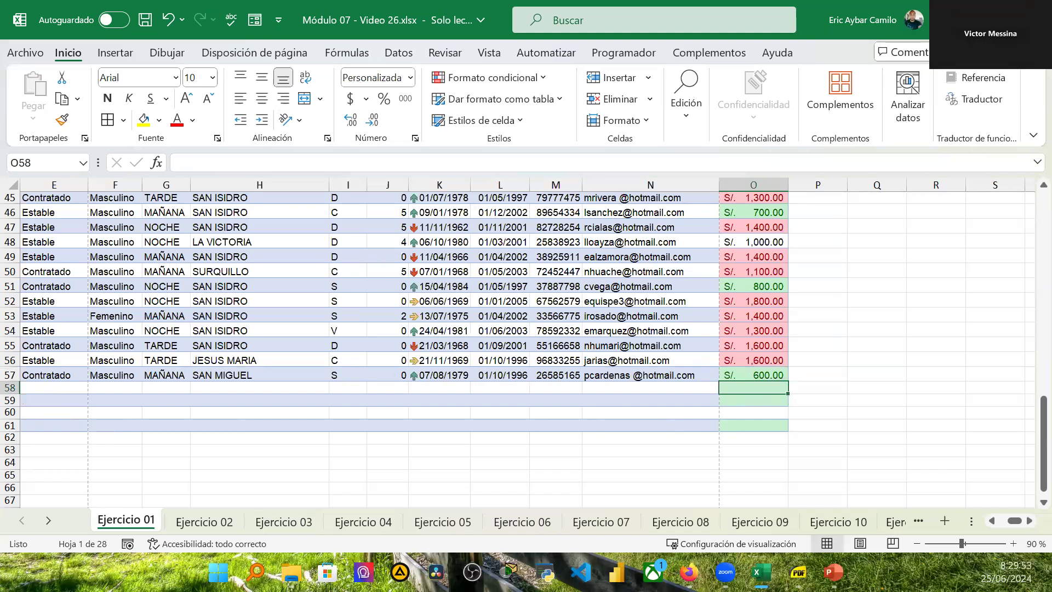
pyautogui.click(991, 521)
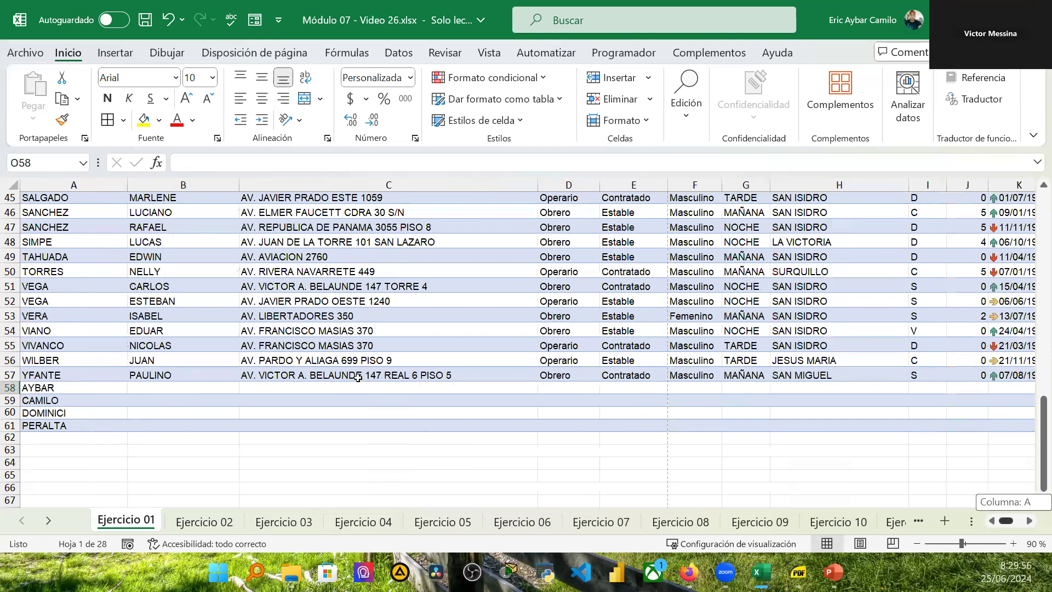
pyautogui.scroll(13, 360, 377)
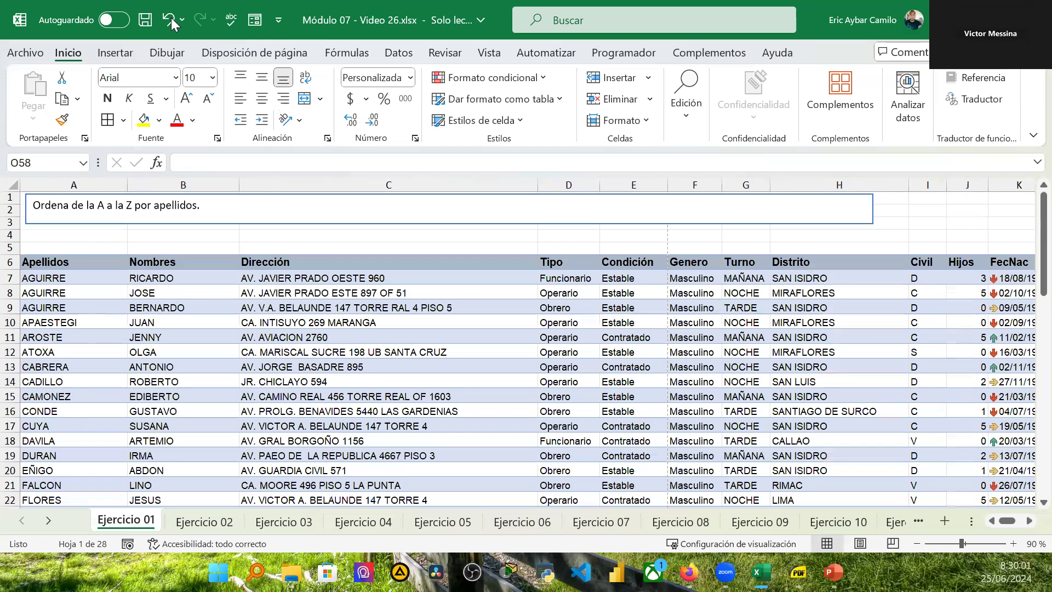
# Step: Undo the recent edits repeatedly until the filtered employee table is restored
pyautogui.click(171, 18)
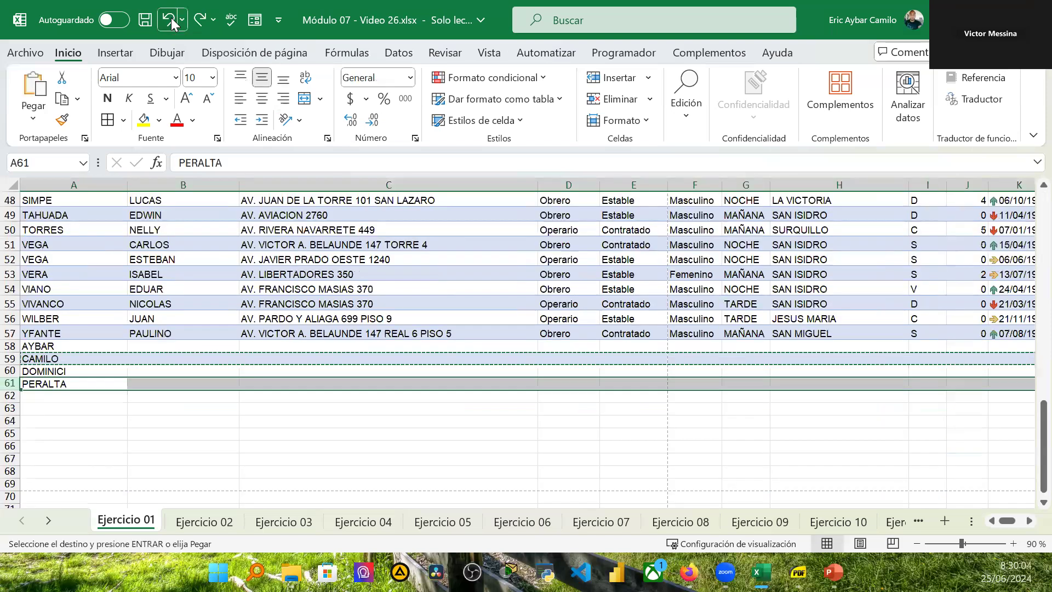
pyautogui.click(171, 20)
pyautogui.click(171, 19)
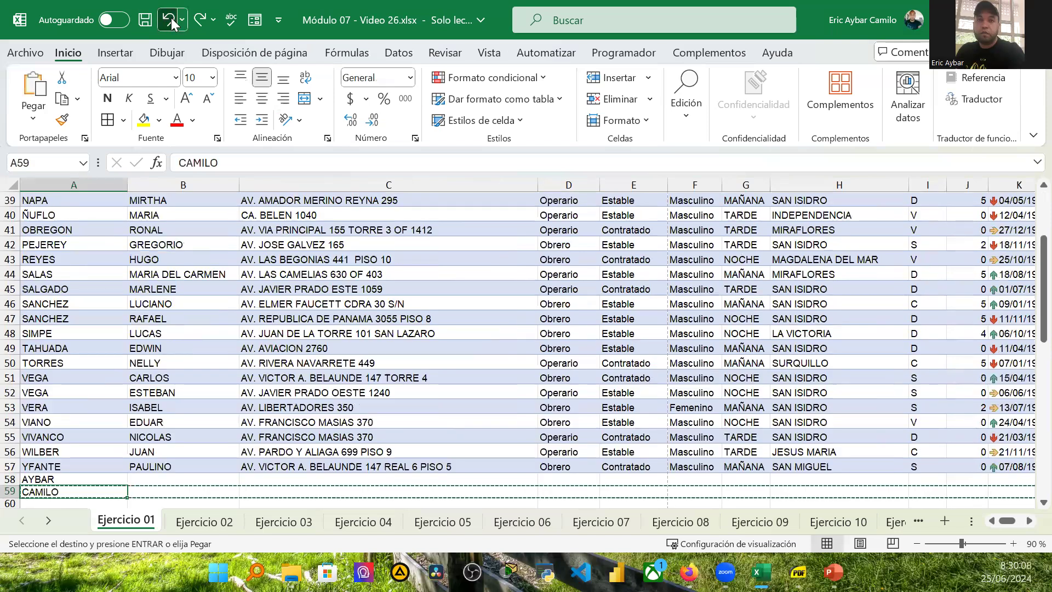
pyautogui.click(171, 19)
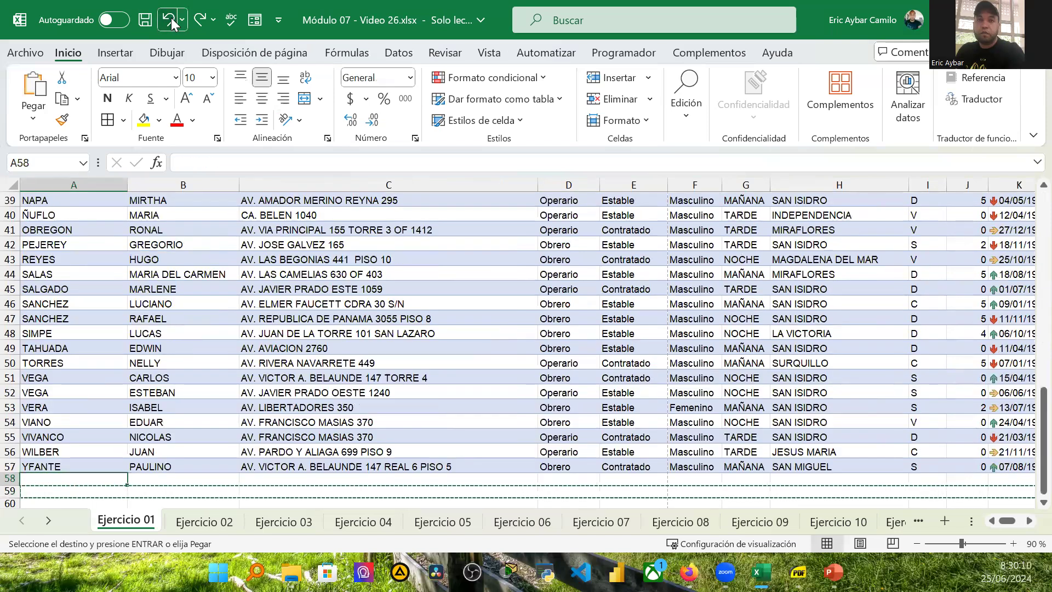
pyautogui.click(172, 20)
pyautogui.scroll(3, 215, 239)
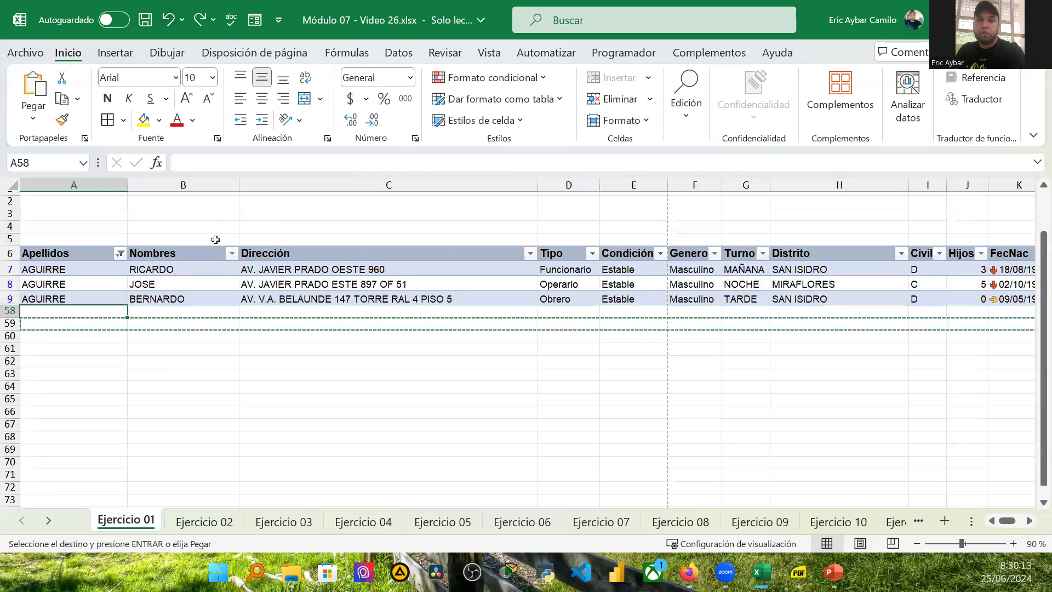
pyautogui.scroll(1, 216, 240)
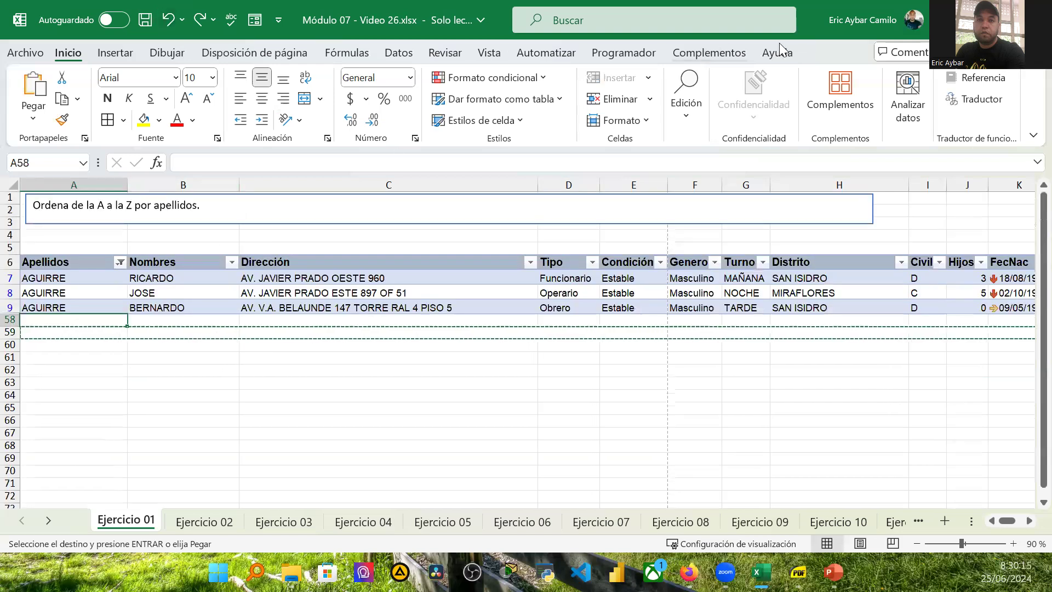
# Step: Clear the filter on the Apellidos column so all employees show again
pyautogui.click(107, 337)
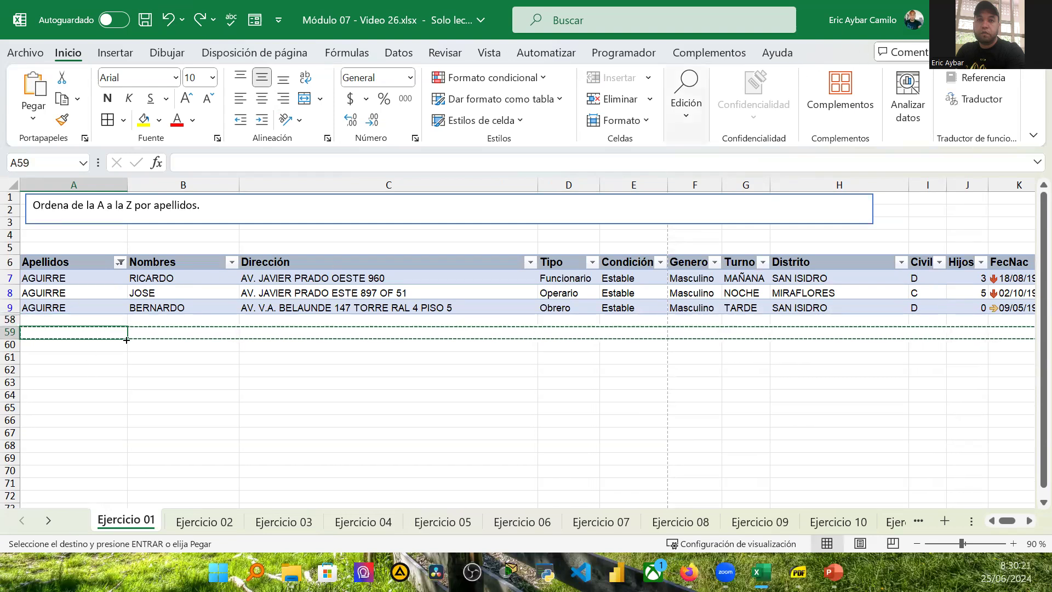
pyautogui.click(118, 280)
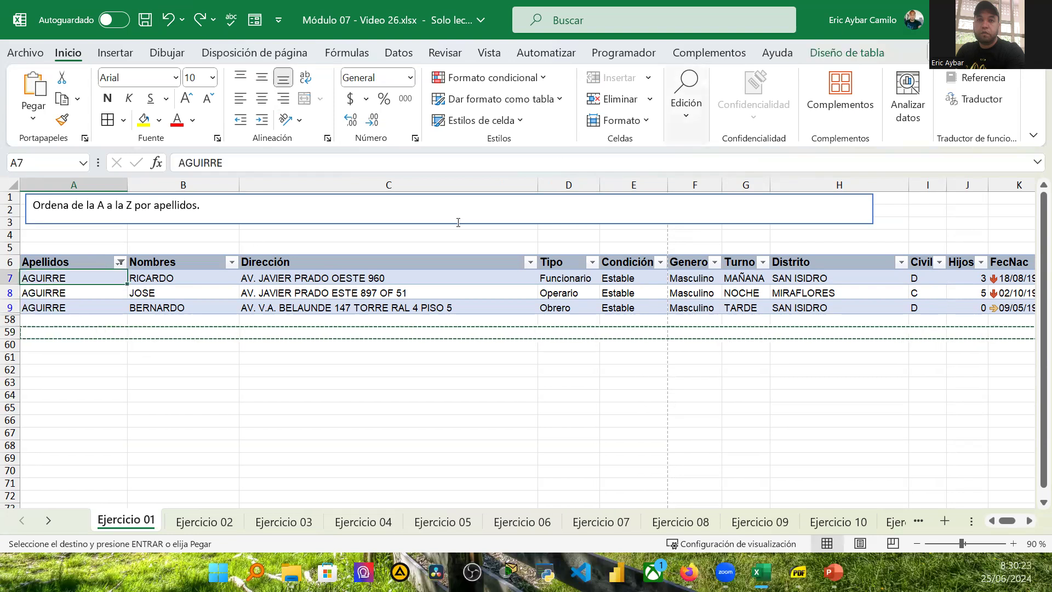
pyautogui.click(120, 263)
pyautogui.click(169, 289)
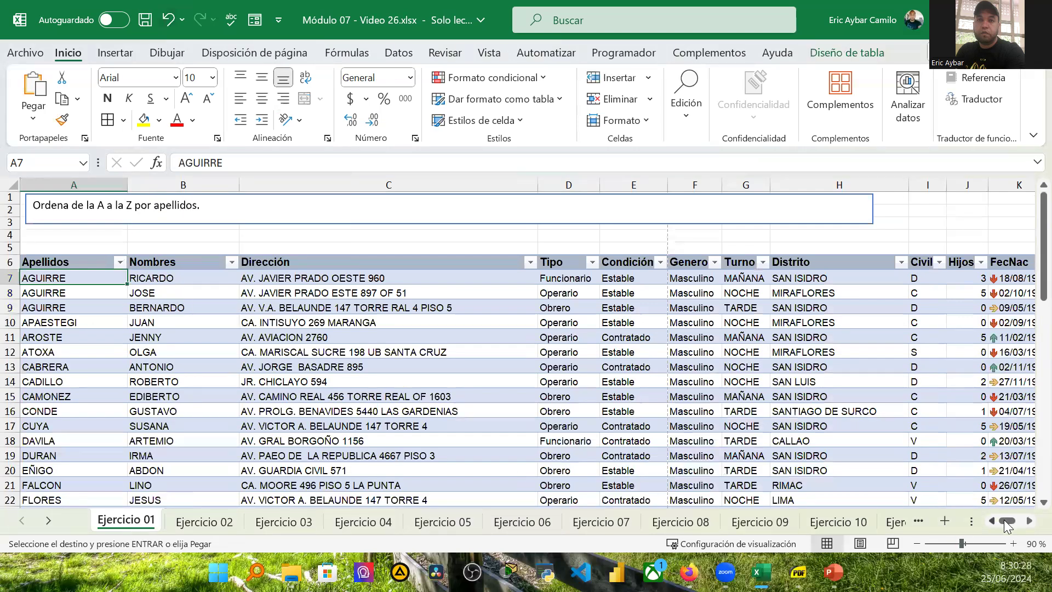
# Step: Add a PRESUPIESTO header in cell P6, extending the table with a new column
pyautogui.moveTo(1004, 519); pyautogui.dragTo(1010, 519)
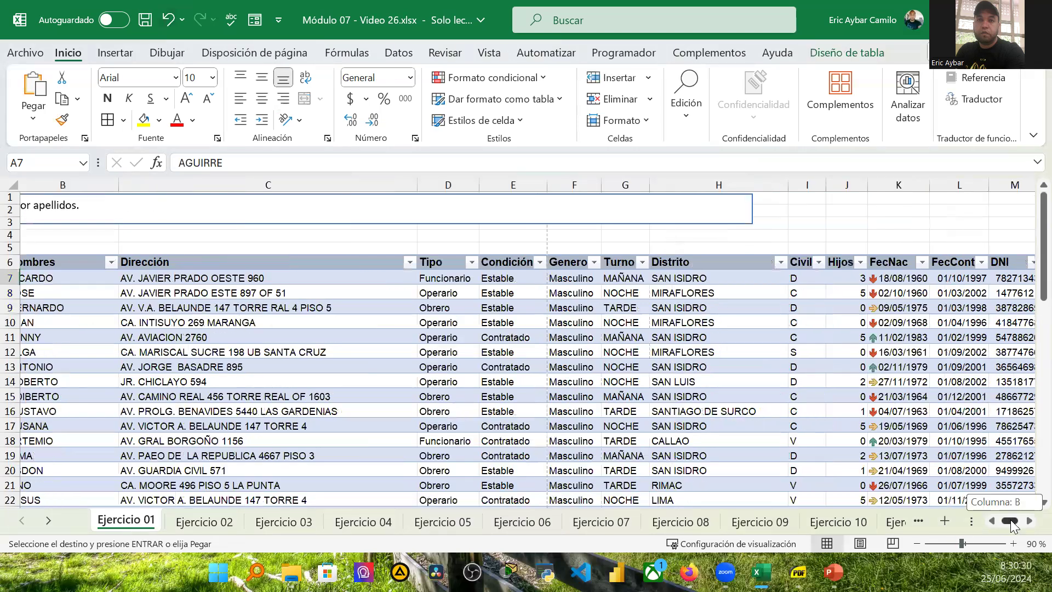
pyautogui.click(1003, 263)
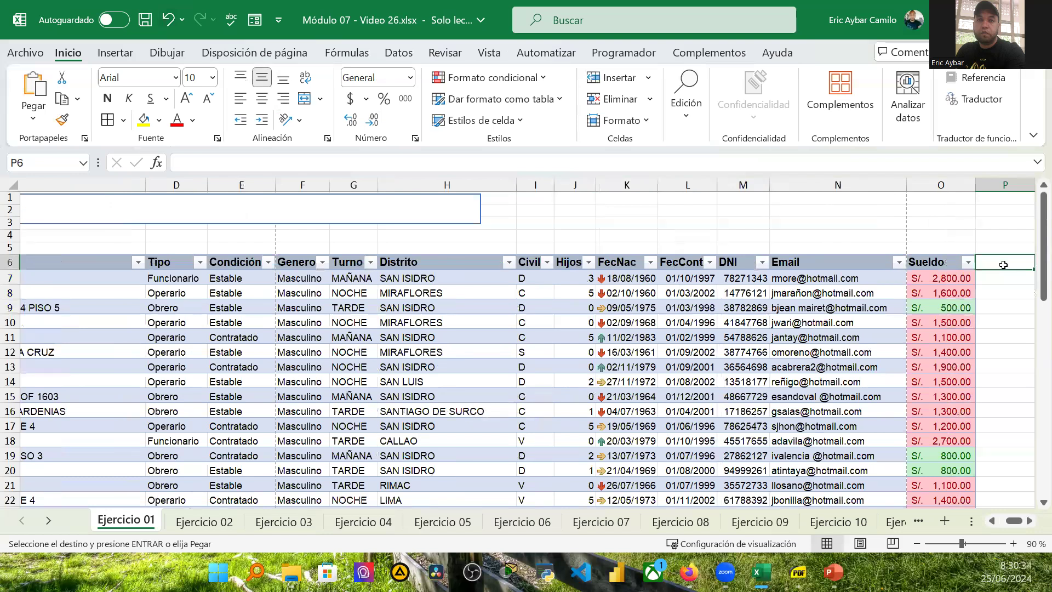
pyautogui.write('PRES')
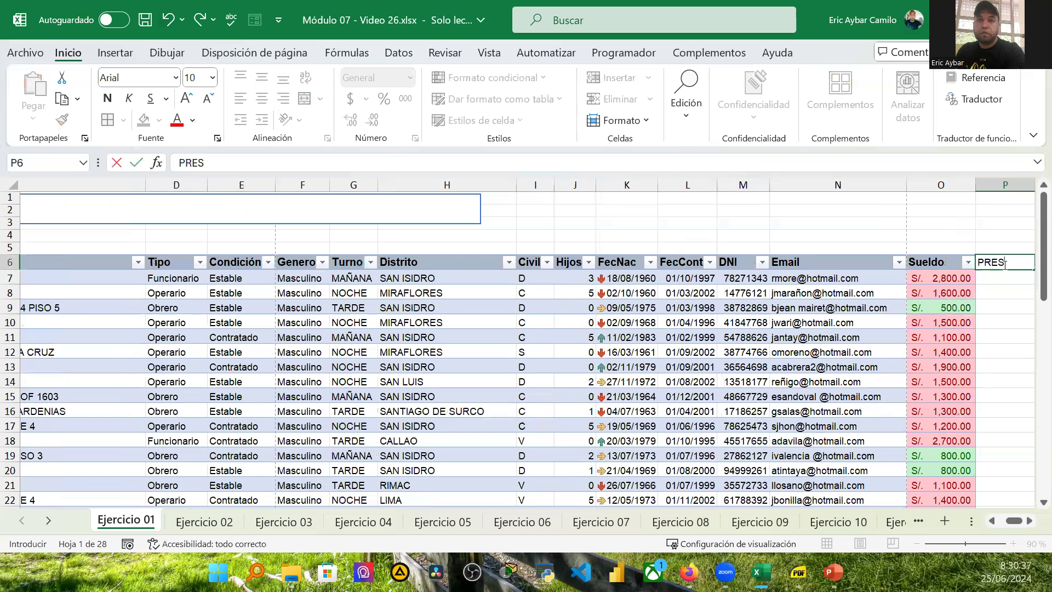
pyautogui.write('UPIESTO')
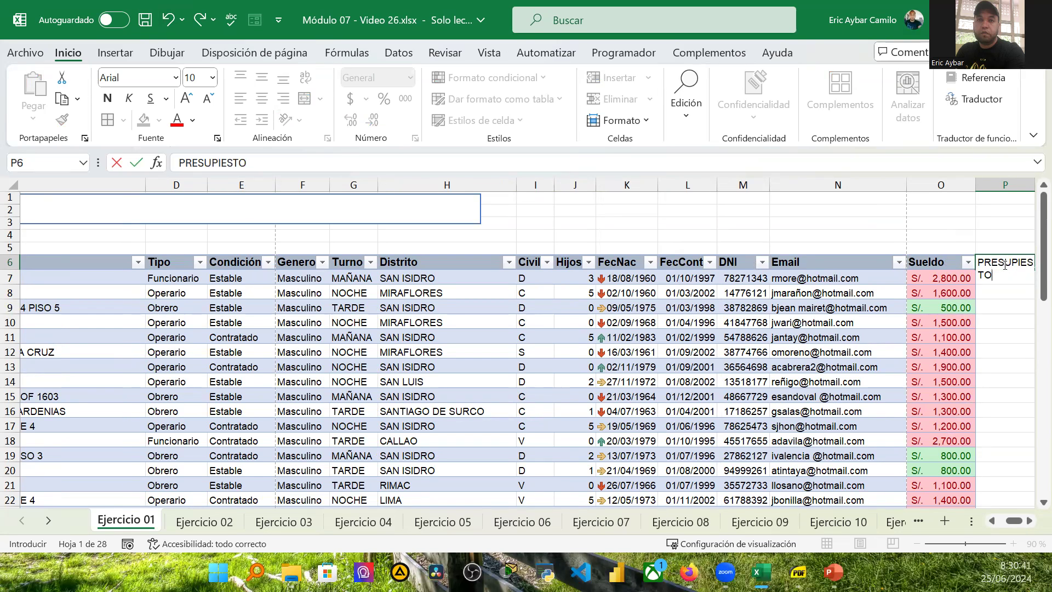
pyautogui.press('Return')
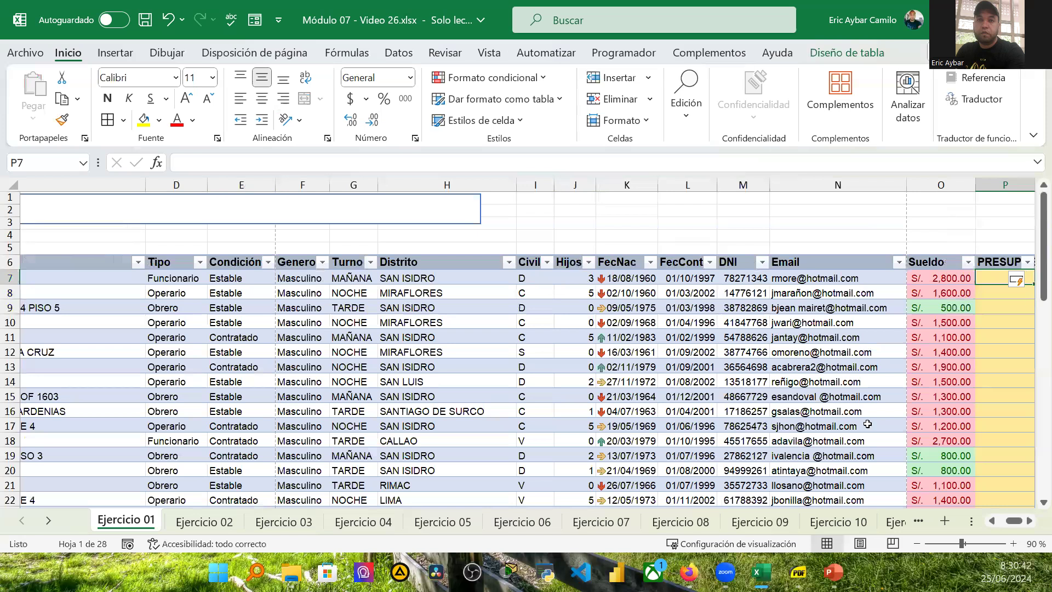
# Step: Widen column P, then undo the widening, the table extension and the header entry
pyautogui.click(1029, 520)
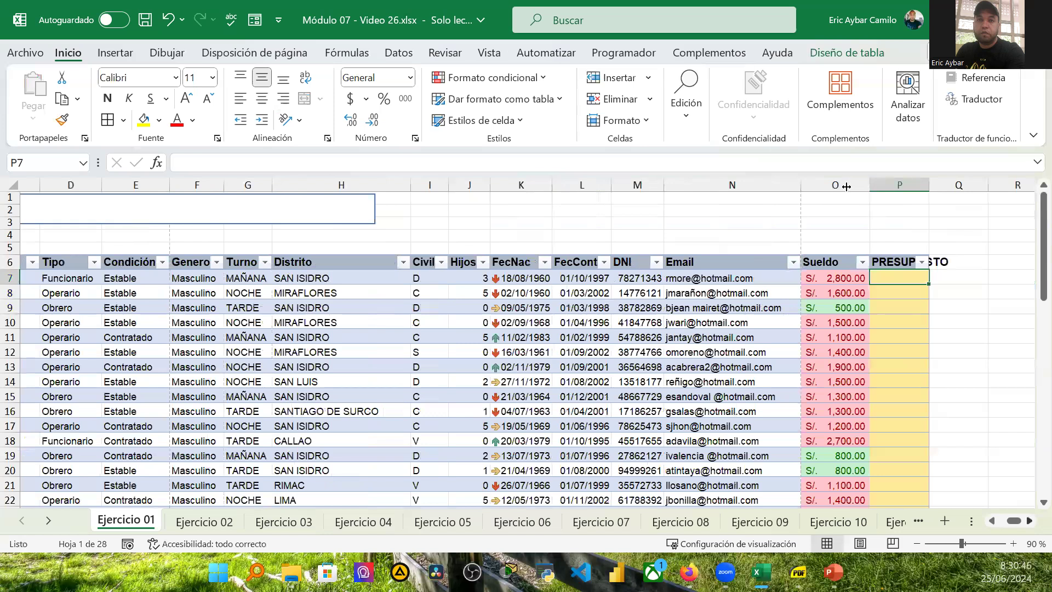
pyautogui.moveTo(846, 187); pyautogui.dragTo(845, 186)
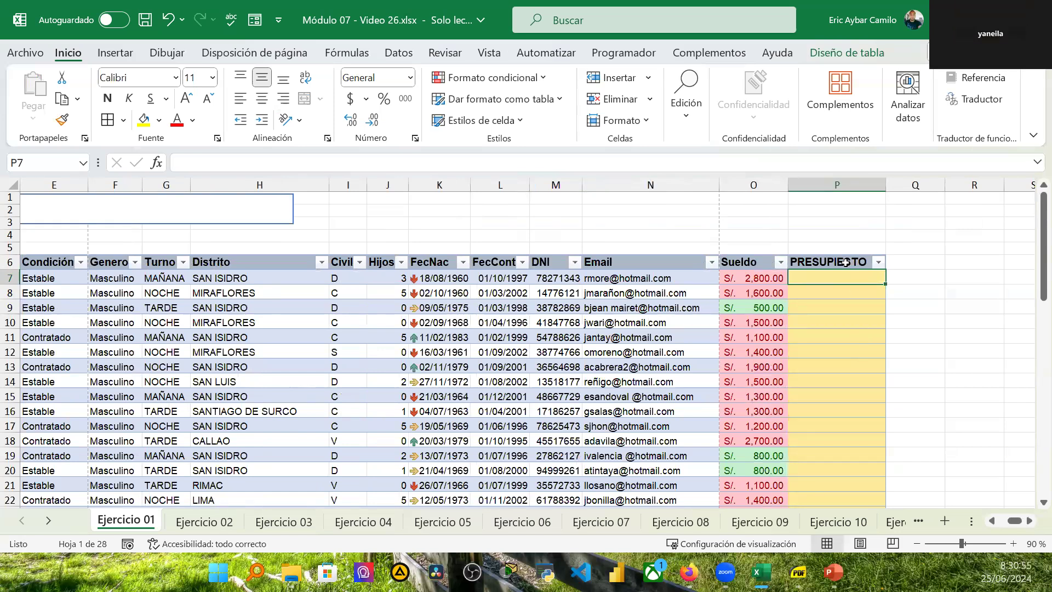
pyautogui.hotkey('ctrl', 'z')
pyautogui.hotkey('ctrl', 'z')
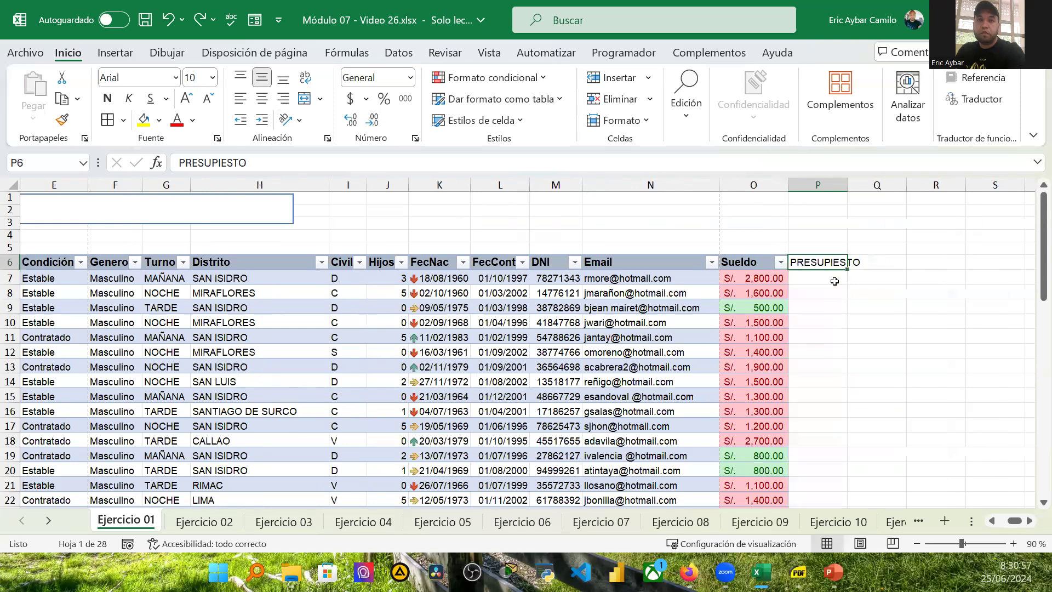
pyautogui.hotkey('ctrl', 'z')
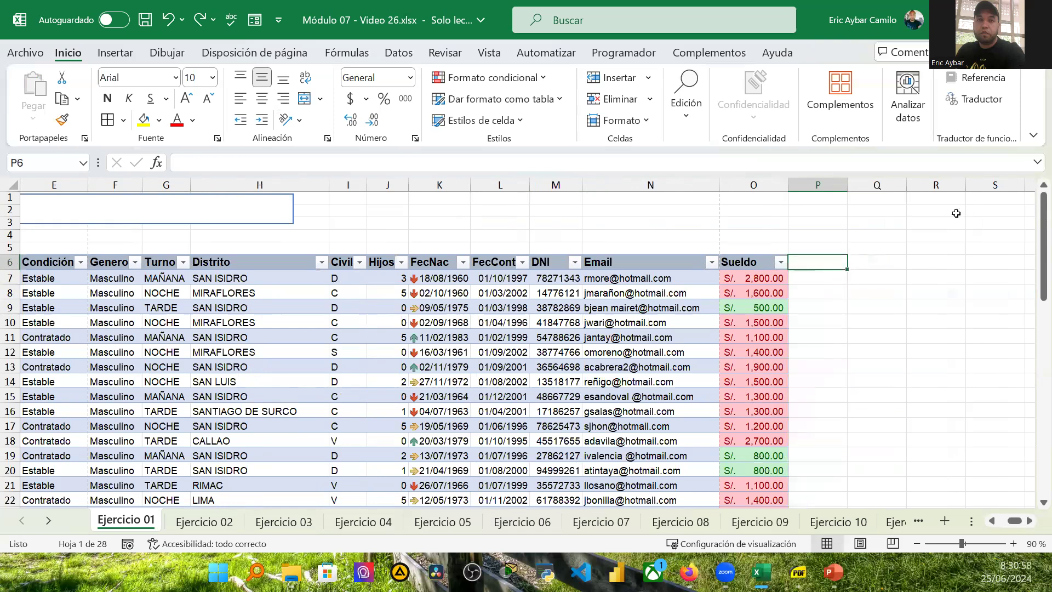
# Step: Enter PRESUPUESTO in cell Q6, one column away from the table, and clear it again
pyautogui.click(727, 234)
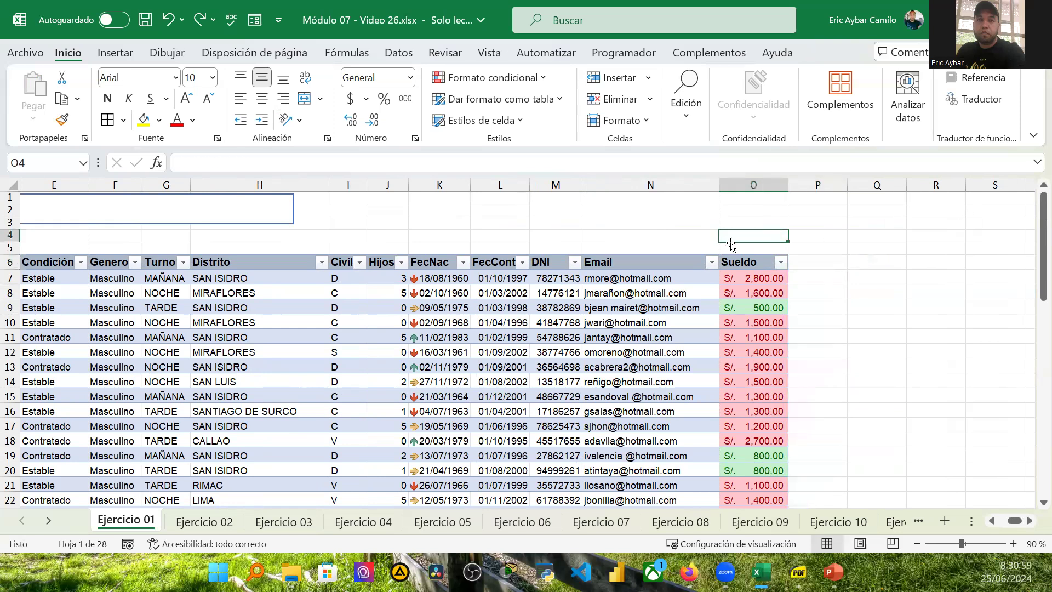
pyautogui.click(805, 261)
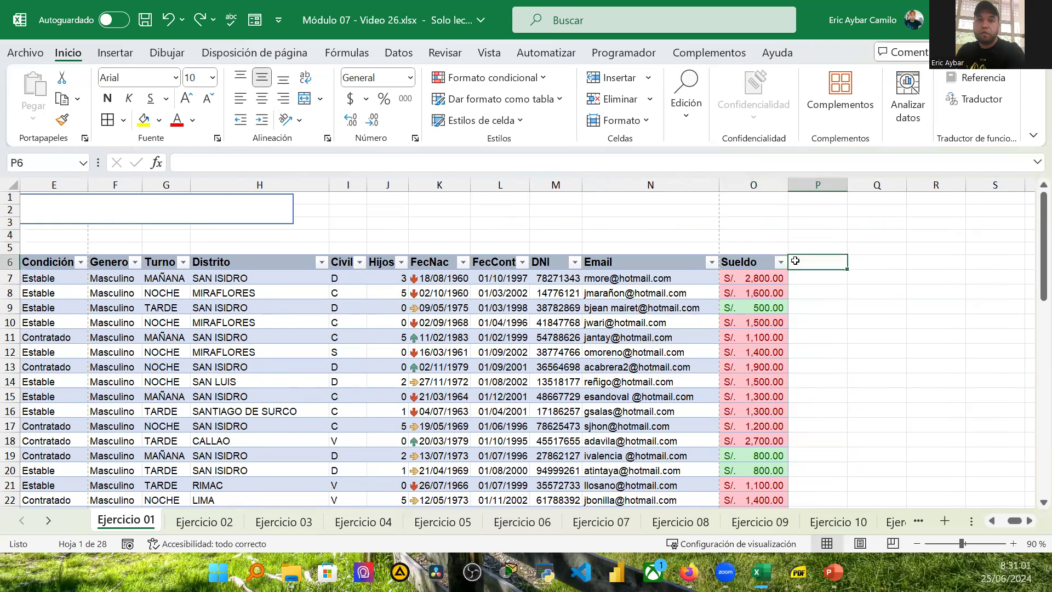
pyautogui.click(880, 262)
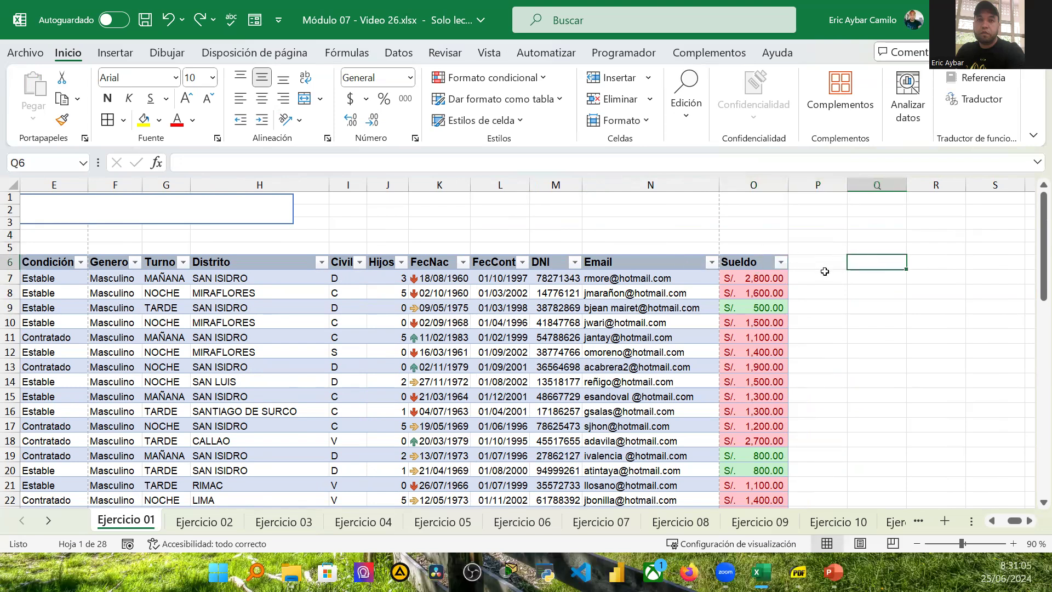
pyautogui.write('P')
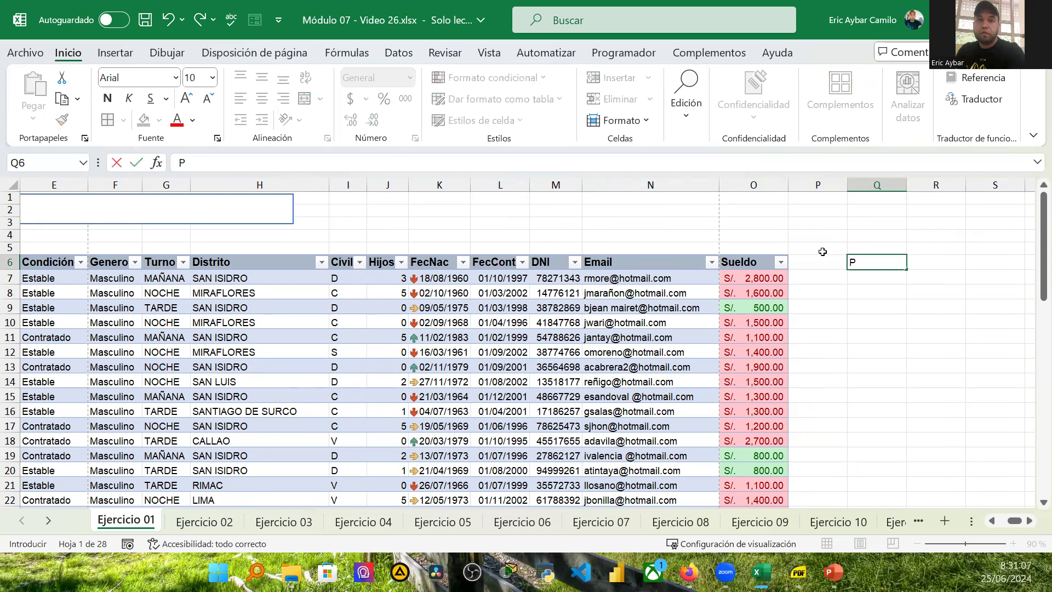
pyautogui.write('RESUPUESTO')
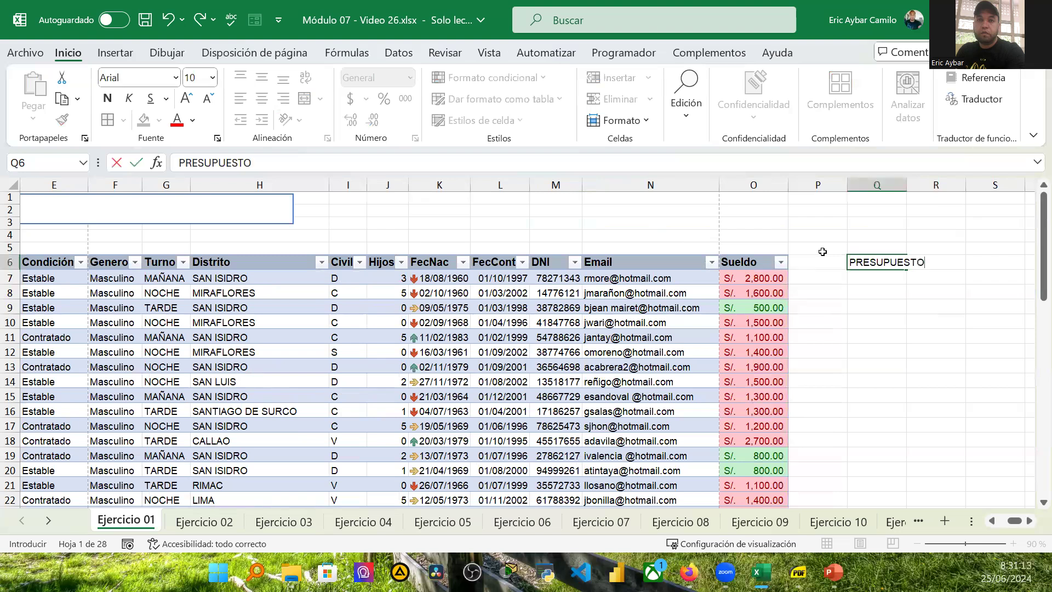
pyautogui.press('Return')
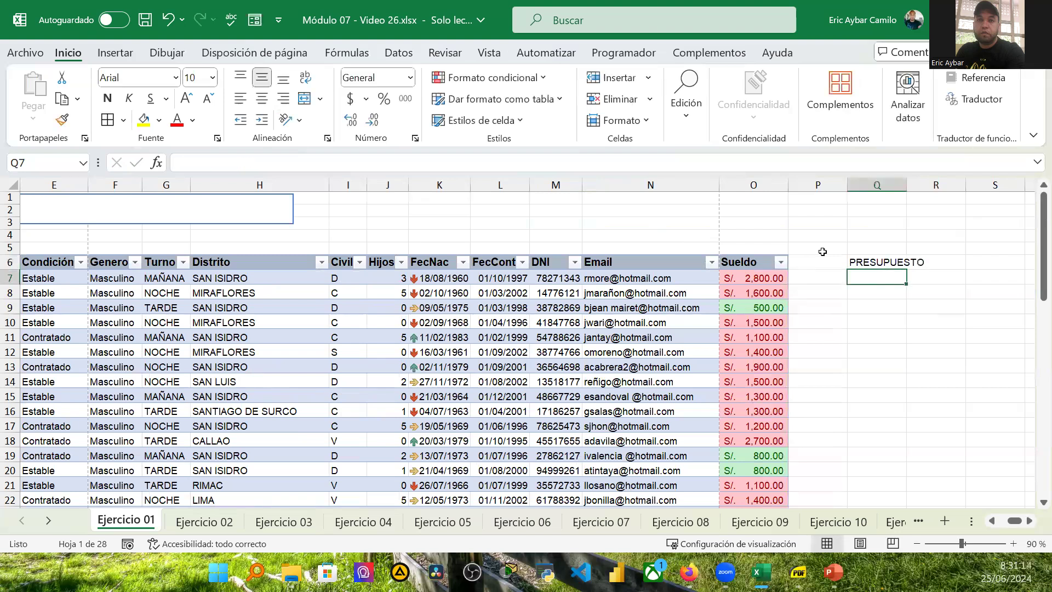
pyautogui.click(882, 263)
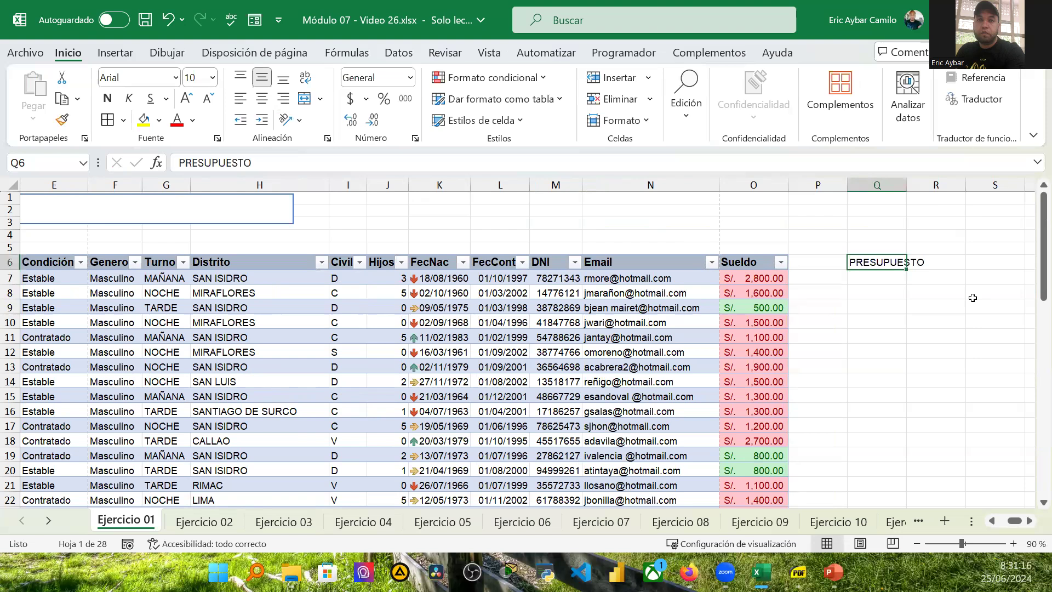
pyautogui.press('Delete')
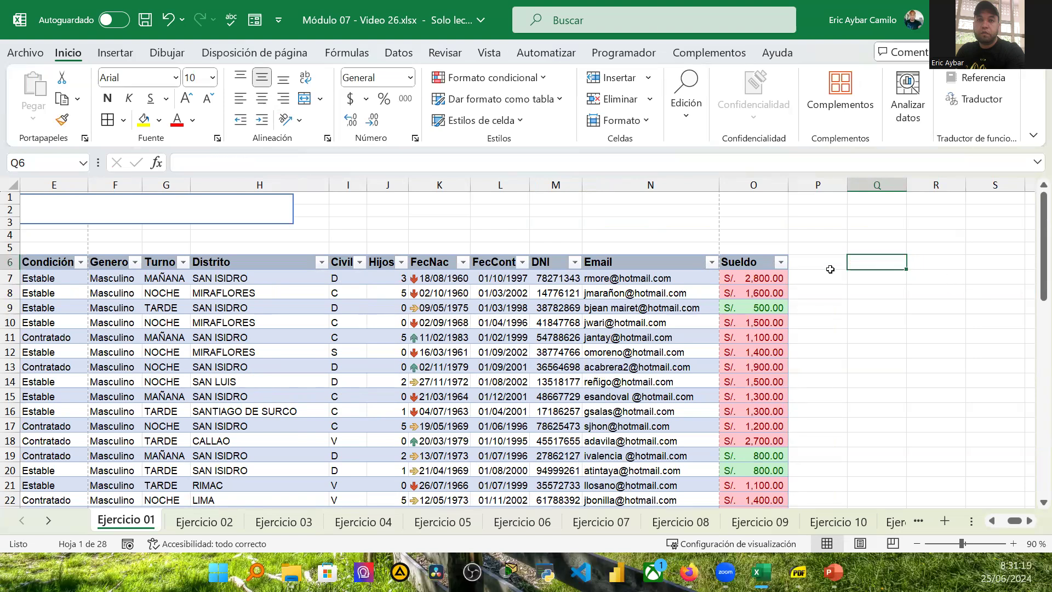
# Step: Add a PRESUPUESTO header in cell P6 to extend the table, and autofit column P's width
pyautogui.click(812, 266)
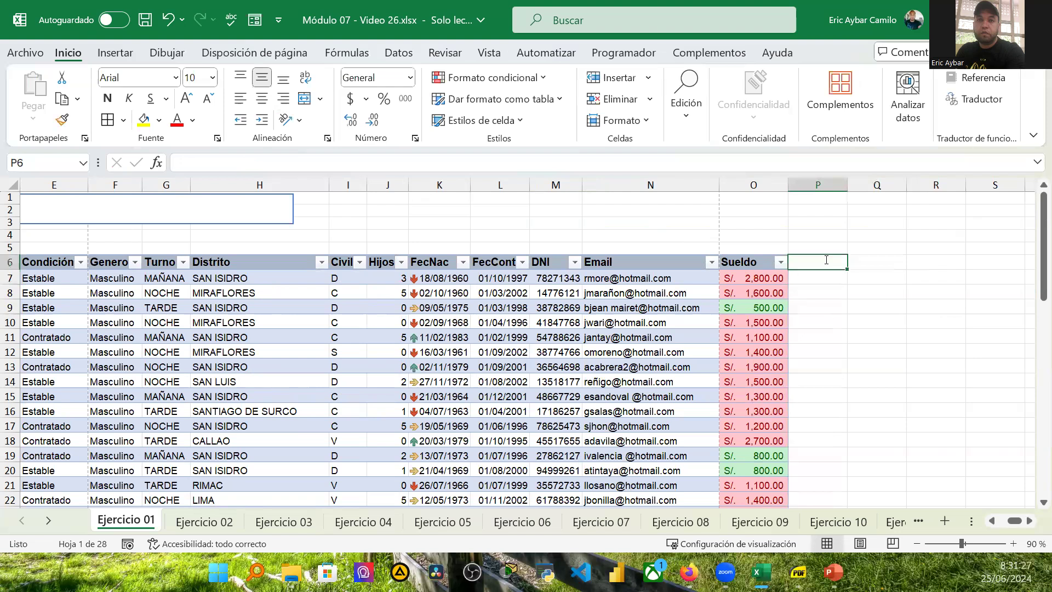
pyautogui.write('PRESUPUESTO')
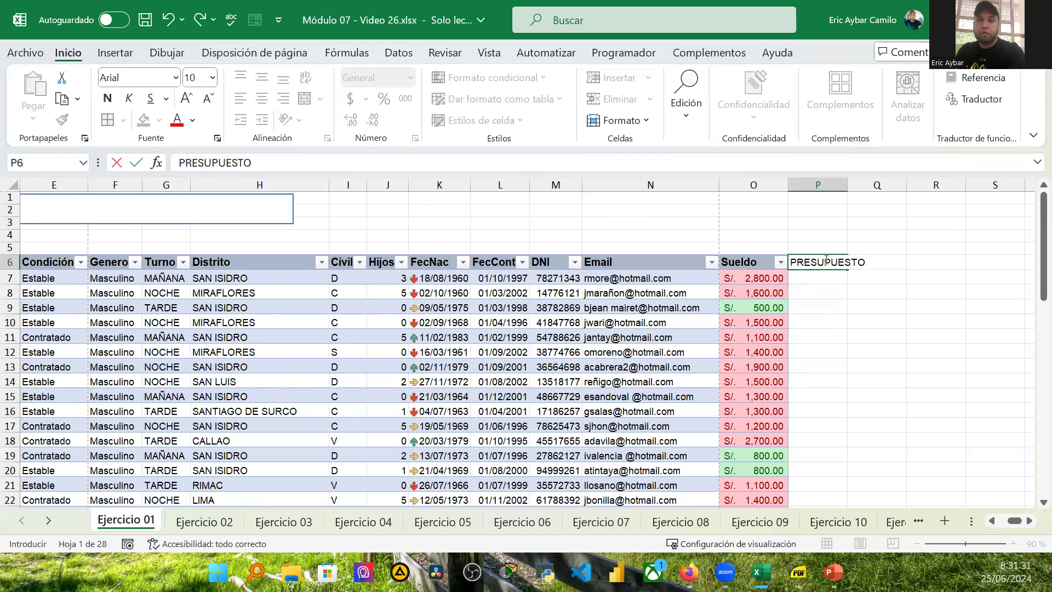
pyautogui.press('Return')
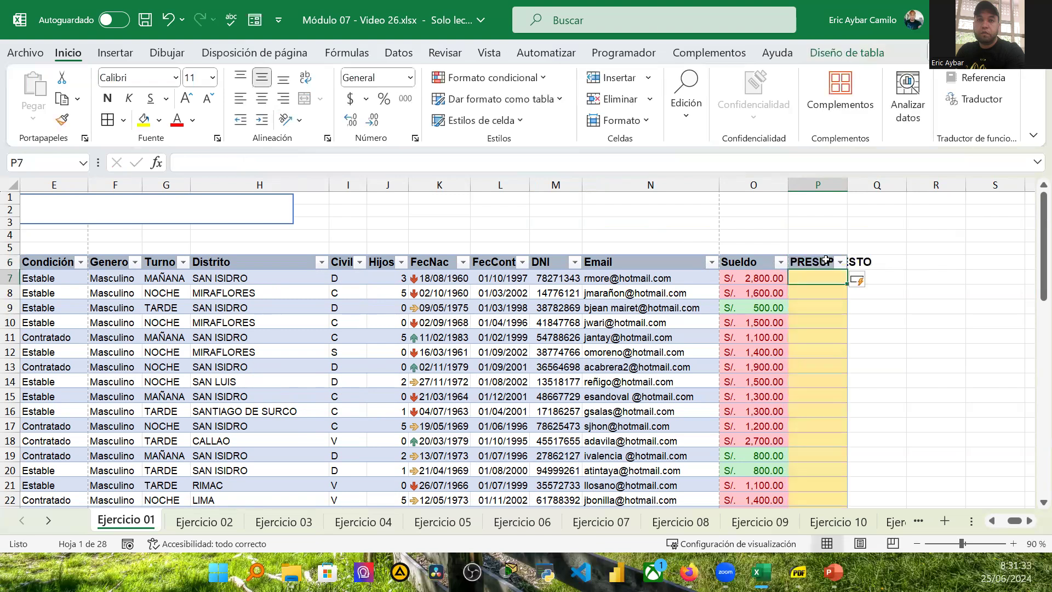
pyautogui.doubleClick(847, 187)
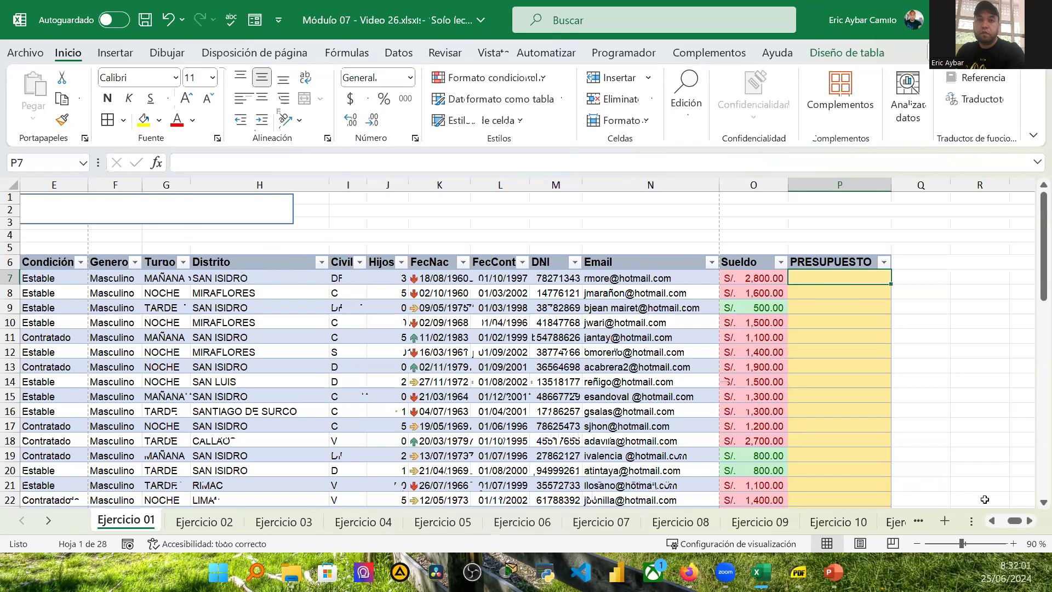
# Step: Insert a new table column before Distrito and widen it
pyautogui.moveTo(1015, 522); pyautogui.dragTo(990, 523)
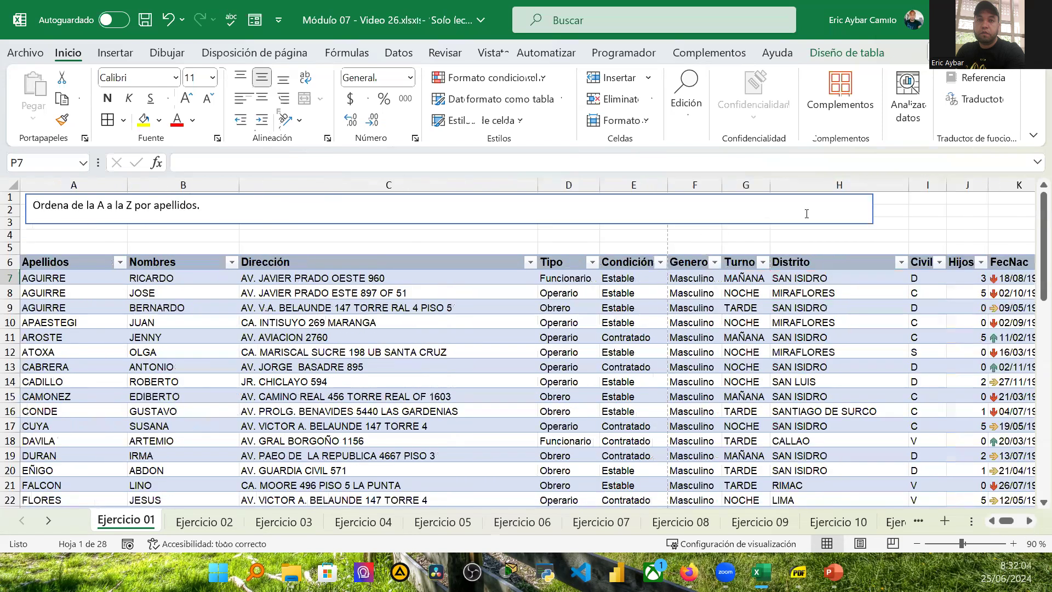
pyautogui.click(844, 262)
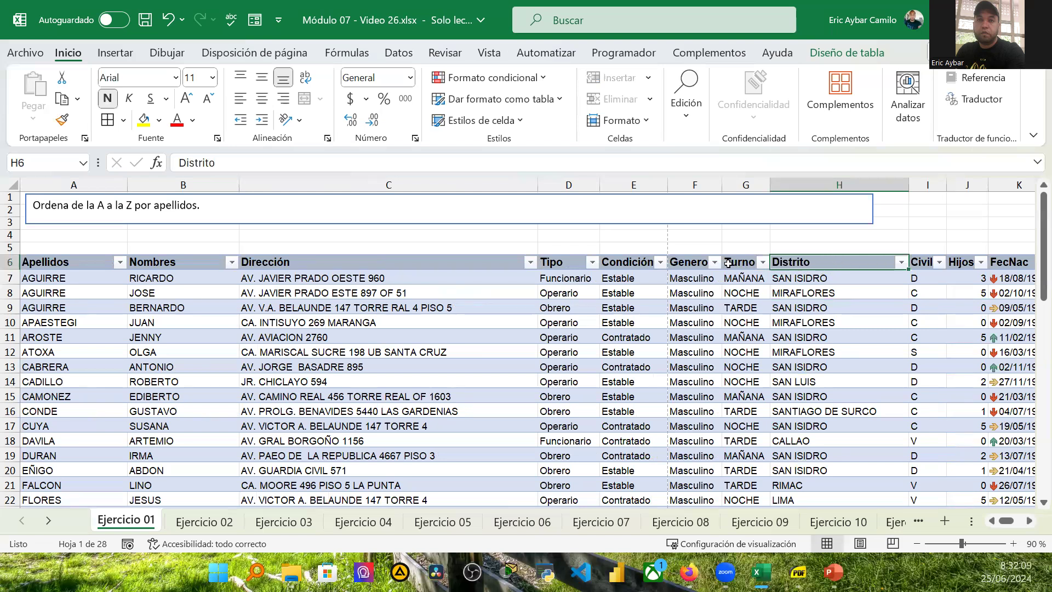
pyautogui.click(781, 185)
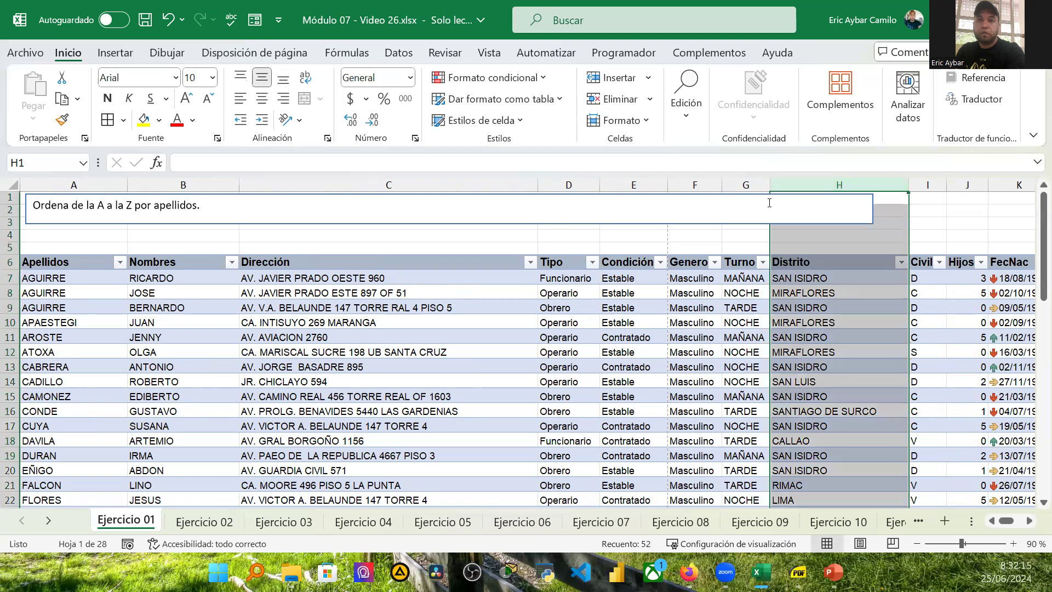
pyautogui.hotkey('ctrl', '+')
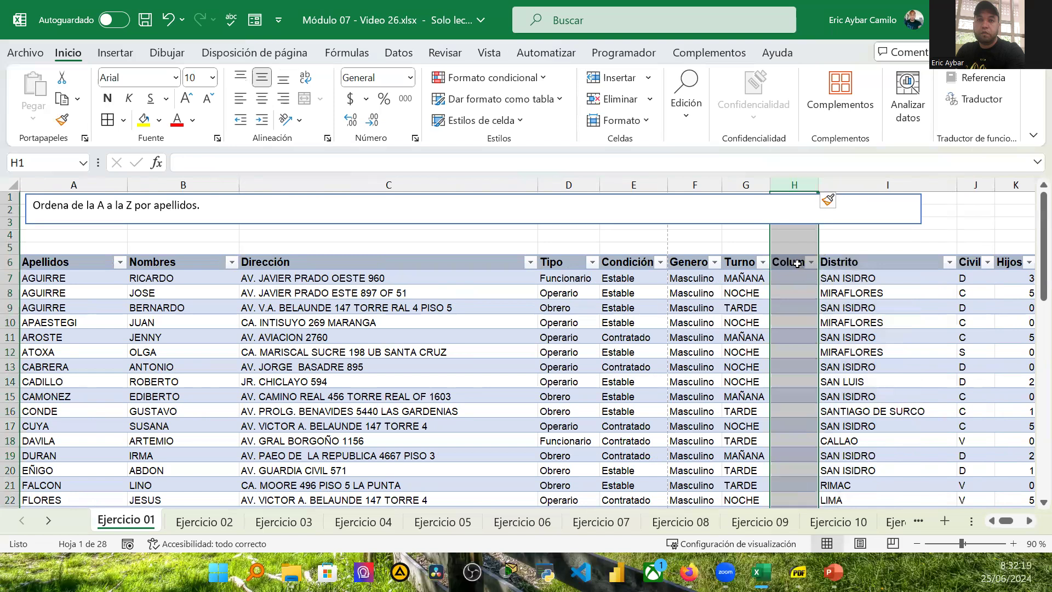
pyautogui.moveTo(818, 185); pyautogui.dragTo(839, 186)
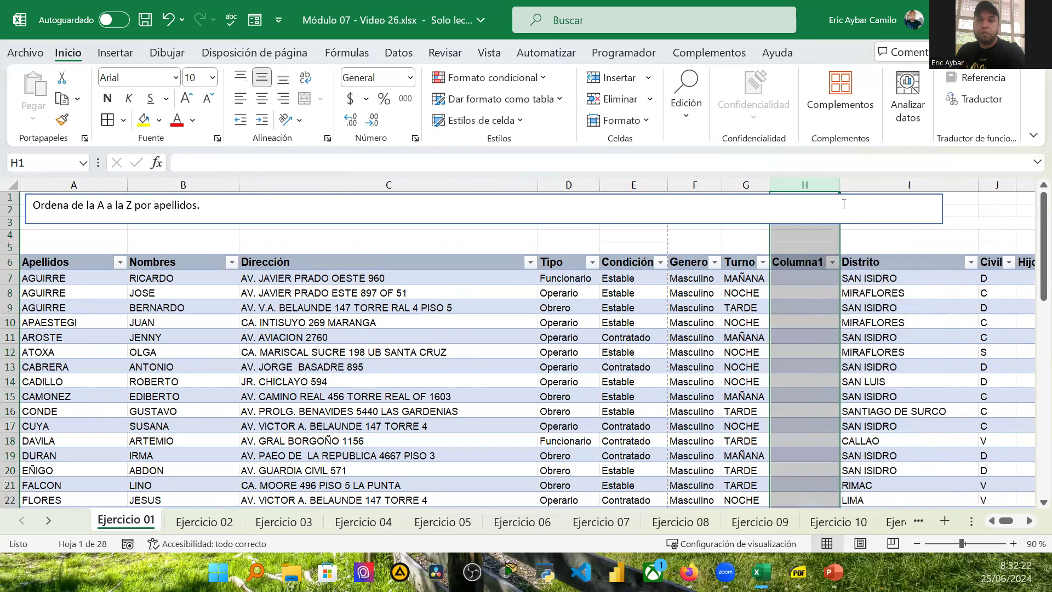
# Step: Rename the new column's header to COSAS and open its filter list briefly
pyautogui.click(810, 264)
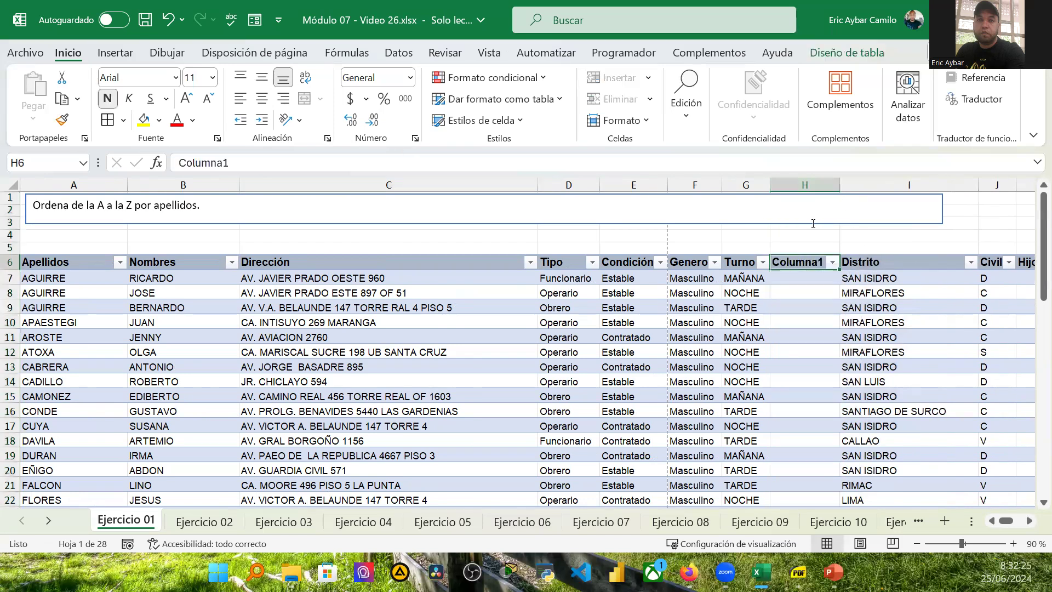
pyautogui.doubleClick(240, 162)
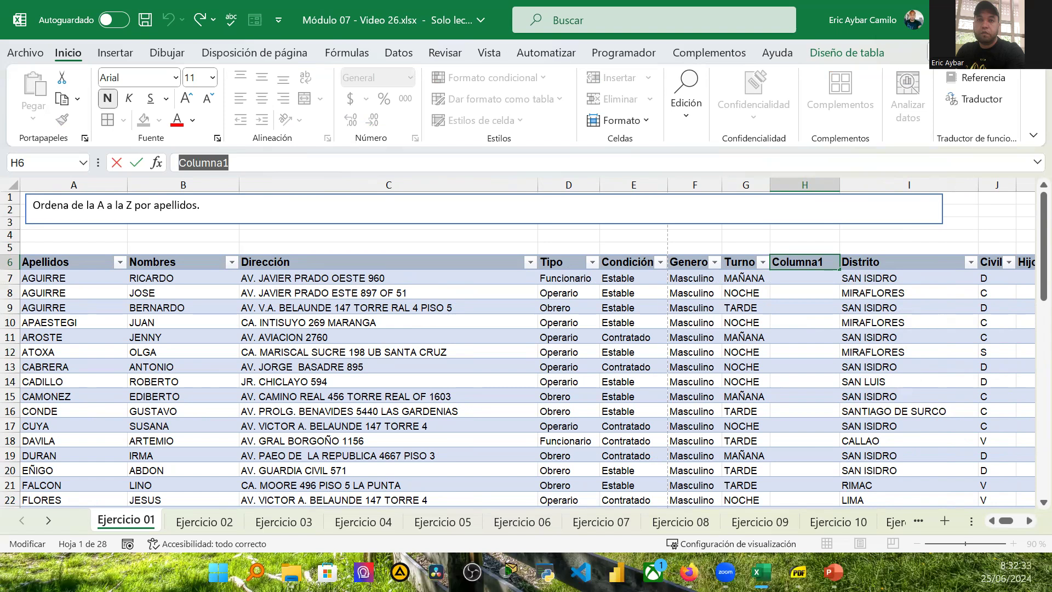
pyautogui.write('COSAS')
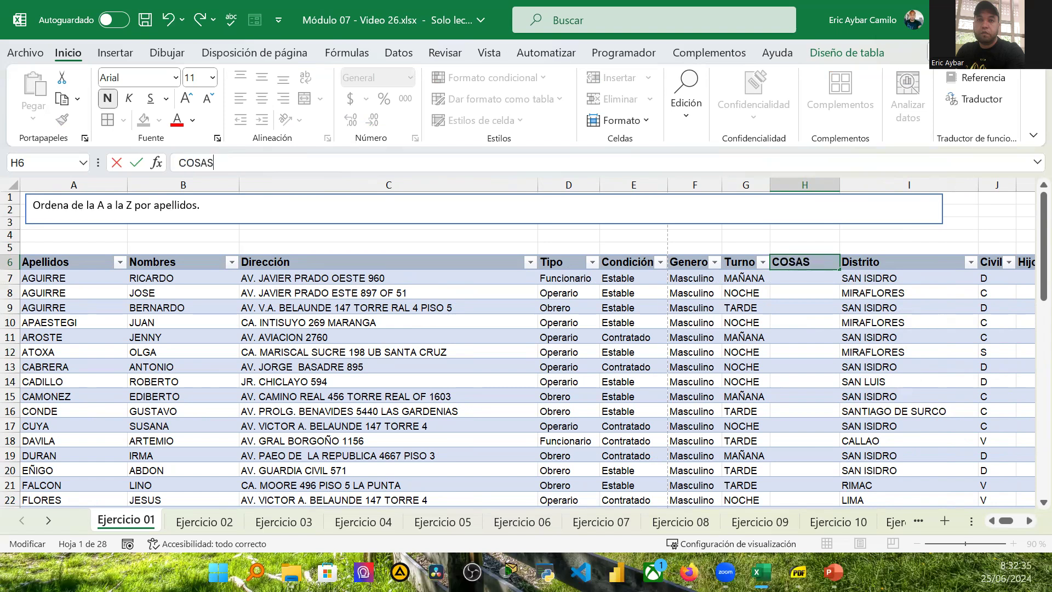
pyautogui.press('Return')
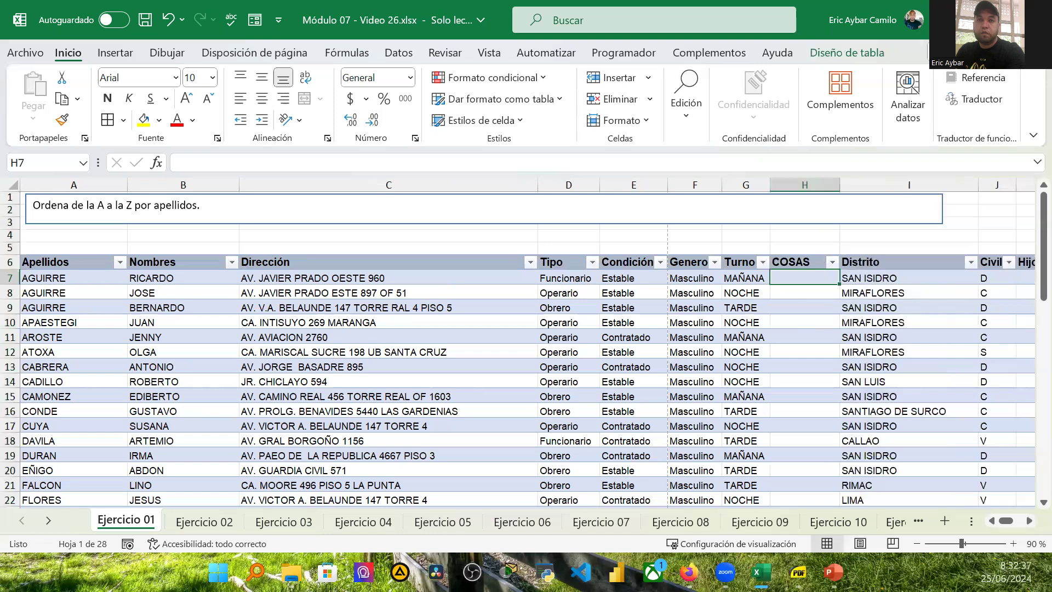
pyautogui.click(832, 262)
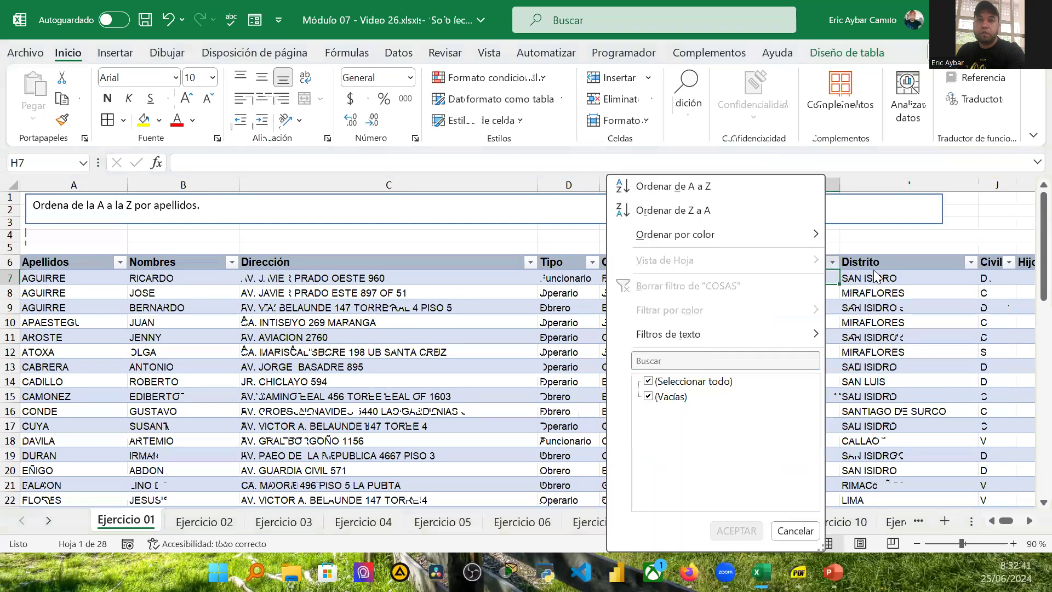
pyautogui.press('Escape')
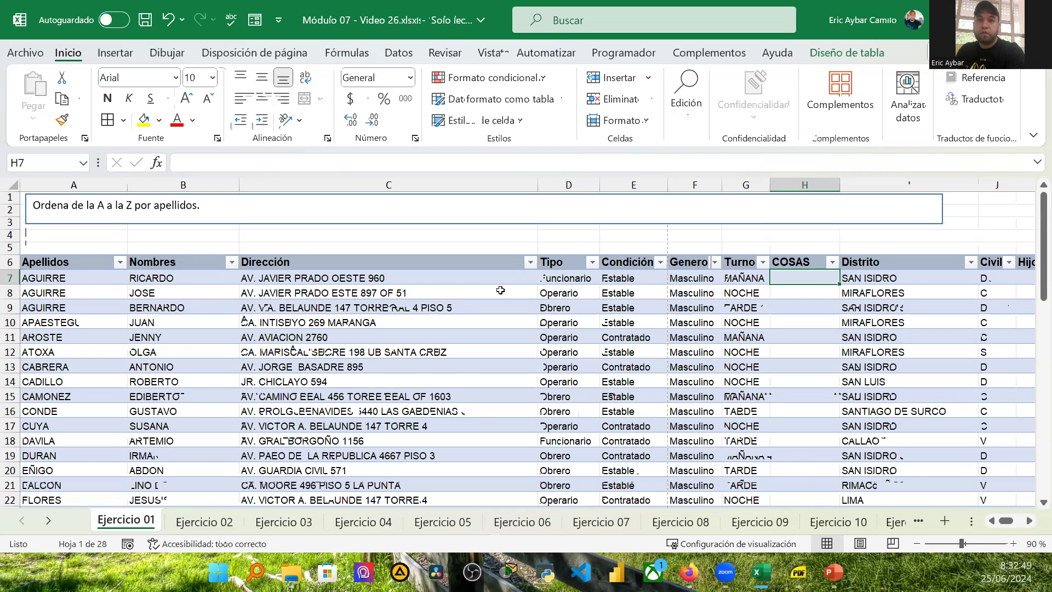
# Step: Undo the COSAS column, the PRESUPUESTO header and the earlier clearing of the Apellidos filter
pyautogui.click(1030, 520)
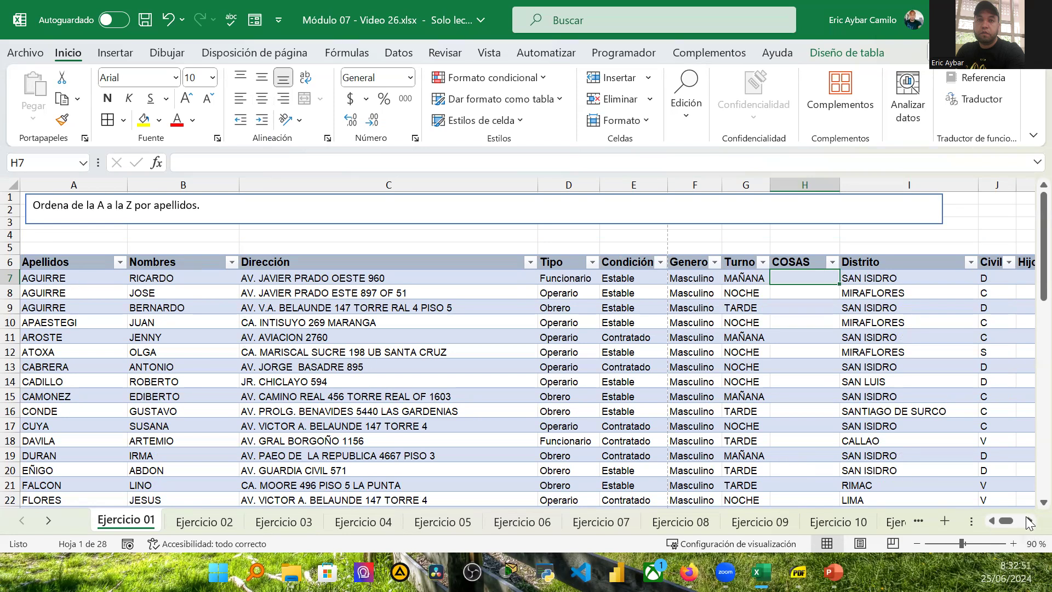
pyautogui.click(1030, 522)
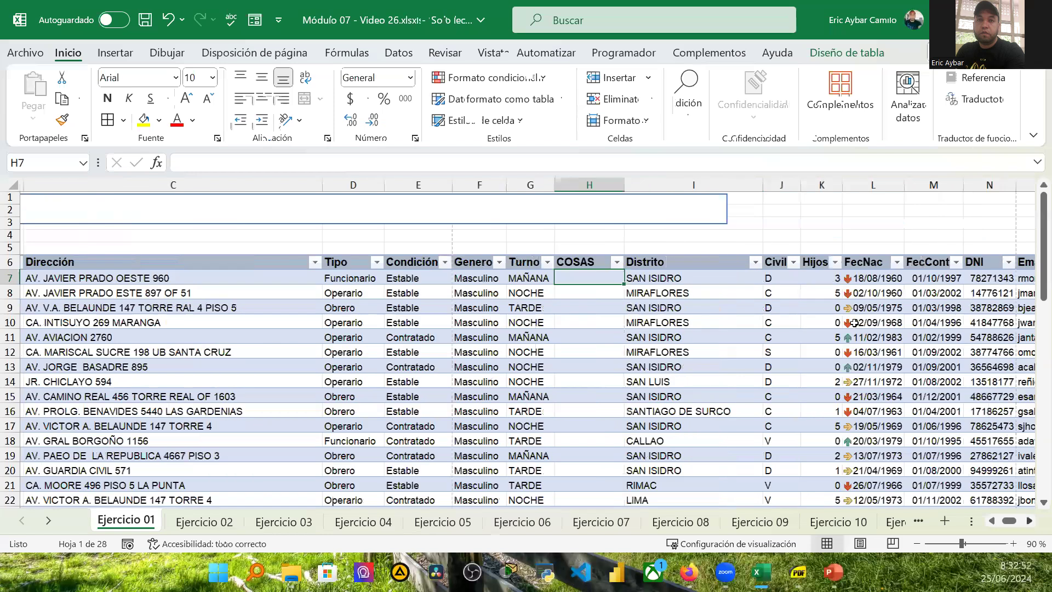
pyautogui.hscroll(2, 755, 340)
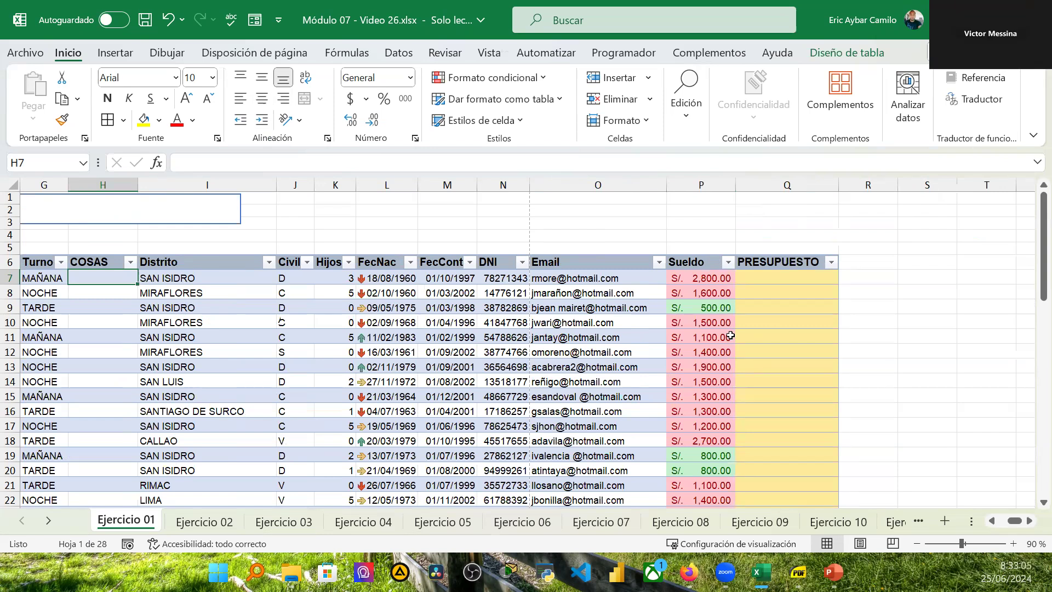
pyautogui.hotkey('ctrl', 'z')
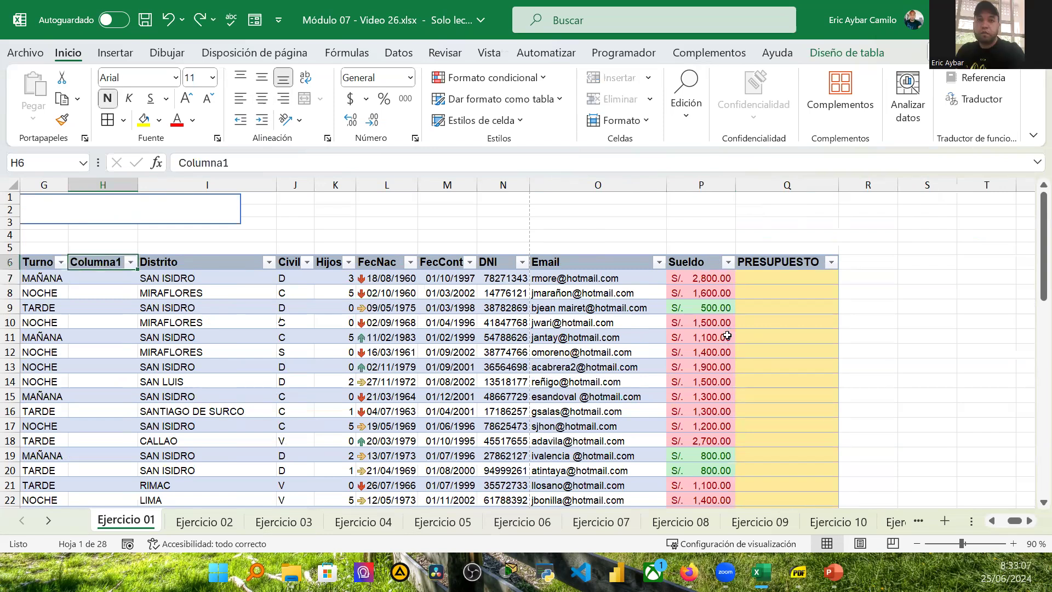
pyautogui.hotkey('ctrl', 'z')
pyautogui.hotkey('ctrl', 'z')
pyautogui.hotkey('ctrl', 'z')
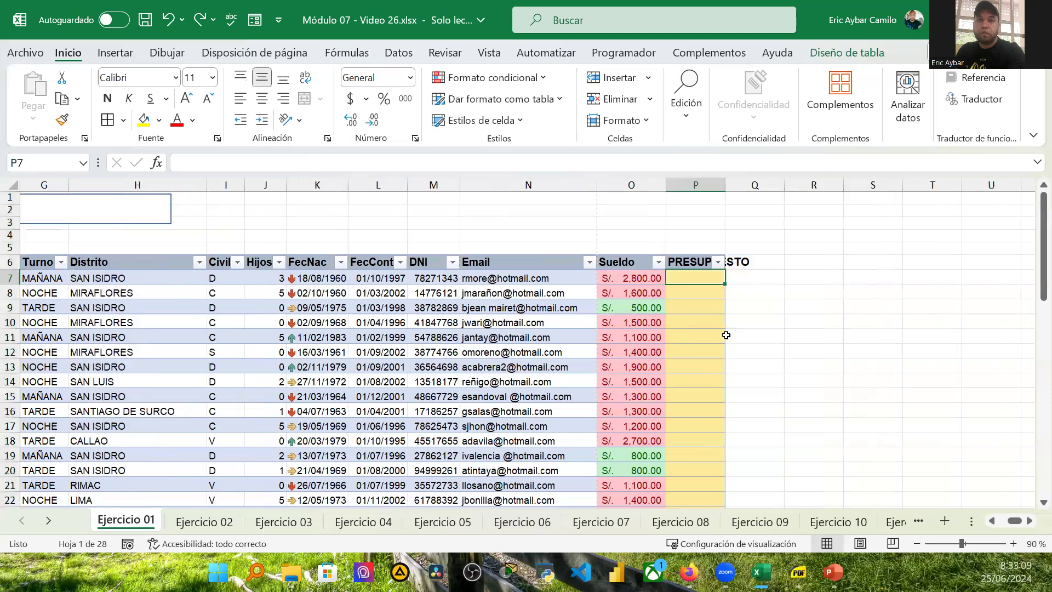
pyautogui.hotkey('ctrl', 'z')
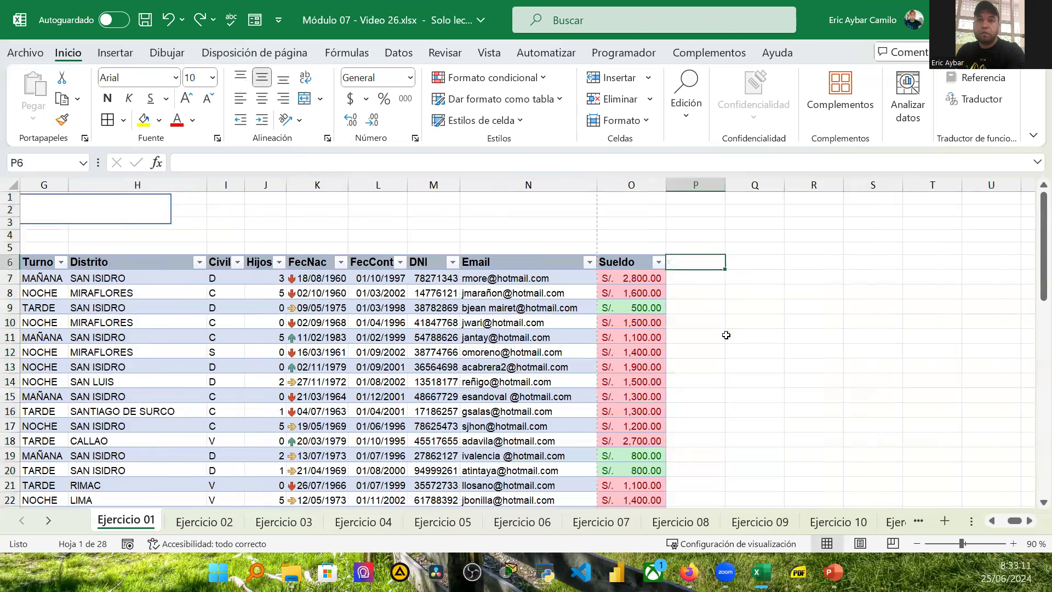
pyautogui.hotkey('ctrl', 'z')
pyautogui.hotkey('ctrl', 'z')
pyautogui.hotkey('ctrl', 'z')
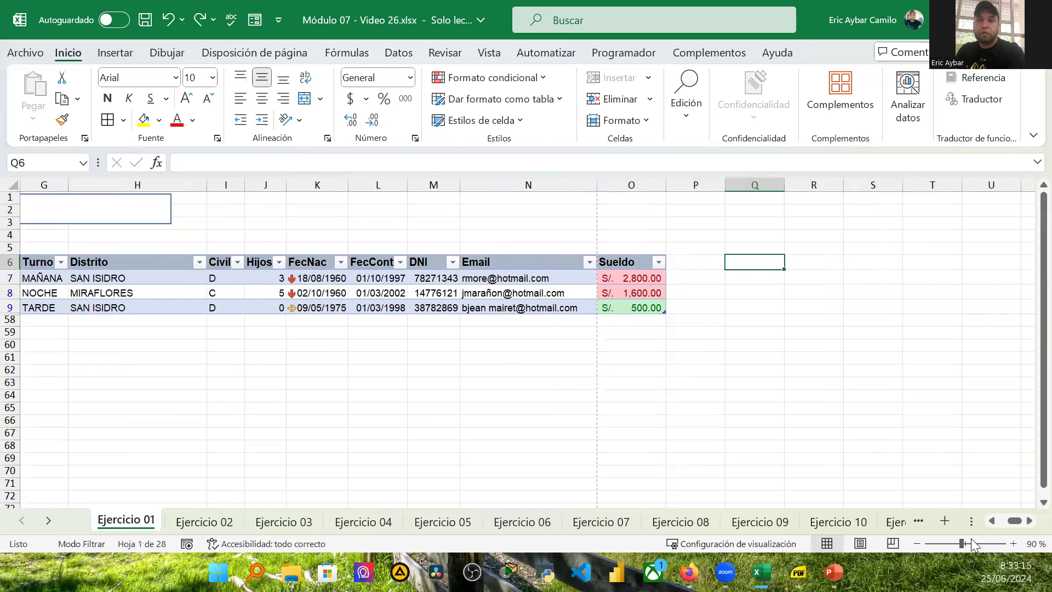
# Step: Clear the filter on the Apellidos column by selecting all values
pyautogui.moveTo(1014, 522); pyautogui.dragTo(966, 523)
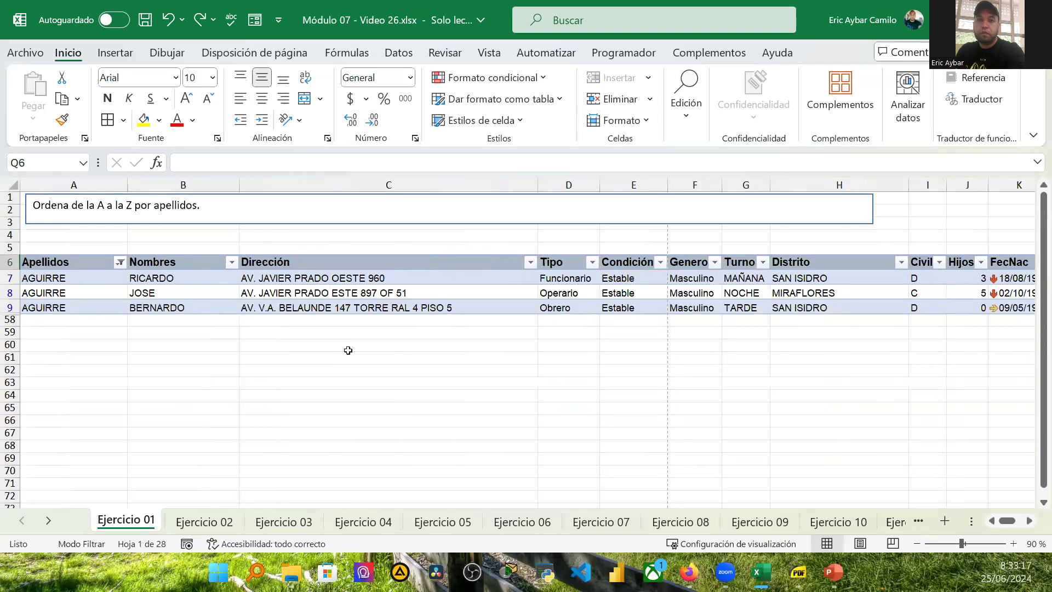
pyautogui.click(119, 262)
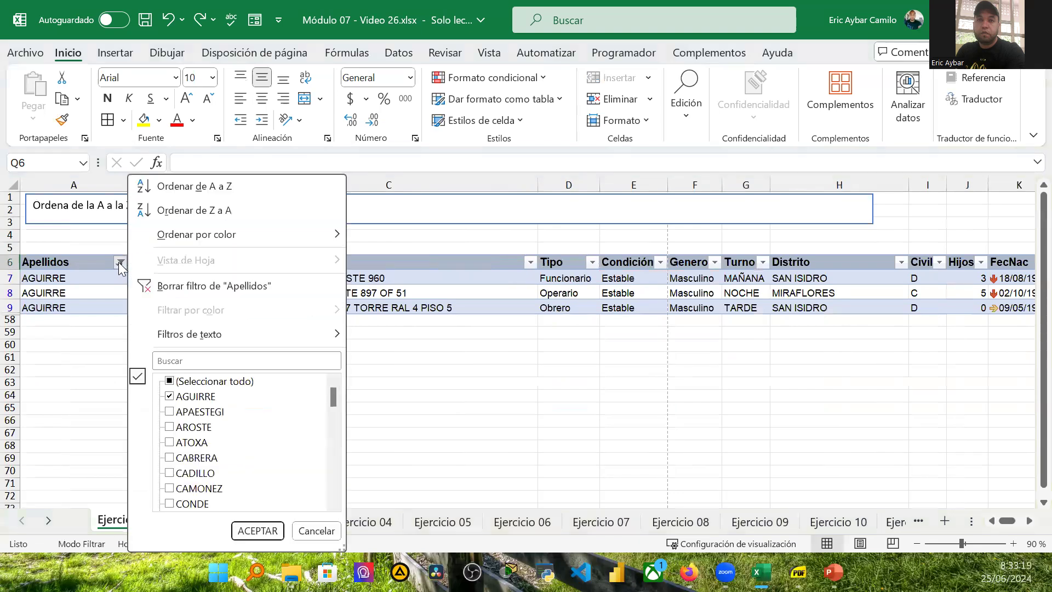
pyautogui.click(169, 382)
pyautogui.click(256, 529)
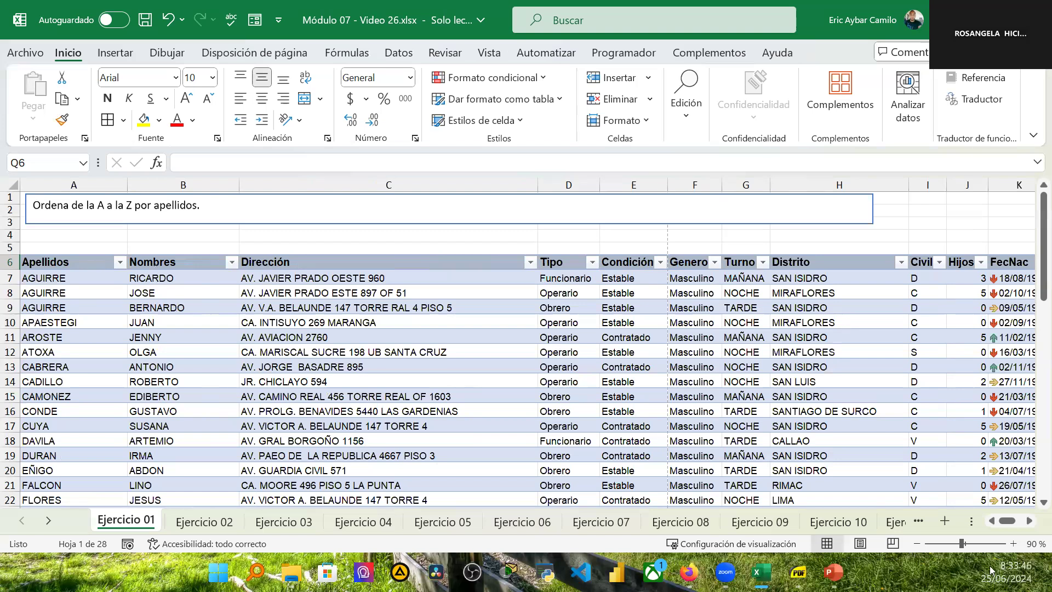
pyautogui.click(1028, 521)
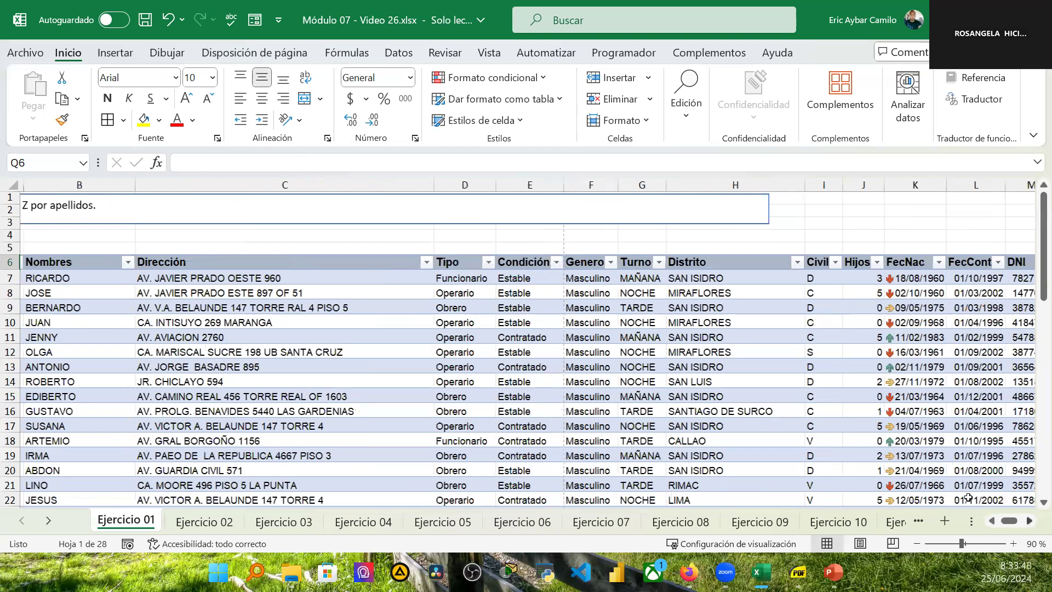
pyautogui.hscroll(2, 518, 280)
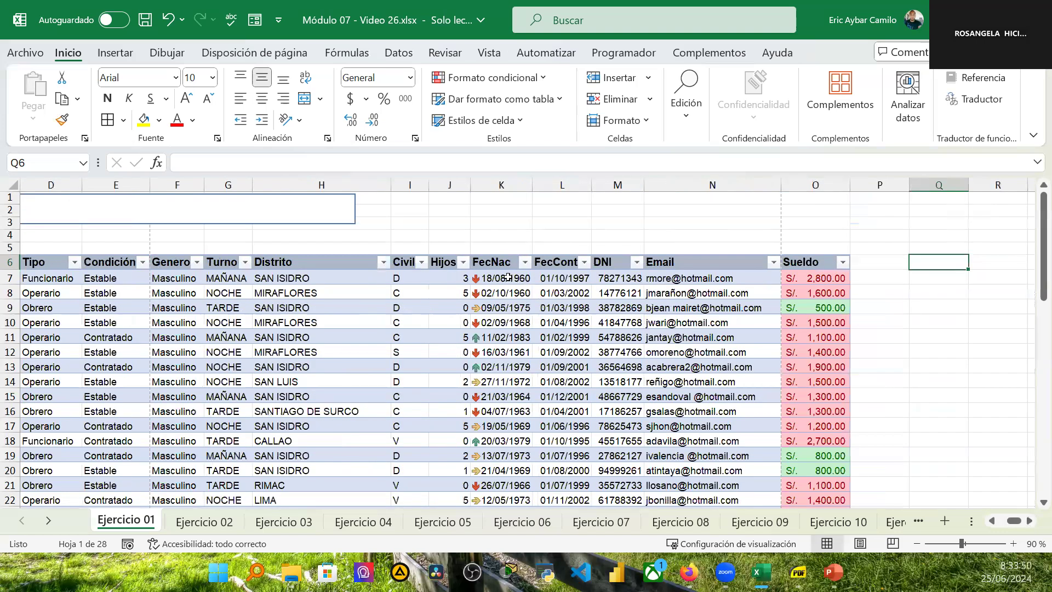
pyautogui.click(504, 278)
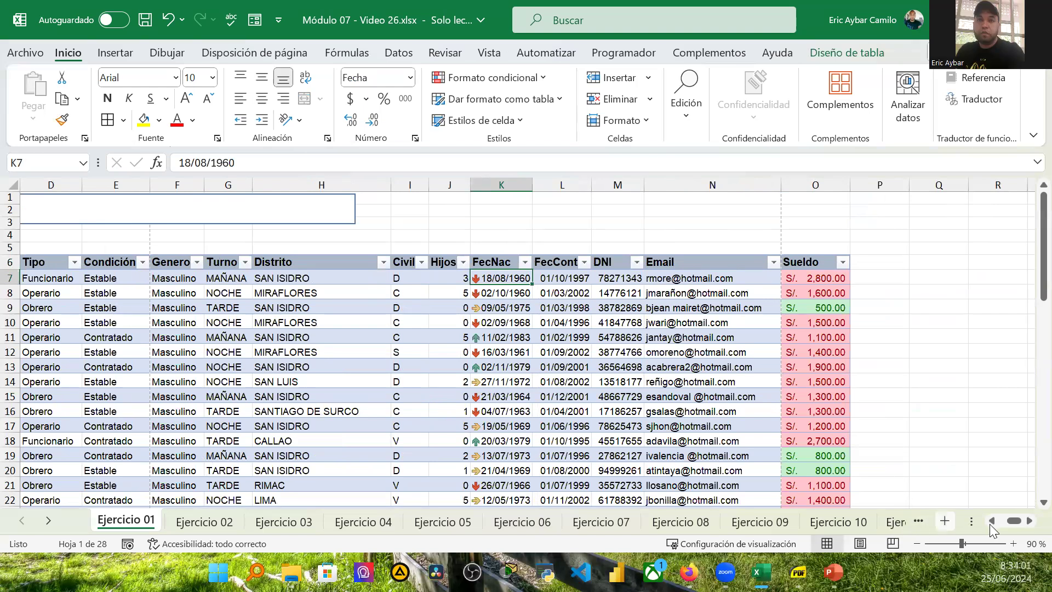
pyautogui.moveTo(1019, 522)
pyautogui.mouseDown()
pyautogui.moveTo(994, 520)
pyautogui.moveTo(1007, 519)
pyautogui.mouseUp()
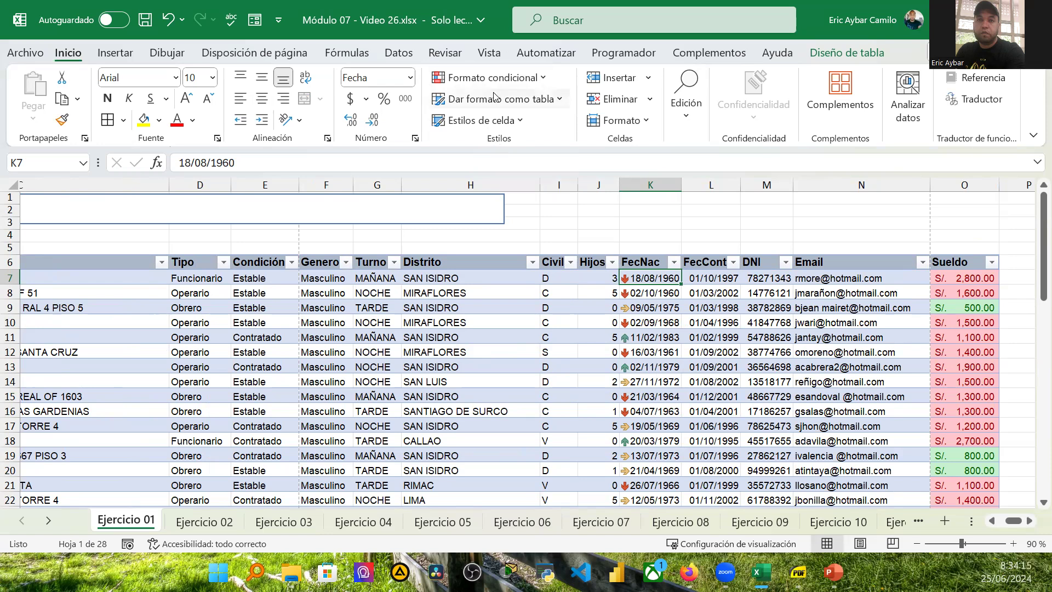
pyautogui.click(547, 80)
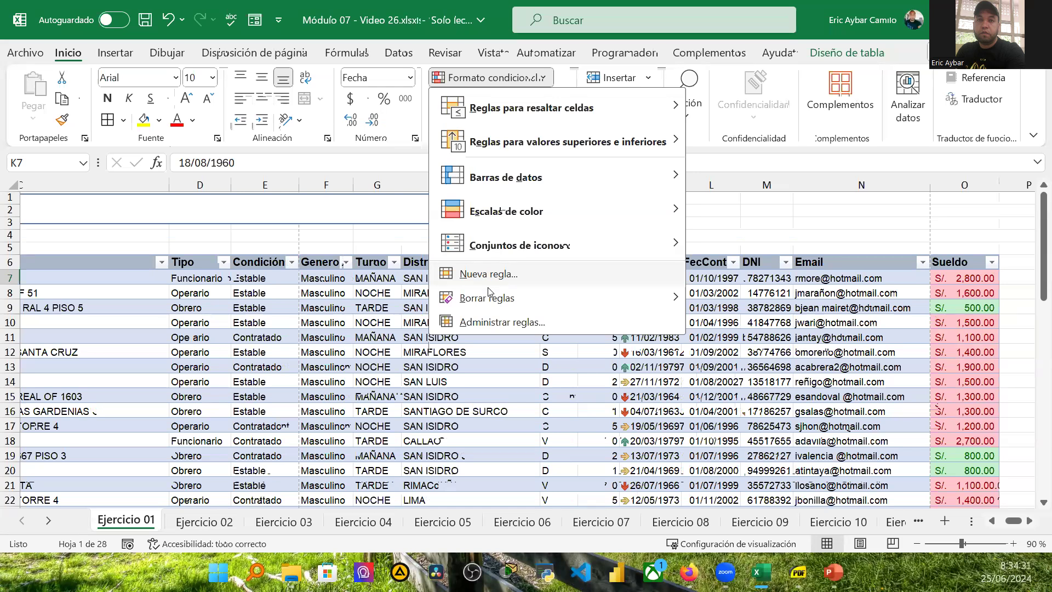
pyautogui.click(499, 274)
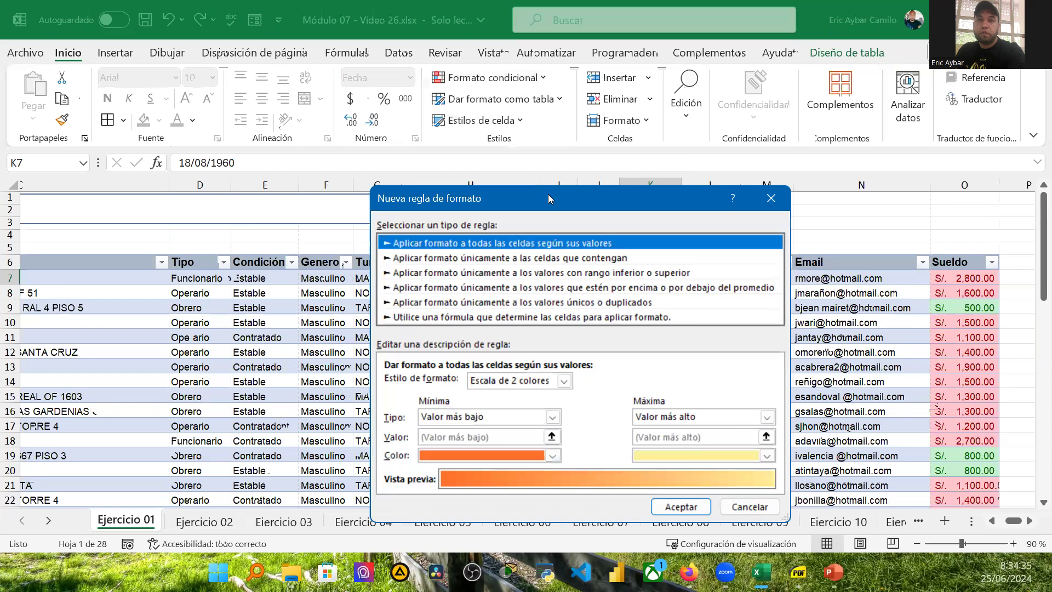
pyautogui.moveTo(270, 287); pyautogui.dragTo(142, 168)
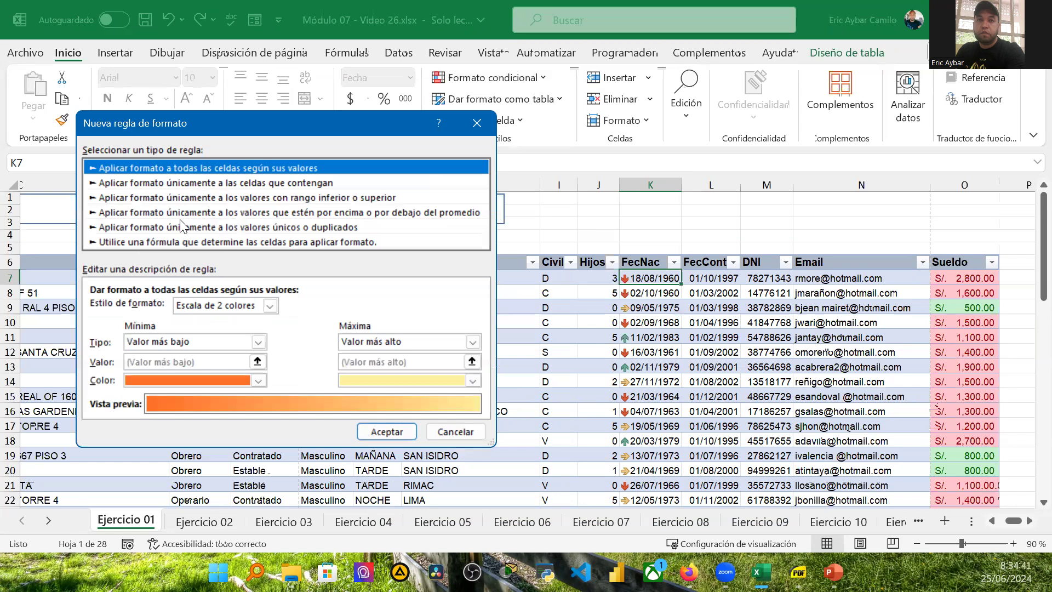
pyautogui.click(270, 305)
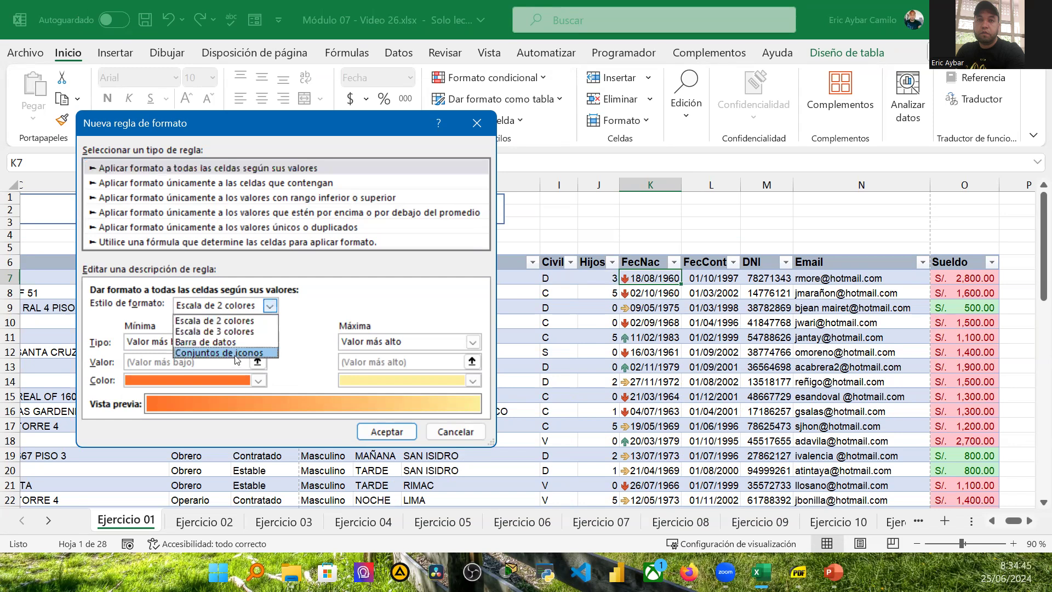
pyautogui.click(239, 353)
pyautogui.click(269, 328)
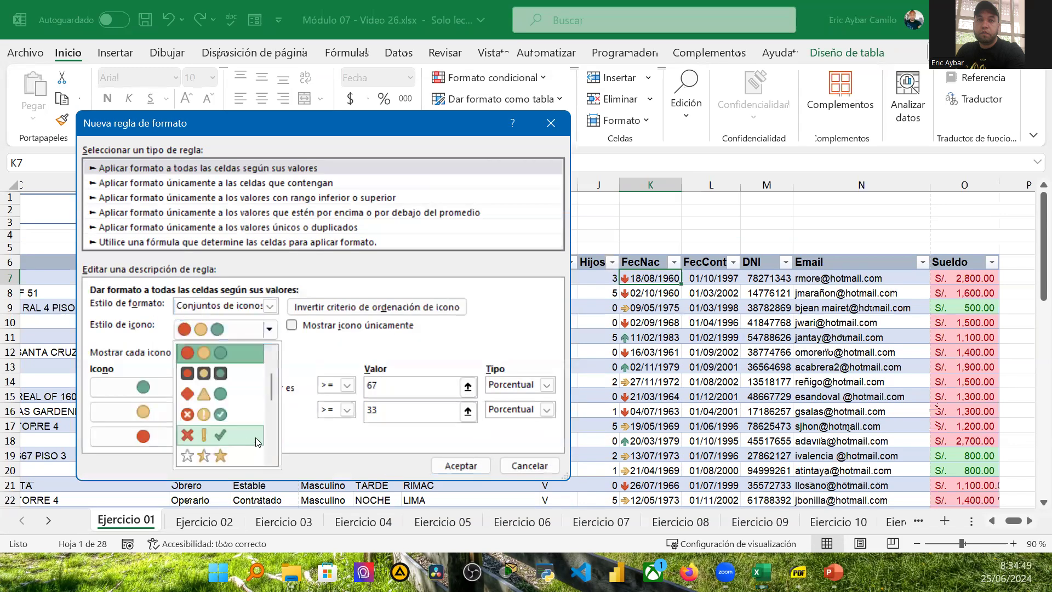
pyautogui.scroll(-3, 219, 420)
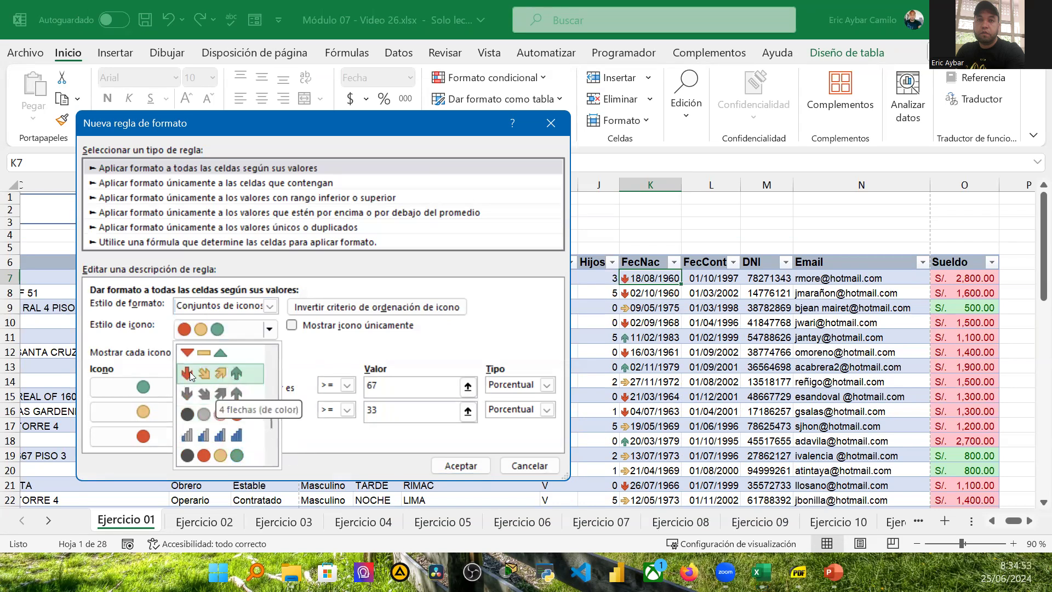
pyautogui.scroll(-1, 247, 385)
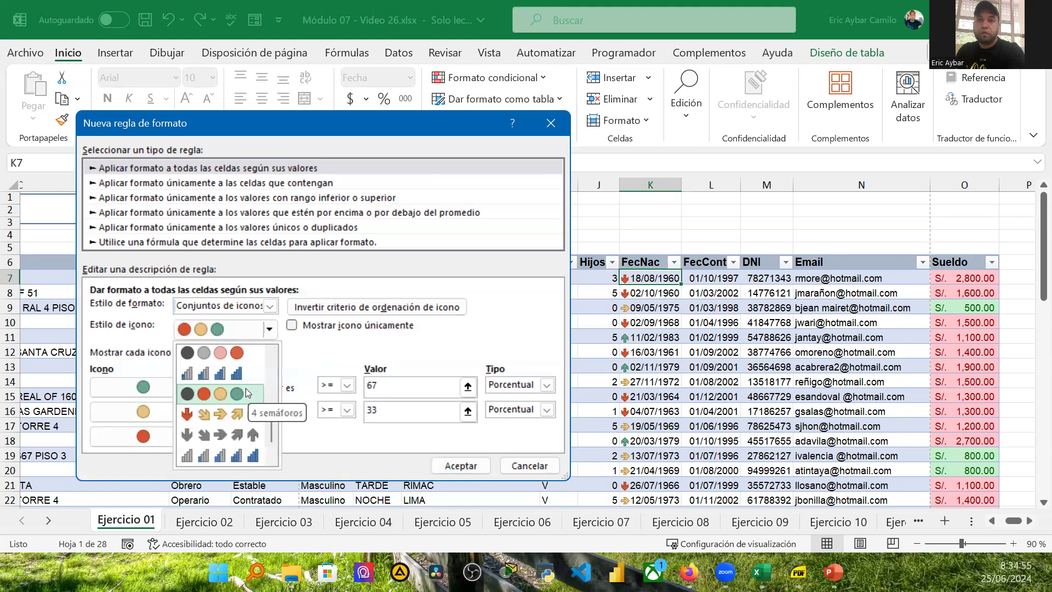
pyautogui.scroll(-1, 228, 416)
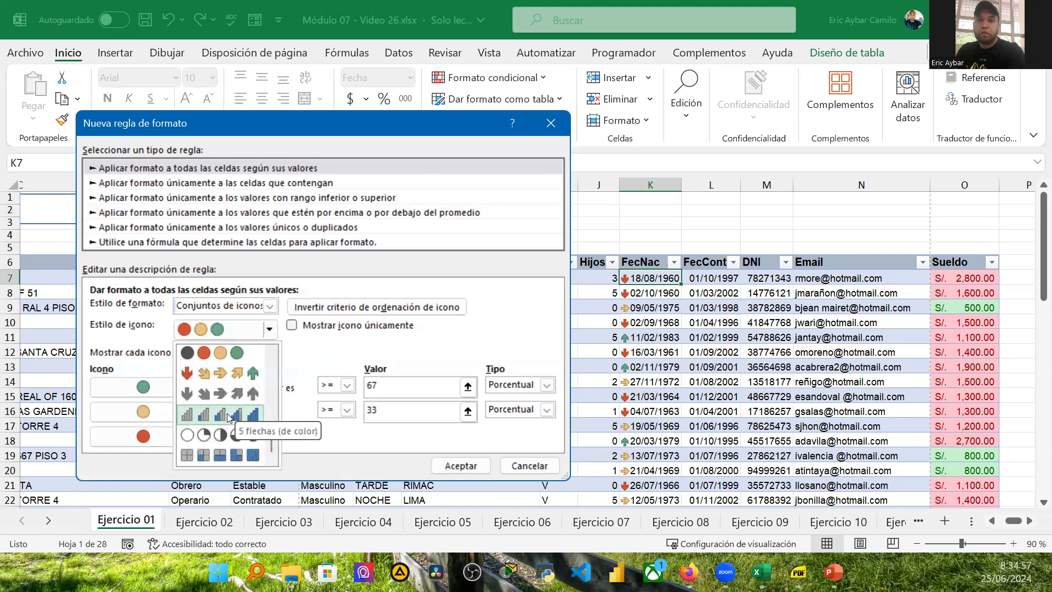
pyautogui.scroll(2, 228, 417)
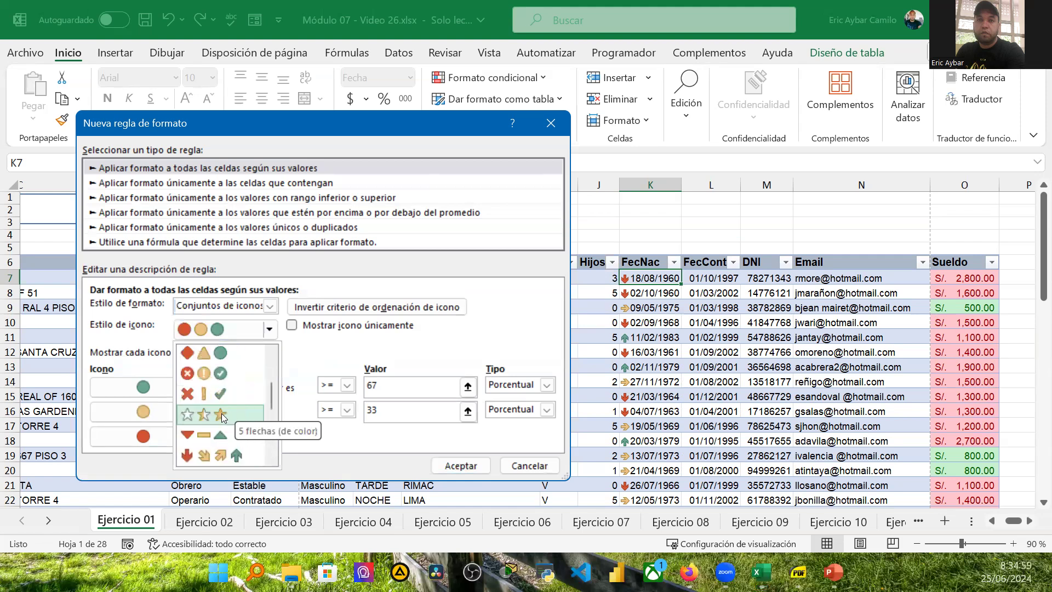
pyautogui.scroll(1, 211, 440)
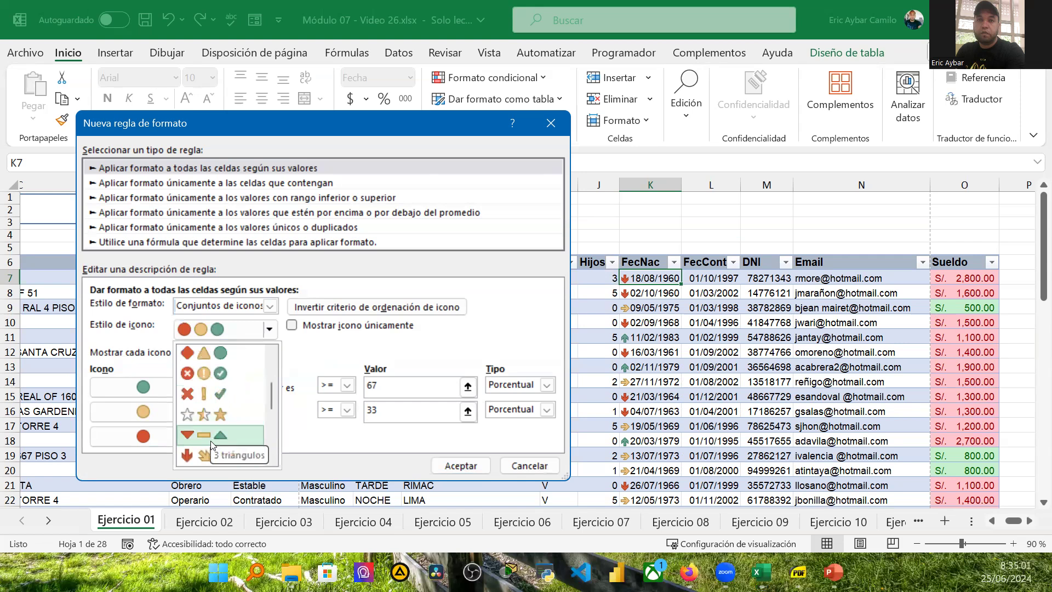
pyautogui.scroll(-1, 211, 441)
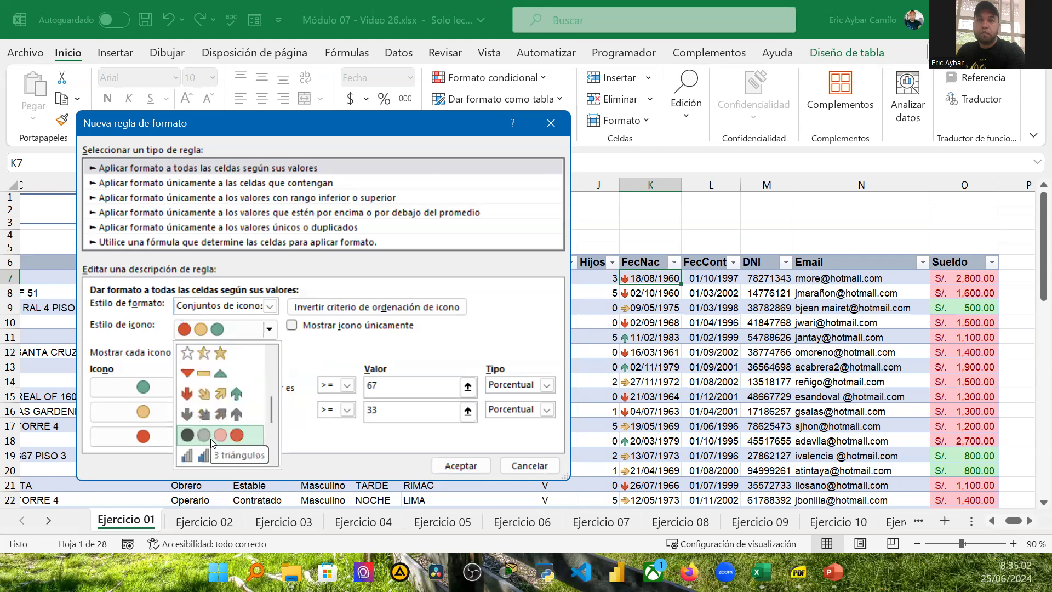
pyautogui.click(205, 395)
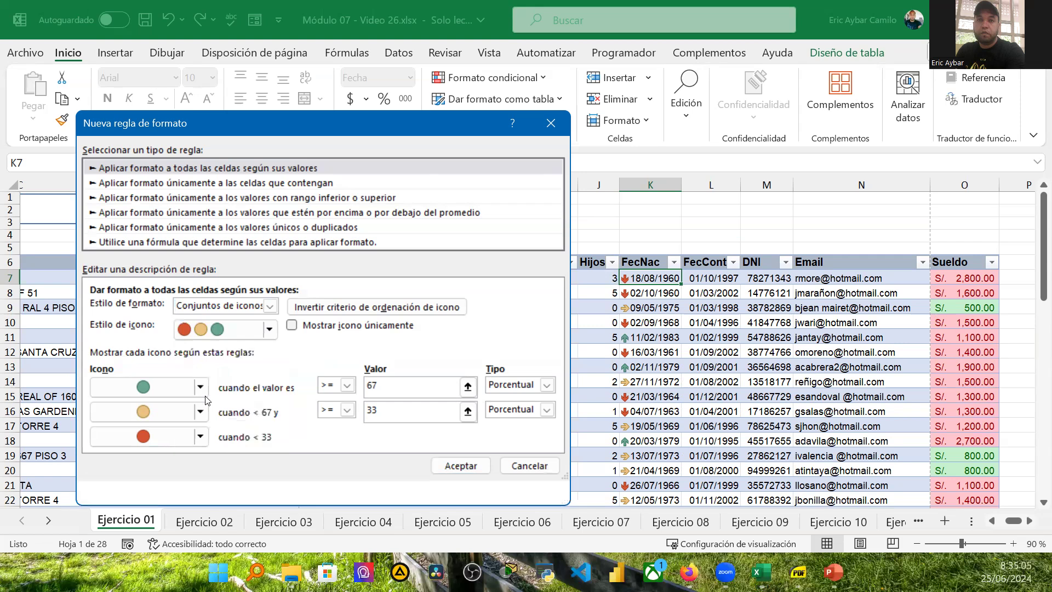
pyautogui.click(201, 412)
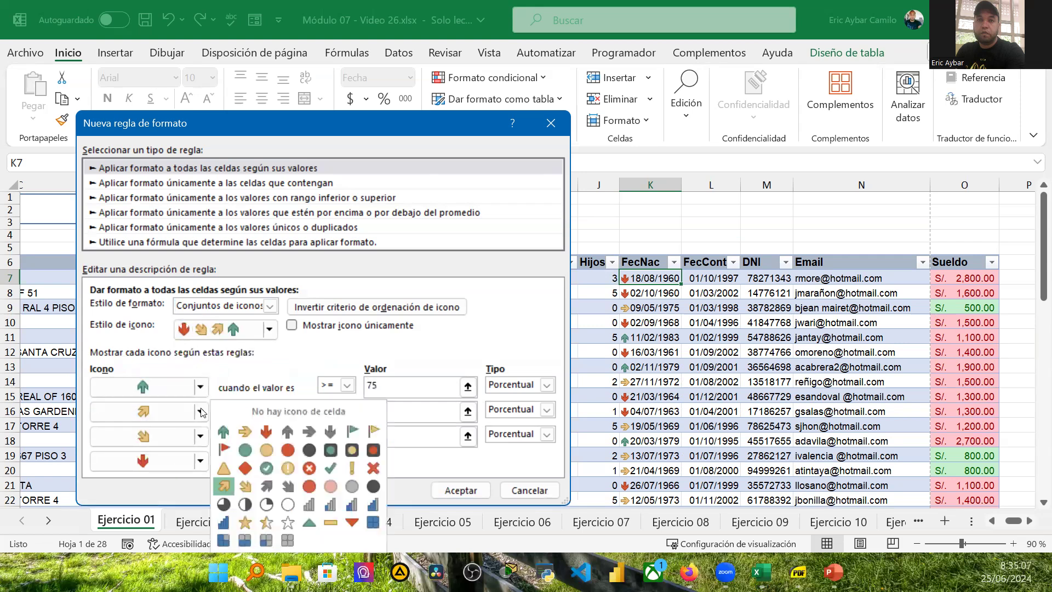
pyautogui.click(243, 431)
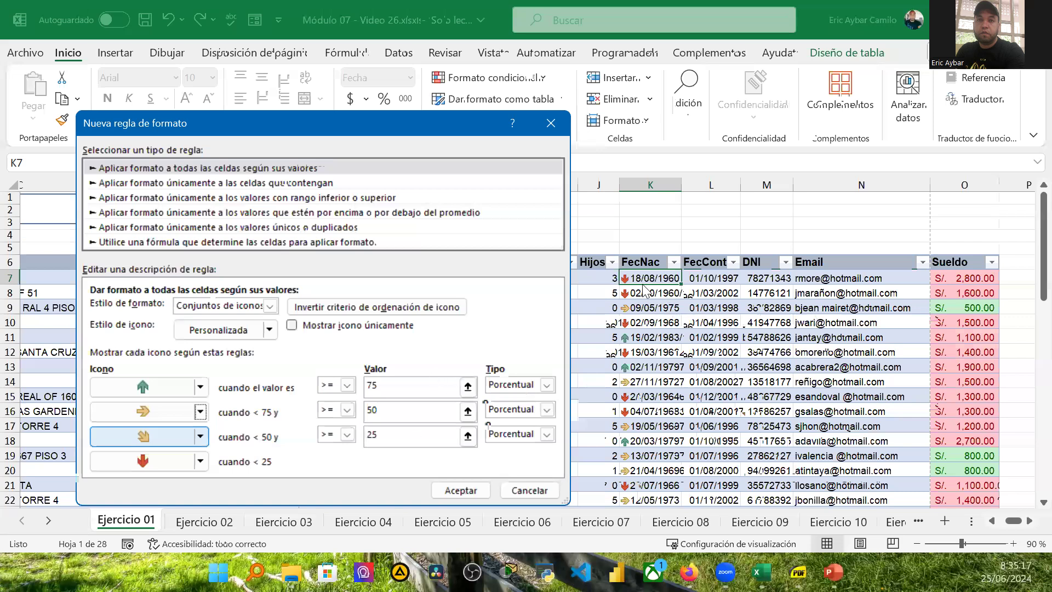
pyautogui.click(527, 384)
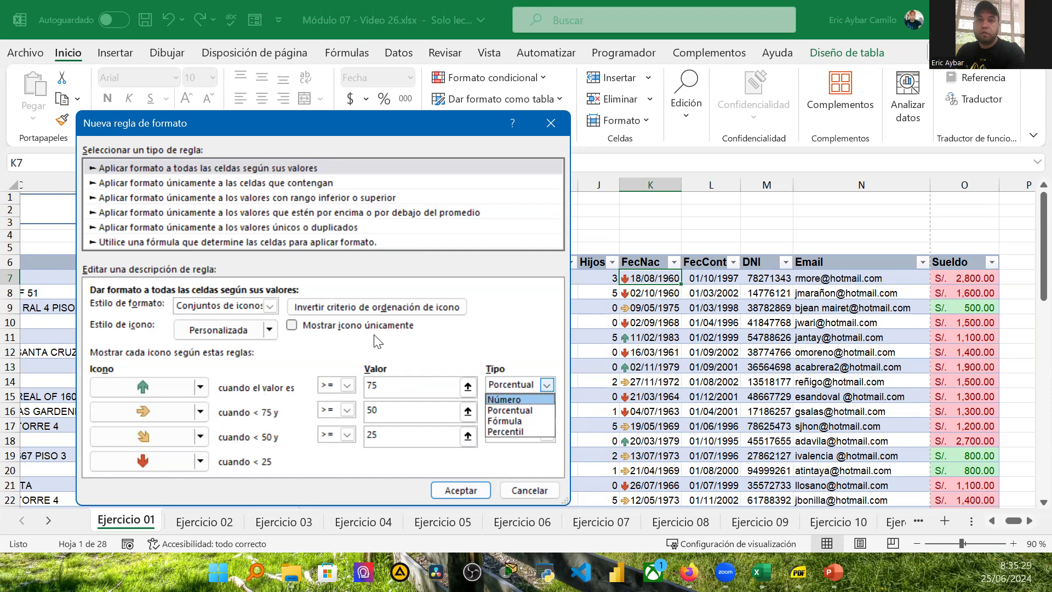
pyautogui.click(533, 485)
pyautogui.click(530, 484)
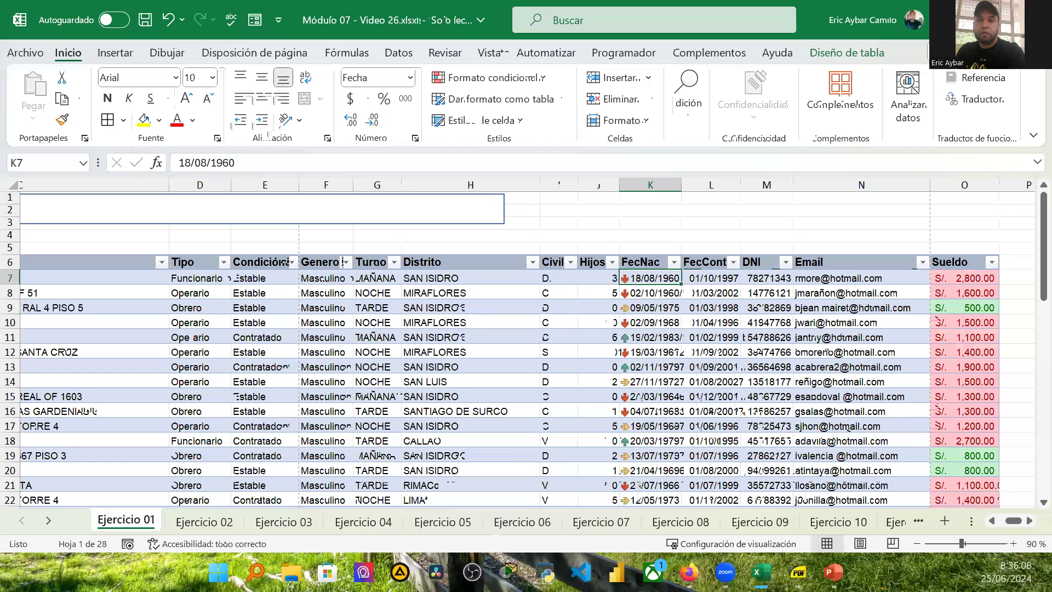
# Step: Convert the employee table back into a normal cell range
pyautogui.moveTo(1006, 521); pyautogui.dragTo(943, 511)
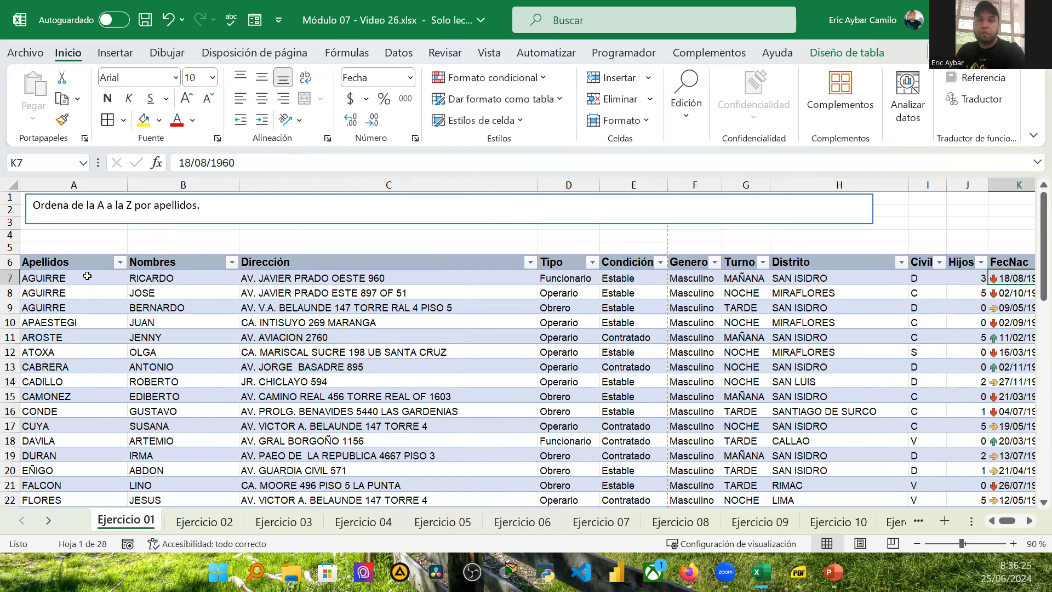
pyautogui.scroll(-2, 93, 329)
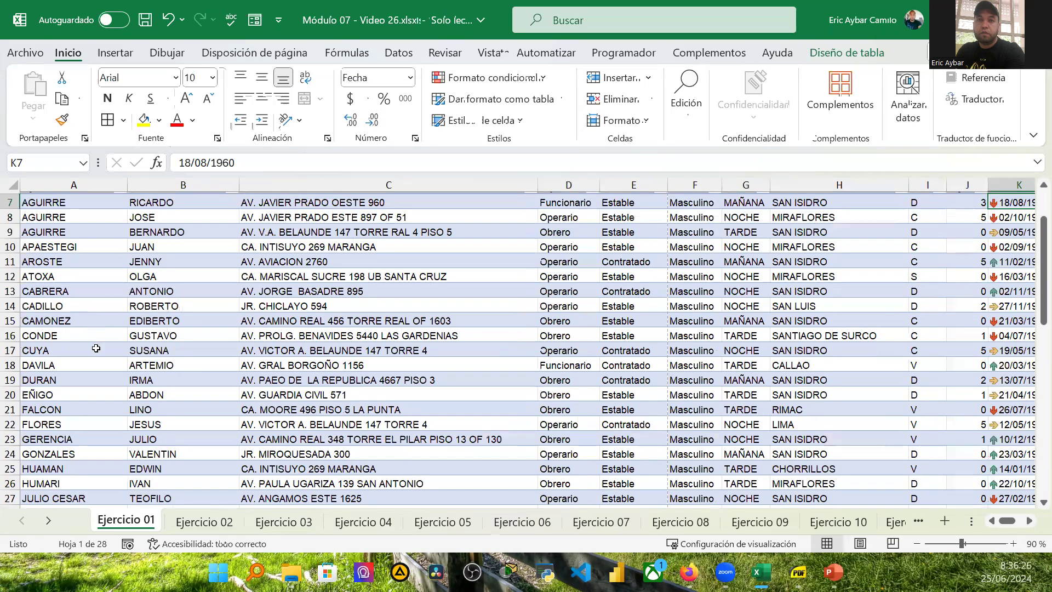
pyautogui.scroll(-8, 98, 351)
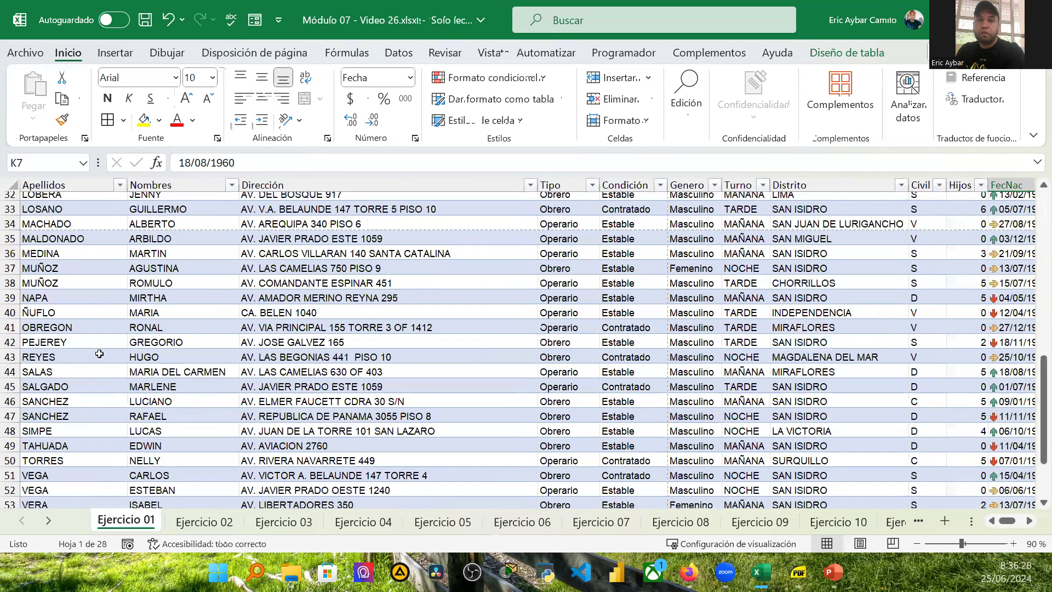
pyautogui.scroll(6, 99, 355)
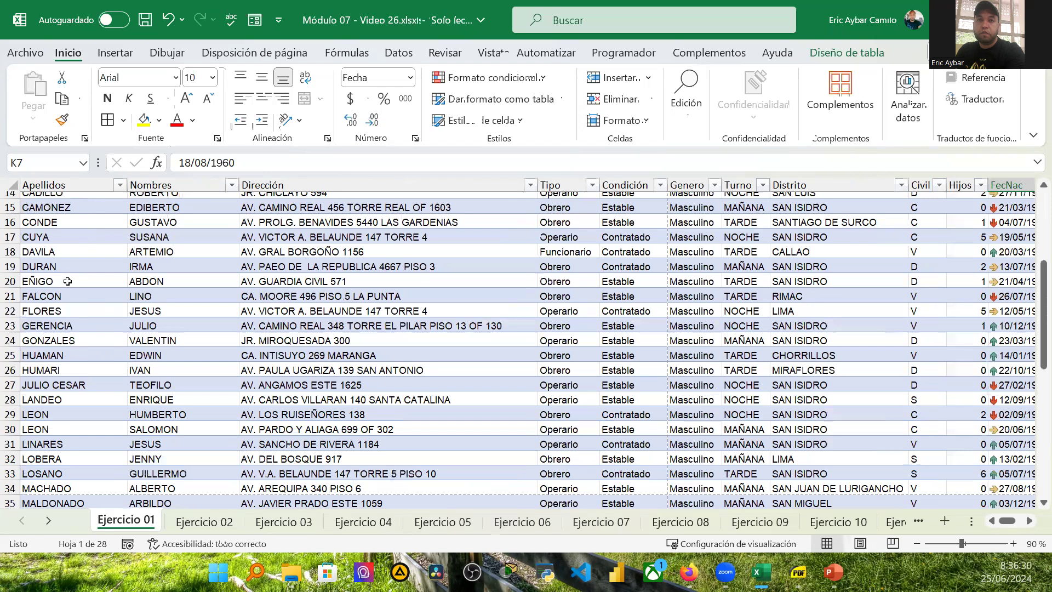
pyautogui.scroll(4, 69, 282)
pyautogui.click(69, 283)
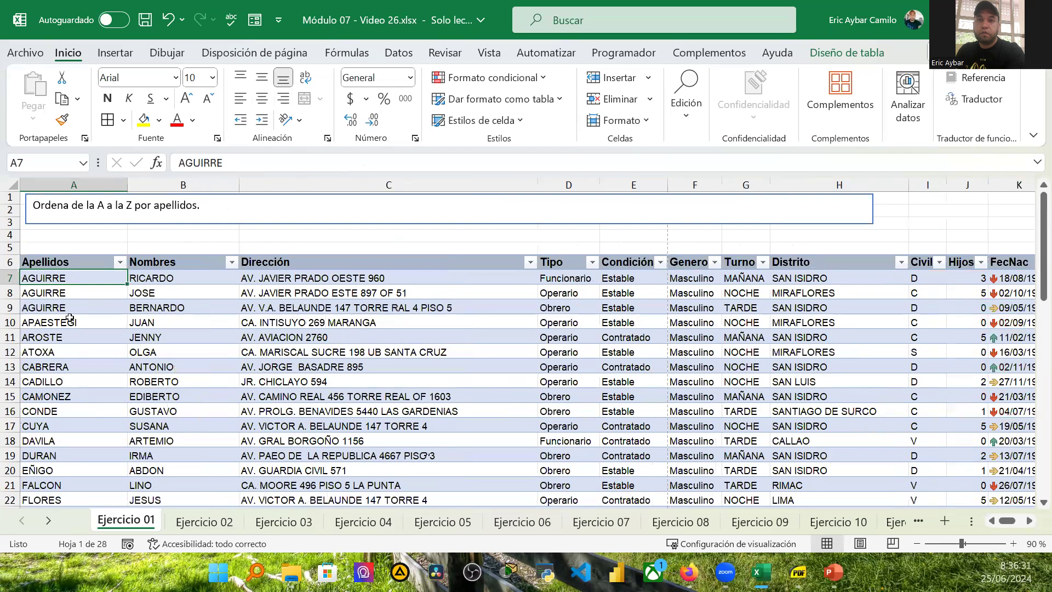
pyautogui.click(84, 260)
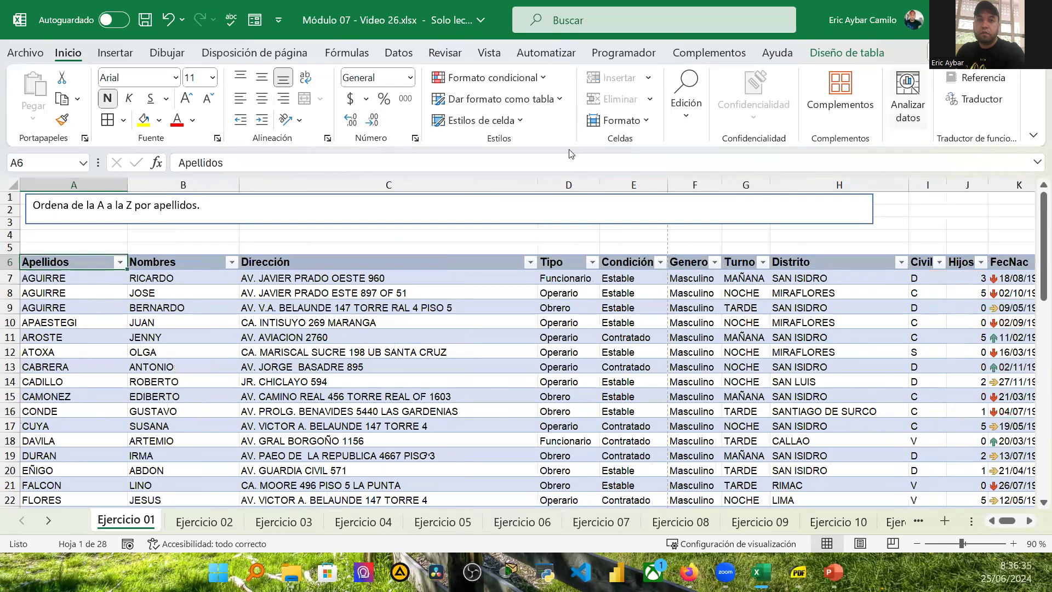
pyautogui.click(864, 51)
pyautogui.click(255, 120)
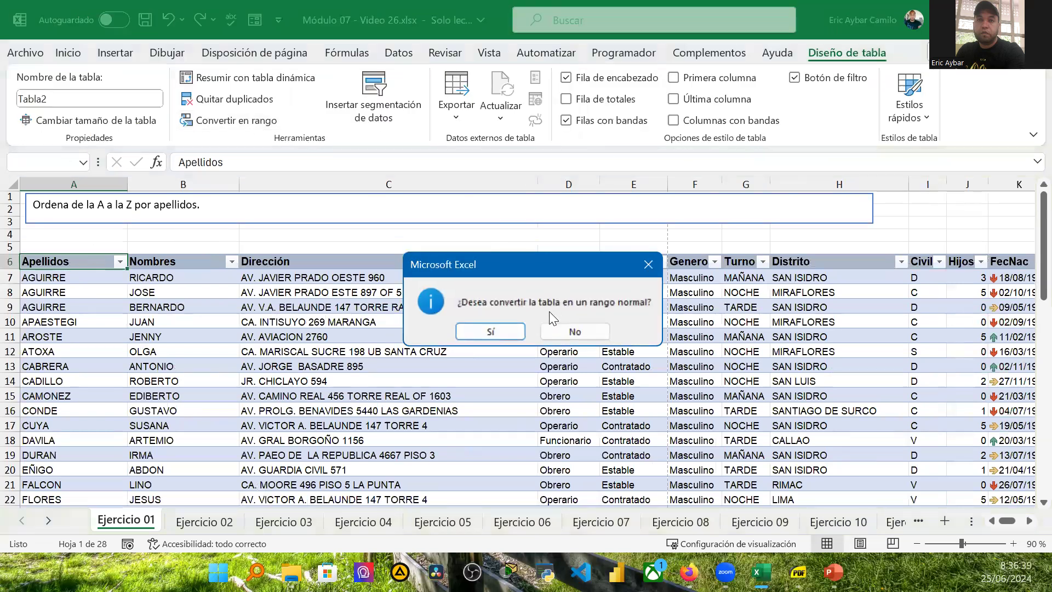
pyautogui.click(490, 332)
# Step: Sort the range by Apellidos, first from A to Z and then from Z to A
pyautogui.click(49, 294)
pyautogui.click(75, 262)
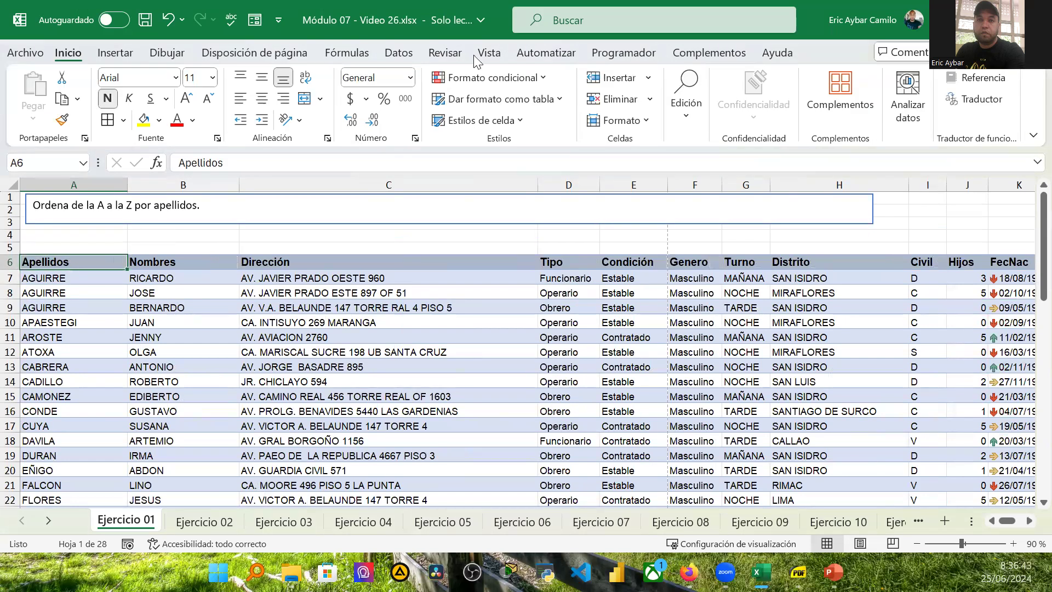
pyautogui.click(390, 55)
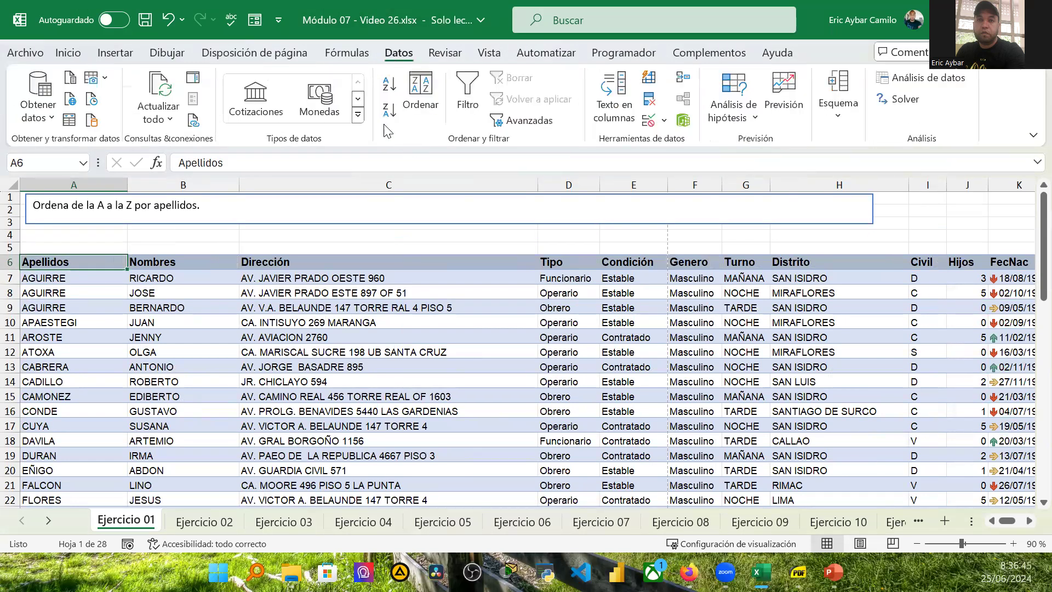
pyautogui.click(392, 88)
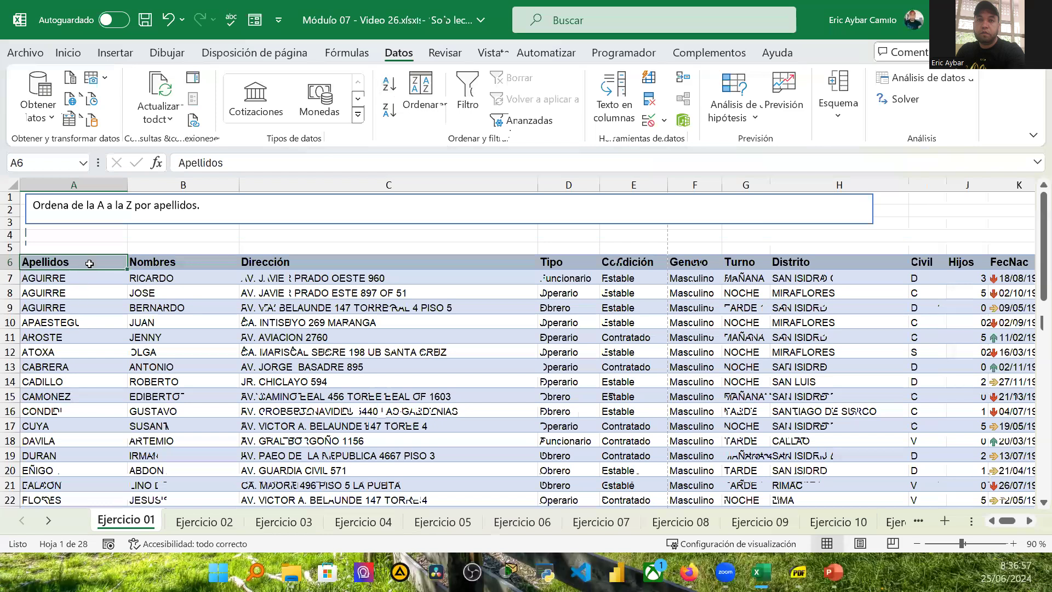
pyautogui.press('Down')
pyautogui.click(66, 265)
pyautogui.click(389, 110)
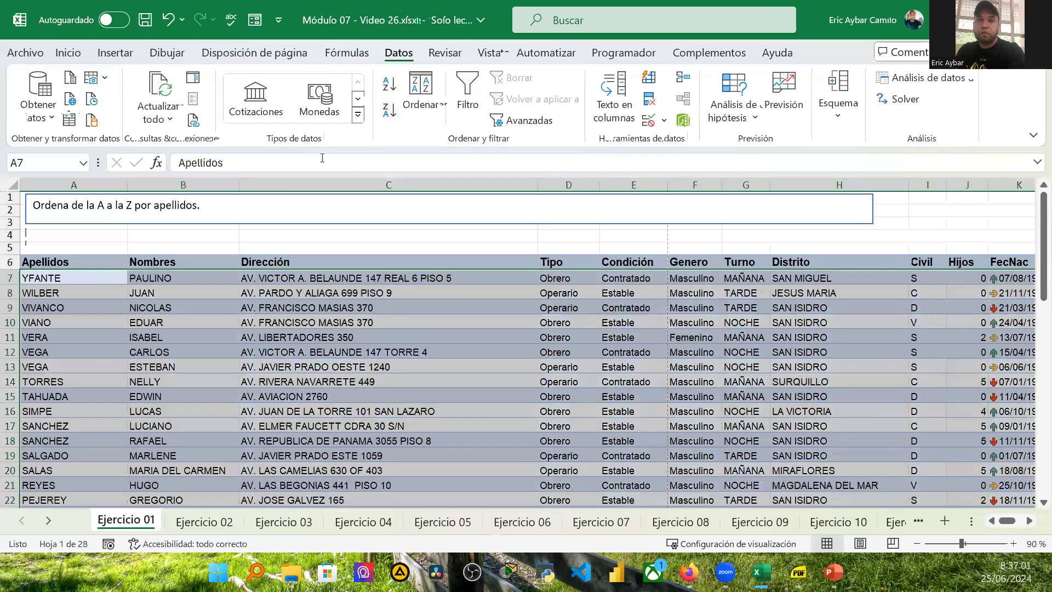
# Step: Examine the sorted Apellidos column by selecting its header, rows and individual surname cells
pyautogui.click(90, 321)
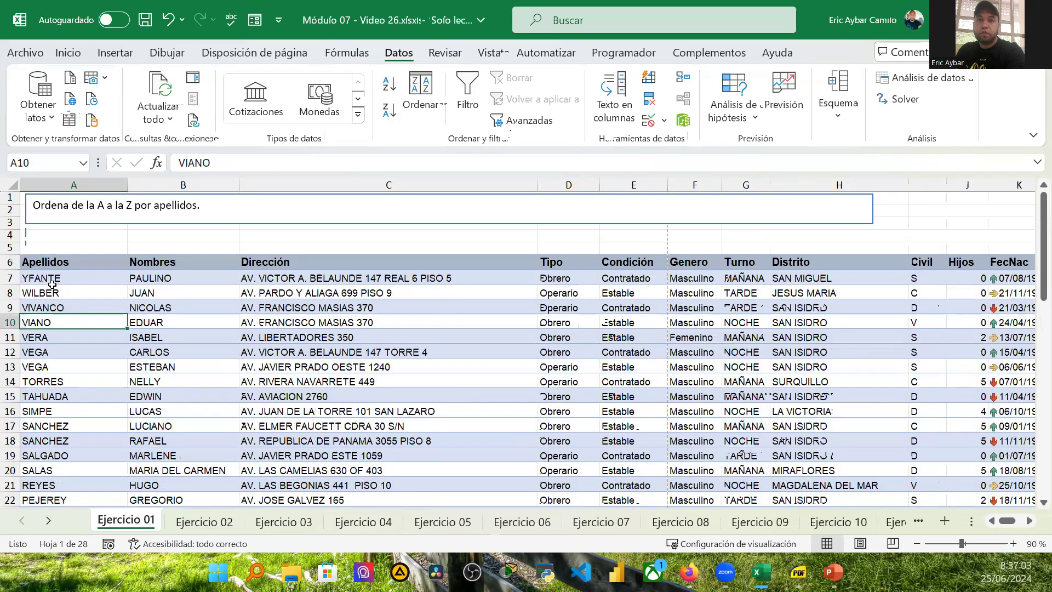
pyautogui.click(8, 278)
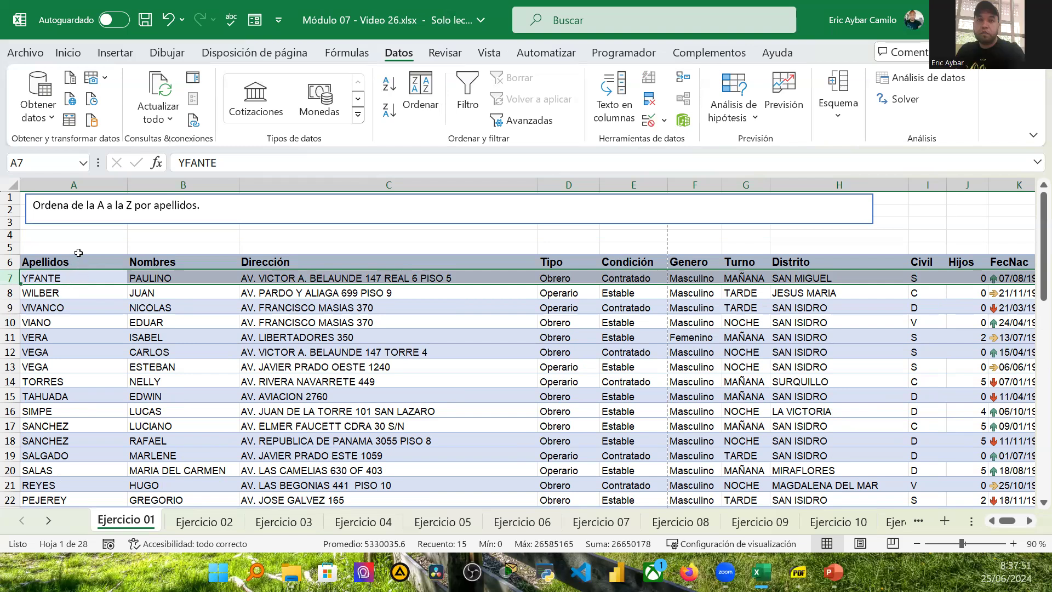
pyautogui.click(72, 260)
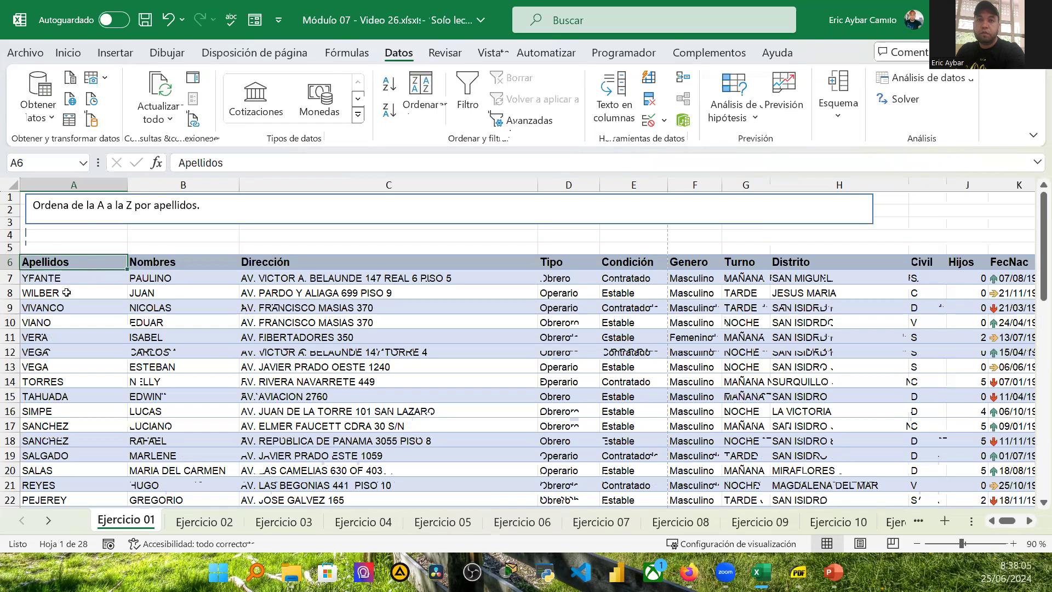
pyautogui.click(67, 280)
pyautogui.click(71, 291)
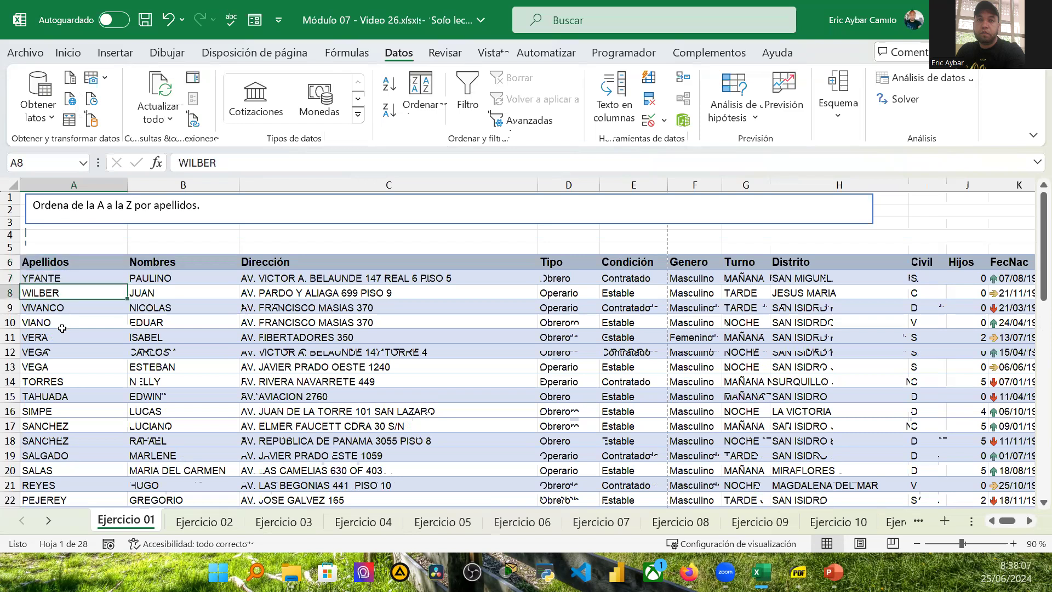
pyautogui.click(66, 310)
pyautogui.click(64, 324)
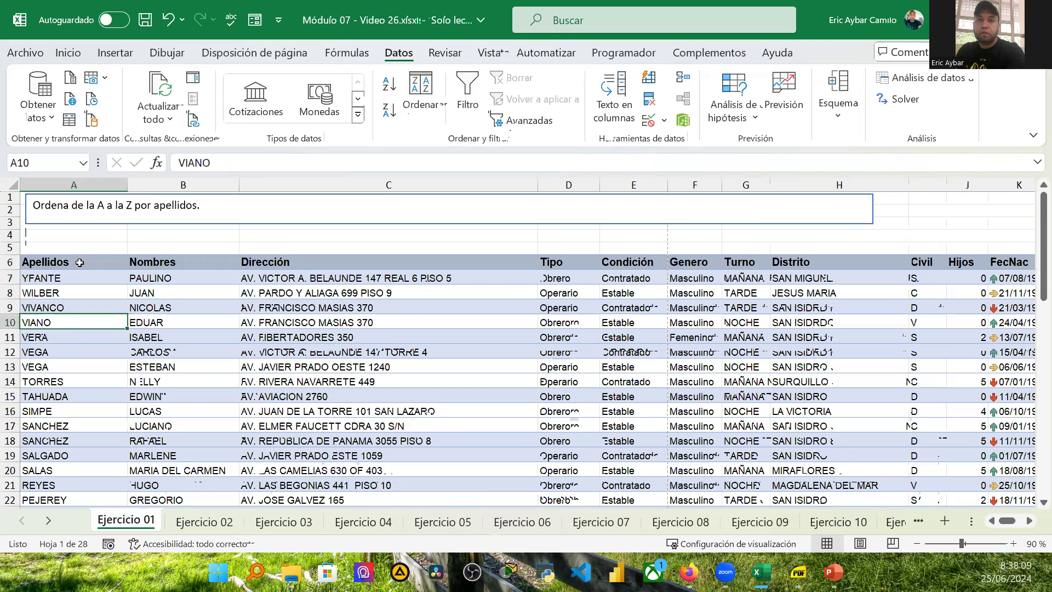
pyautogui.click(166, 261)
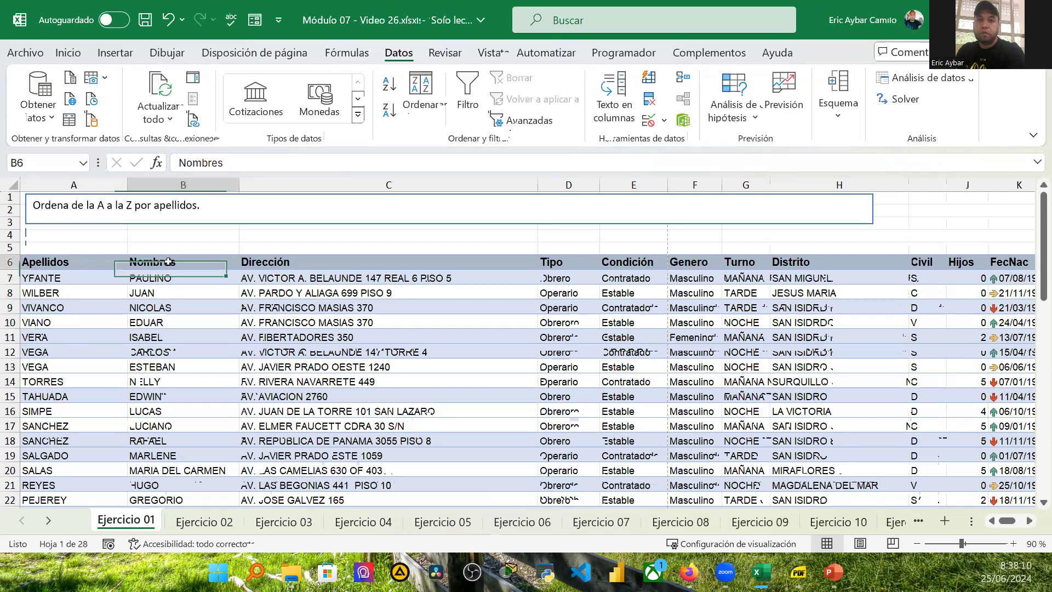
# Step: Sort the employee list by Apellidos from A to Z
pyautogui.click(53, 263)
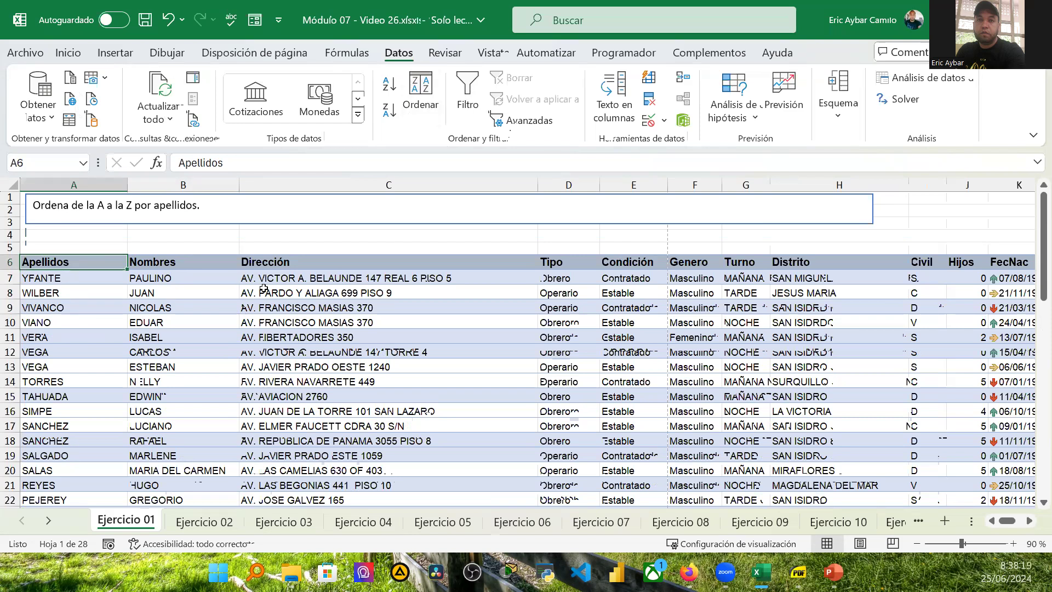
pyautogui.click(388, 90)
pyautogui.scroll(-5, 210, 423)
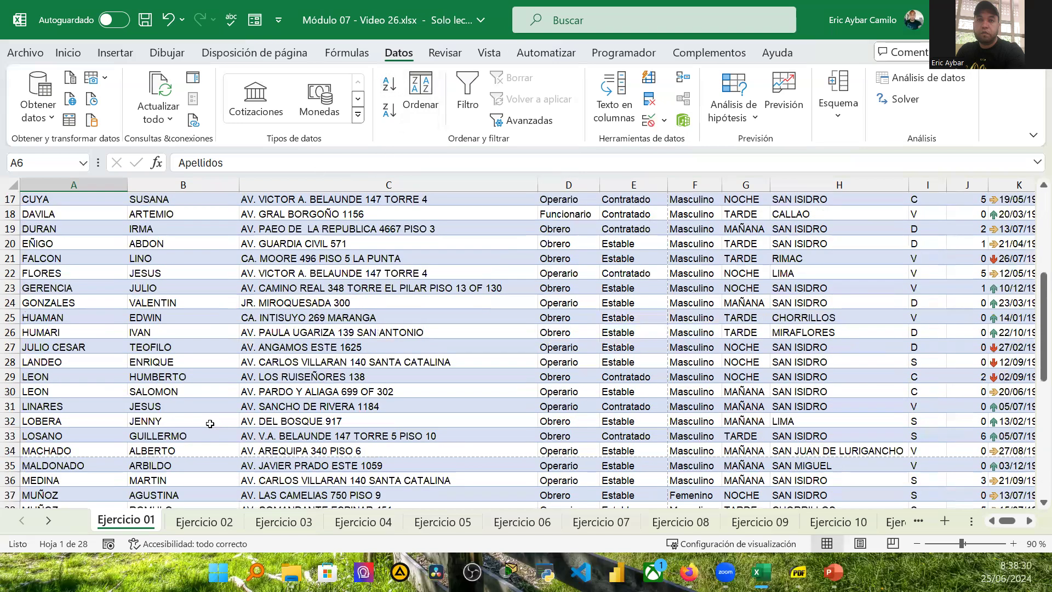
pyautogui.scroll(-10, 209, 425)
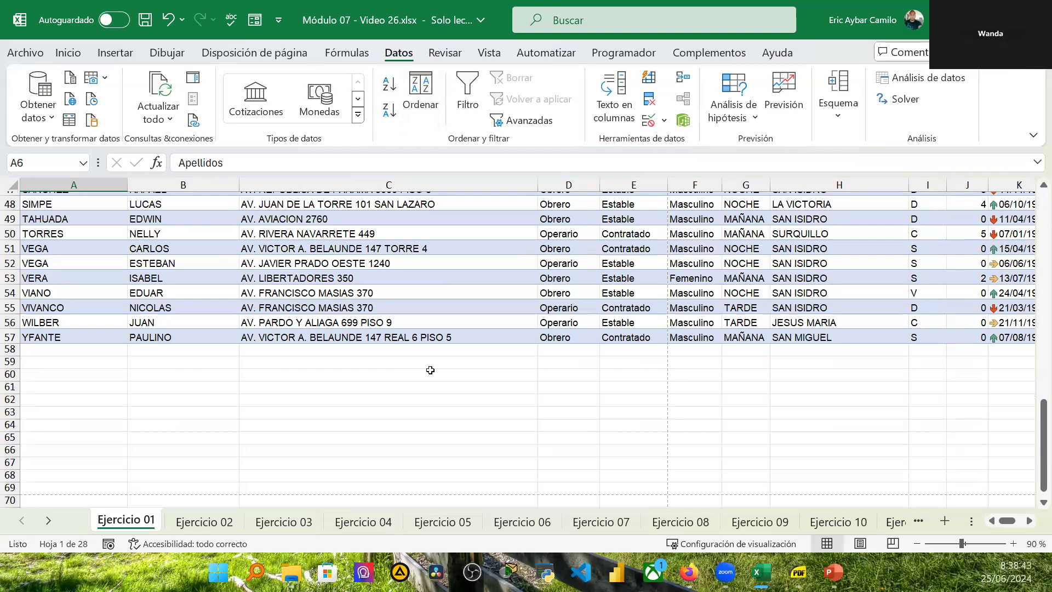
pyautogui.scroll(6, 307, 420)
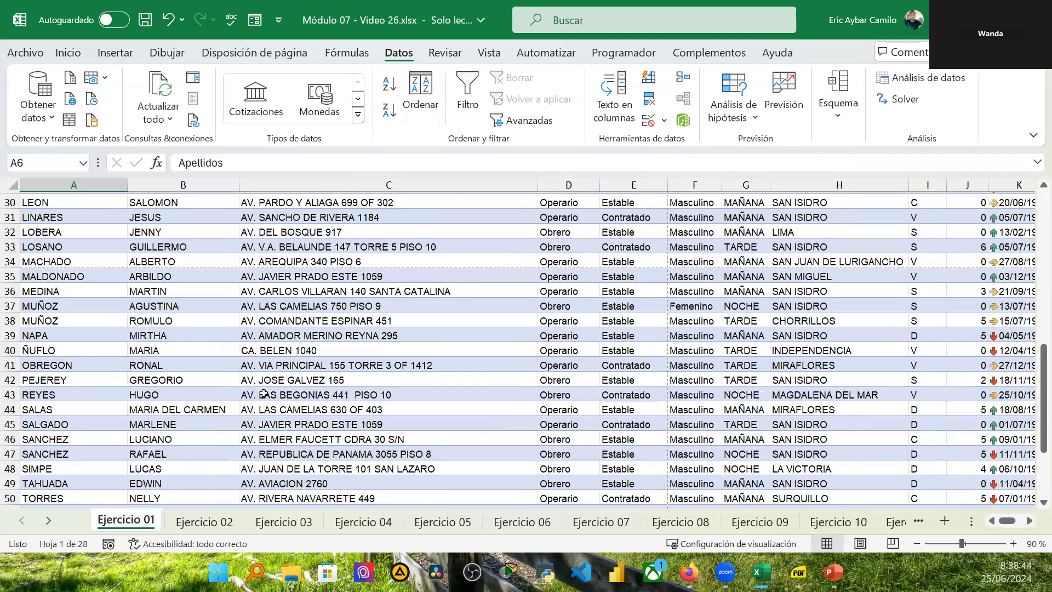
pyautogui.scroll(6, 264, 393)
pyautogui.scroll(4, 264, 393)
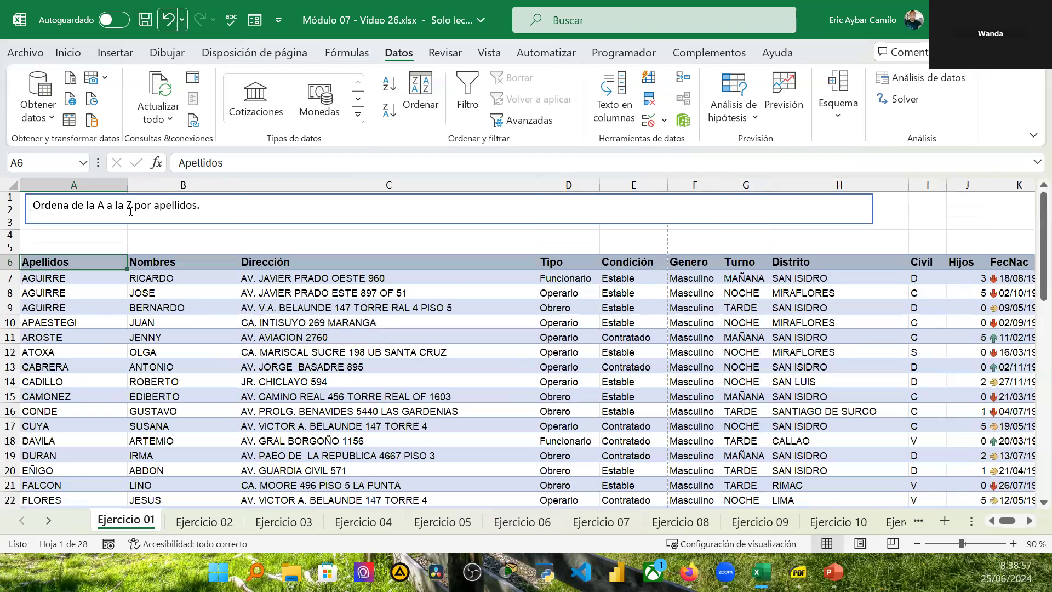
# Step: Examine the sorted surnames by selecting the Apellidos cells, the header, neighbouring name cells and the first data row
pyautogui.click(63, 277)
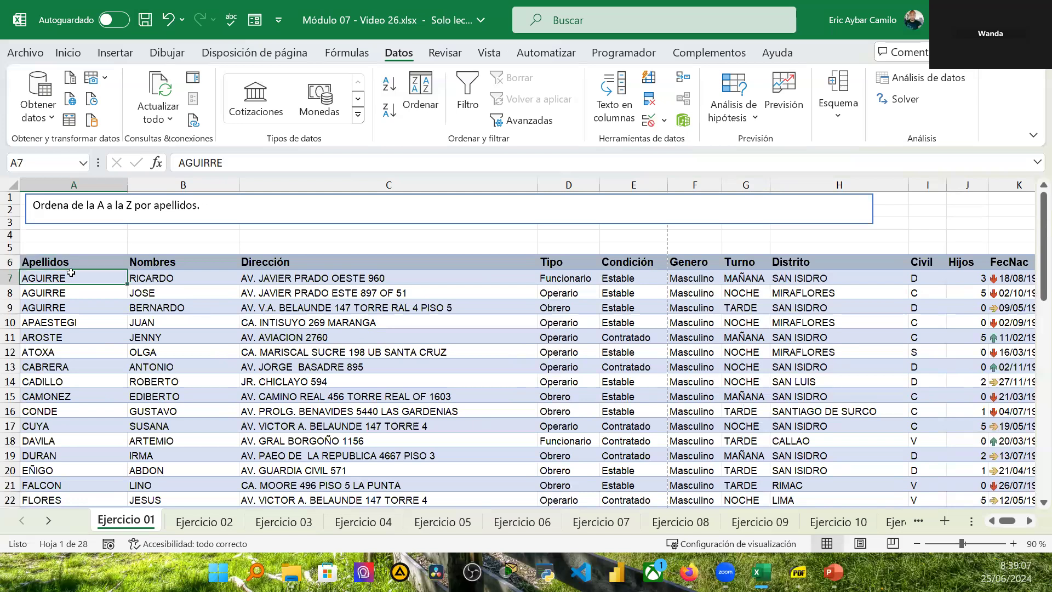
pyautogui.moveTo(74, 276); pyautogui.dragTo(87, 481)
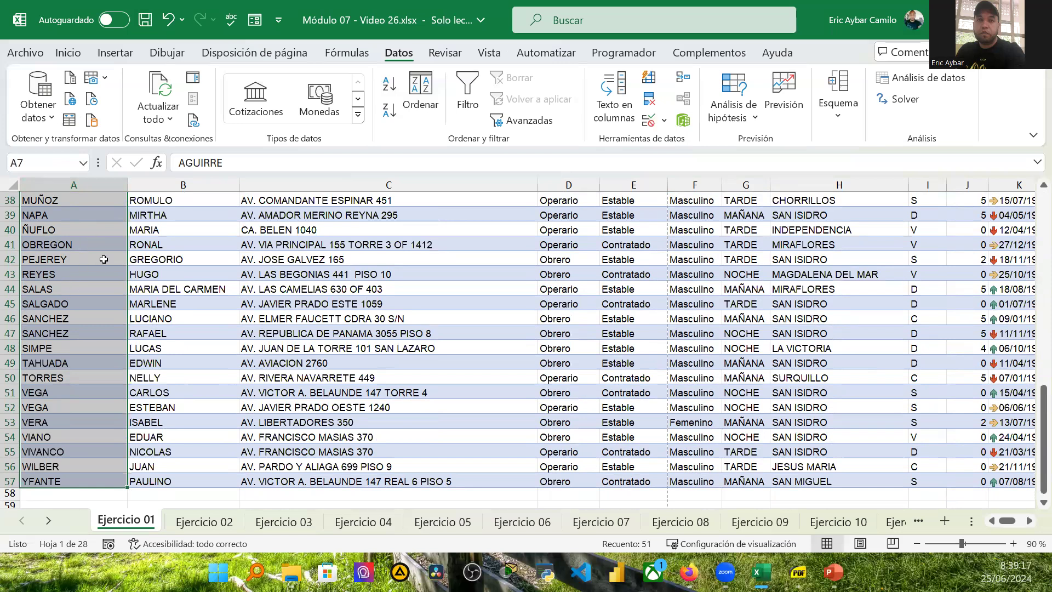
pyautogui.scroll(4, 109, 247)
pyautogui.scroll(8, 109, 247)
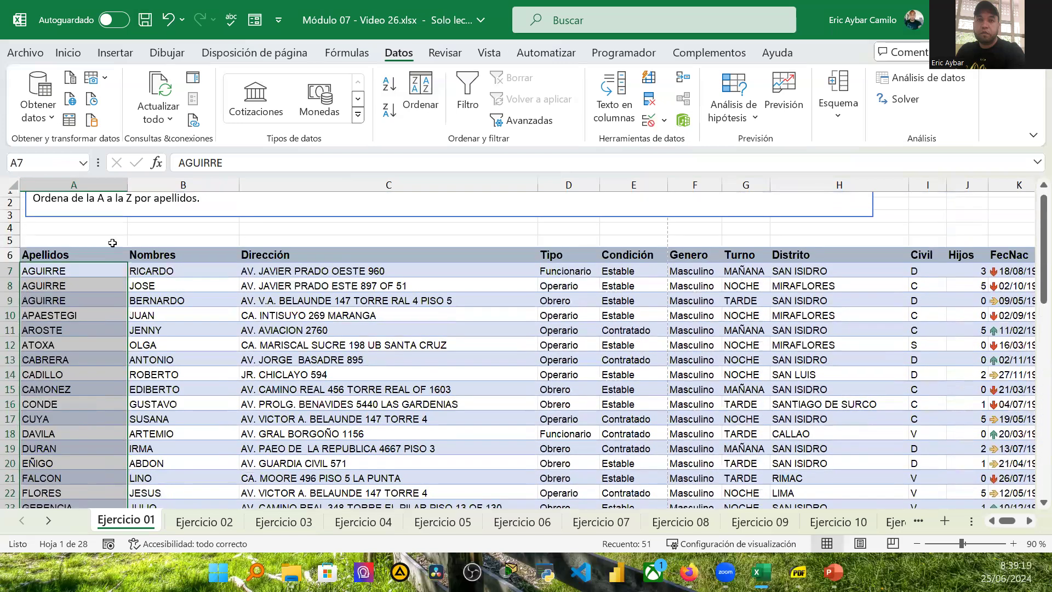
pyautogui.click(81, 258)
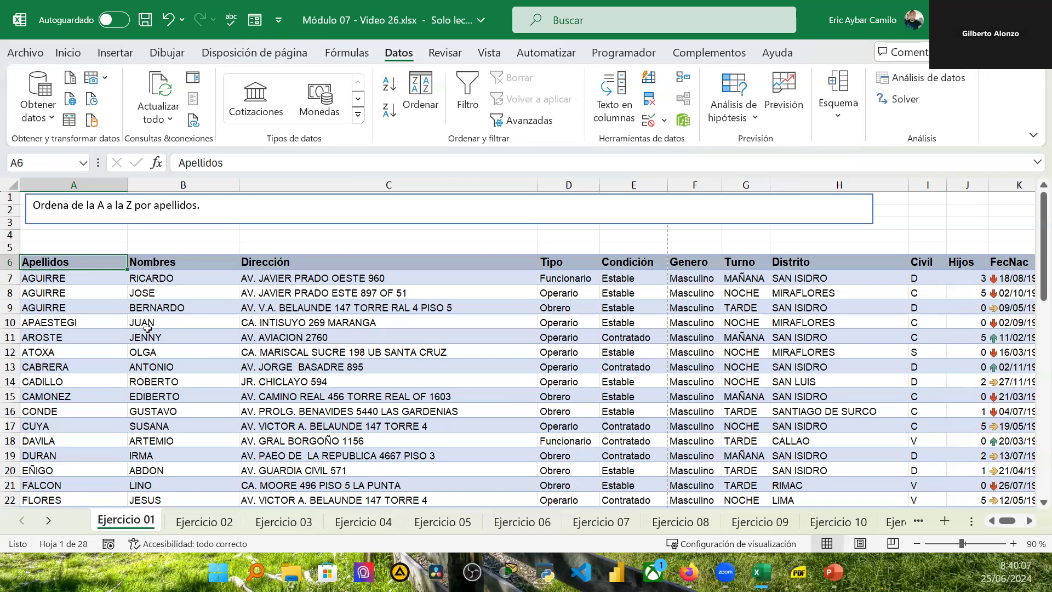
pyautogui.click(229, 307)
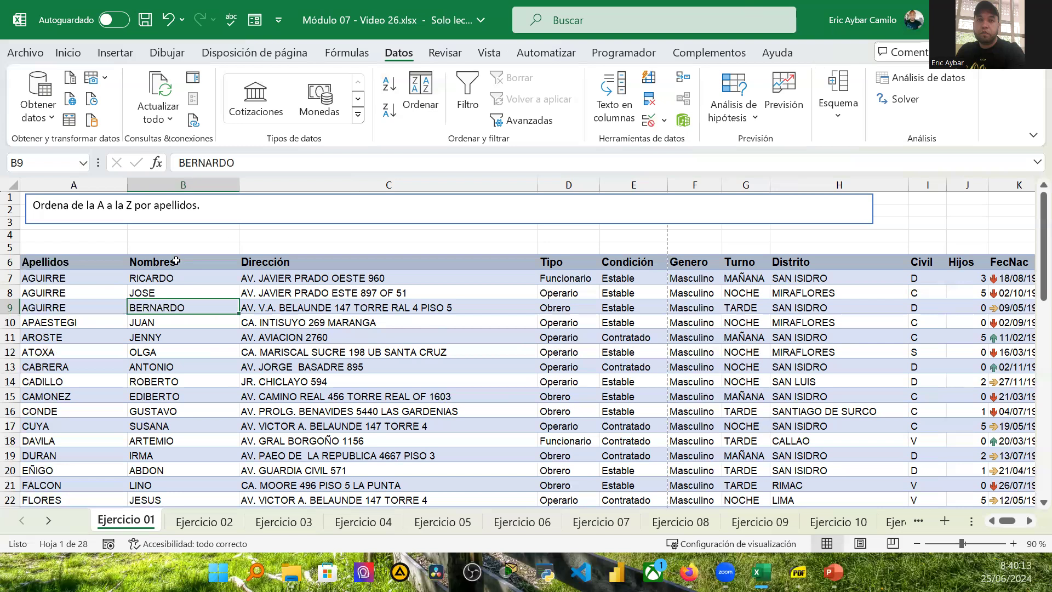
pyautogui.click(60, 262)
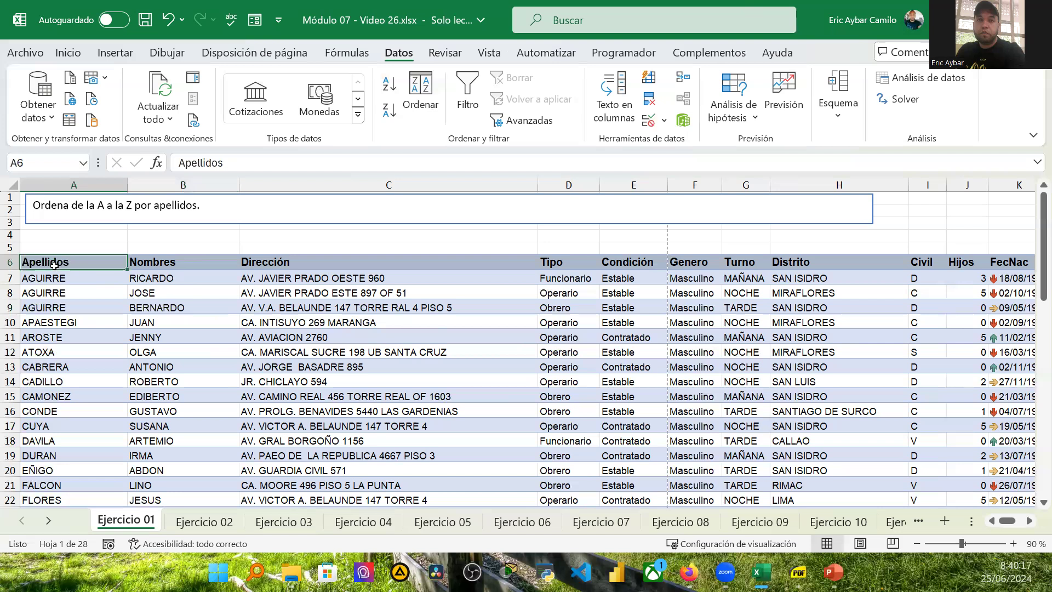
pyautogui.click(194, 260)
pyautogui.click(80, 260)
pyautogui.click(153, 263)
pyautogui.click(5, 279)
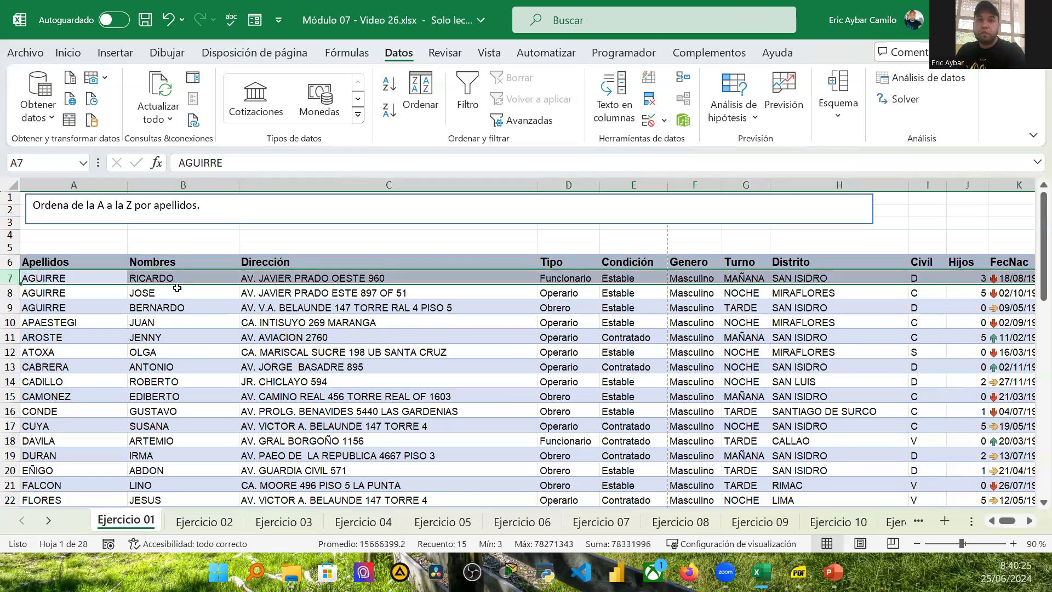
pyautogui.click(38, 262)
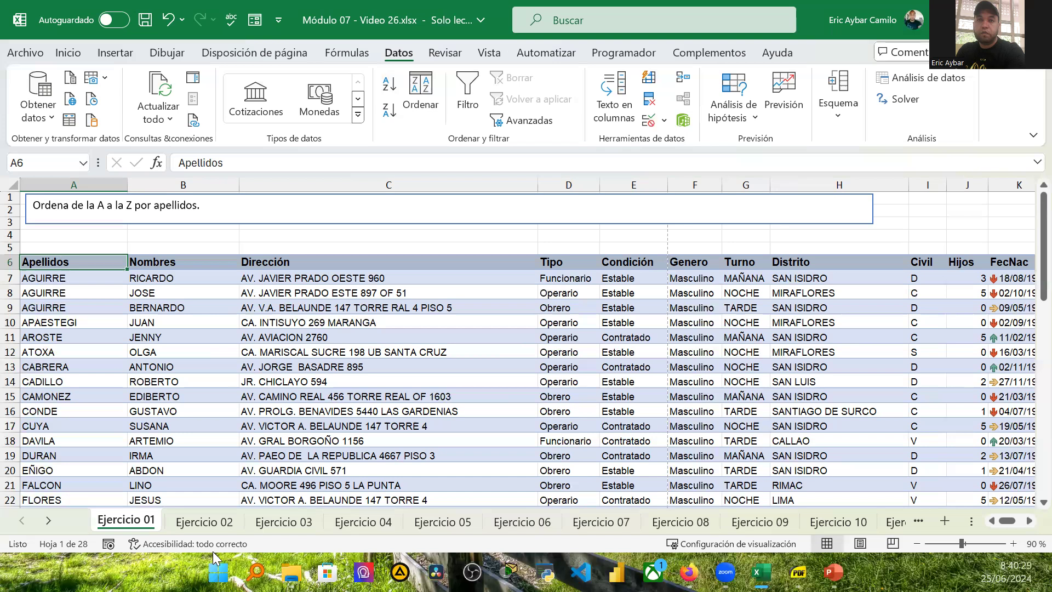
# Step: On the Ejercicio 02 sheet, sort the treatment records by ESTETICISTA from A to Z and undo that sort
pyautogui.click(205, 522)
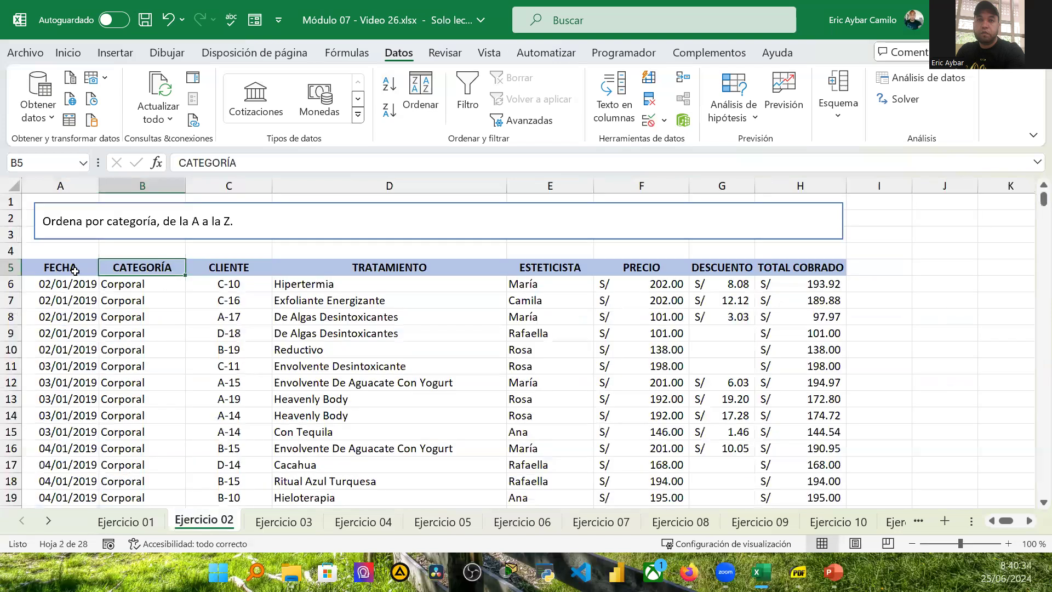
pyautogui.press('Down')
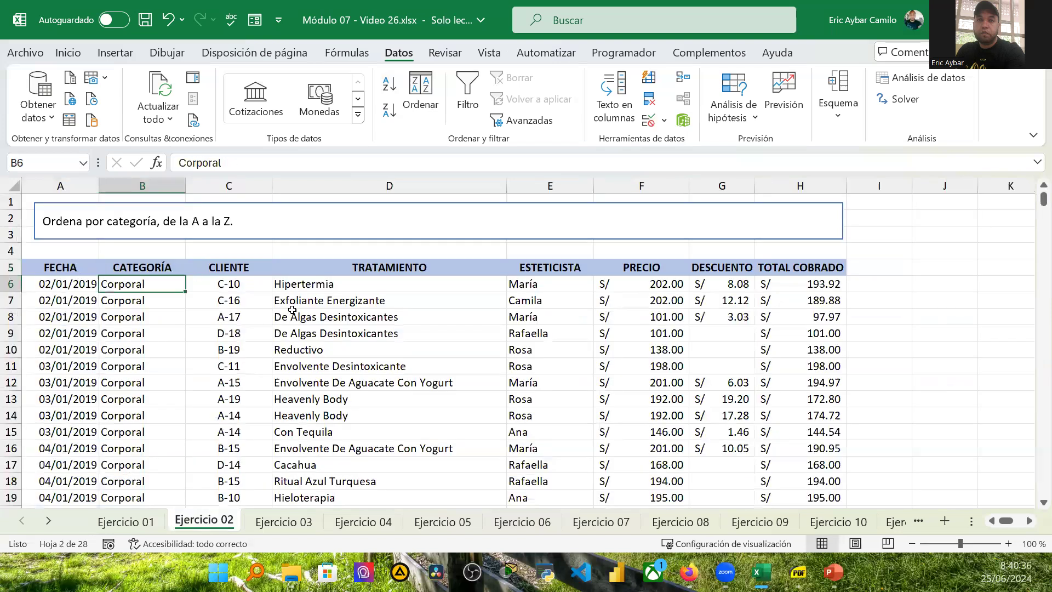
pyautogui.click(545, 265)
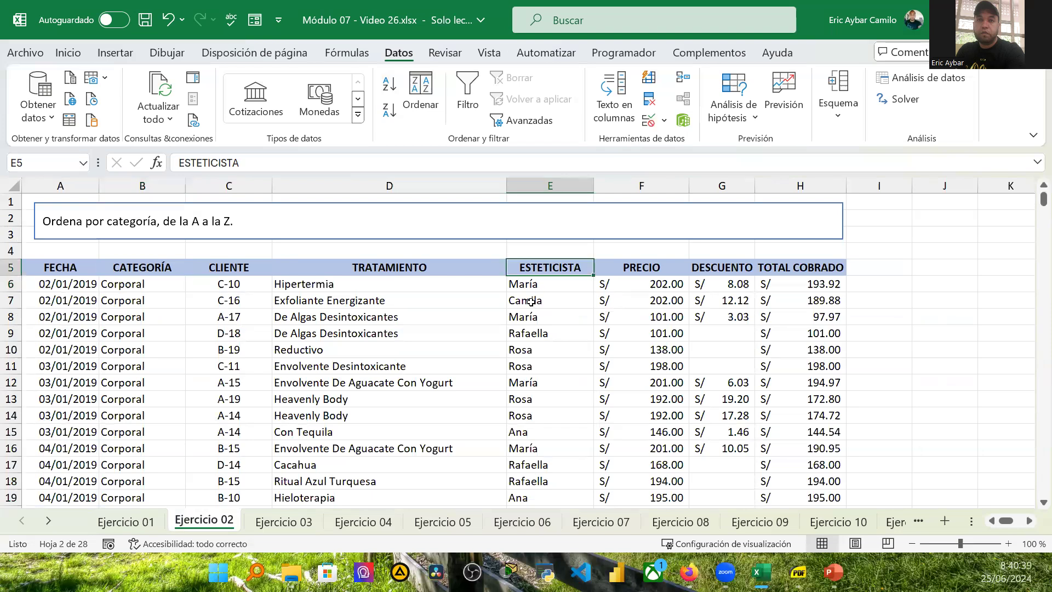
pyautogui.scroll(-3, 559, 441)
pyautogui.scroll(3, 558, 438)
pyautogui.click(388, 86)
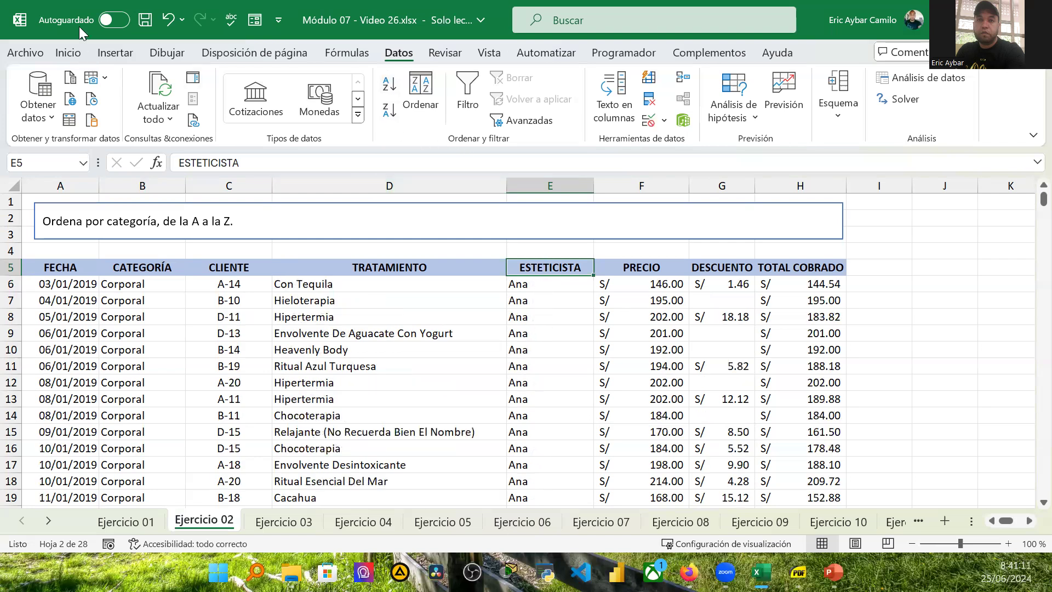
pyautogui.click(170, 21)
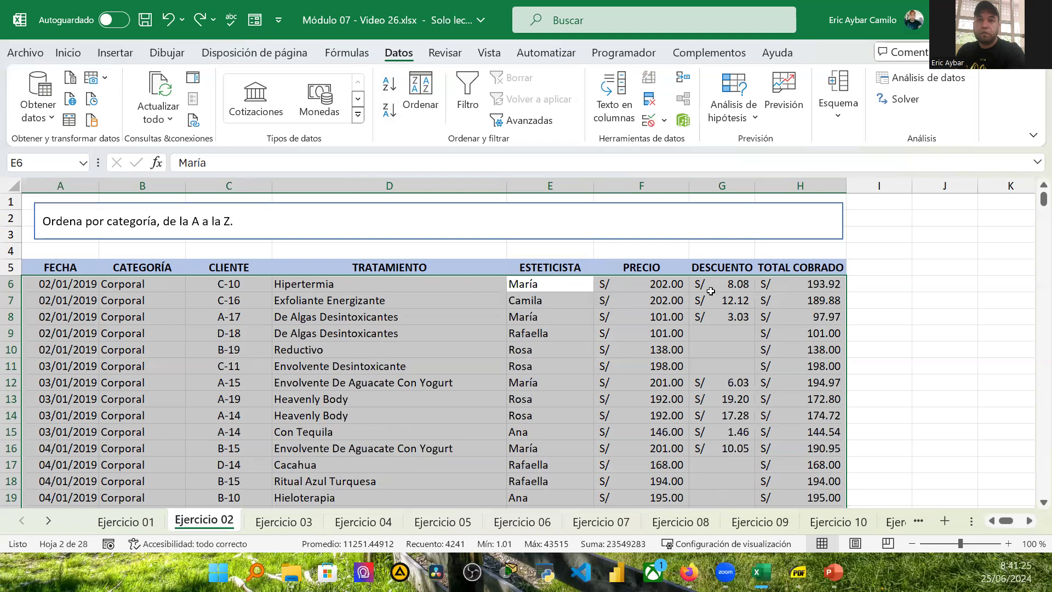
# Step: Sort the treatment records by ESTETICISTA from A to Z again
pyautogui.click(551, 265)
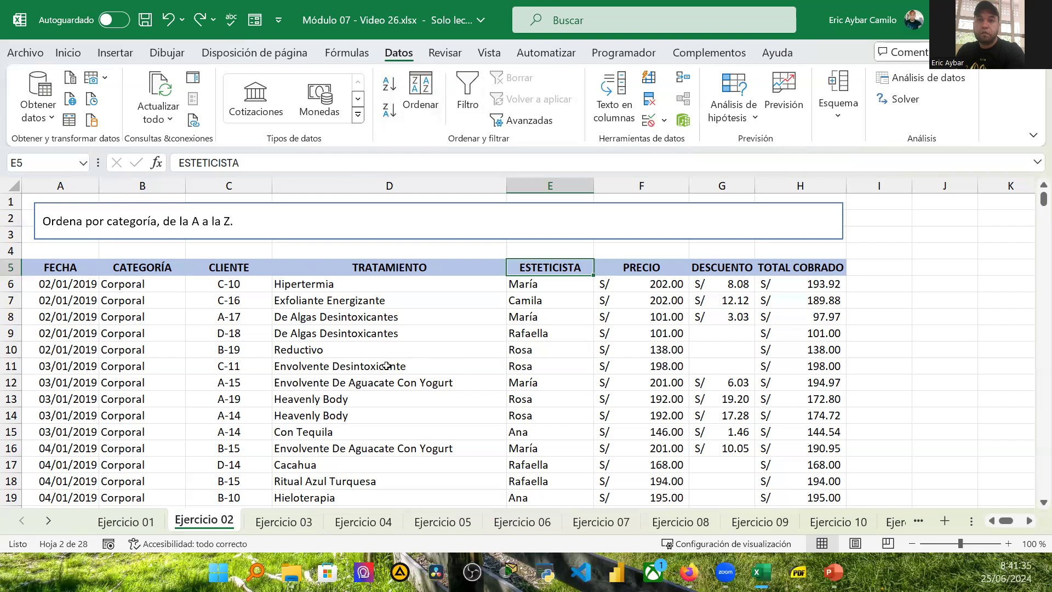
pyautogui.click(387, 85)
pyautogui.scroll(-6, 578, 398)
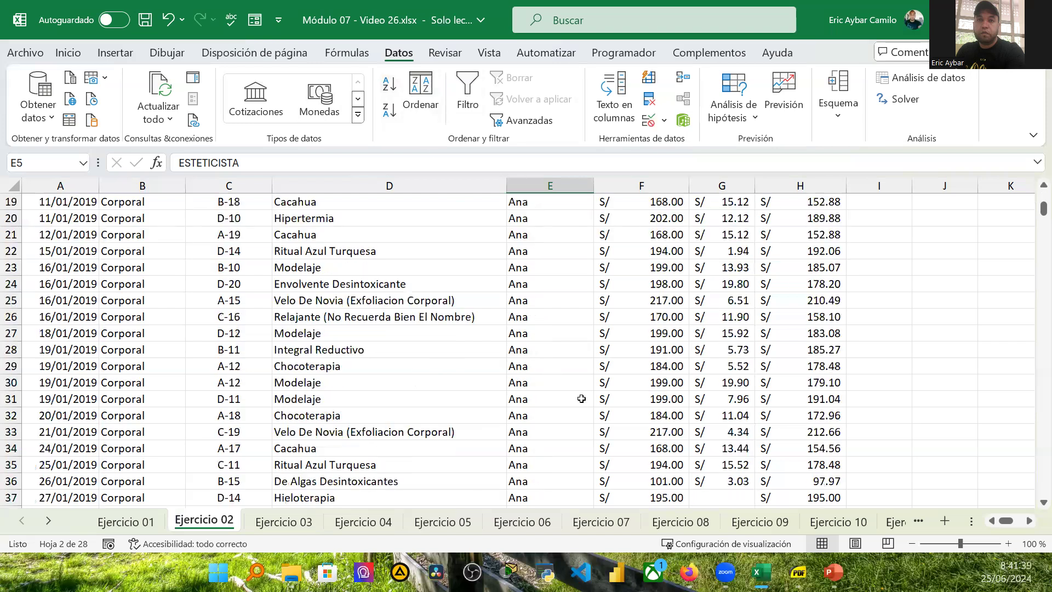
pyautogui.scroll(-13, 574, 392)
pyautogui.scroll(-20, 572, 384)
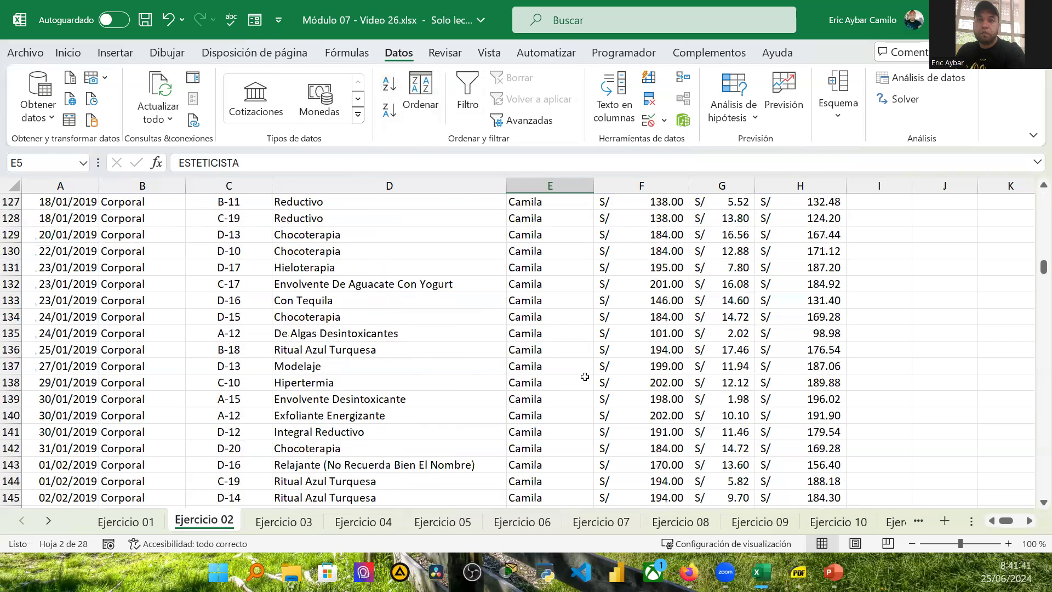
pyautogui.scroll(-20, 581, 394)
pyautogui.scroll(-9, 580, 390)
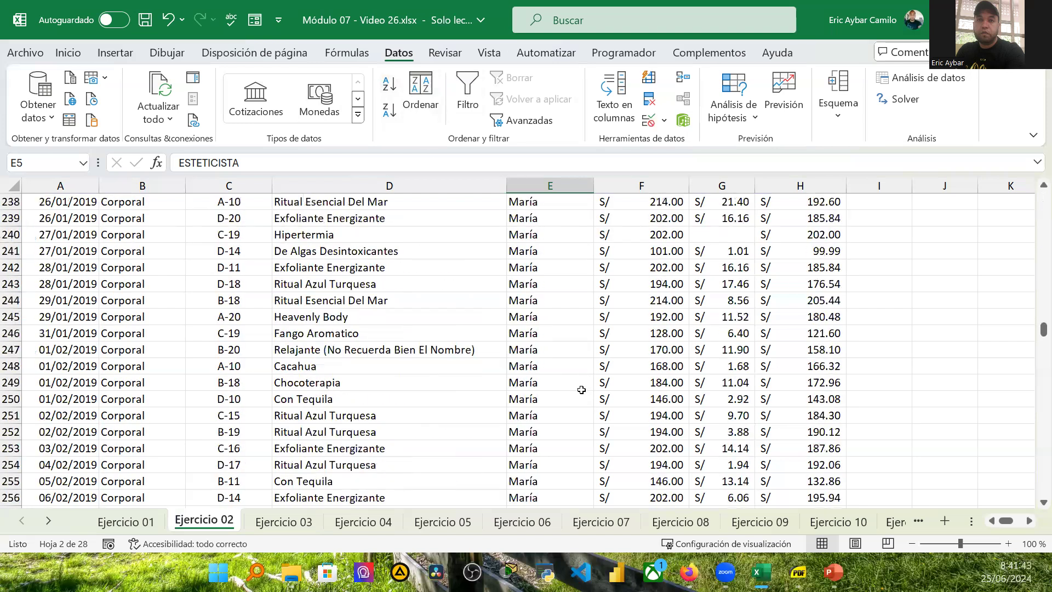
pyautogui.scroll(12, 580, 389)
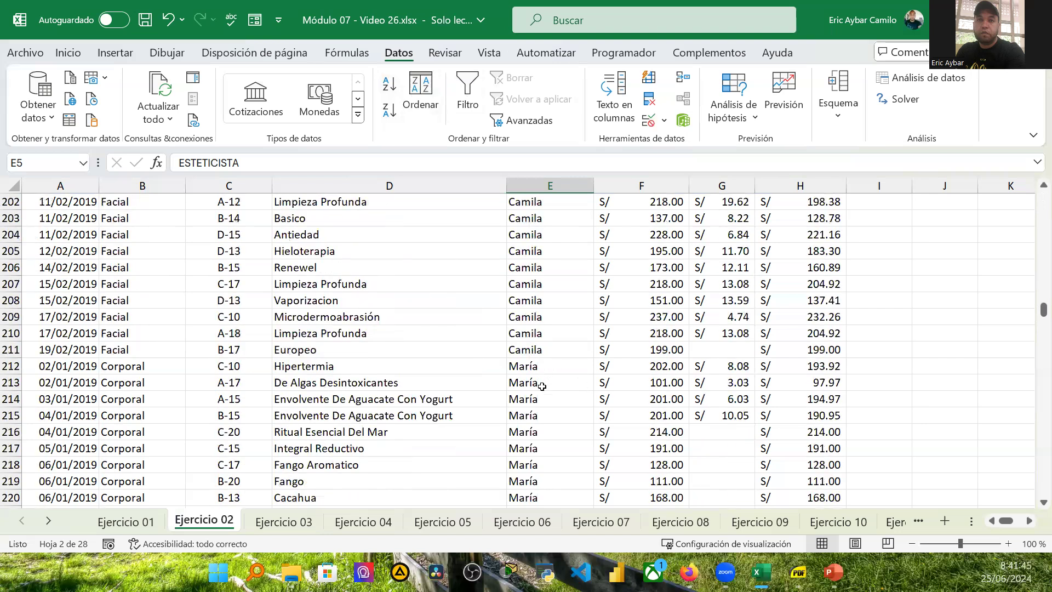
# Step: Examine the sorted records by selecting cells where the esteticista changes and each column header
pyautogui.click(537, 366)
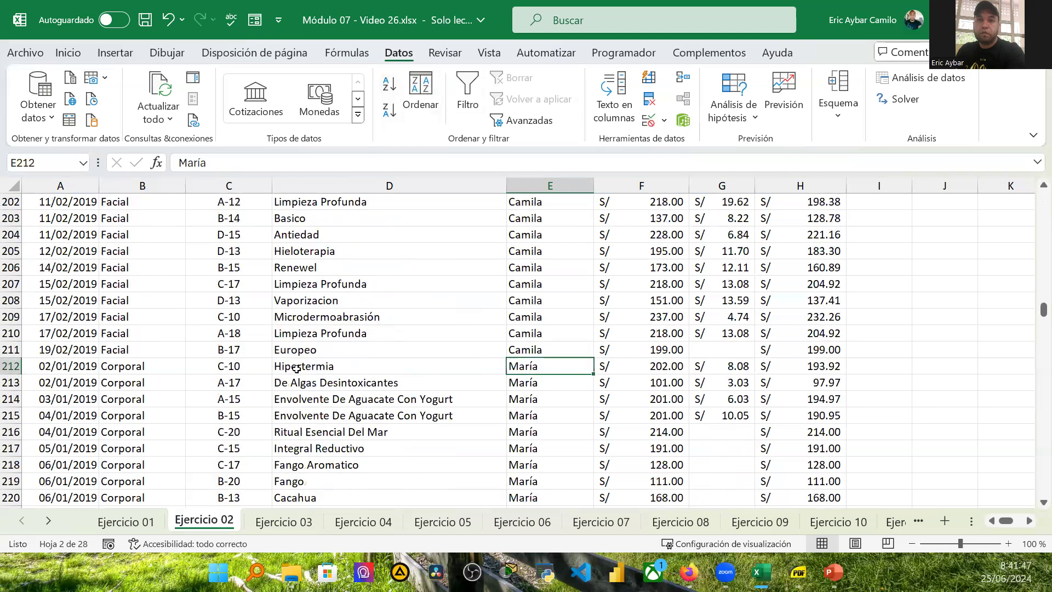
pyautogui.click(127, 365)
pyautogui.click(228, 367)
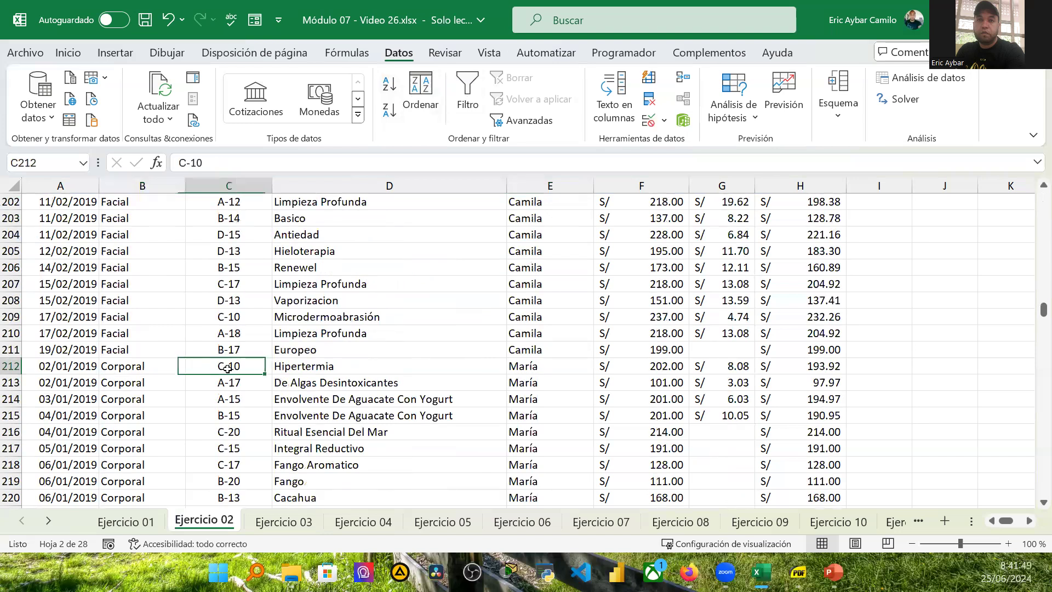
pyautogui.click(321, 372)
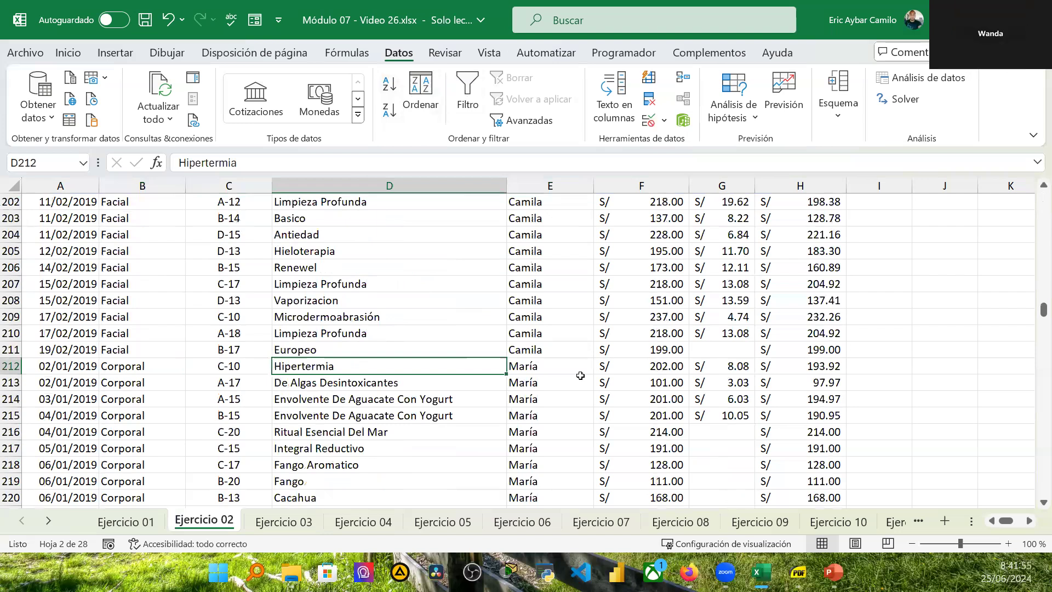
pyautogui.scroll(20, 580, 376)
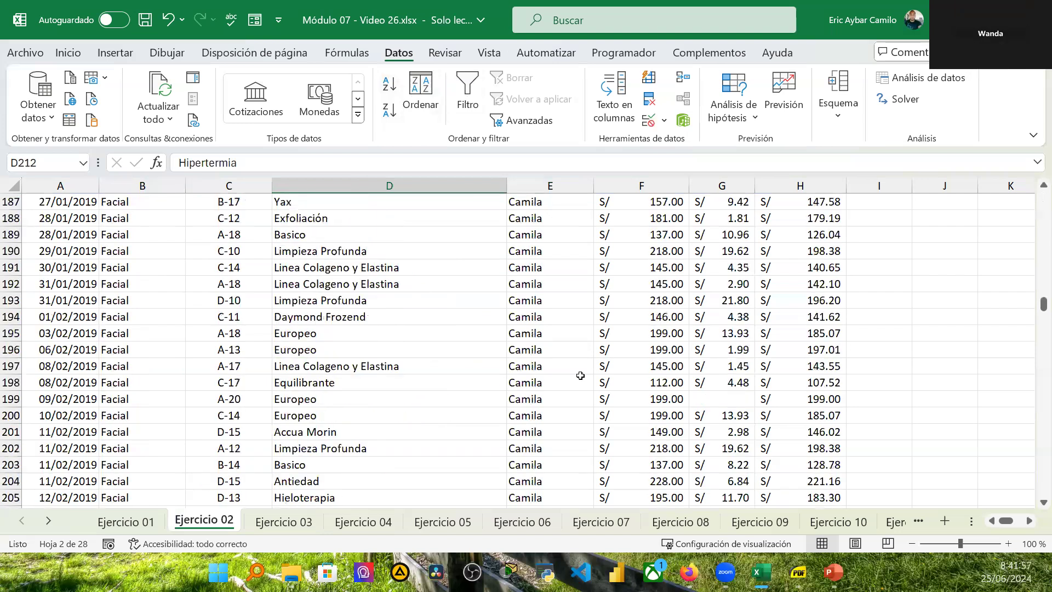
pyautogui.scroll(20, 580, 375)
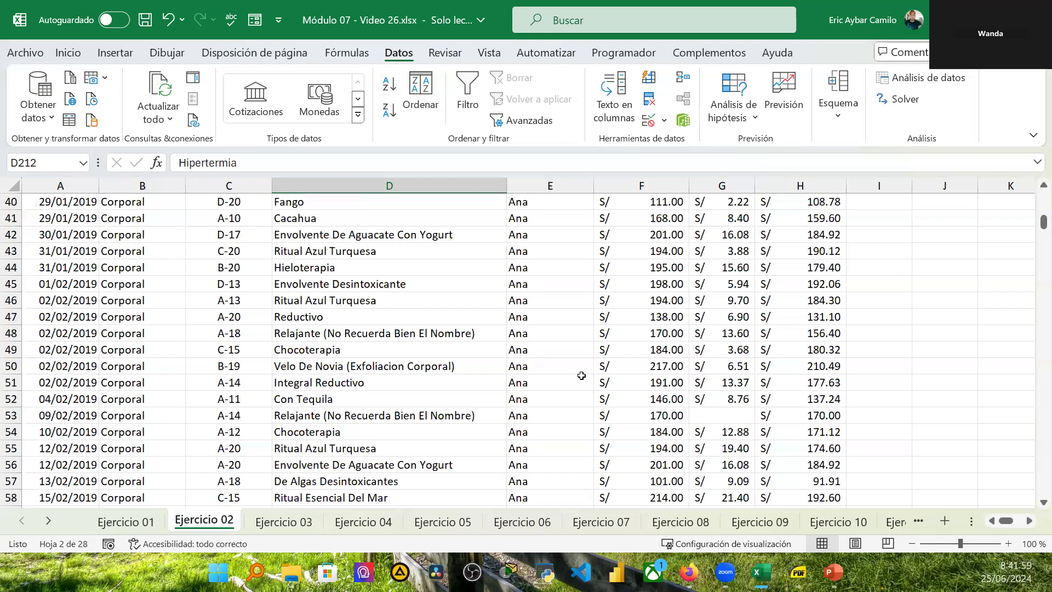
pyautogui.click(536, 267)
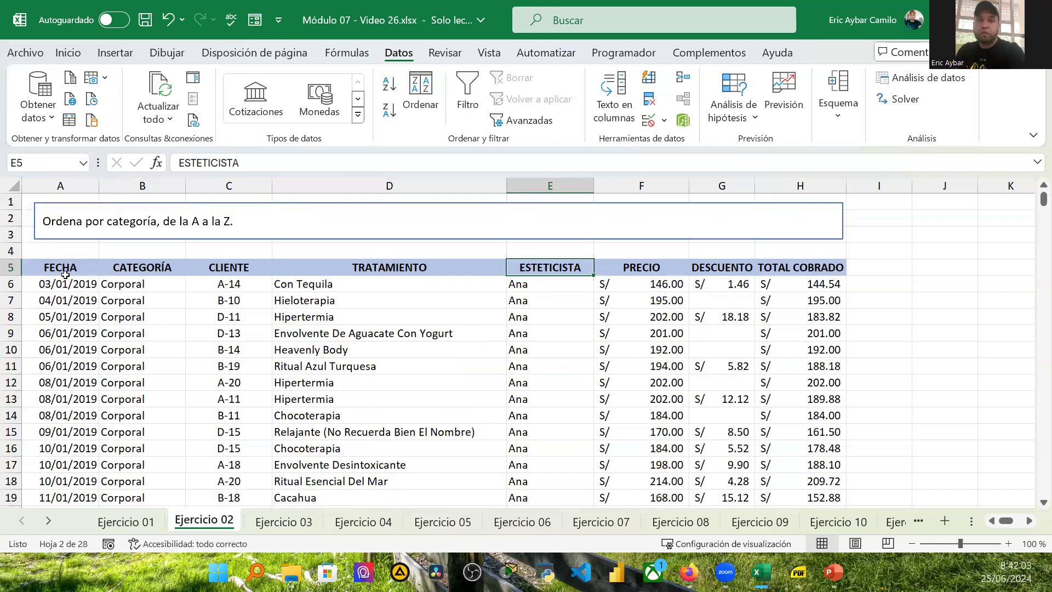
pyautogui.click(65, 267)
pyautogui.click(138, 269)
pyautogui.click(216, 268)
pyautogui.click(369, 268)
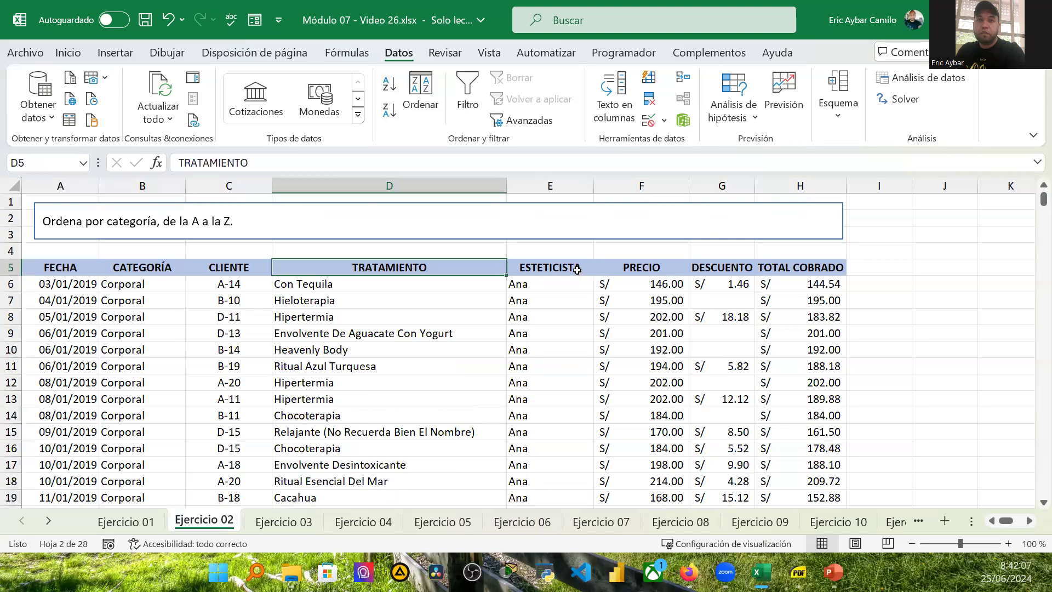
pyautogui.click(577, 268)
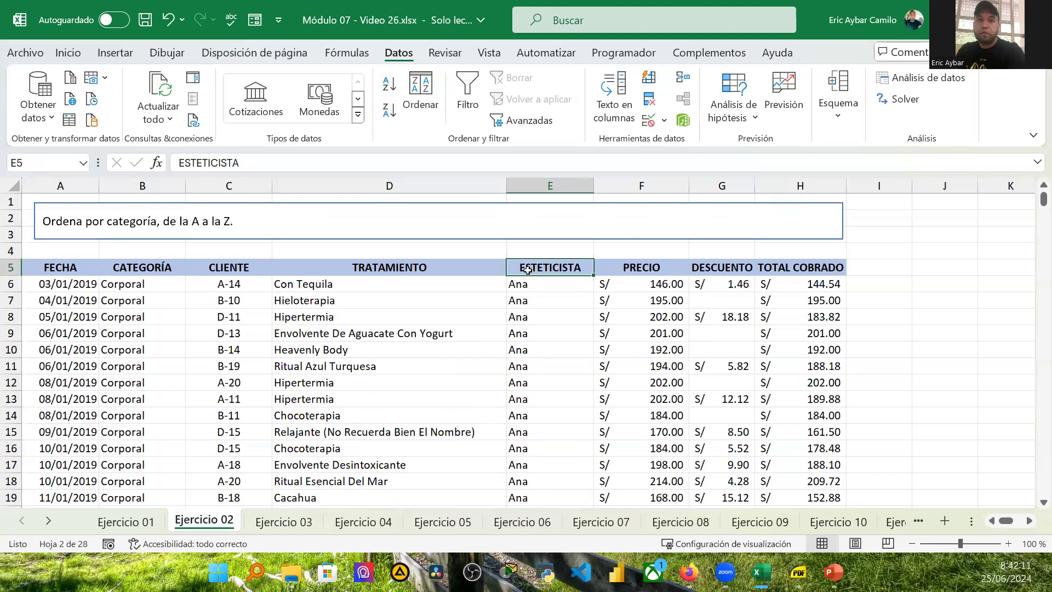
# Step: Sort the records by PRECIO from smallest to largest, then undo the sort
pyautogui.click(647, 265)
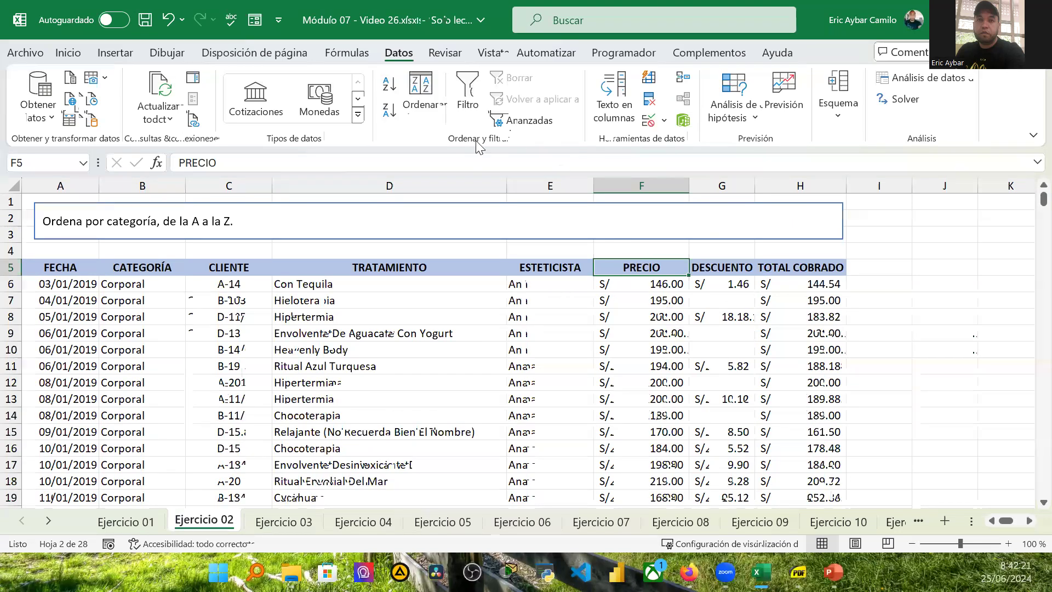
pyautogui.click(388, 88)
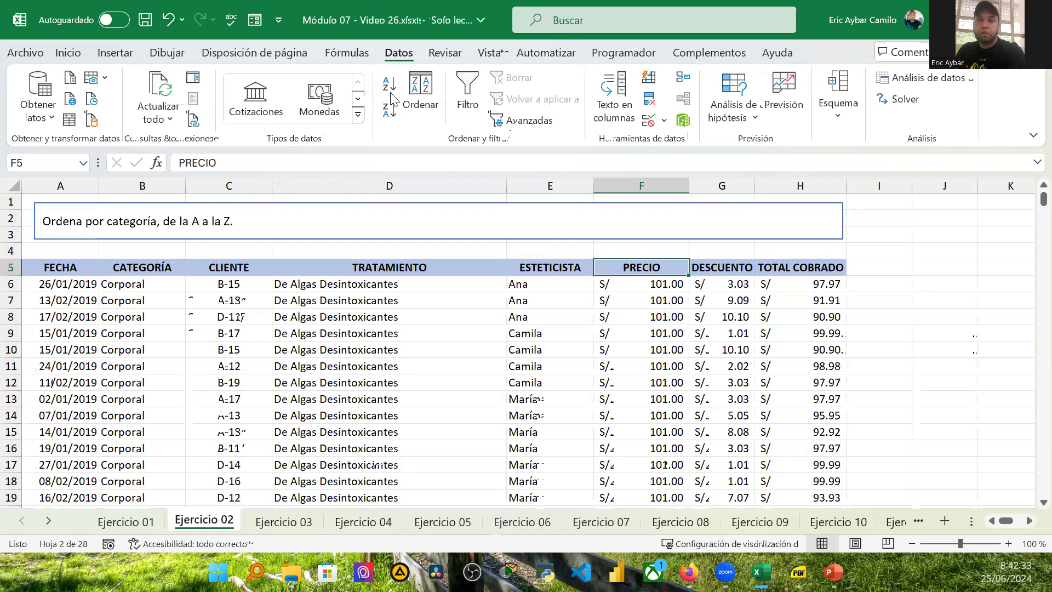
pyautogui.click(168, 20)
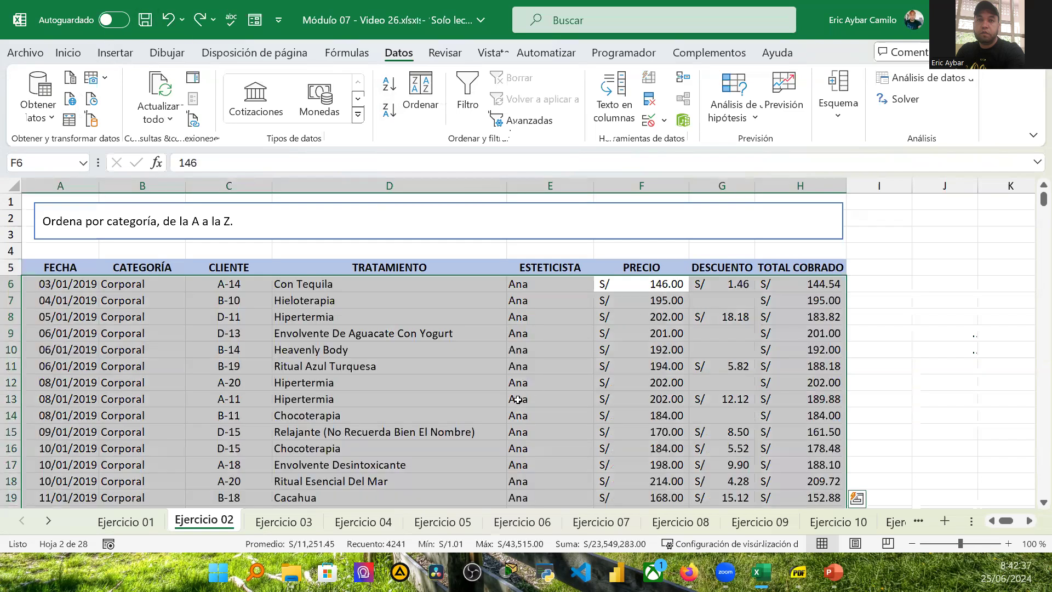
# Step: Sort the treatment records by PRECIO from smallest to largest
pyautogui.scroll(-6, 517, 399)
pyautogui.scroll(-1, 519, 391)
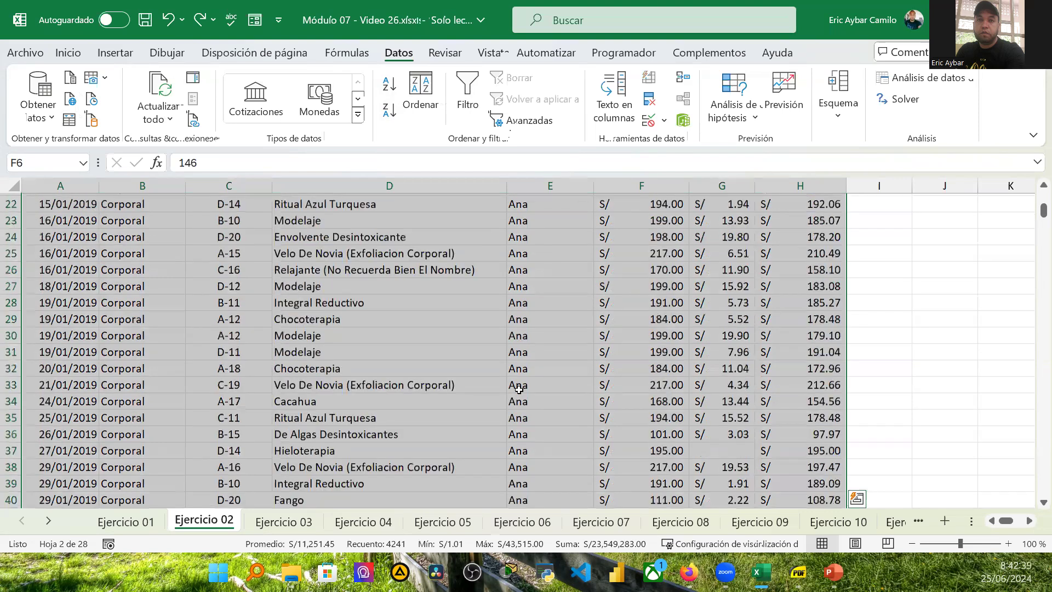
pyautogui.scroll(-2, 538, 400)
pyautogui.scroll(9, 539, 412)
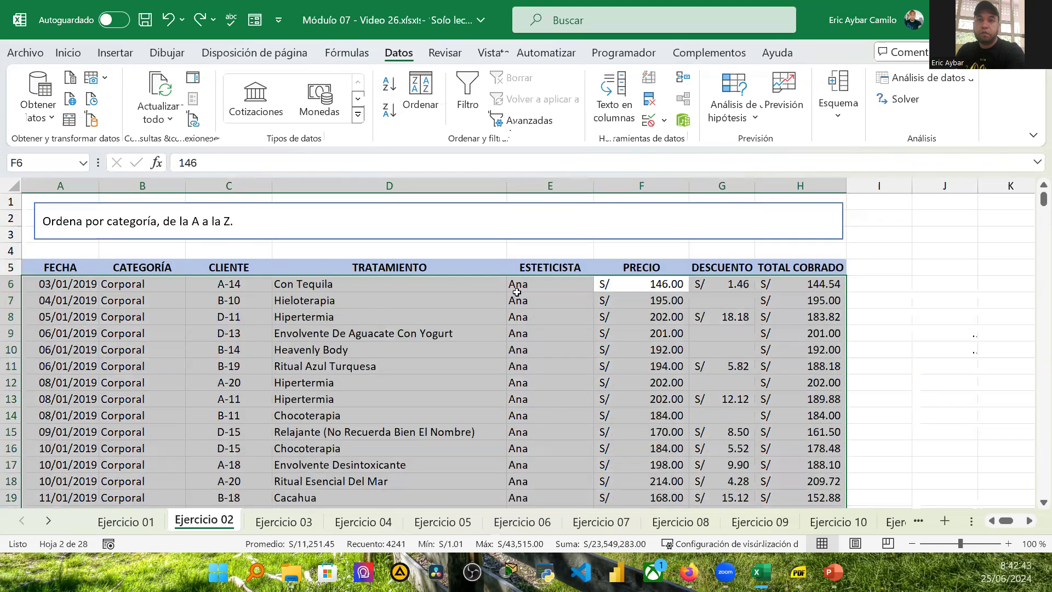
pyautogui.click(645, 268)
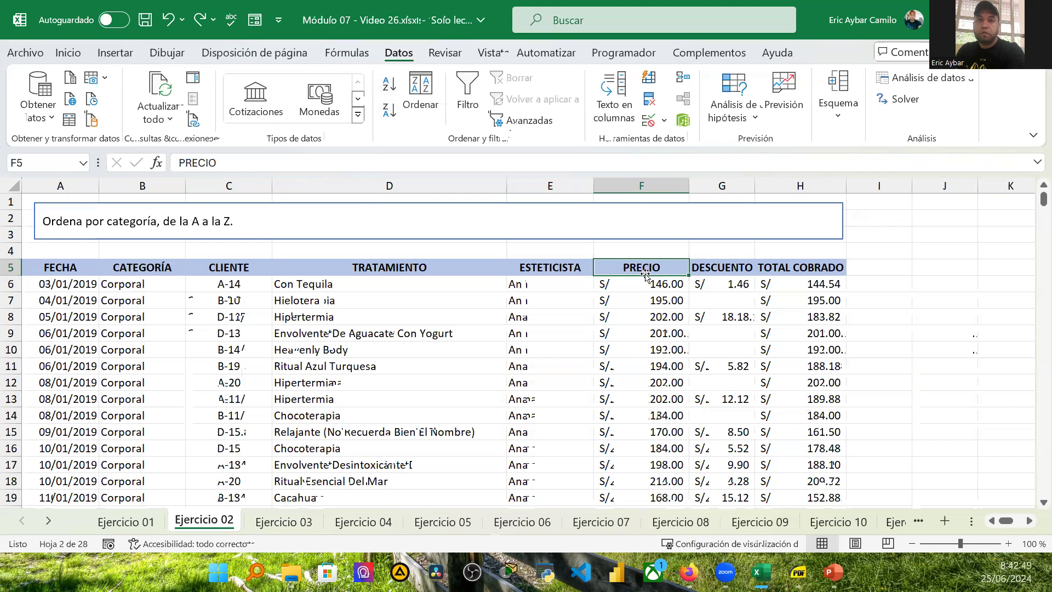
pyautogui.click(388, 87)
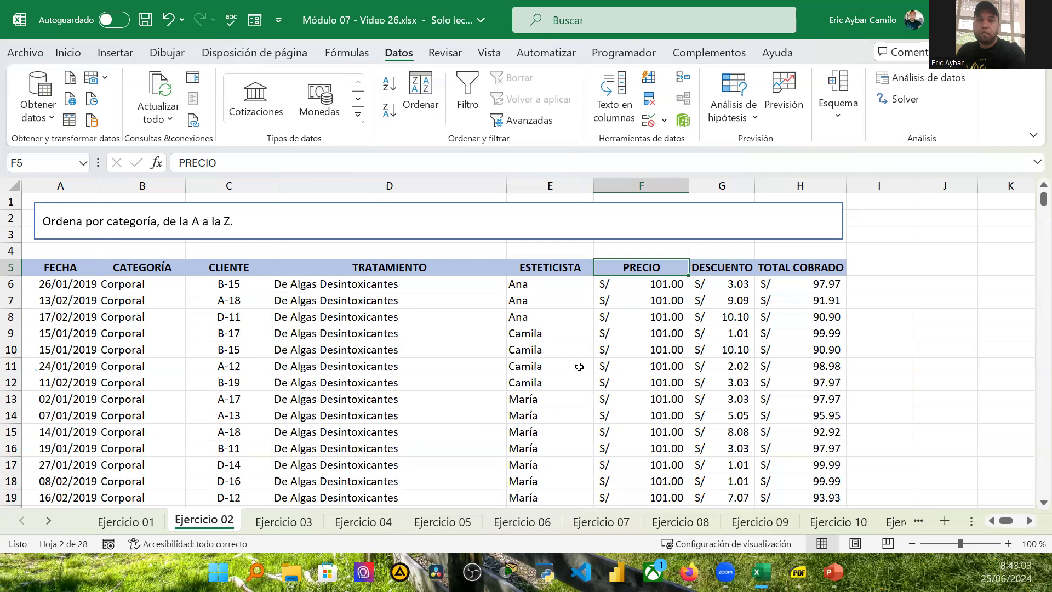
# Step: Scroll through the price-sorted treatment records to examine how rows are ordered
pyautogui.scroll(-1, 578, 365)
pyautogui.scroll(-3, 579, 366)
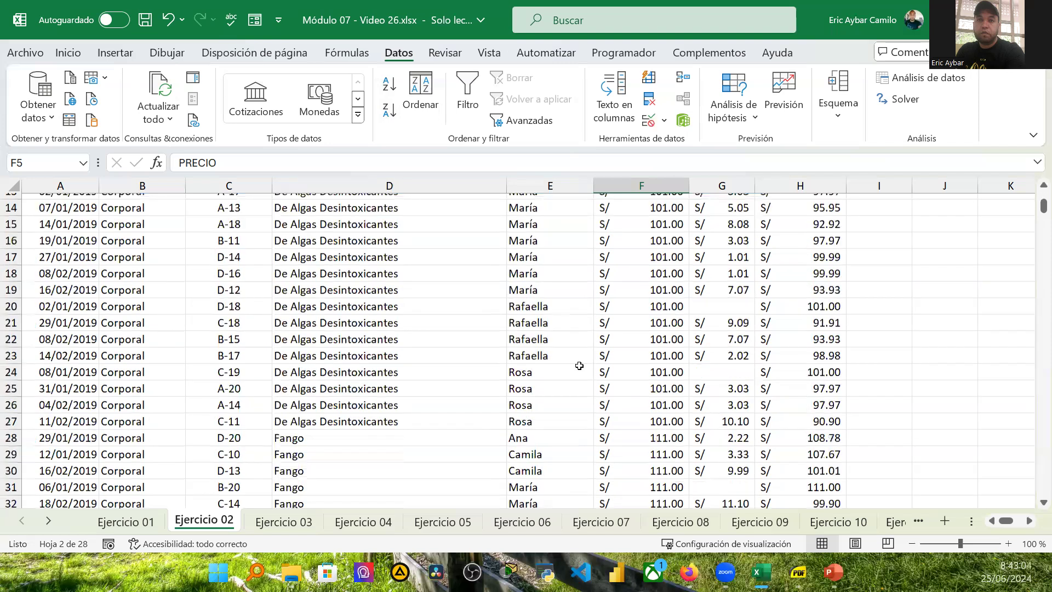
pyautogui.scroll(1, 579, 366)
pyautogui.scroll(3, 579, 370)
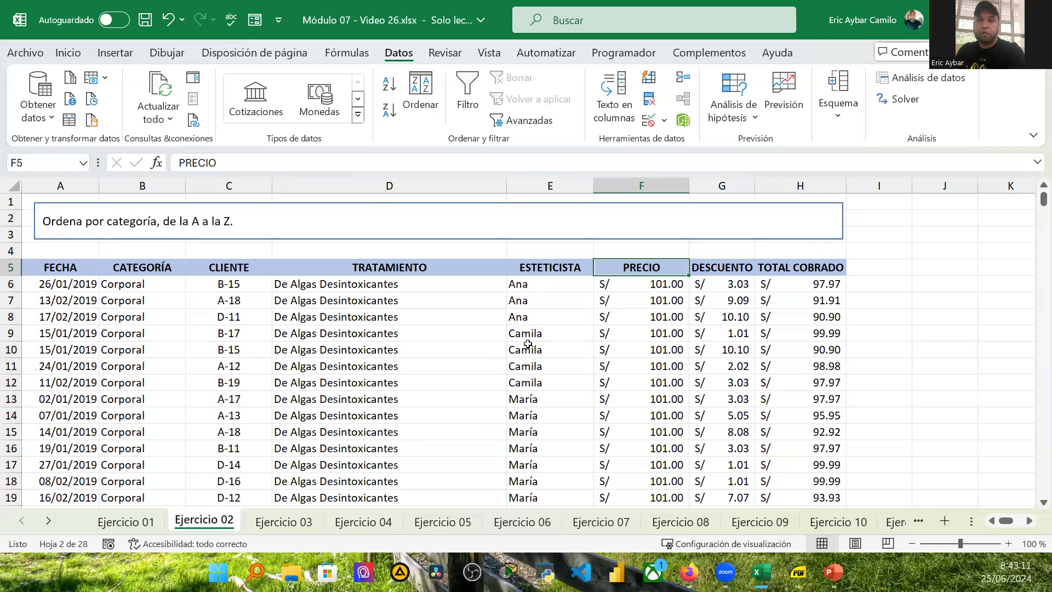
pyautogui.scroll(-5, 531, 394)
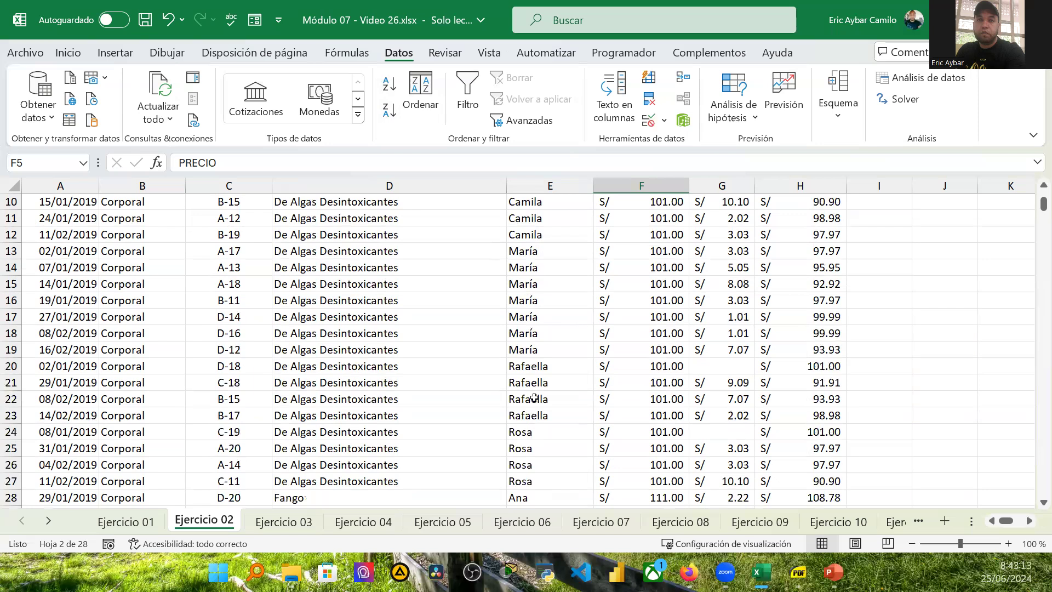
pyautogui.scroll(-1, 534, 404)
pyautogui.scroll(-3, 542, 396)
pyautogui.scroll(3, 658, 340)
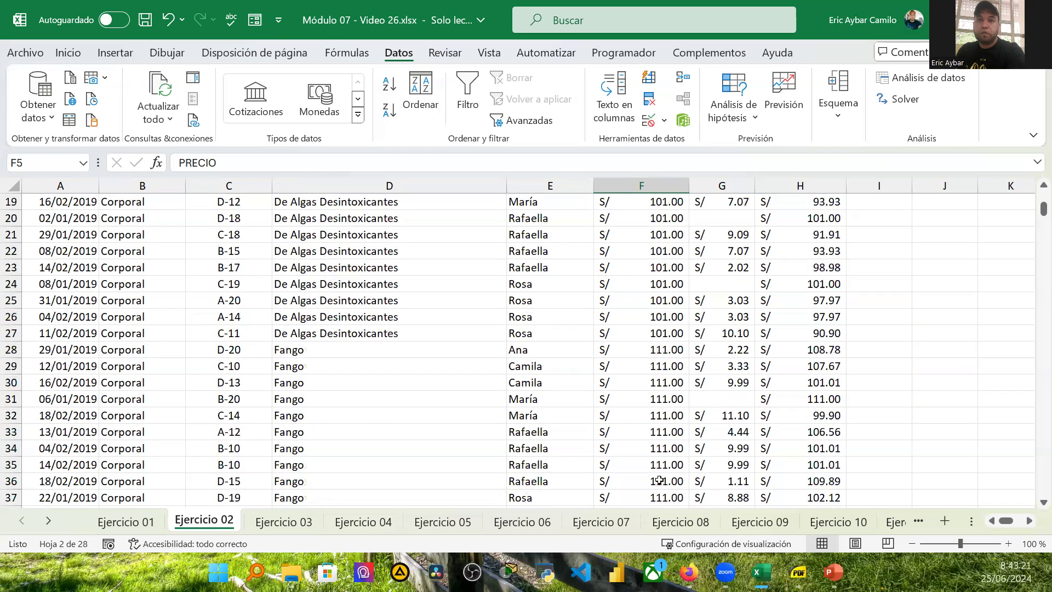
pyautogui.scroll(-8, 657, 435)
pyautogui.scroll(6, 658, 431)
pyautogui.scroll(8, 658, 432)
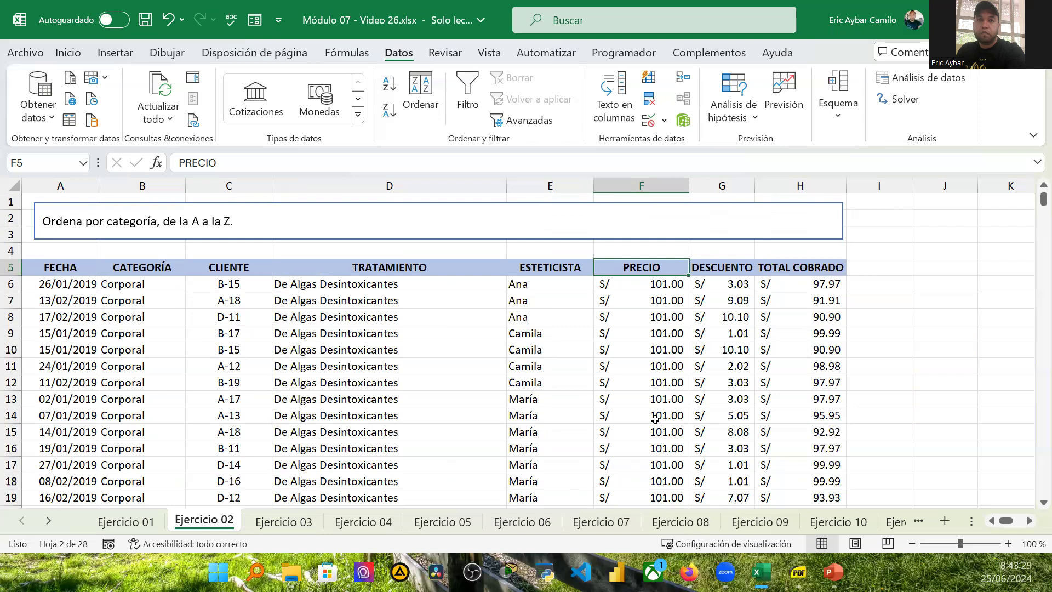
# Step: Browse the Ejercicio 03 and Ejercicio 04 sheets to review their sorting instructions and data
pyautogui.click(300, 523)
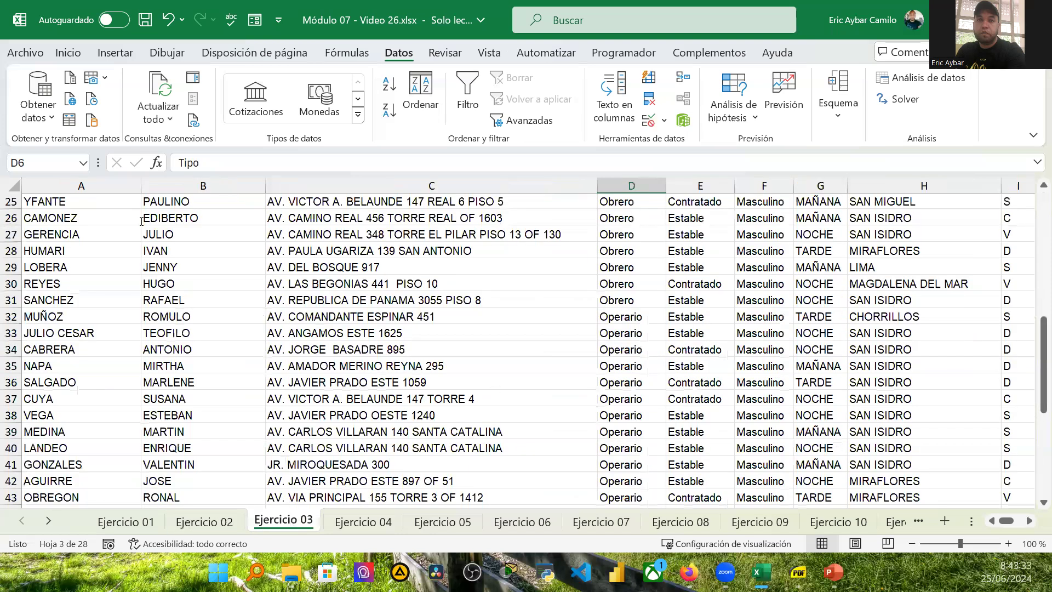
pyautogui.scroll(8, 55, 214)
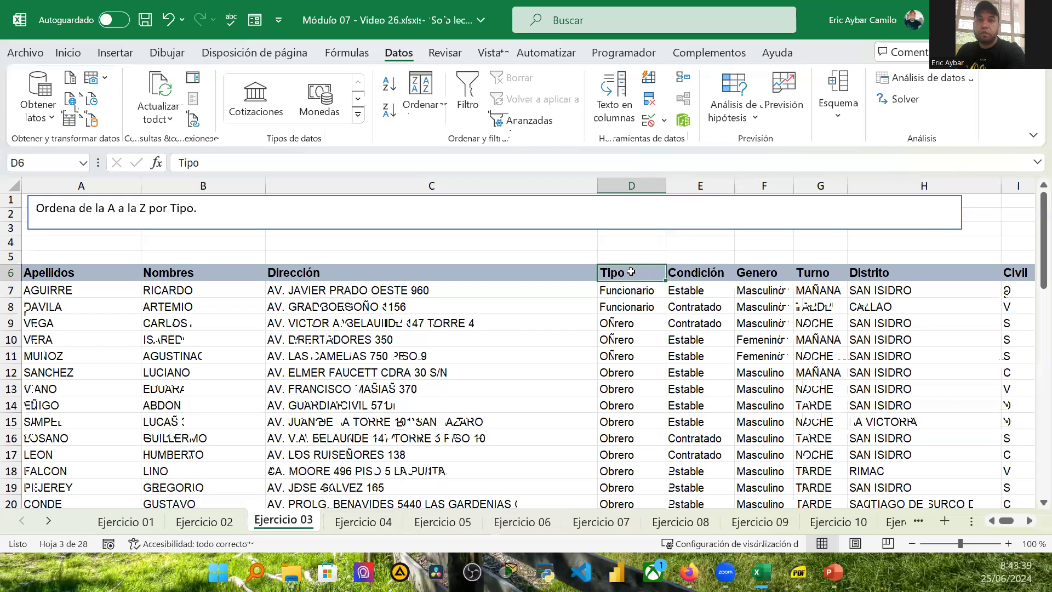
pyautogui.scroll(-3, 644, 364)
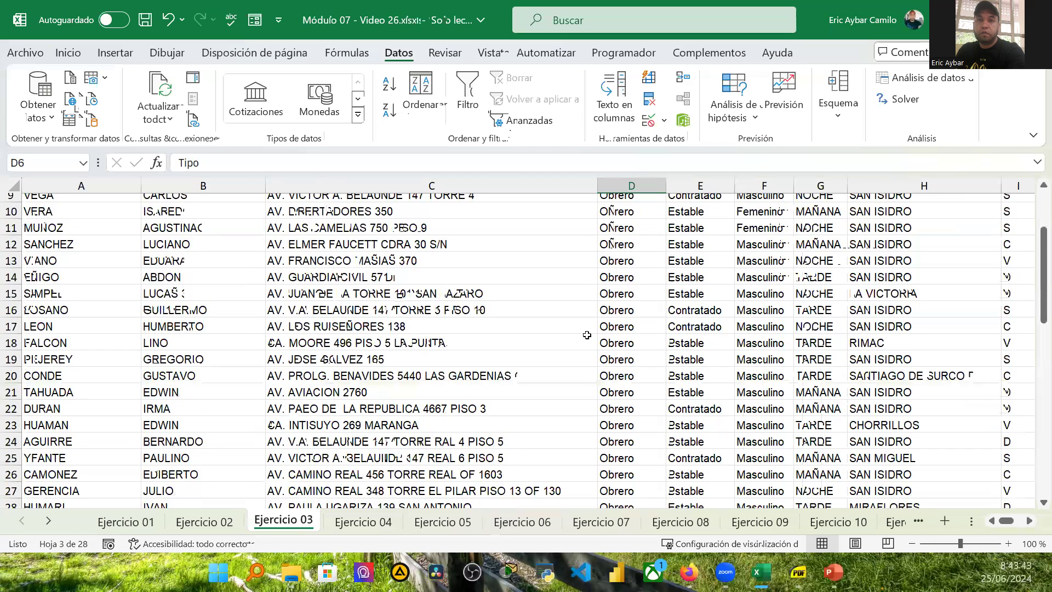
pyautogui.scroll(3, 128, 237)
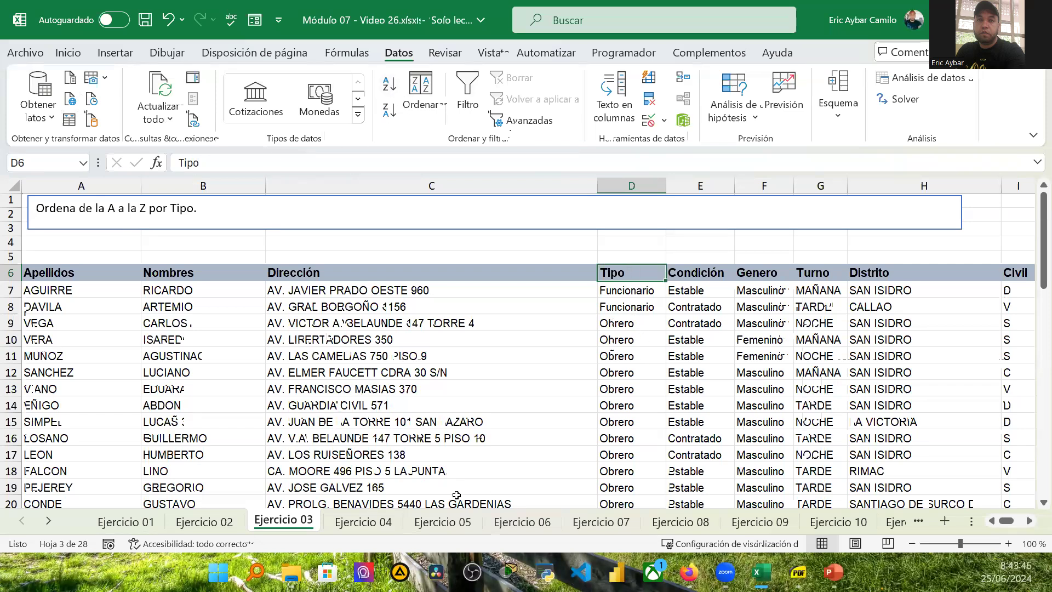
pyautogui.click(371, 522)
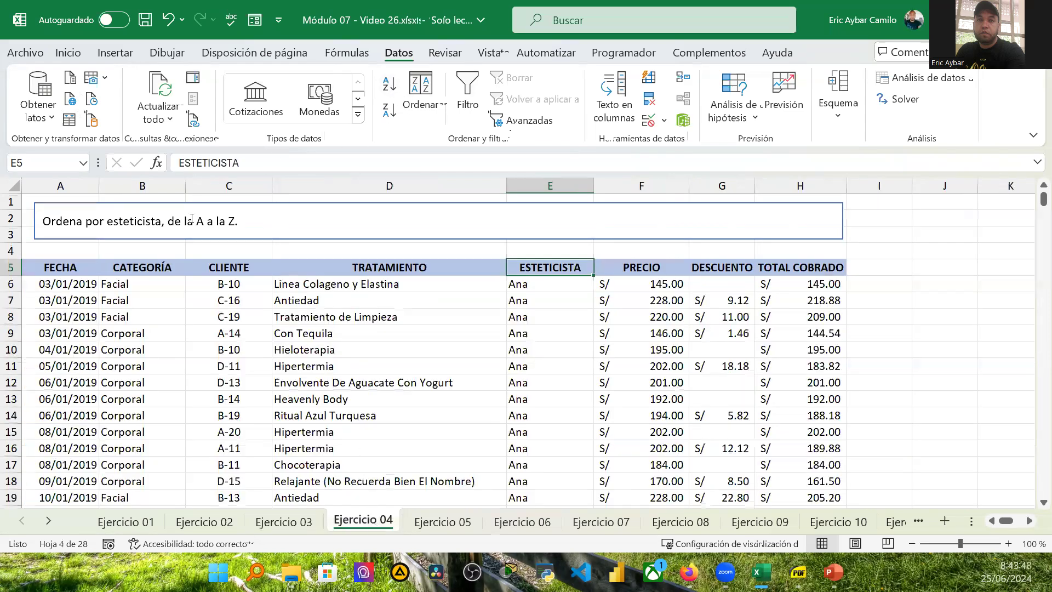
pyautogui.scroll(-6, 599, 430)
pyautogui.scroll(6, 599, 415)
# Step: Switch to the Actividad workbook and open its Ejercicio 1 - Orden 1 criterio sheet
pyautogui.click(1034, 16)
pyautogui.click(630, 323)
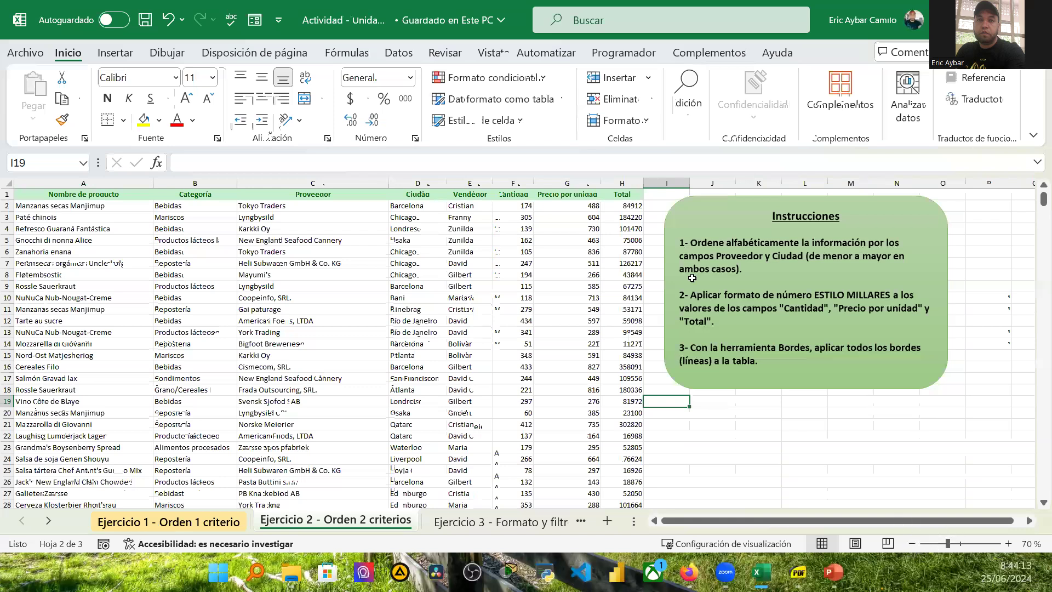
pyautogui.hotkey('ctrl', 'pageup')
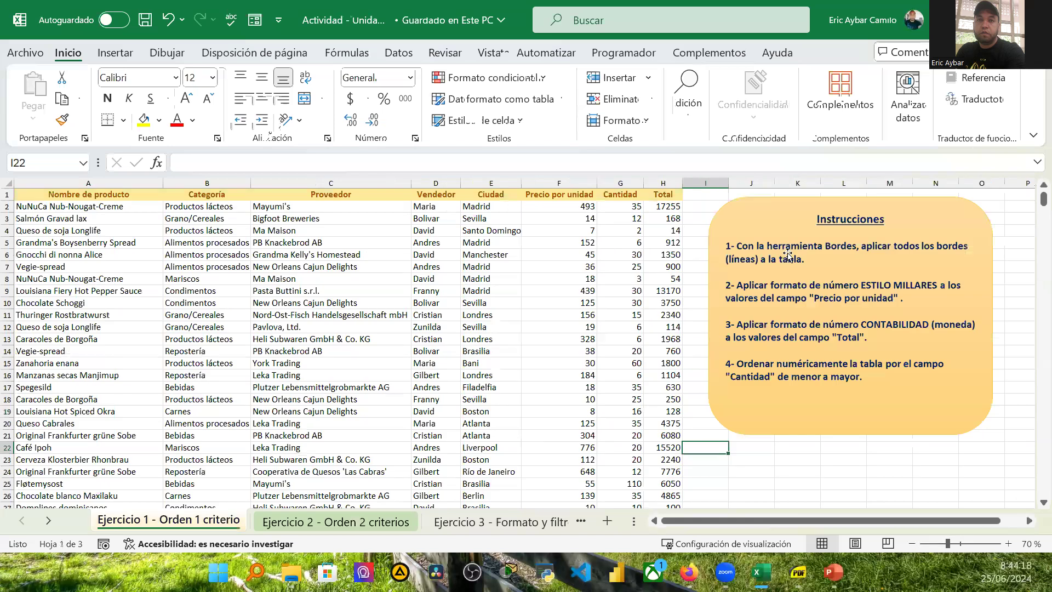
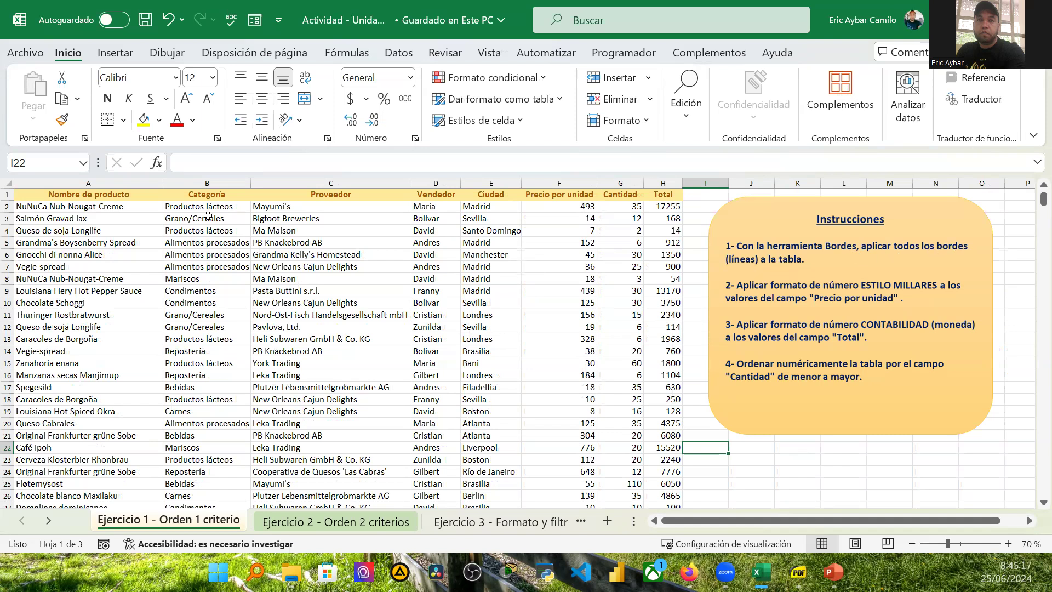
# Step: Select the entire product table on Ejercicio 1 and apply all borders to it
pyautogui.click(62, 194)
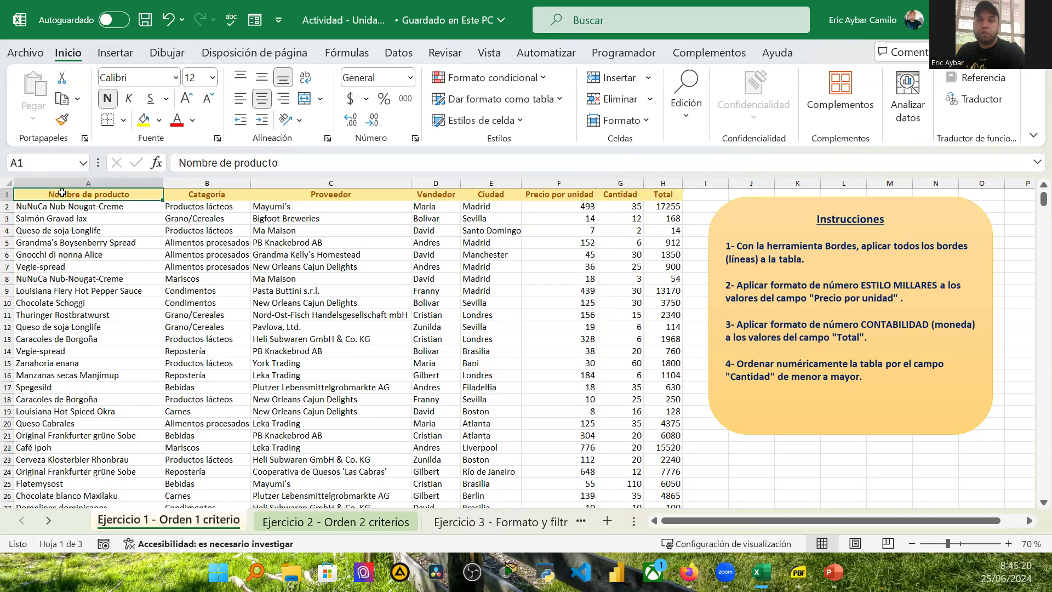
pyautogui.hotkey('ctrl', 'shift', 'Down')
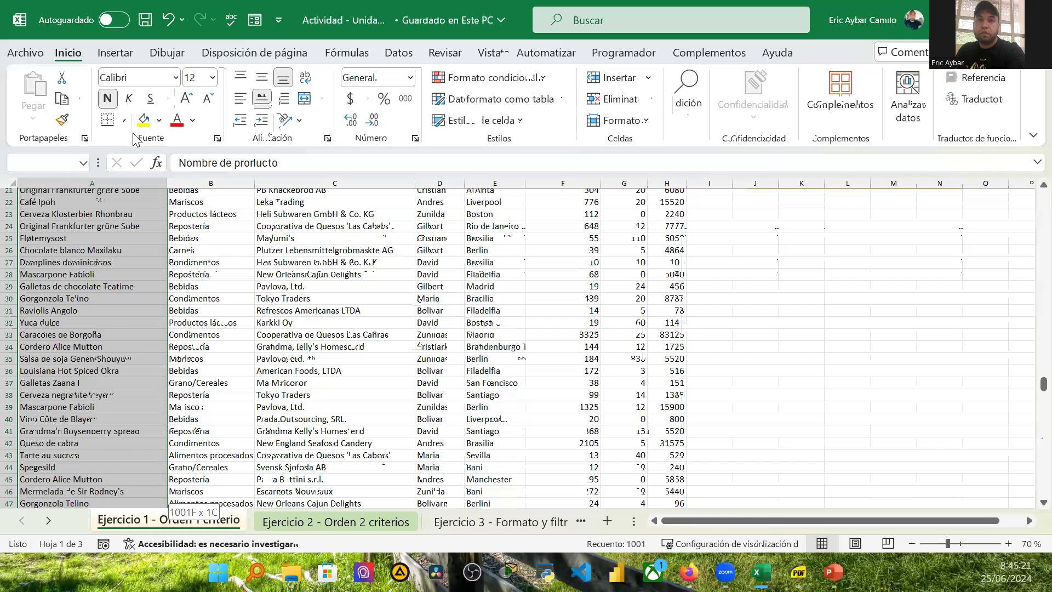
pyautogui.hotkey('ctrl', 'shift', 'Right')
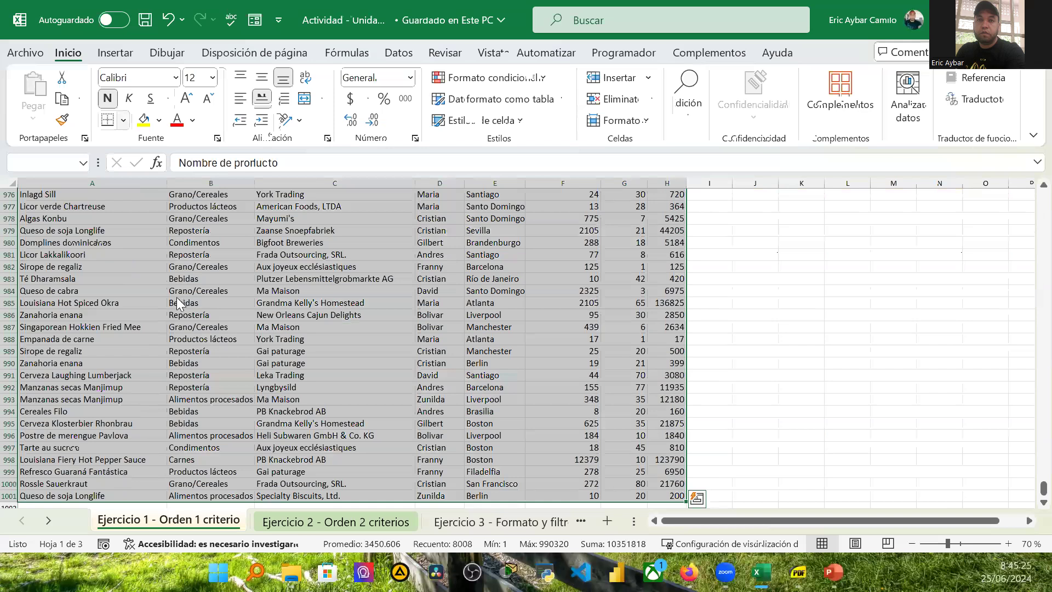
pyautogui.click(124, 120)
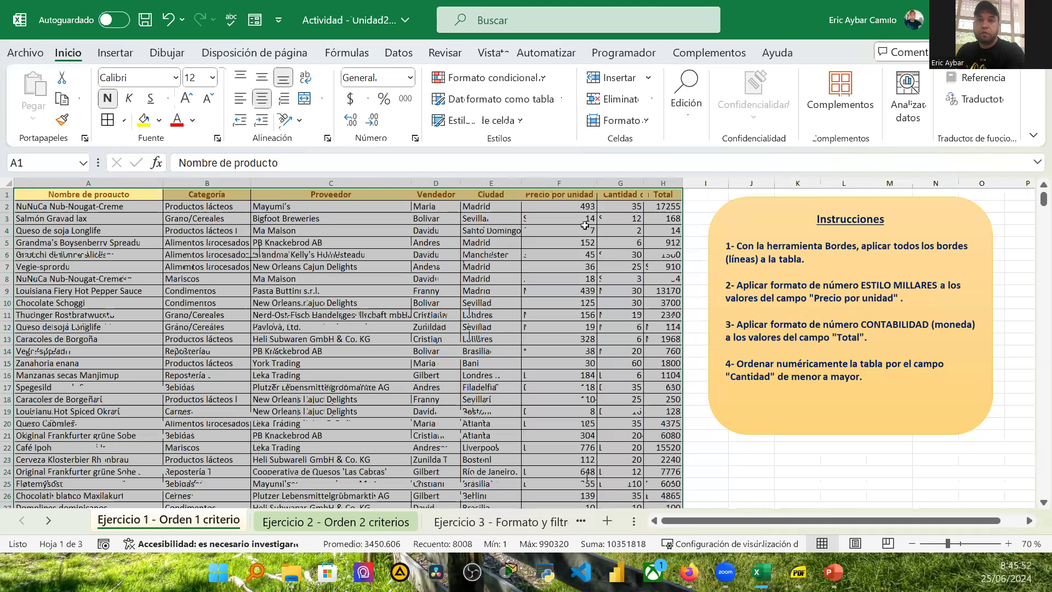
# Step: Apply the thousands separator style (Estilo millares) to the Precio por unidad values
pyautogui.click(569, 196)
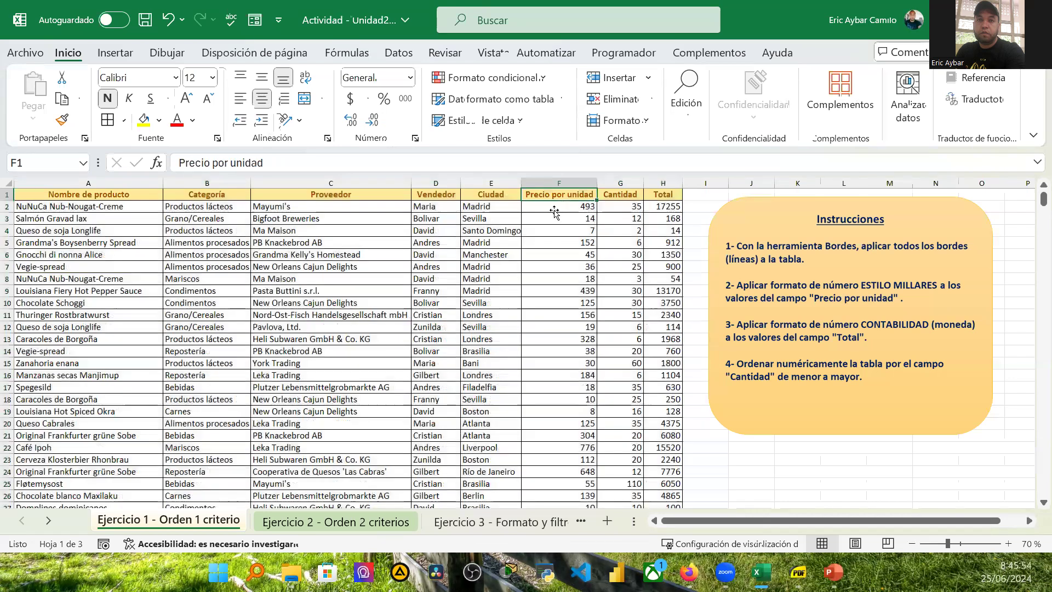
pyautogui.click(554, 209)
pyautogui.hotkey('ctrl', 'shift', 'Down')
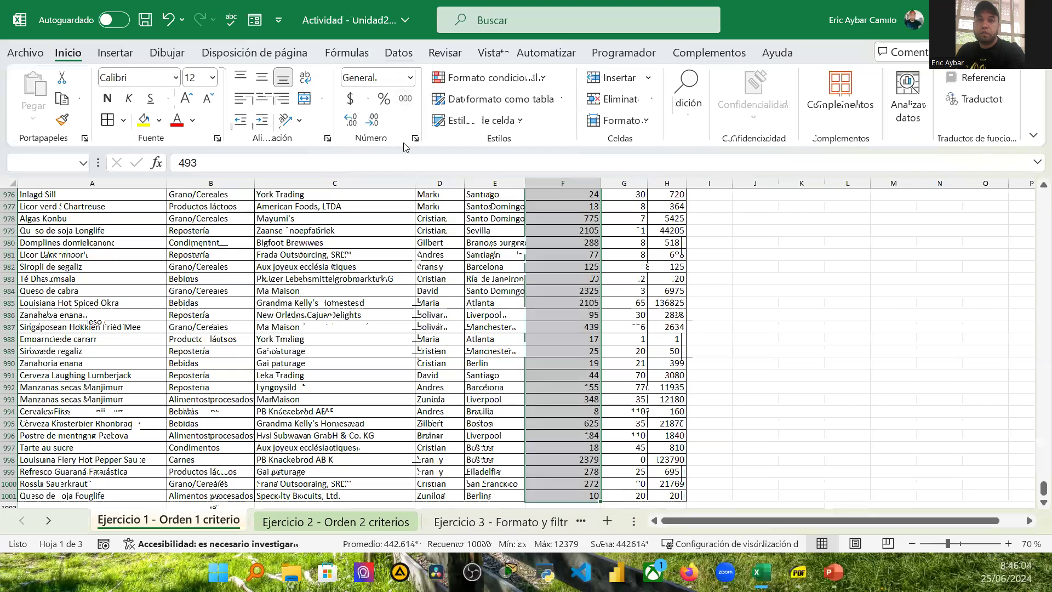
pyautogui.click(410, 81)
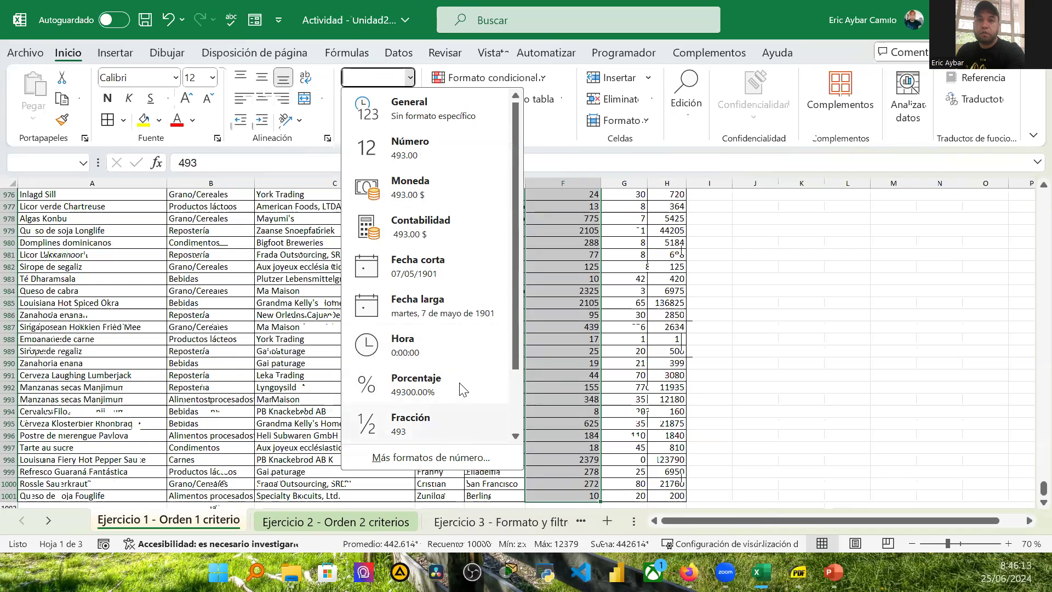
pyautogui.scroll(-2, 446, 392)
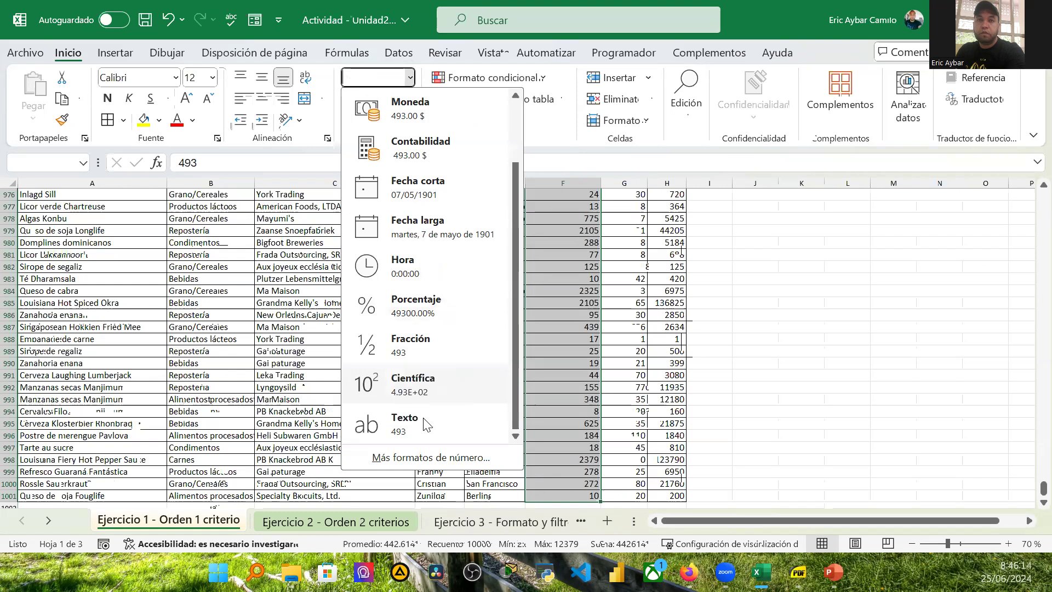
pyautogui.scroll(2, 470, 357)
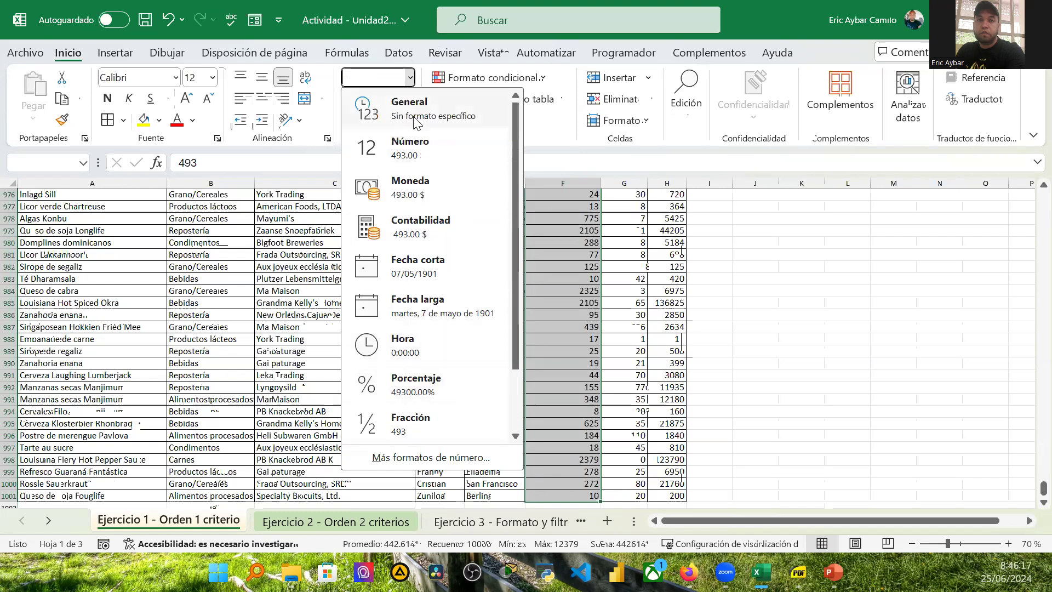
pyautogui.scroll(-2, 498, 241)
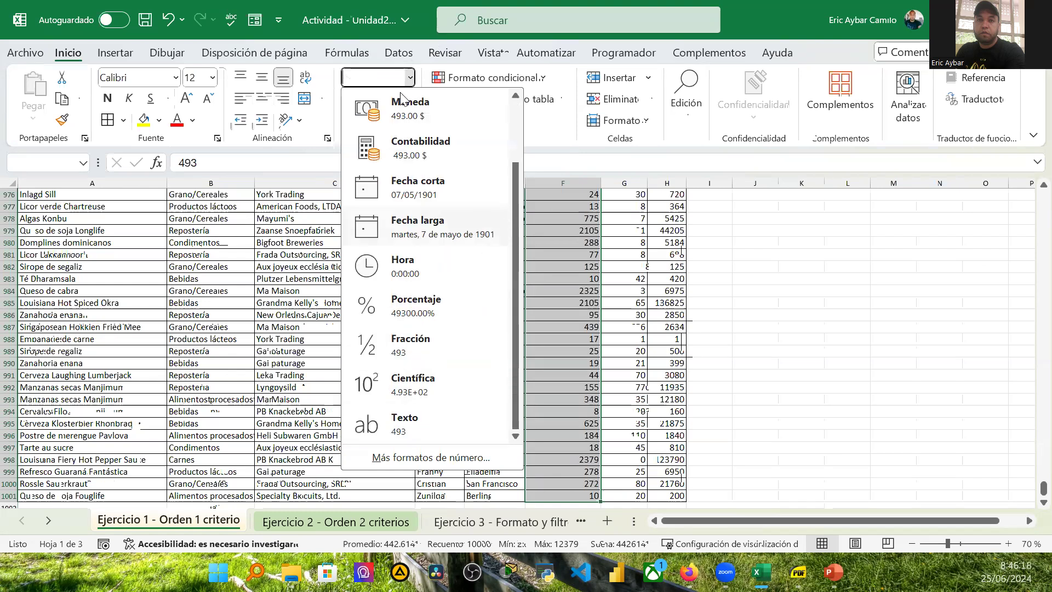
pyautogui.scroll(2, 409, 197)
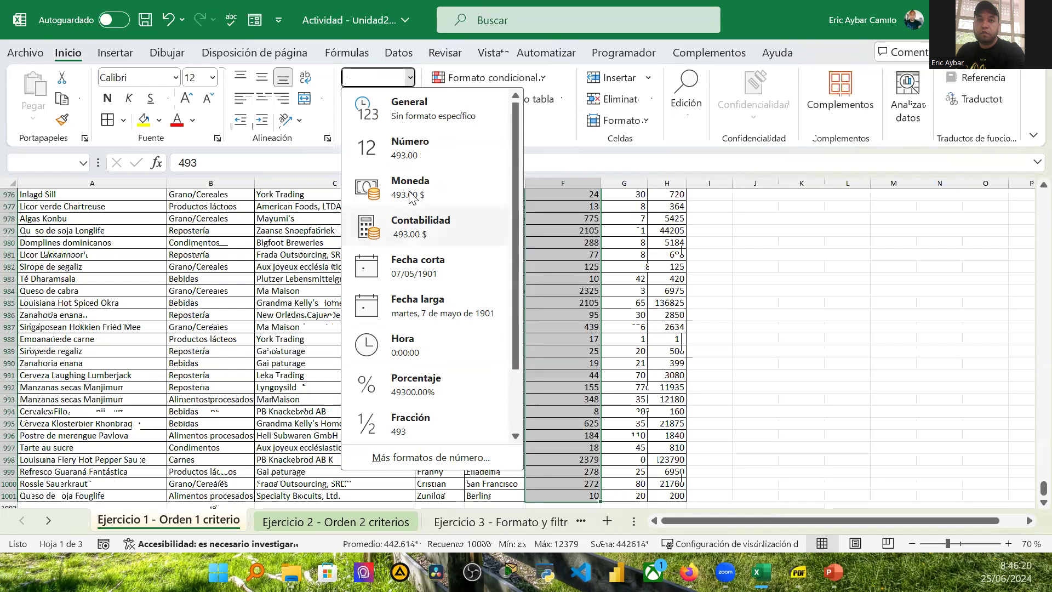
pyautogui.click(410, 77)
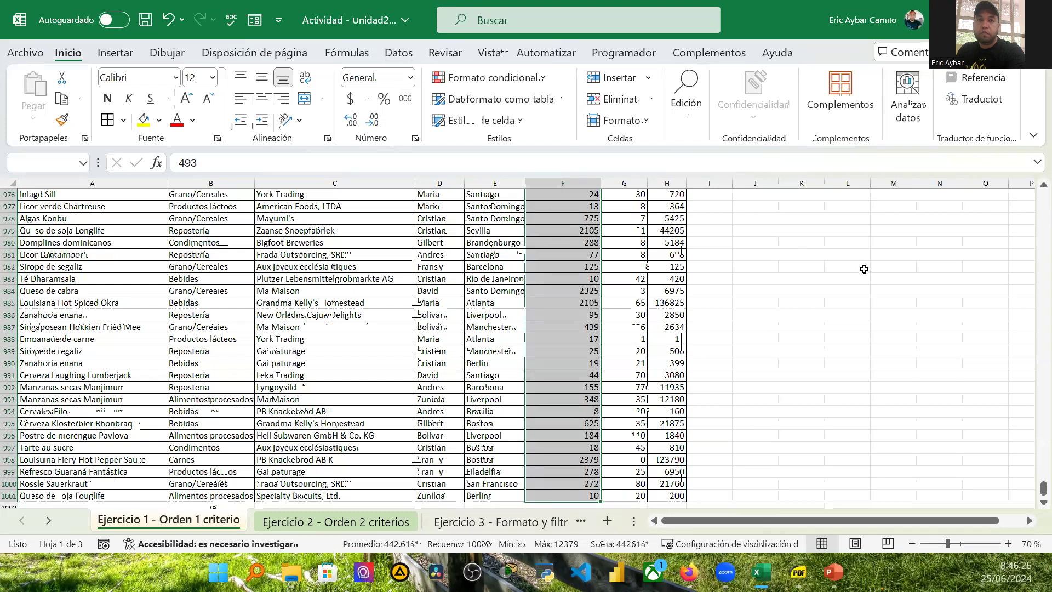
pyautogui.scroll(5, 868, 267)
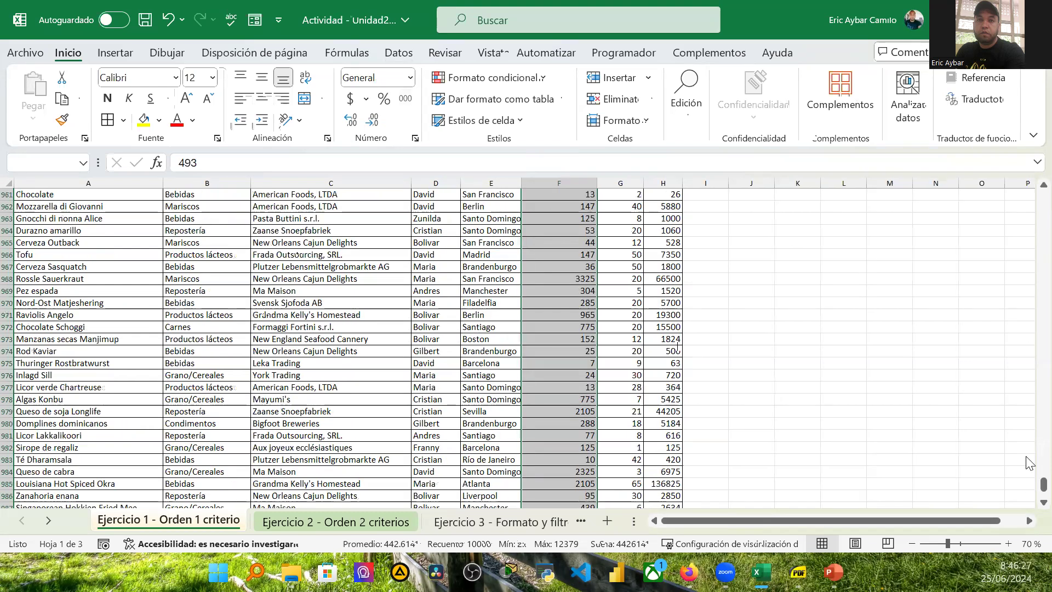
pyautogui.moveTo(1044, 484); pyautogui.dragTo(1030, 178)
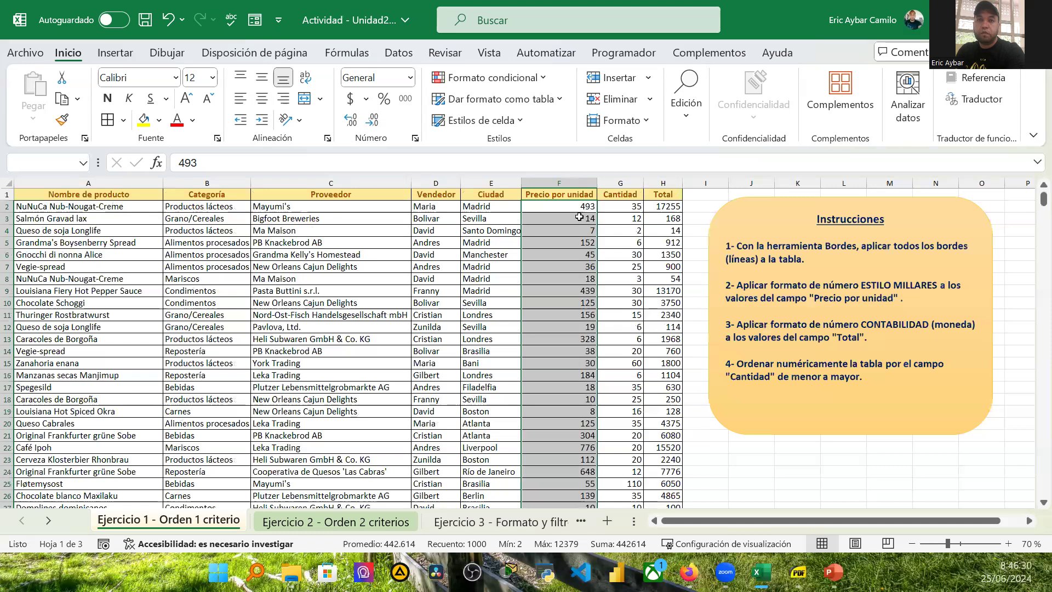
pyautogui.click(406, 101)
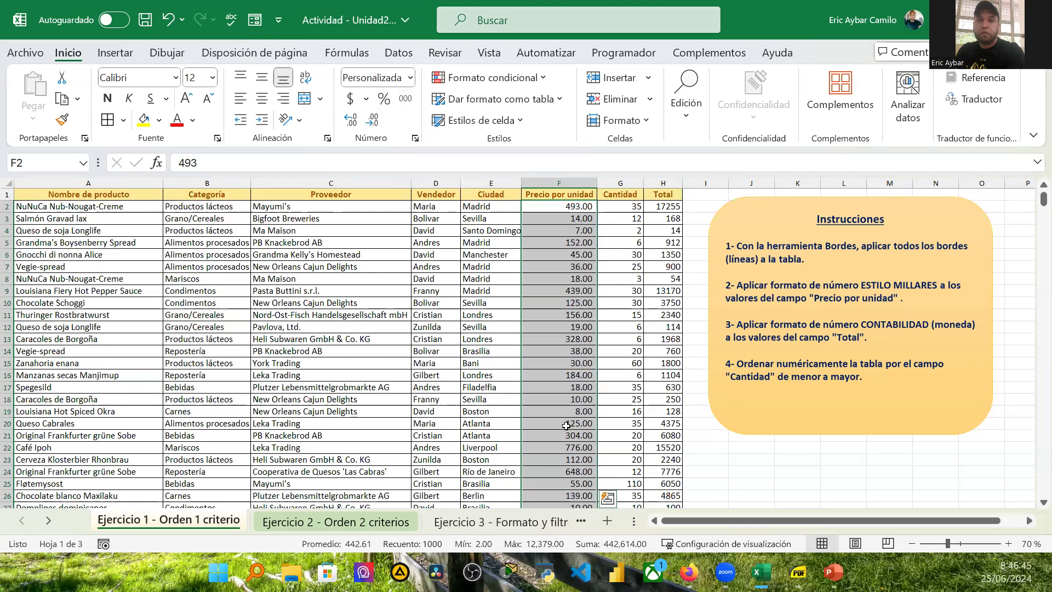
# Step: Apply the Moneda currency format to the Total values and widen the Total column to fit
pyautogui.scroll(-1, 590, 435)
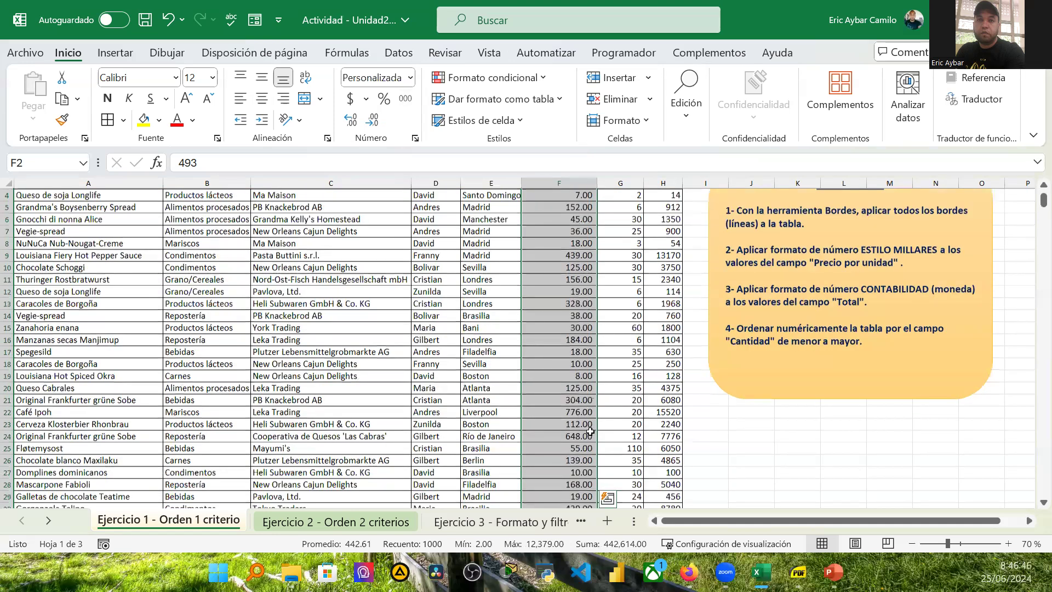
pyautogui.scroll(-3, 581, 438)
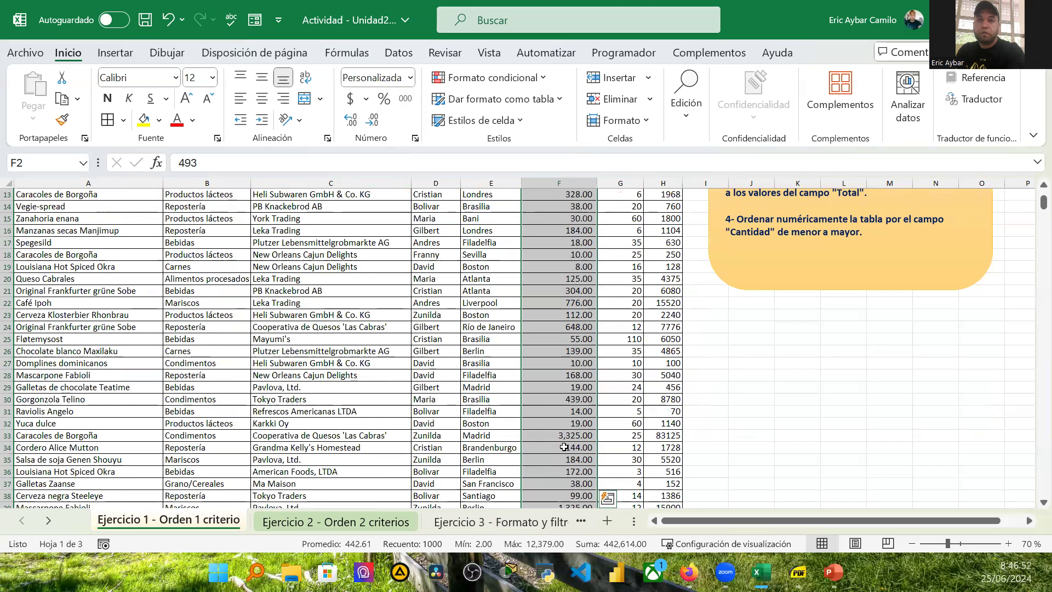
pyautogui.scroll(3, 575, 438)
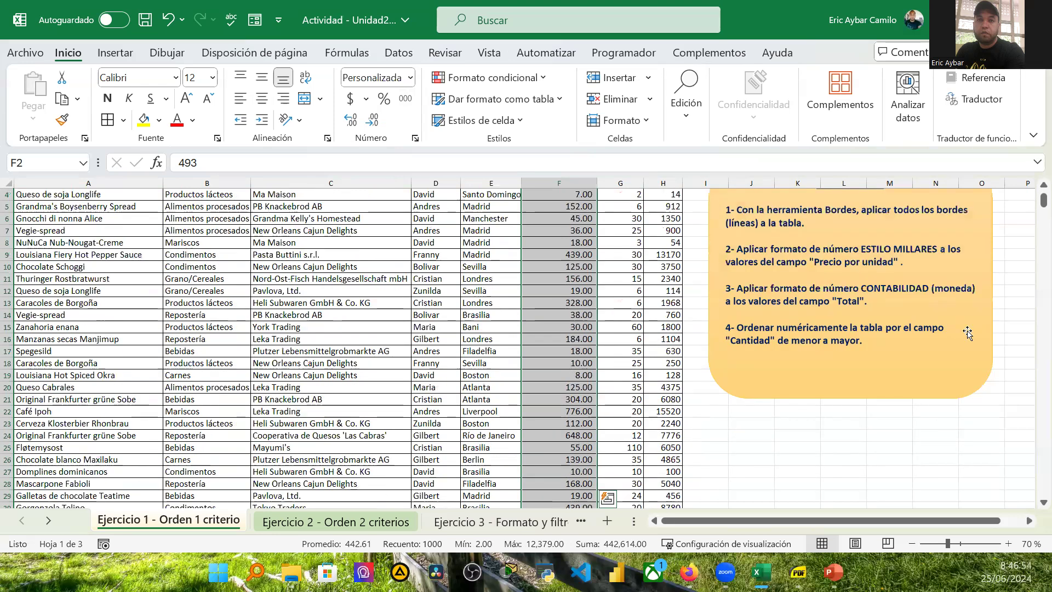
pyautogui.scroll(1, 954, 312)
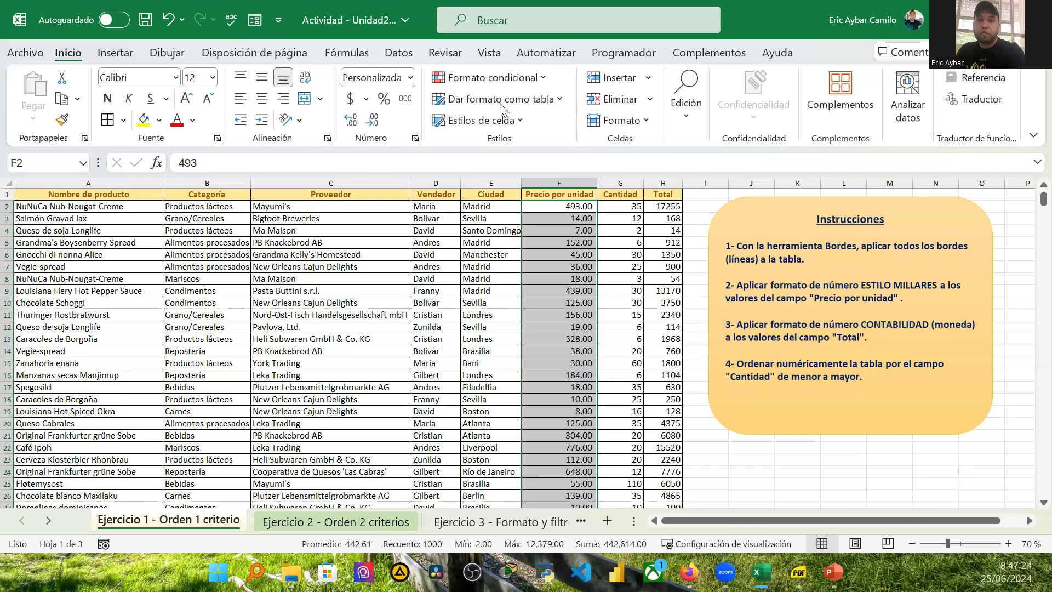
pyautogui.click(670, 206)
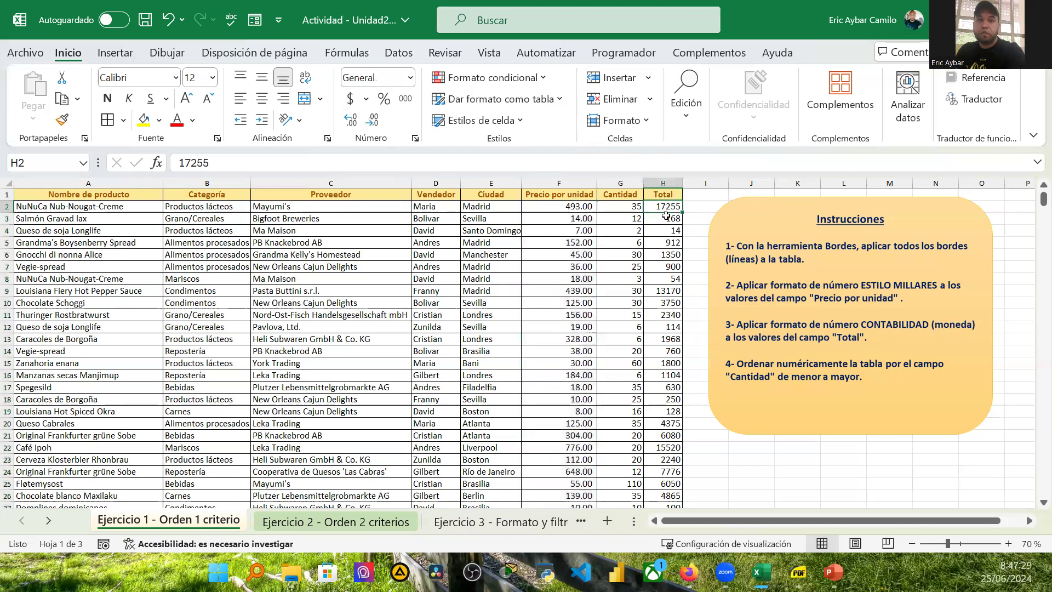
pyautogui.hotkey('ctrl', 'shift', 'Down')
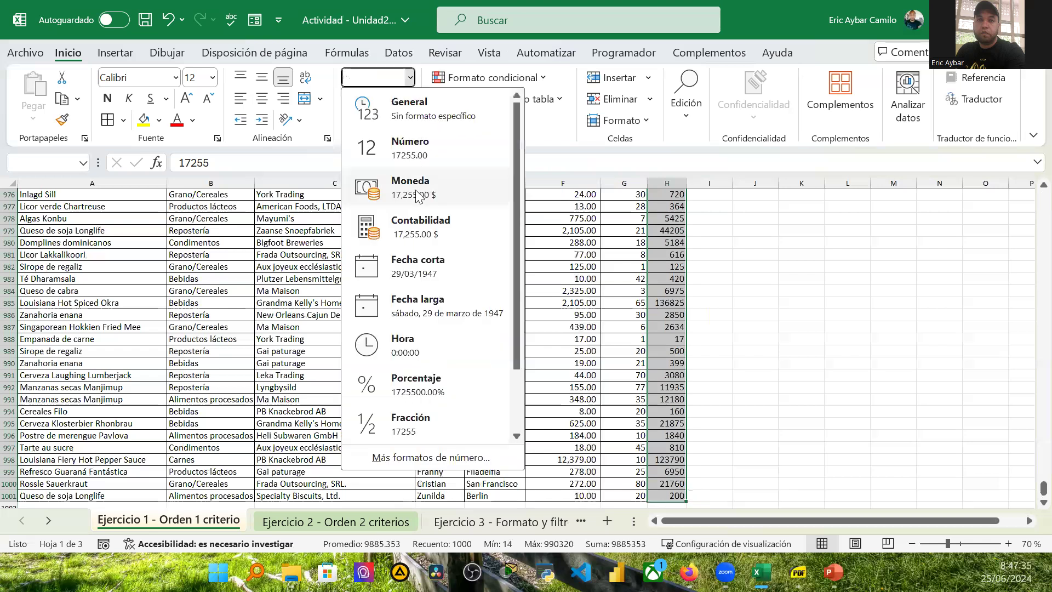
pyautogui.click(410, 193)
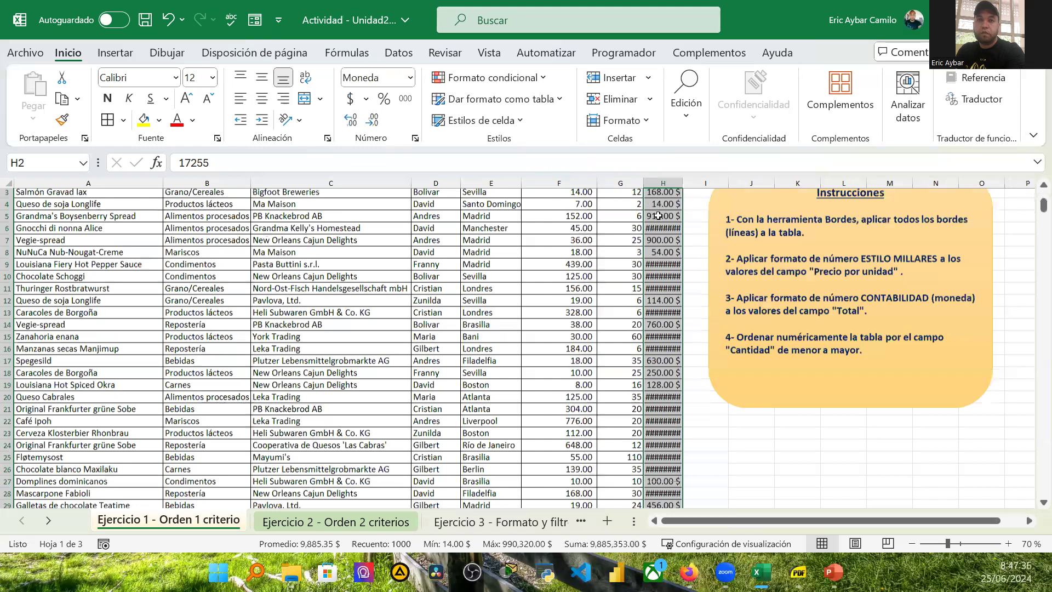
pyautogui.scroll(1, 654, 214)
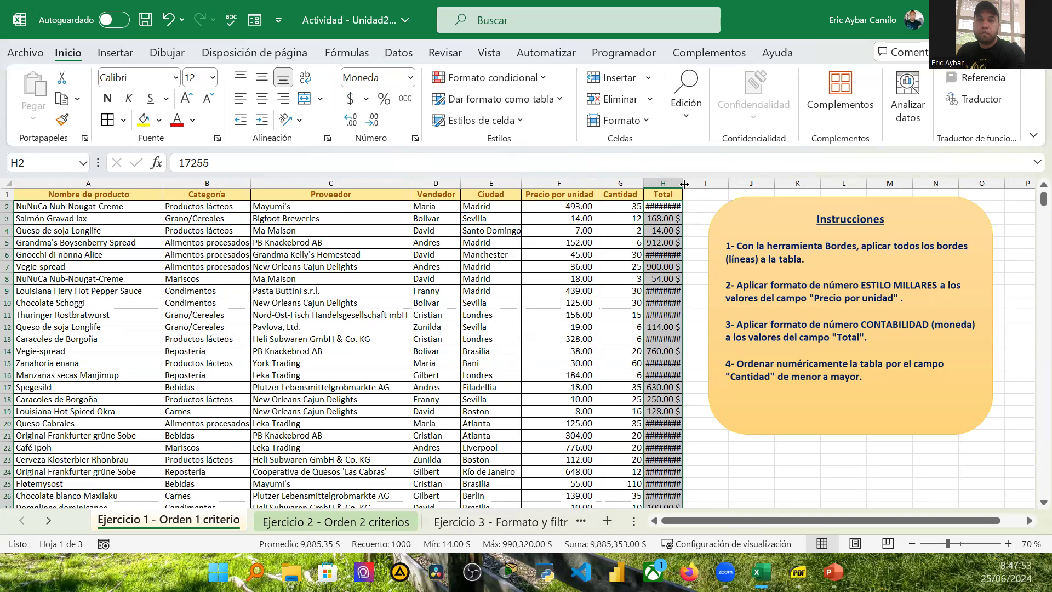
pyautogui.moveTo(685, 182); pyautogui.dragTo(699, 183)
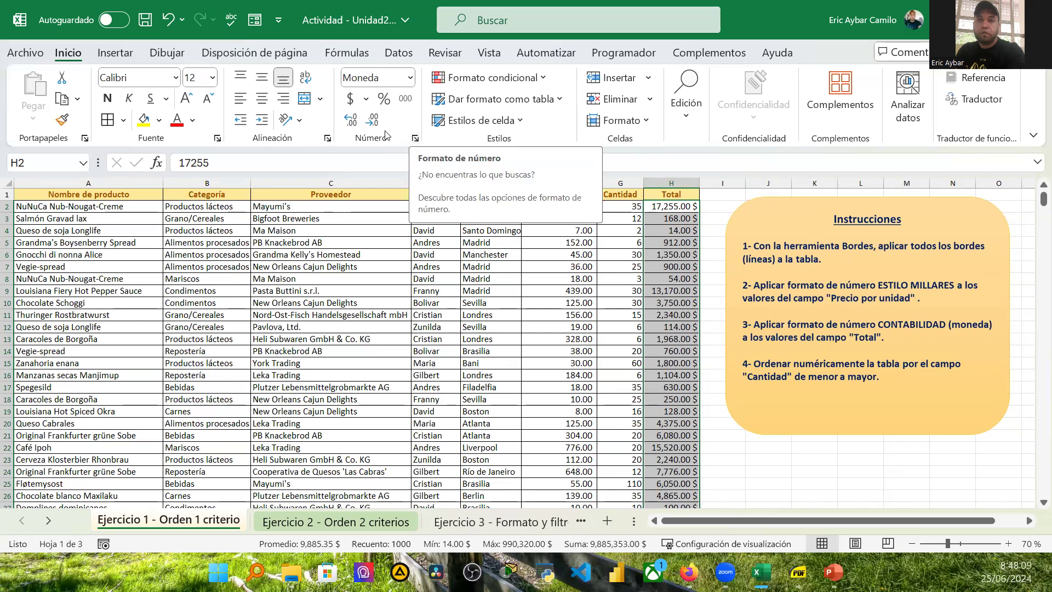
# Step: Change the Total values' currency symbol to $ Español (República Dominicana) in the cell format settings
pyautogui.click(415, 138)
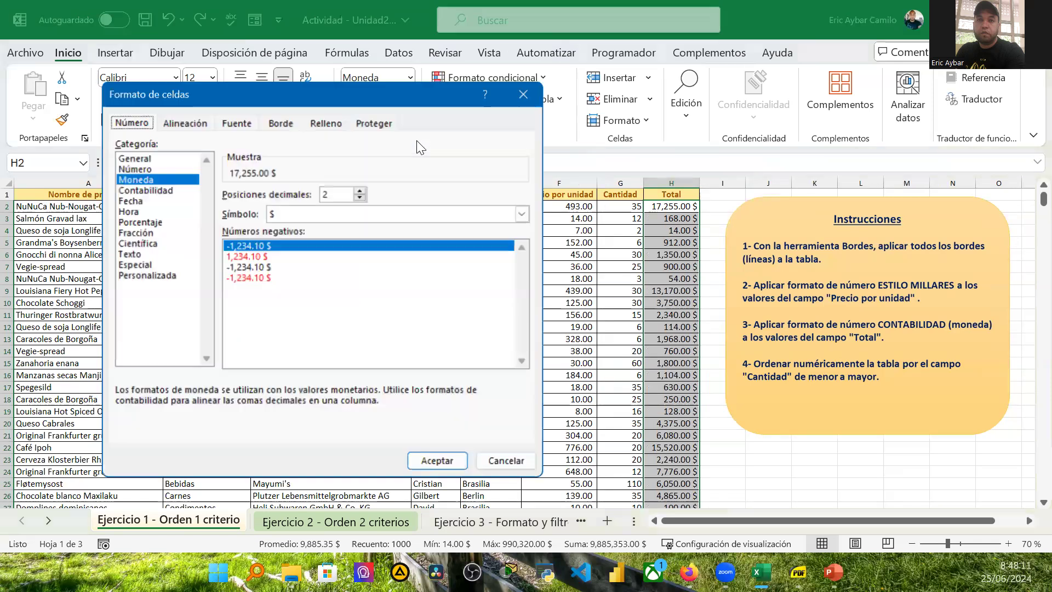
pyautogui.click(291, 213)
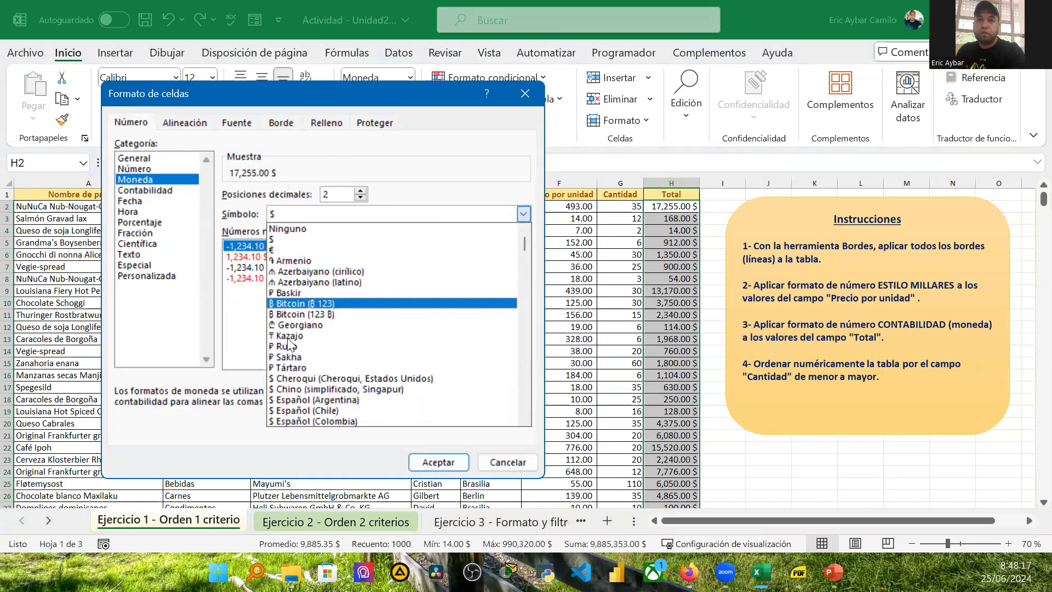
pyautogui.scroll(-2, 382, 344)
pyautogui.scroll(-2, 388, 336)
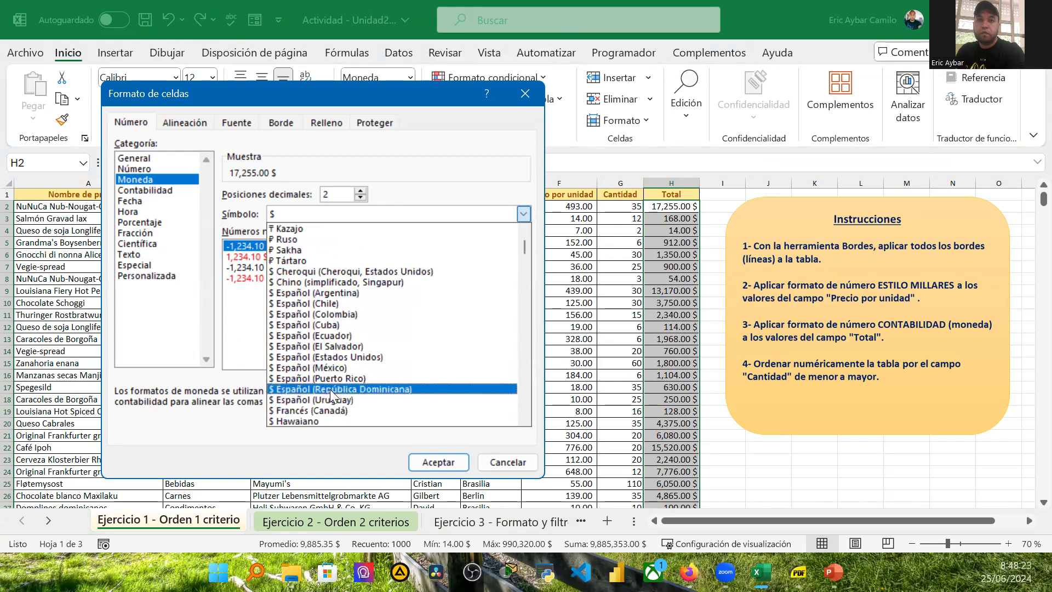
pyautogui.click(339, 389)
pyautogui.click(442, 462)
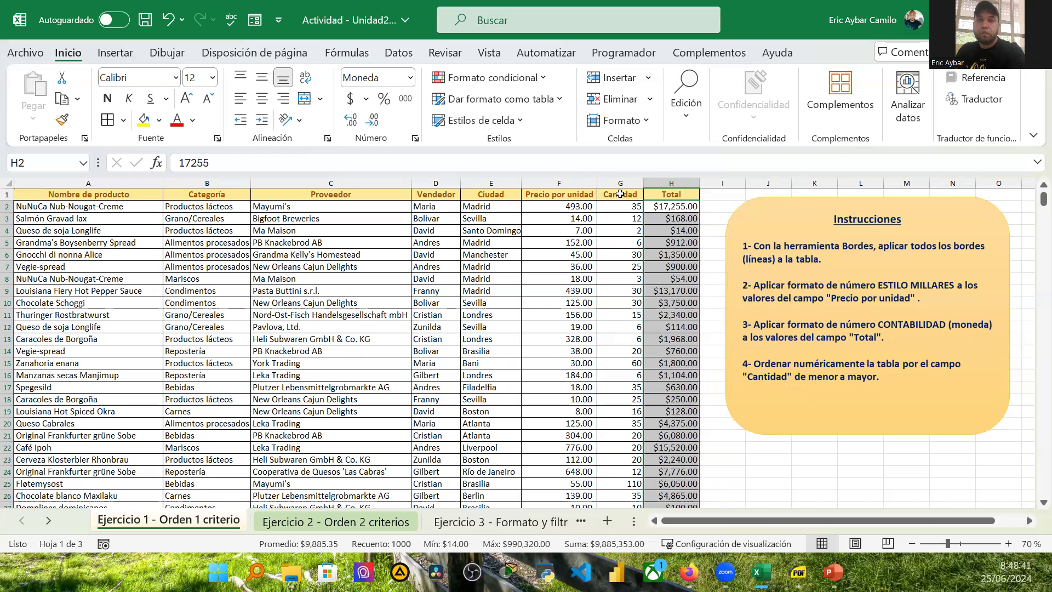
# Step: Sort the table by Cantidad from smallest to largest
pyautogui.click(621, 196)
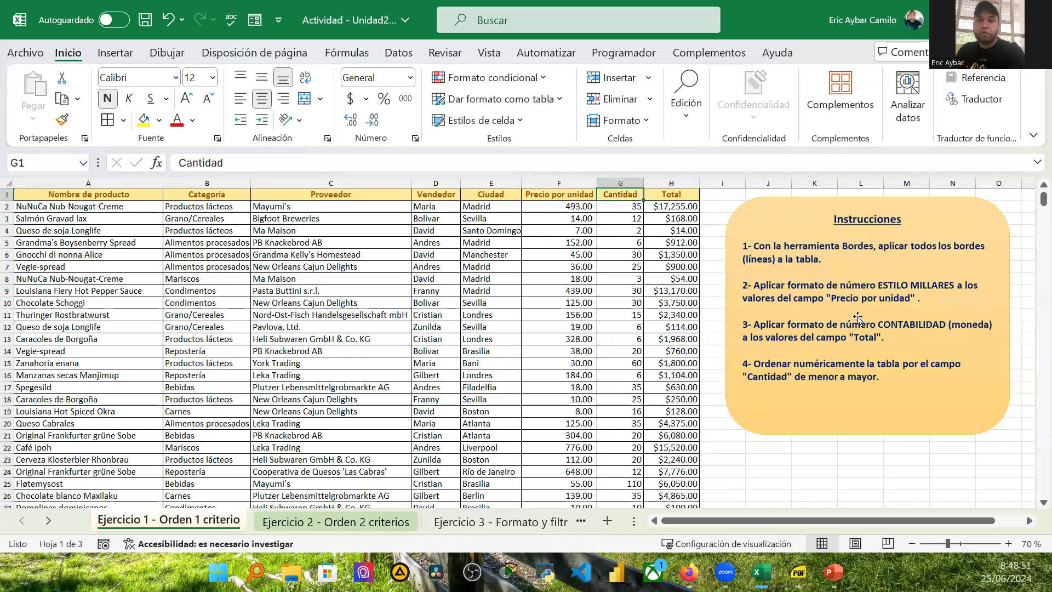
pyautogui.click(397, 53)
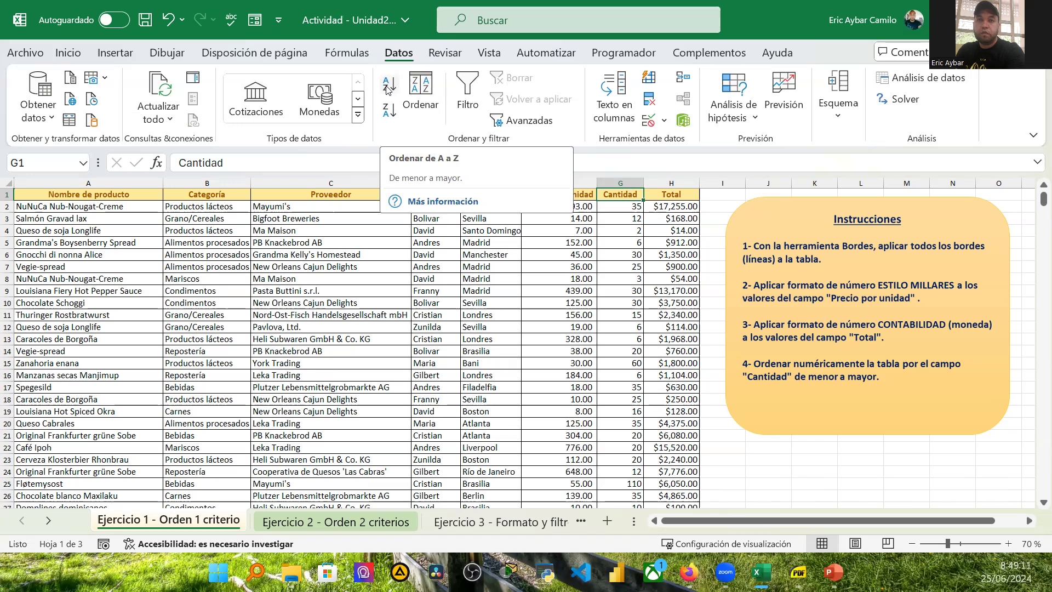
pyautogui.click(387, 85)
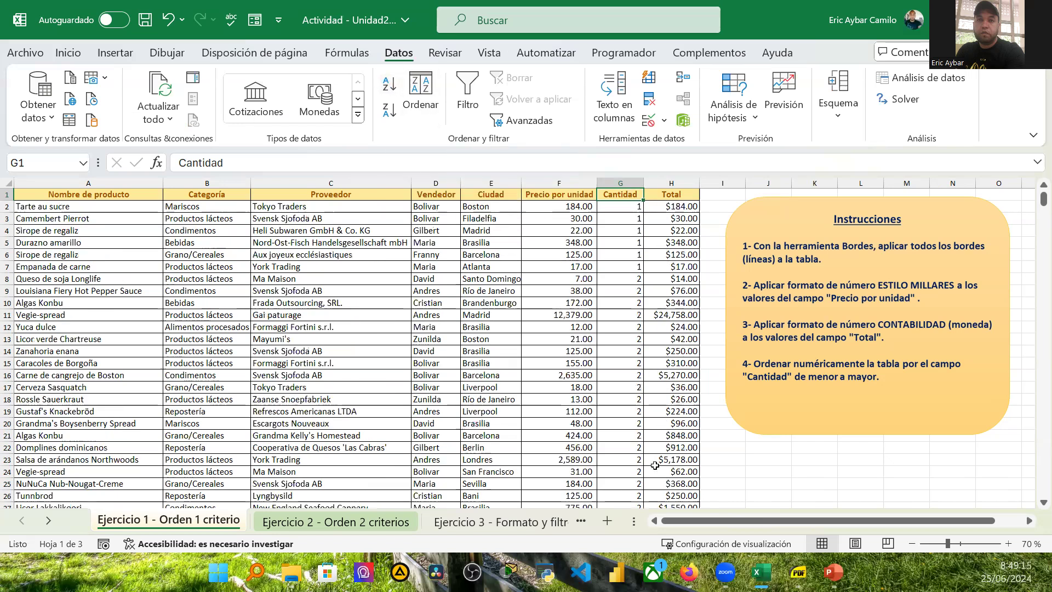
pyautogui.click(7, 207)
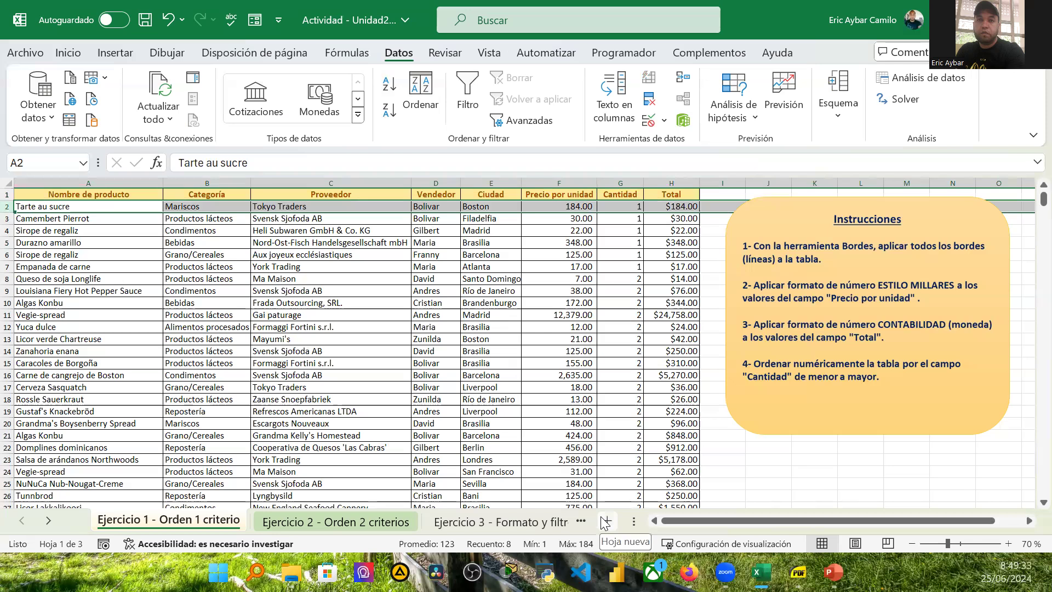
# Step: Open the Ejercicio 2 - Orden 2 criterios sheet and sort its table by Proveedor from A to Z
pyautogui.click(333, 521)
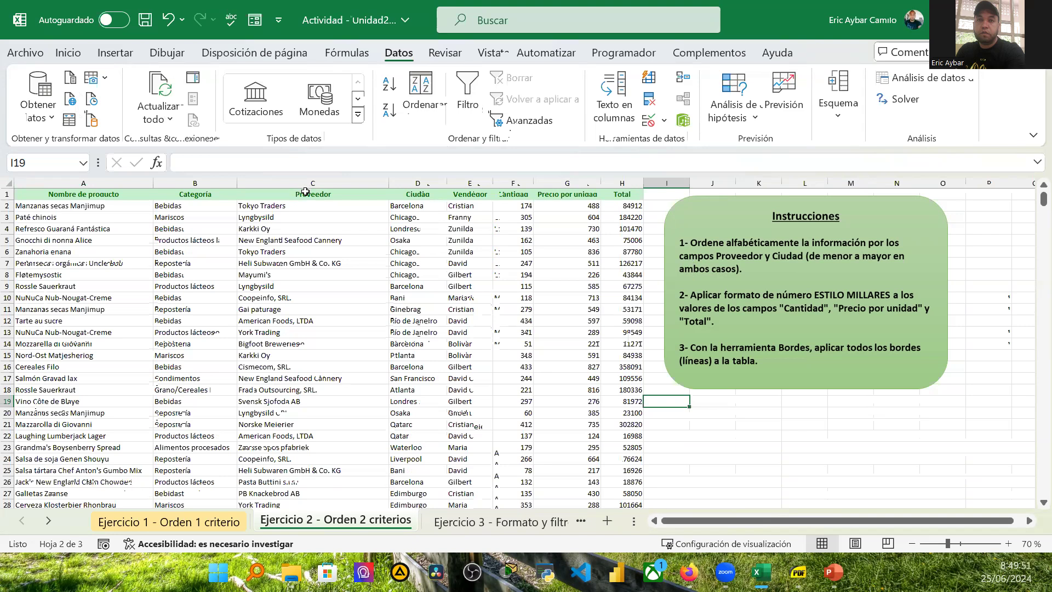
pyautogui.click(305, 194)
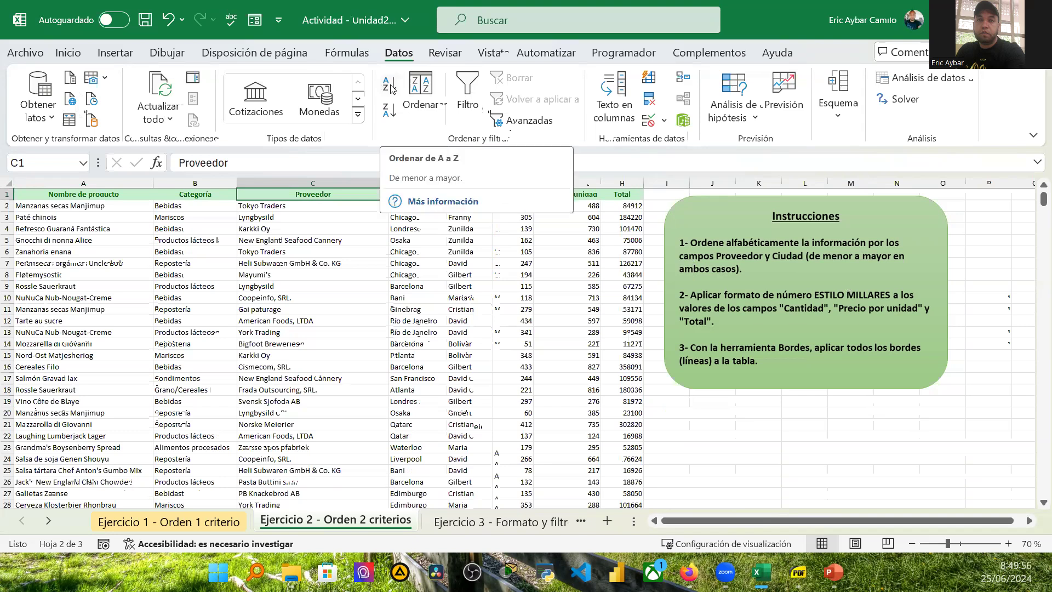
pyautogui.click(389, 85)
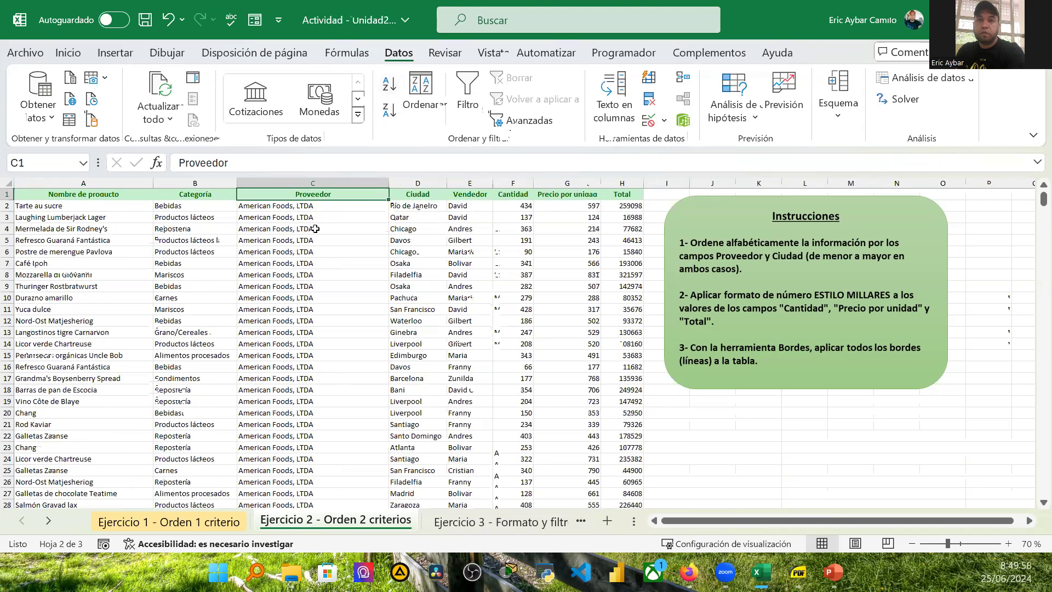
# Step: Sort the Ejercicio 2 table by Ciudad from A to Z
pyautogui.click(418, 184)
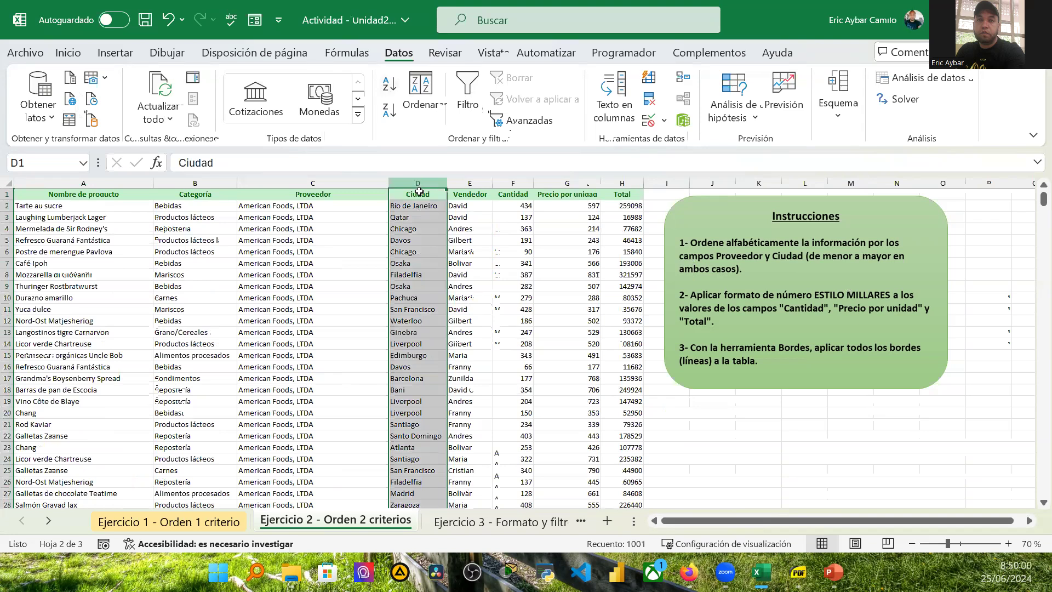
pyautogui.click(389, 83)
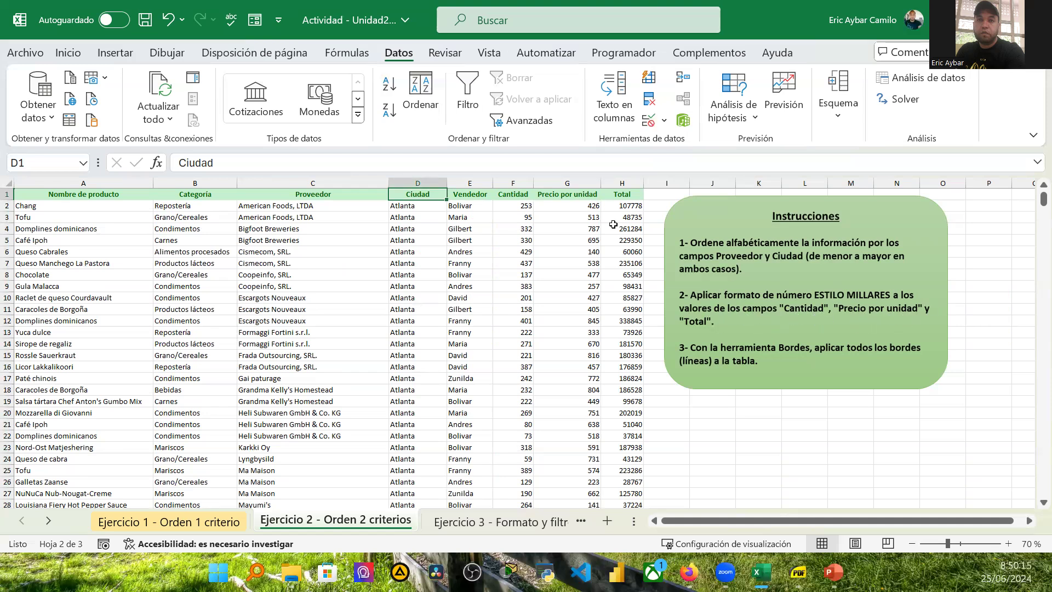
pyautogui.click(518, 206)
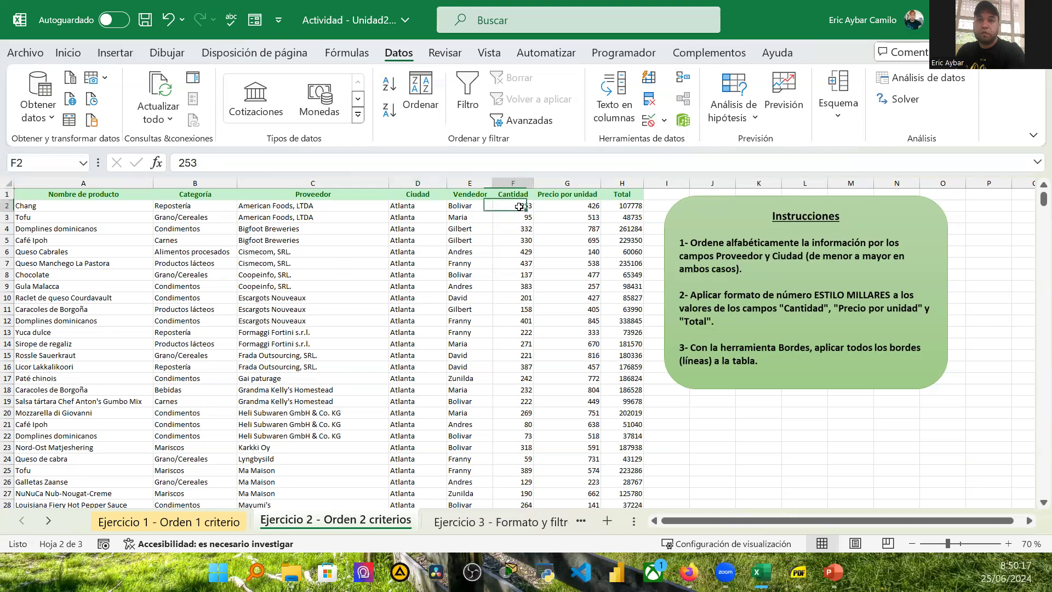
pyautogui.keyDown('ctrl'); pyautogui.click(578, 206); pyautogui.keyUp('ctrl')
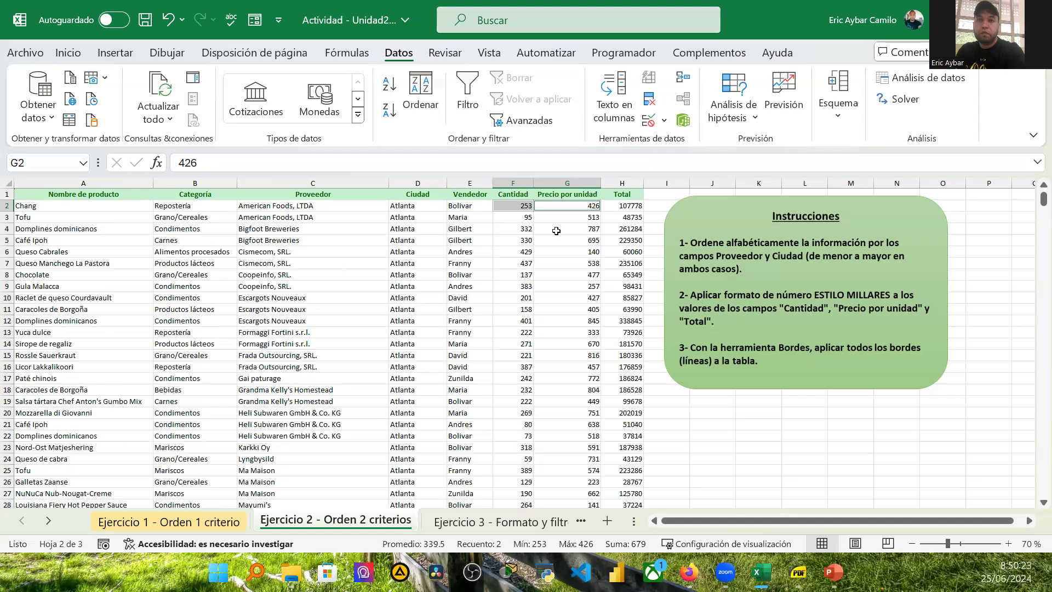
pyautogui.click(517, 205)
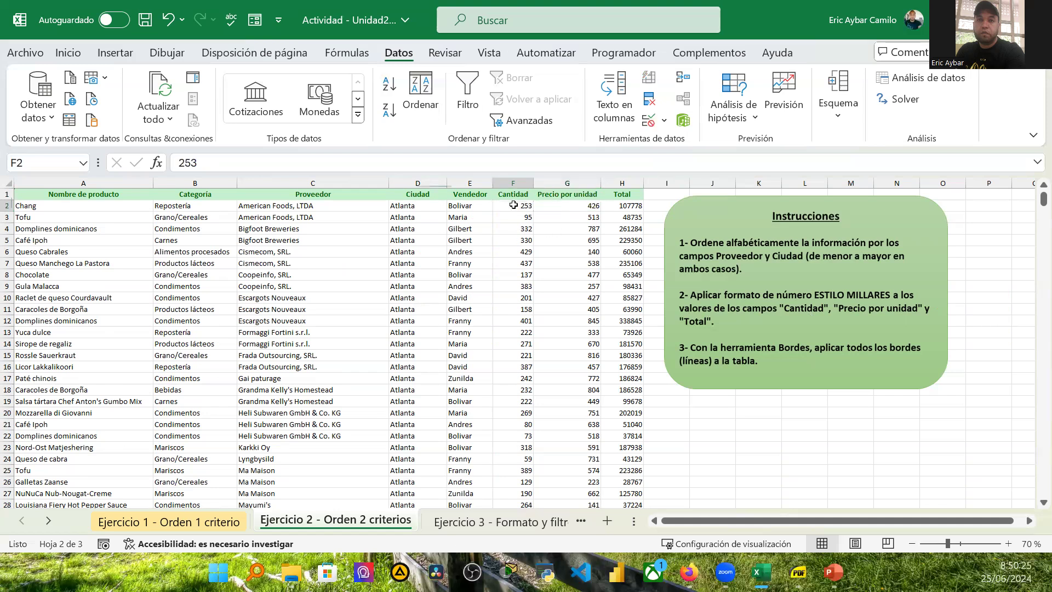
pyautogui.keyDown('ctrl'); pyautogui.click(565, 204); pyautogui.keyUp('ctrl')
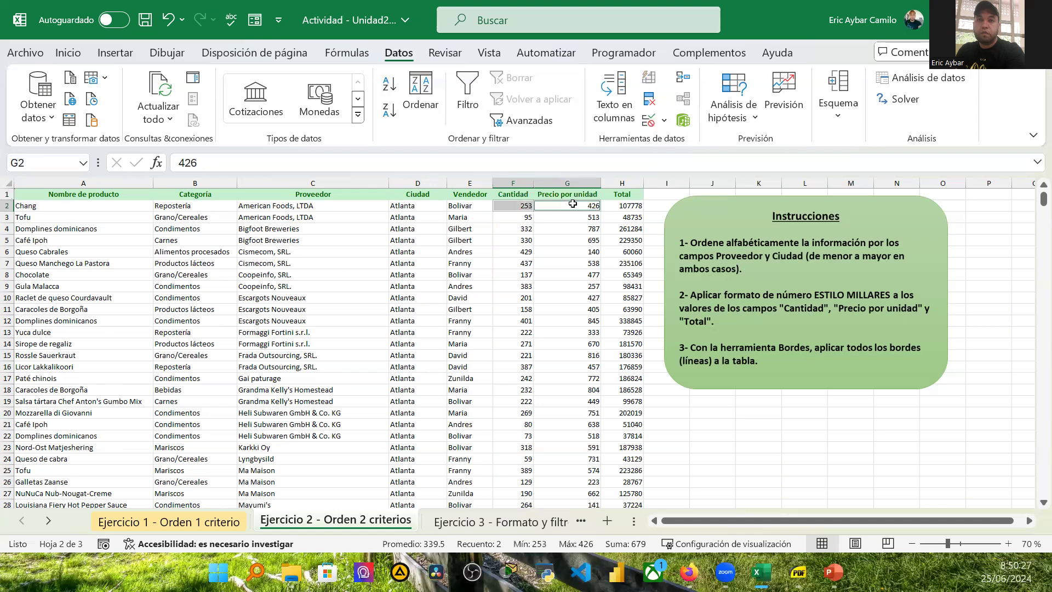
pyautogui.hotkey('ctrl', 'shift', 'Down')
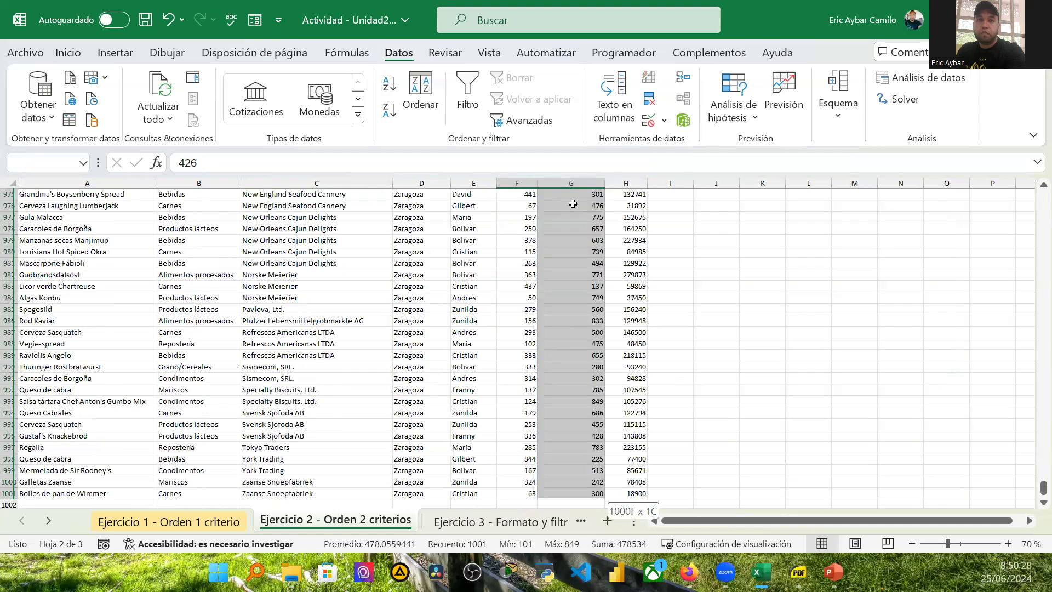
pyautogui.scroll(2, 572, 203)
pyautogui.scroll(16, 572, 204)
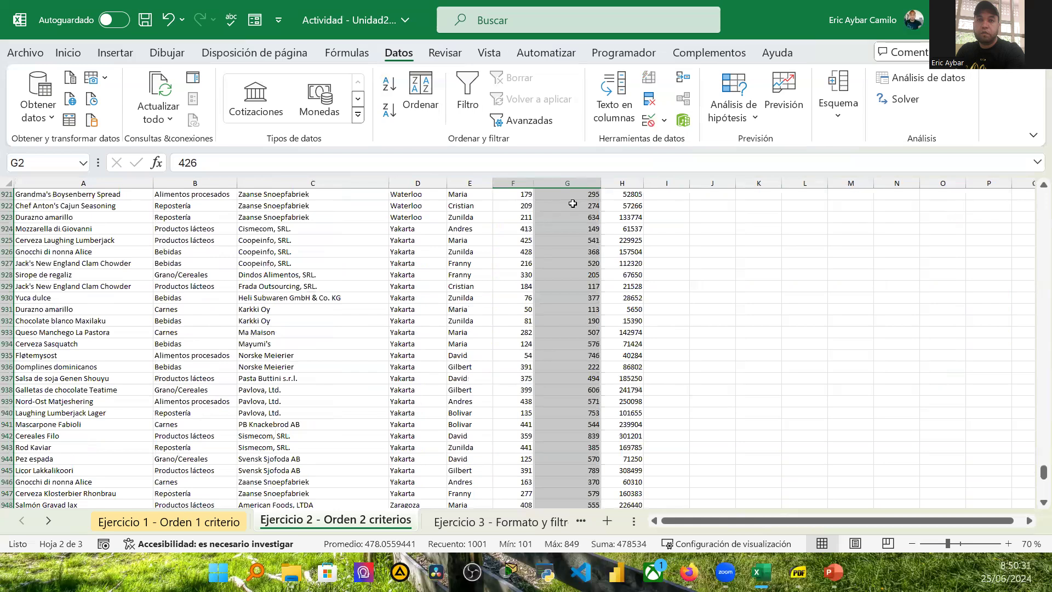
pyautogui.scroll(11, 572, 203)
pyautogui.scroll(20, 576, 203)
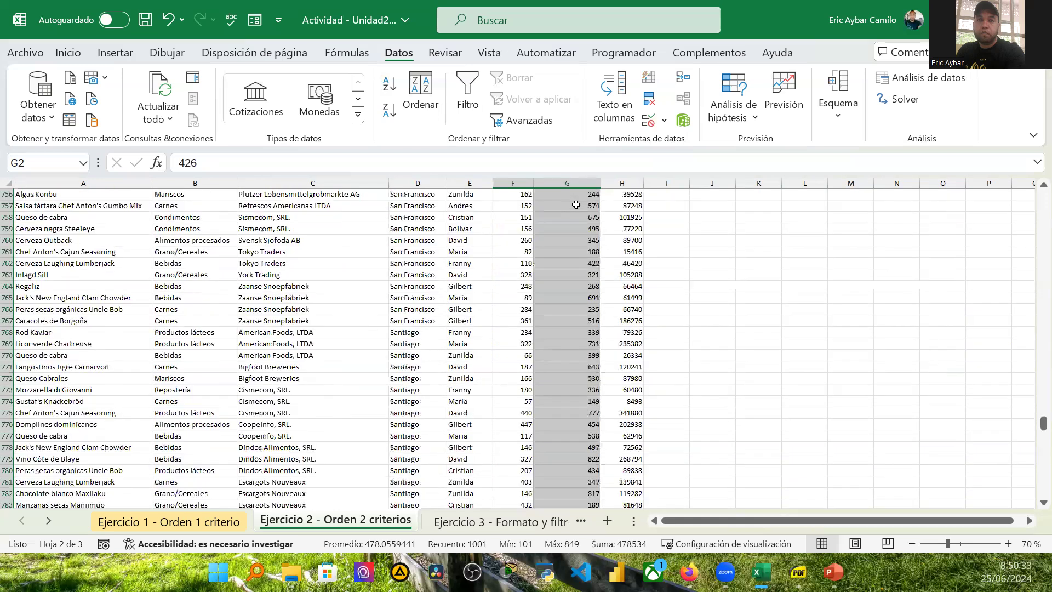
pyautogui.scroll(20, 575, 205)
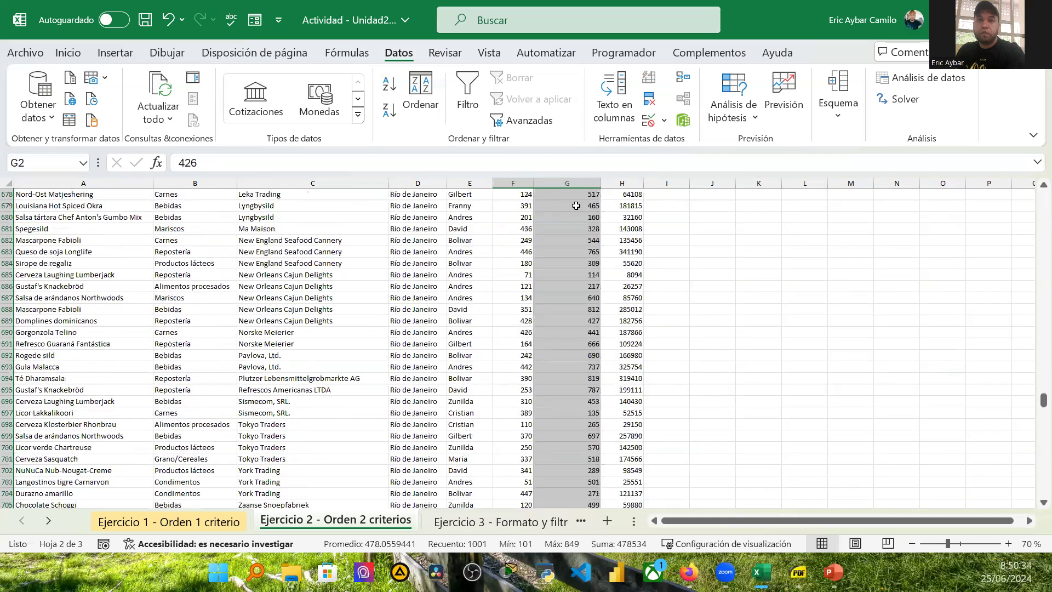
pyautogui.scroll(20, 575, 205)
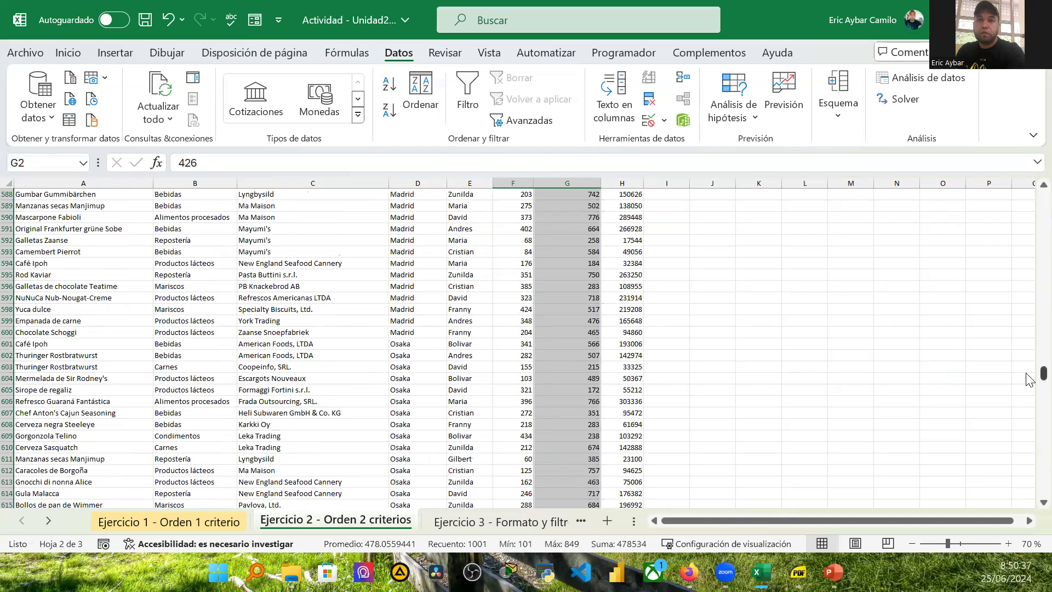
pyautogui.scroll(10, 1028, 378)
pyautogui.moveTo(1028, 226); pyautogui.dragTo(1030, 172)
# Step: Apply the thousands (Millares) number style to the Cantidad and Precio por unidad values
pyautogui.click(515, 205)
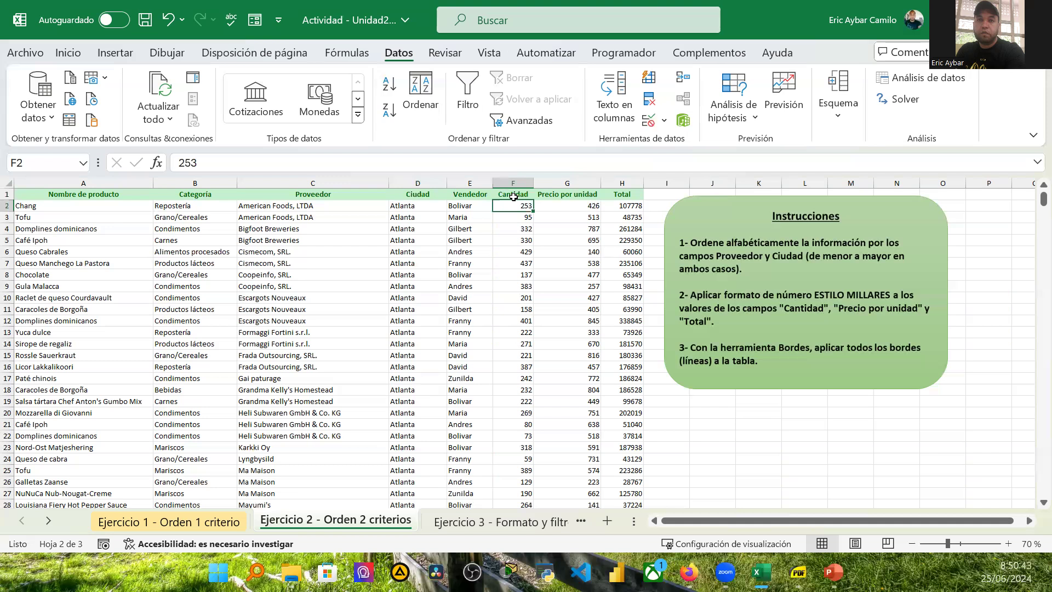
pyautogui.hotkey('ctrl', 'shift', 'Down')
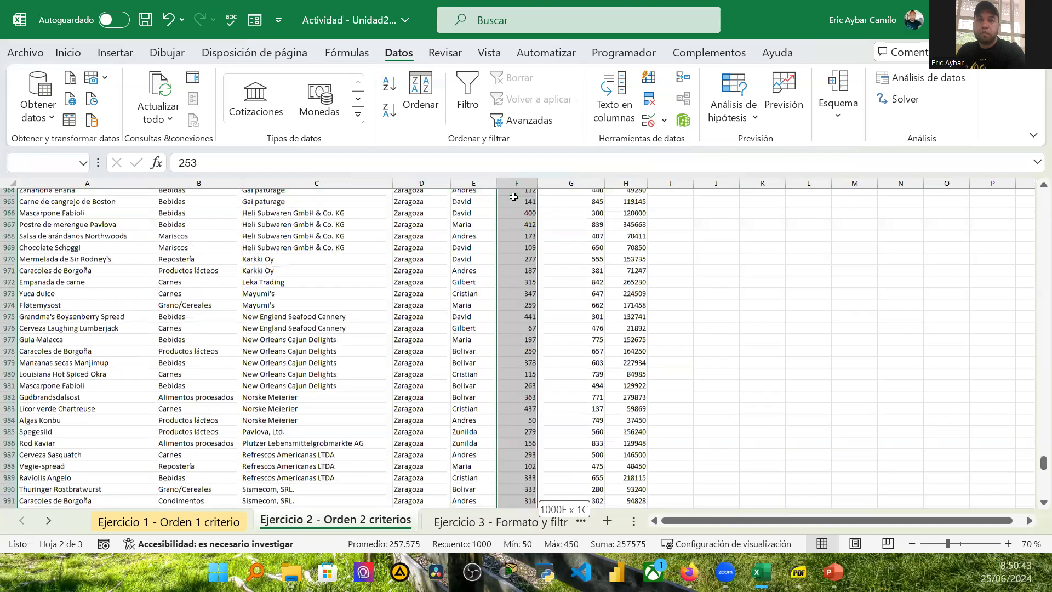
pyautogui.hotkey('ctrl', 'shift', 'Right')
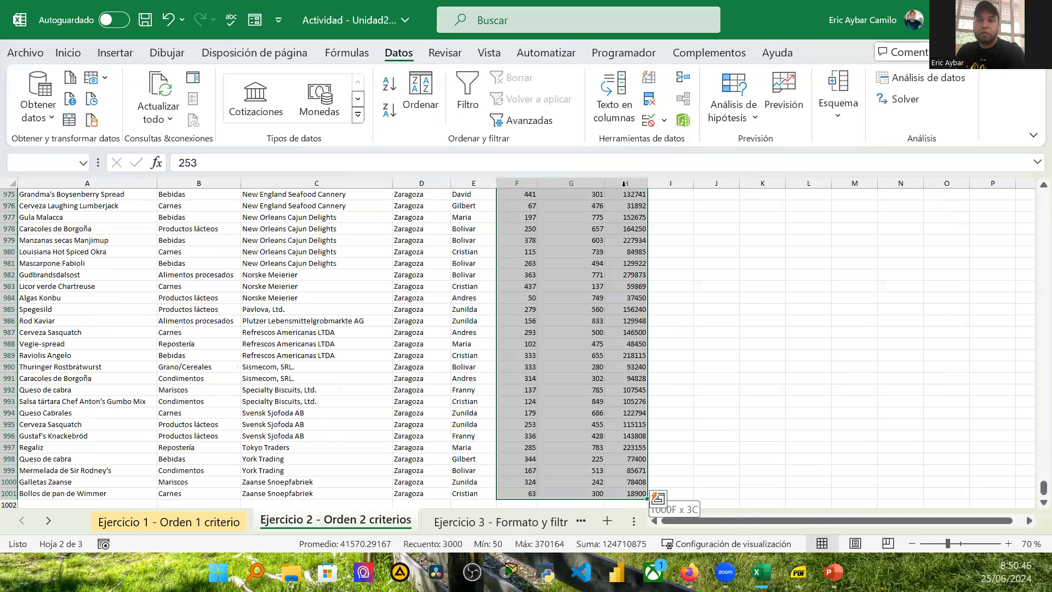
pyautogui.keyDown('ctrl'); pyautogui.click(627, 182); pyautogui.keyUp('ctrl')
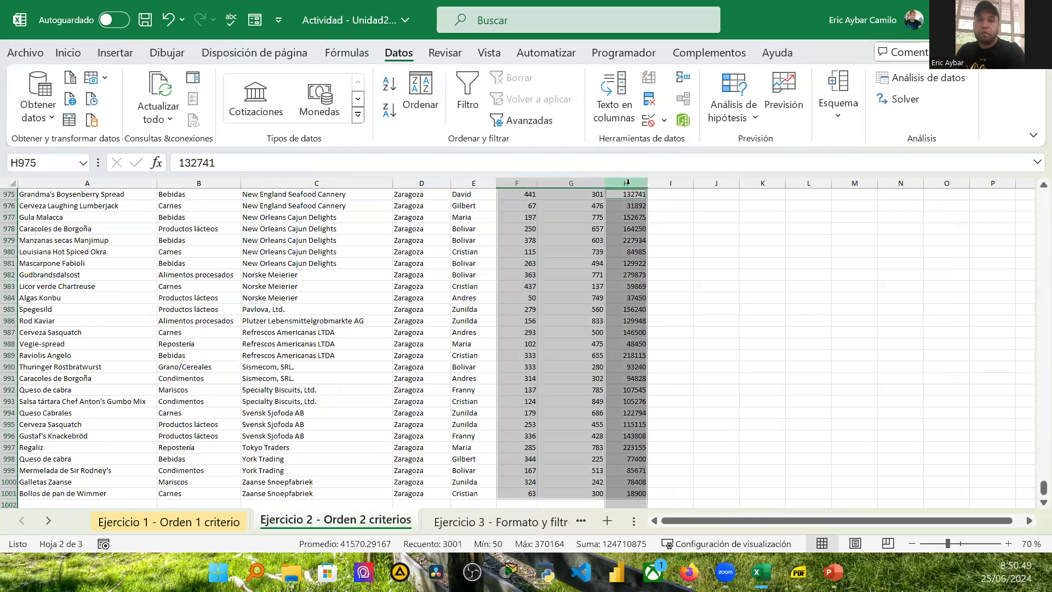
pyautogui.keyDown('ctrl'); pyautogui.click(629, 182); pyautogui.keyUp('ctrl')
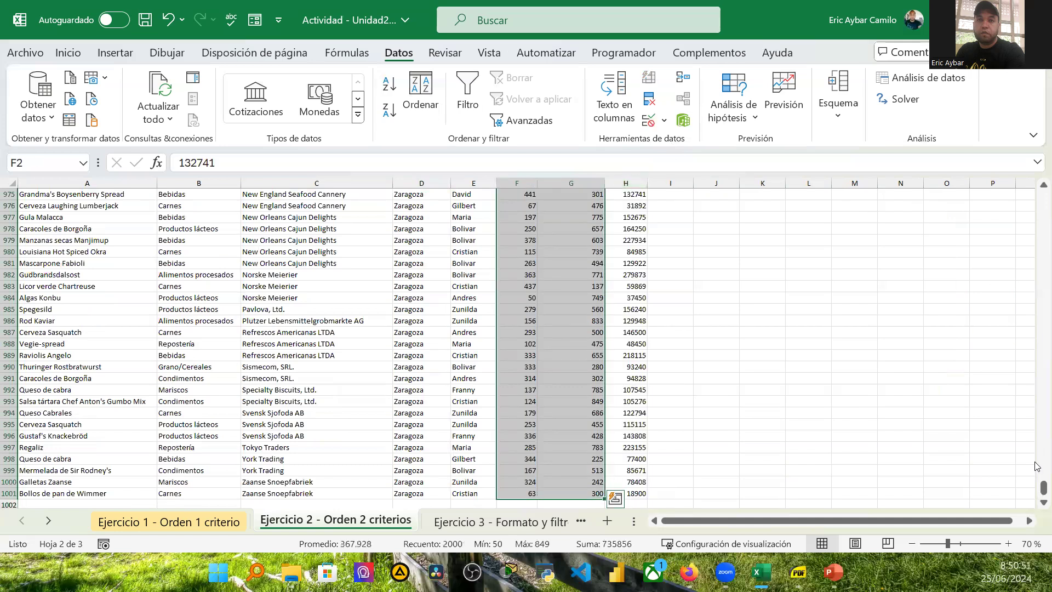
pyautogui.moveTo(1037, 488); pyautogui.dragTo(1037, 254)
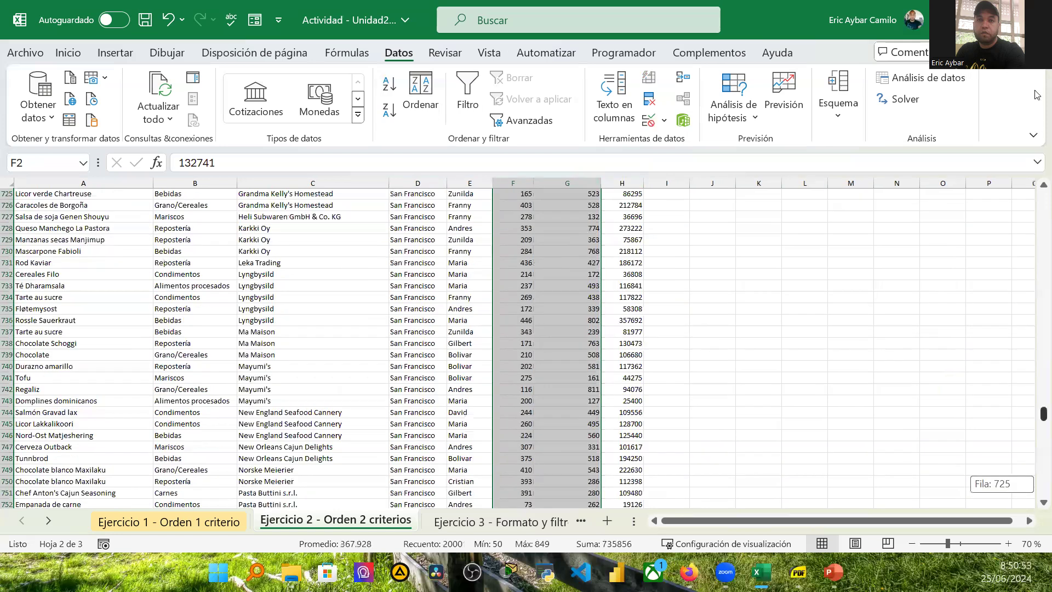
pyautogui.moveTo(575, 103); pyautogui.dragTo(561, 154)
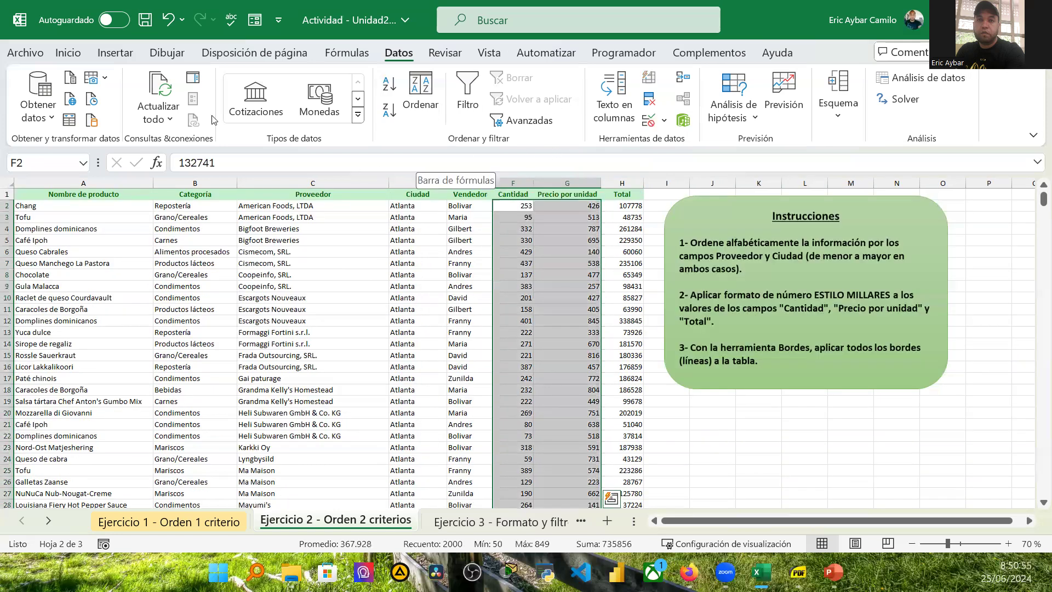
pyautogui.click(68, 53)
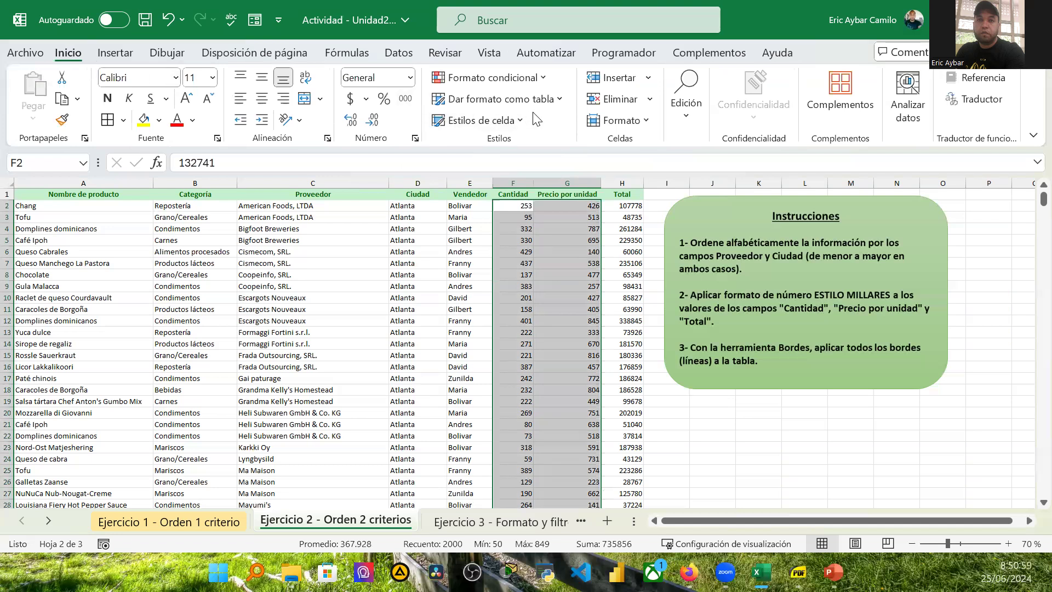
pyautogui.click(405, 100)
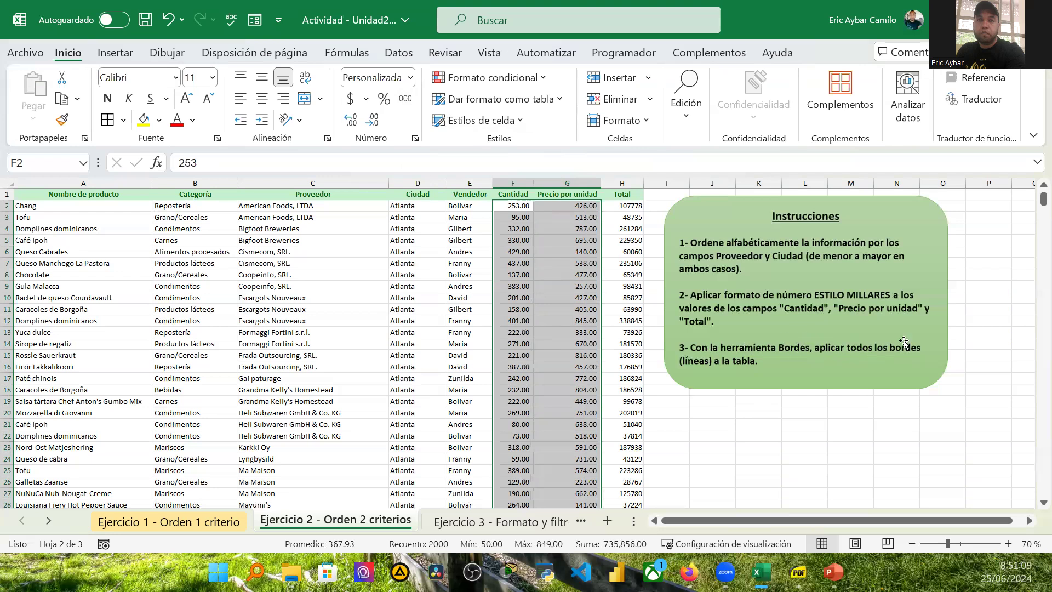
# Step: Select the whole Ejercicio 2 table and apply all borders to it
pyautogui.click(55, 184)
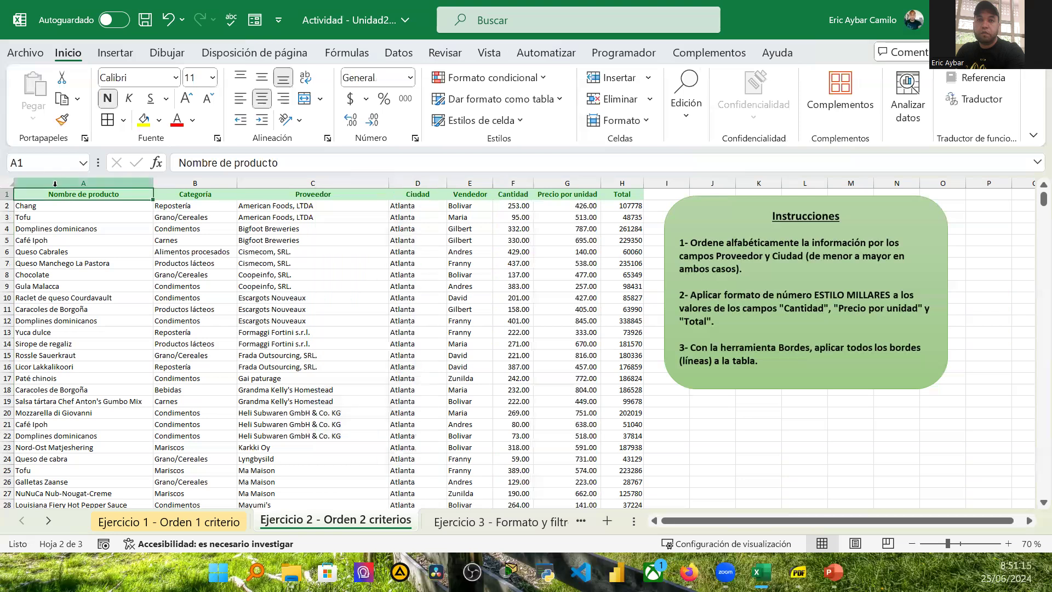
pyautogui.hotkey('ctrl', 'shift', 'Down')
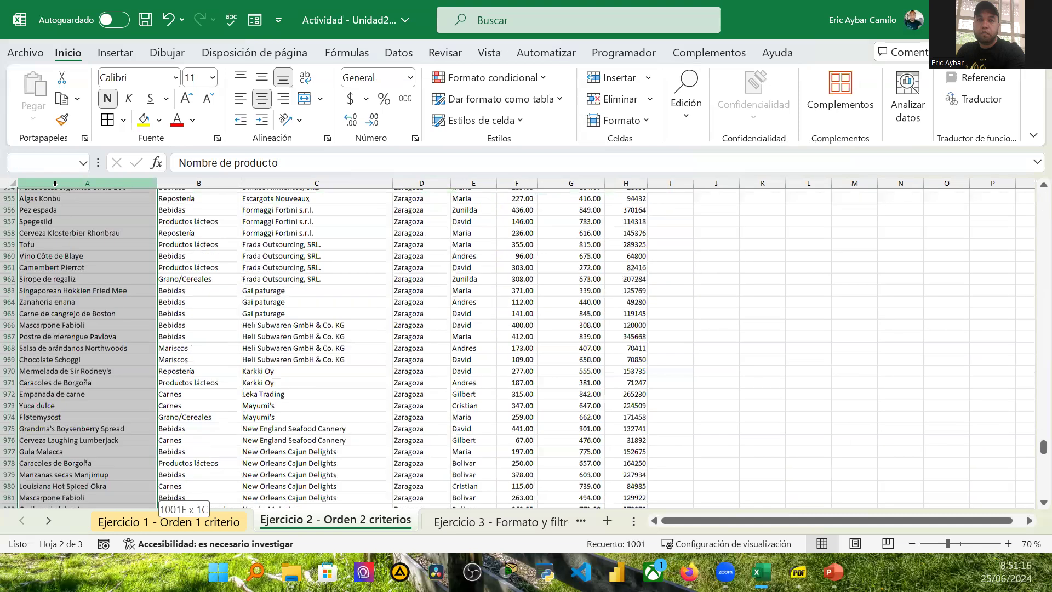
pyautogui.hotkey('ctrl', 'shift', 'Right')
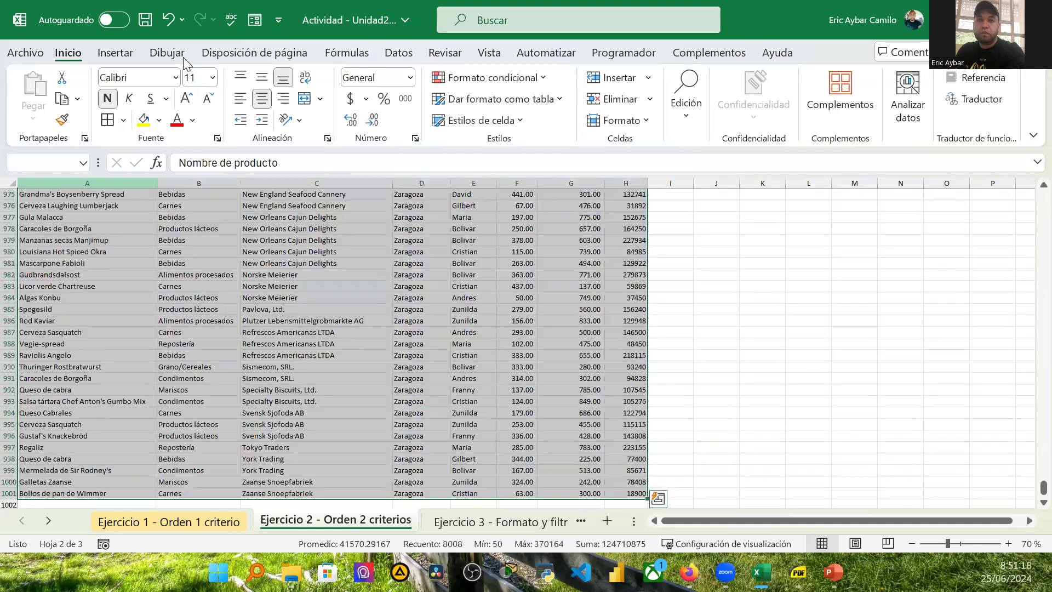
pyautogui.click(104, 124)
pyautogui.hotkey('ctrl', 'BackSpace')
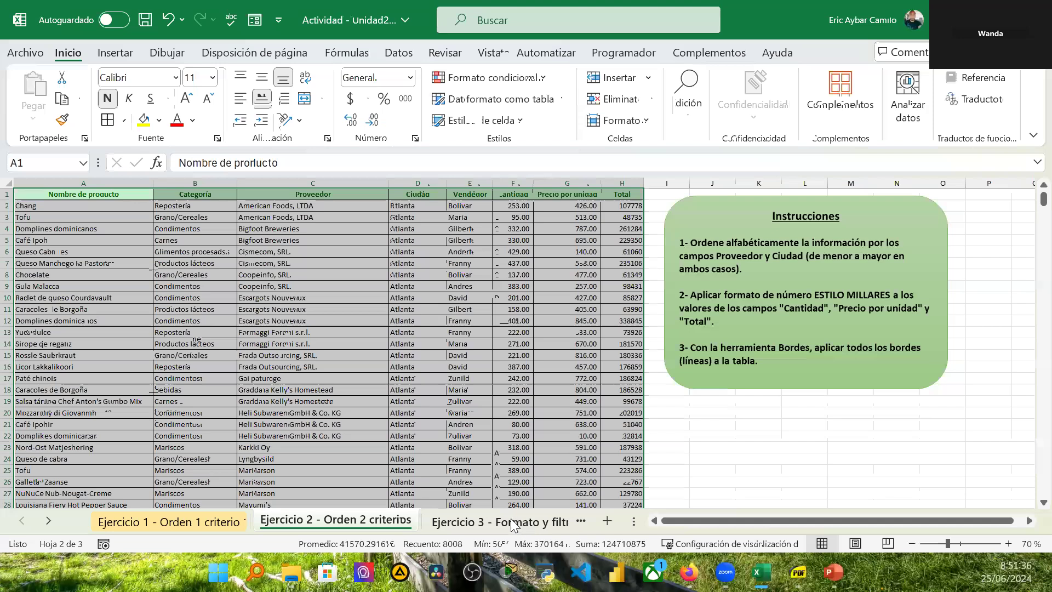
# Step: Open the Ejercicio 3 - Formato y filtro sheet and format its data as a table with headers
pyautogui.click(564, 523)
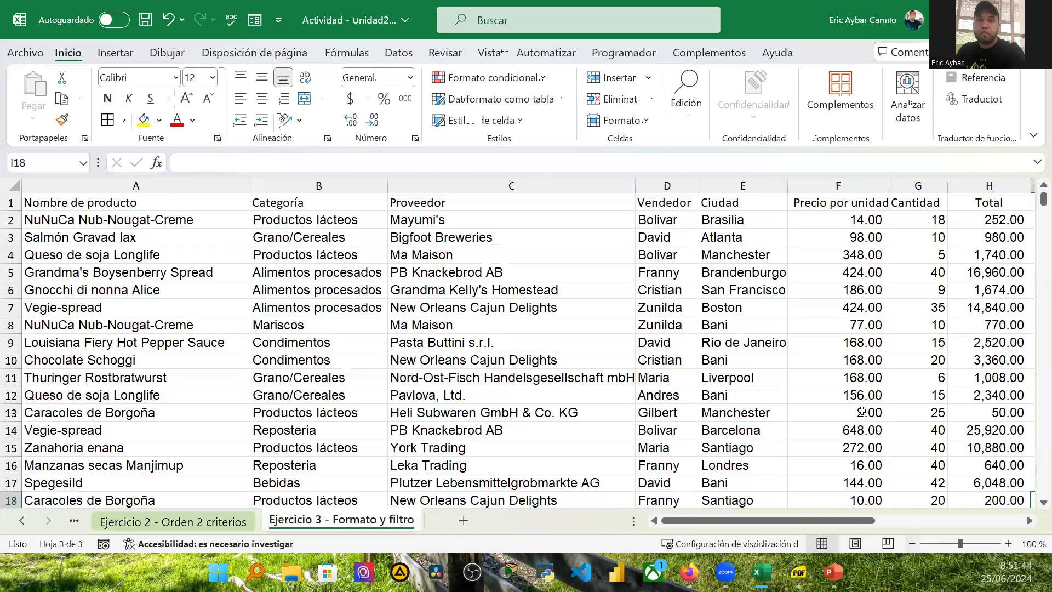
pyautogui.click(912, 544)
pyautogui.click(912, 545)
pyautogui.click(913, 544)
pyautogui.click(913, 545)
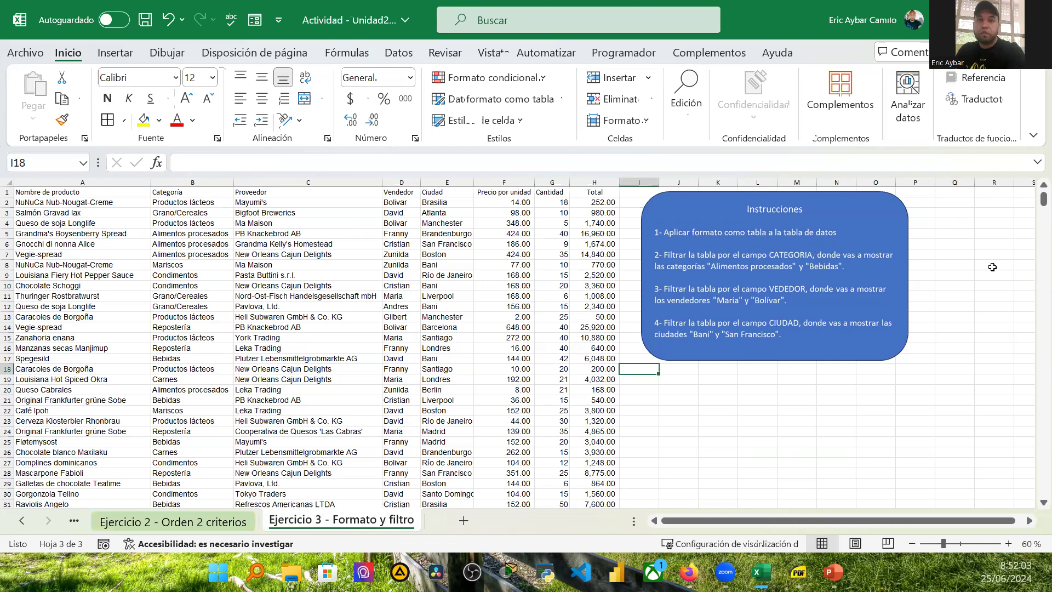
pyautogui.moveTo(1040, 199); pyautogui.dragTo(1036, 183)
pyautogui.click(34, 191)
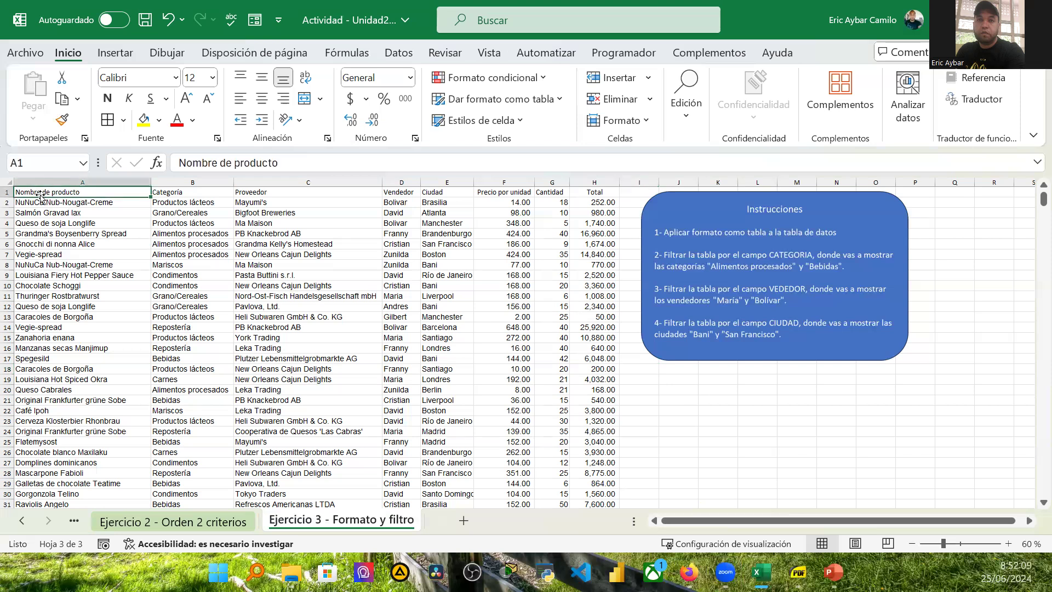
pyautogui.hotkey('ctrl', 't')
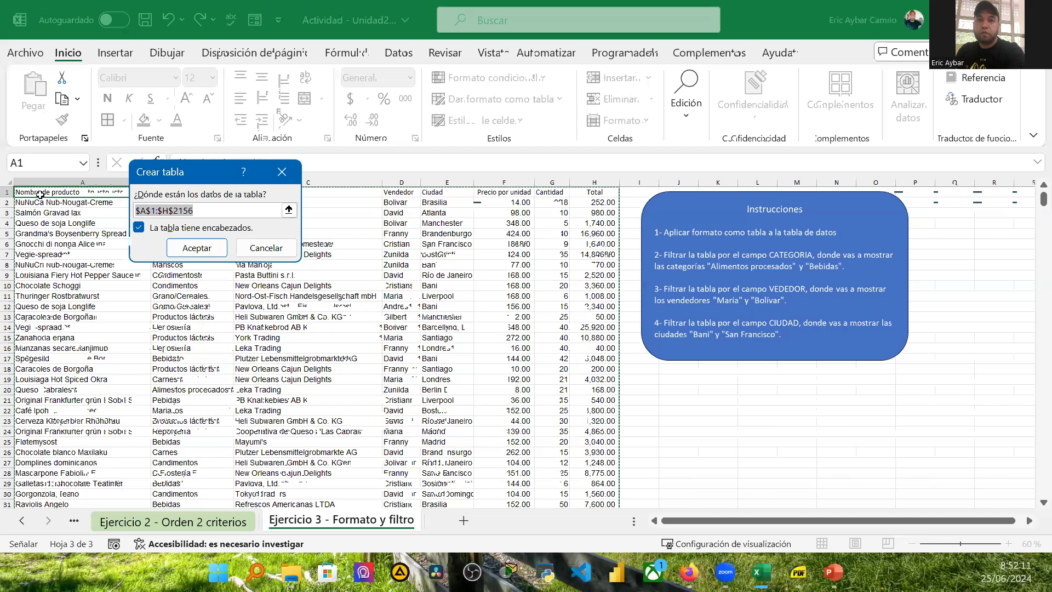
pyautogui.click(205, 249)
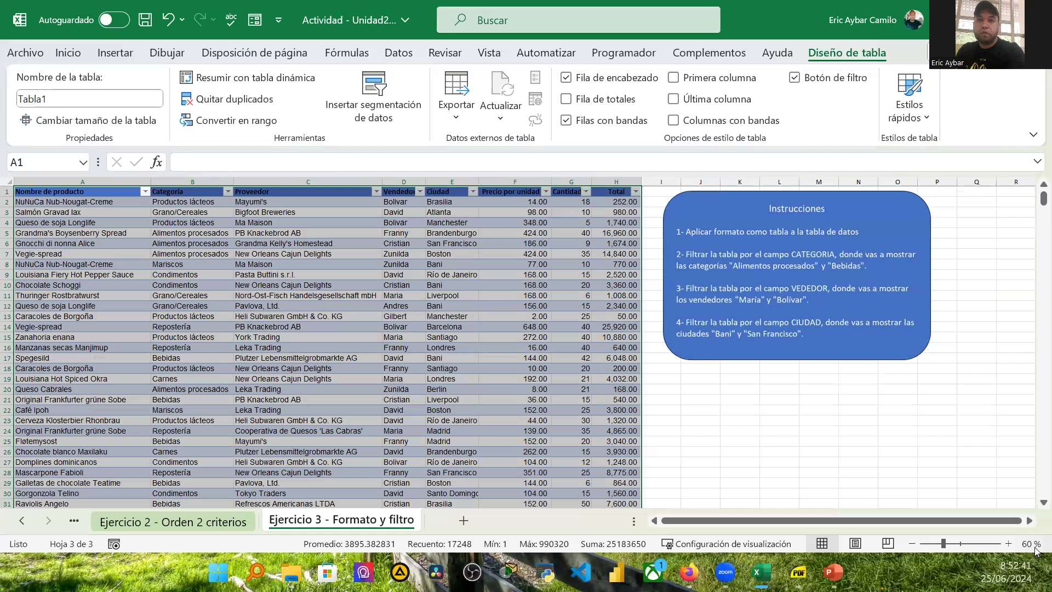
# Step: Filter the table's Categoria column to show only Alimentos procesados and Bebidas
pyautogui.click(1008, 543)
pyautogui.click(1008, 543)
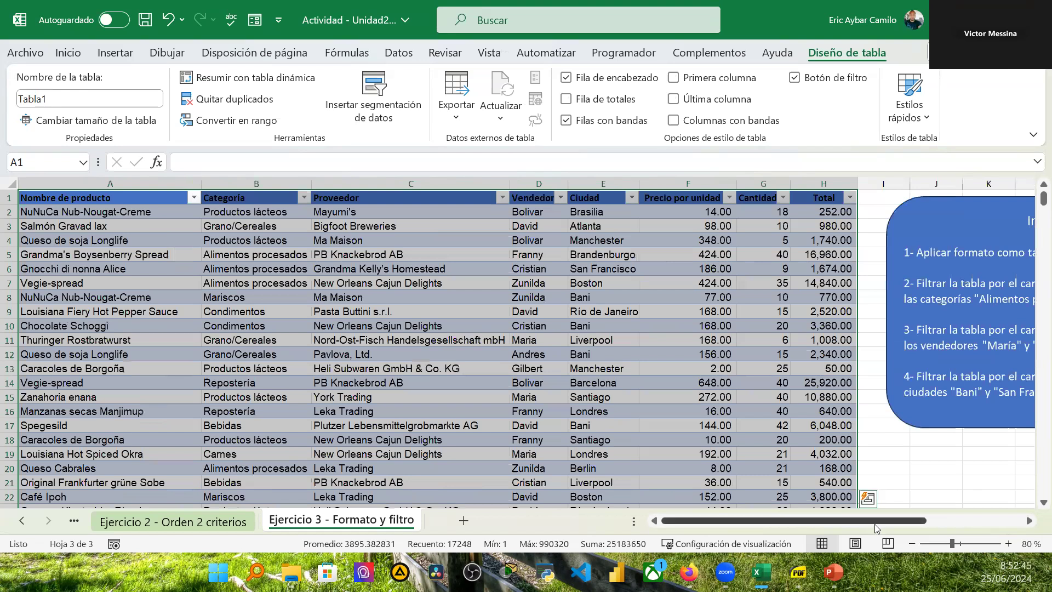
pyautogui.moveTo(874, 524); pyautogui.dragTo(934, 521)
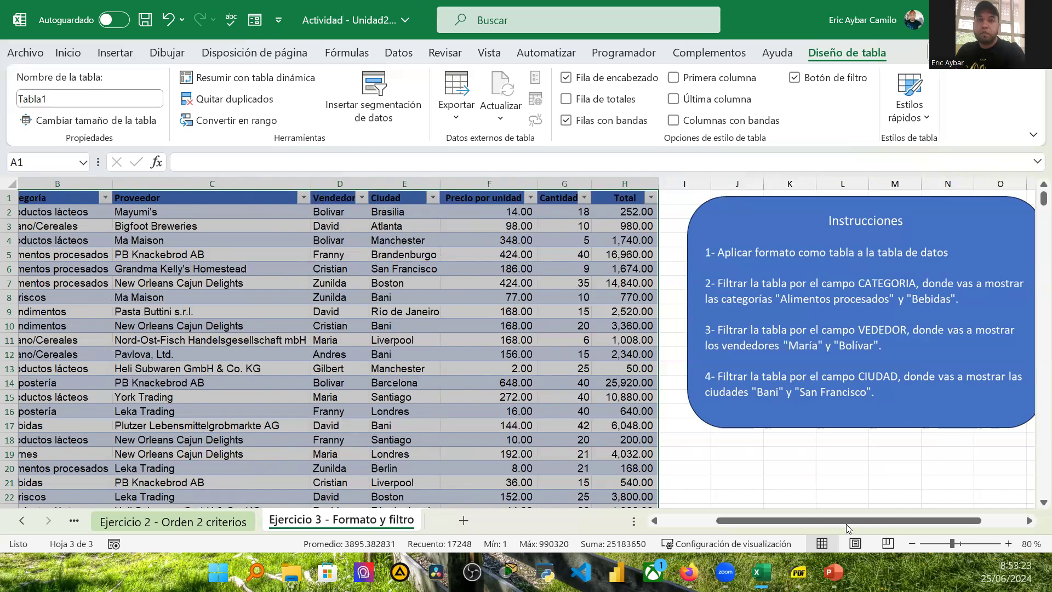
pyautogui.moveTo(815, 524); pyautogui.dragTo(745, 524)
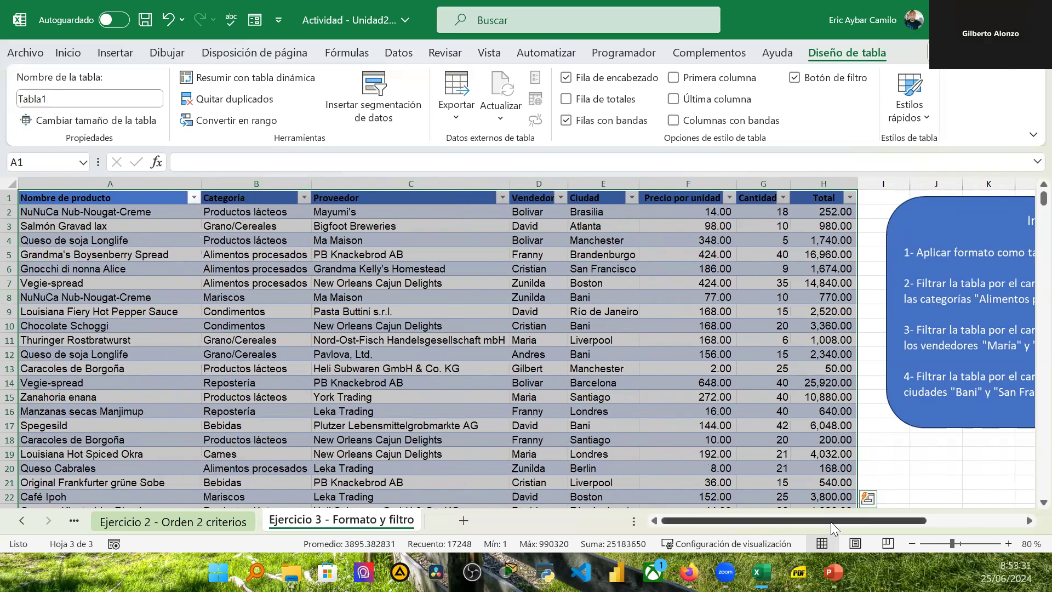
pyautogui.moveTo(831, 521); pyautogui.dragTo(888, 524)
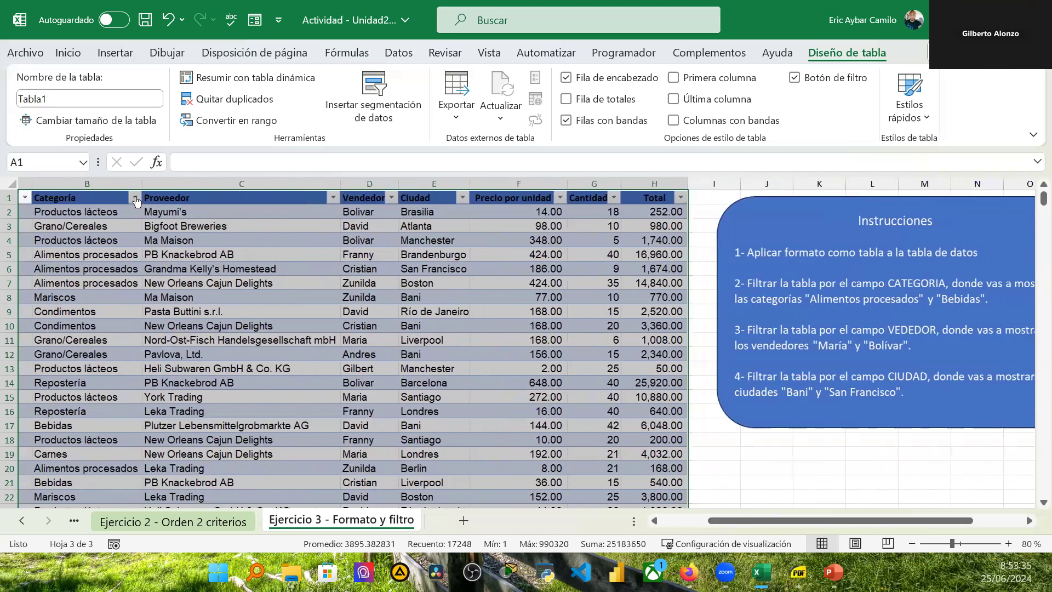
pyautogui.click(135, 198)
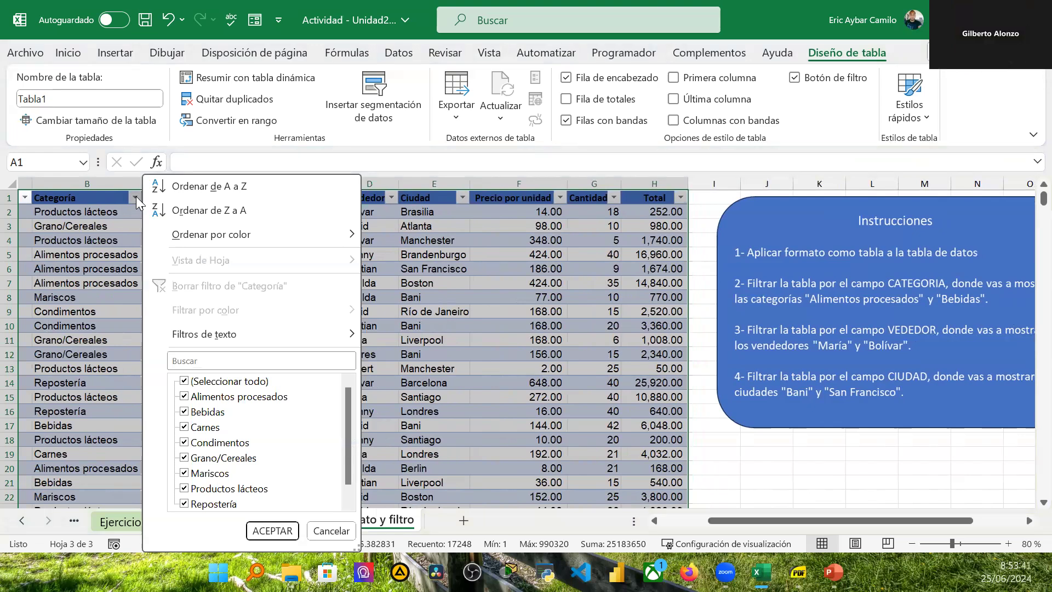
pyautogui.click(185, 381)
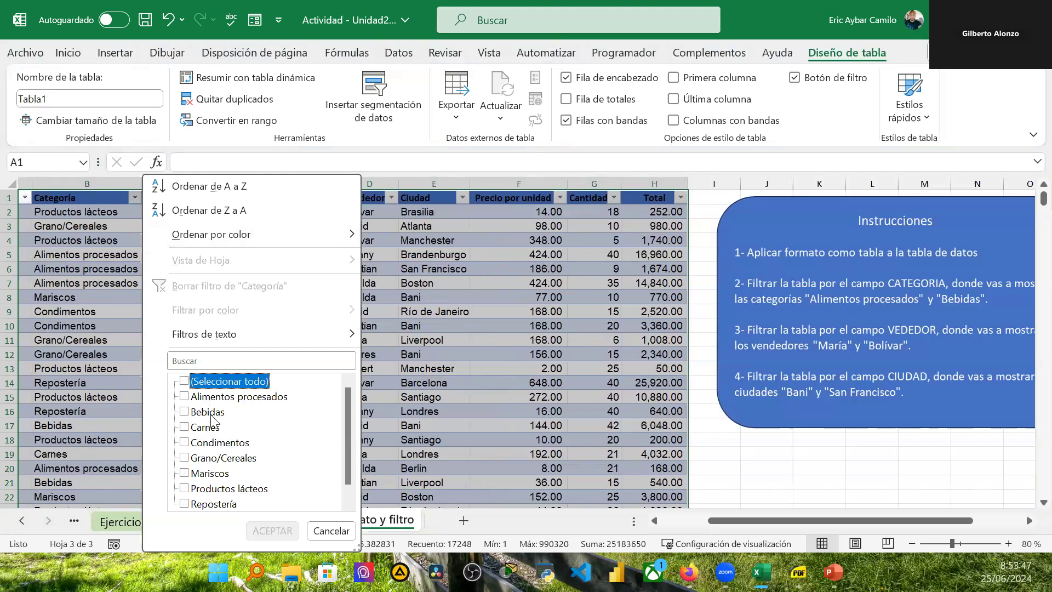
pyautogui.click(184, 396)
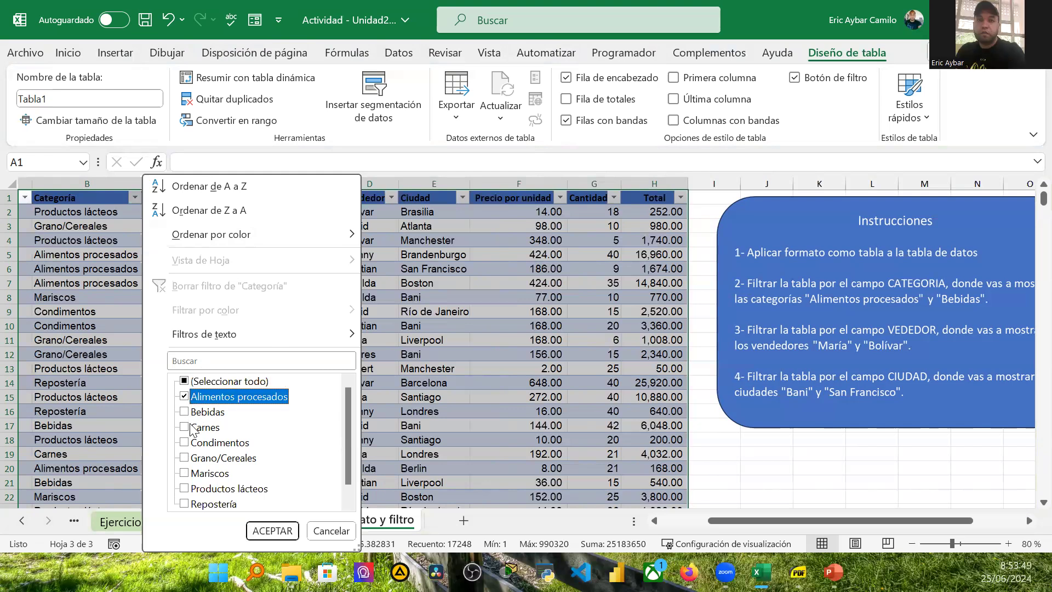
pyautogui.click(186, 412)
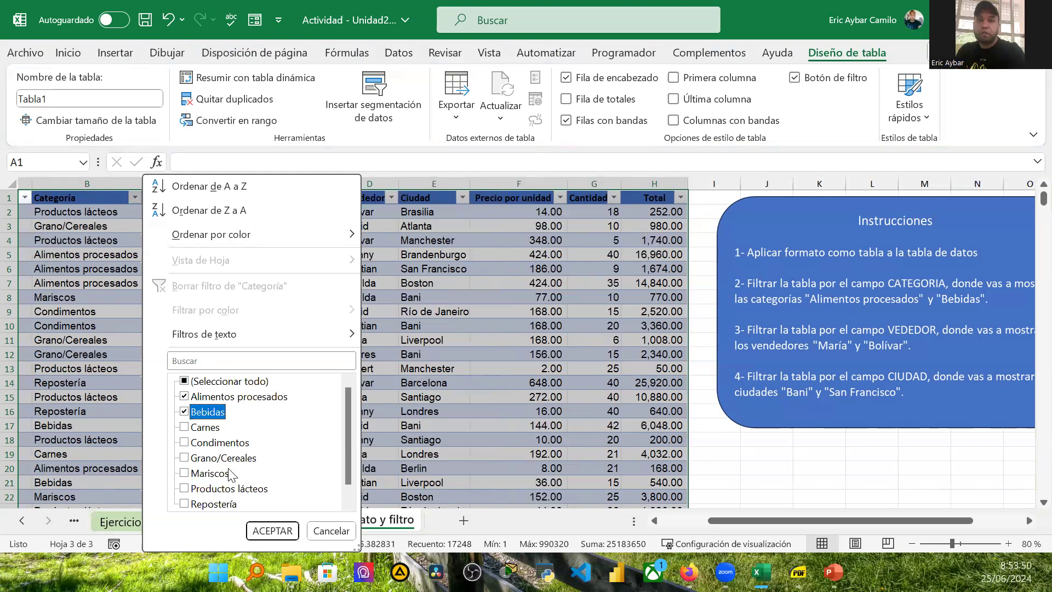
pyautogui.click(272, 530)
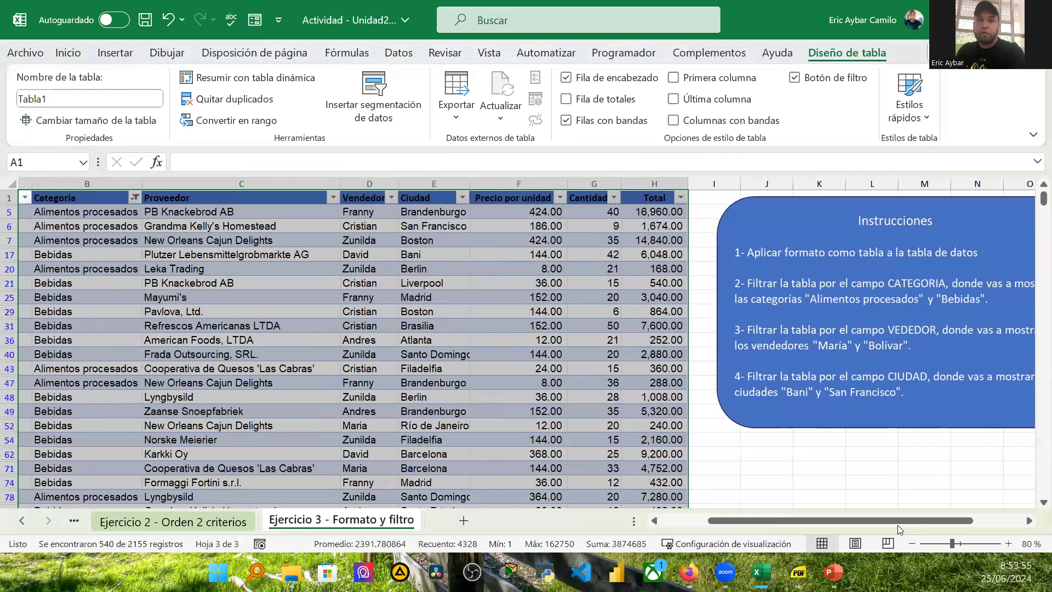
# Step: Filter the Vendedor column to show only Bolivar and Maria
pyautogui.moveTo(898, 519); pyautogui.dragTo(925, 521)
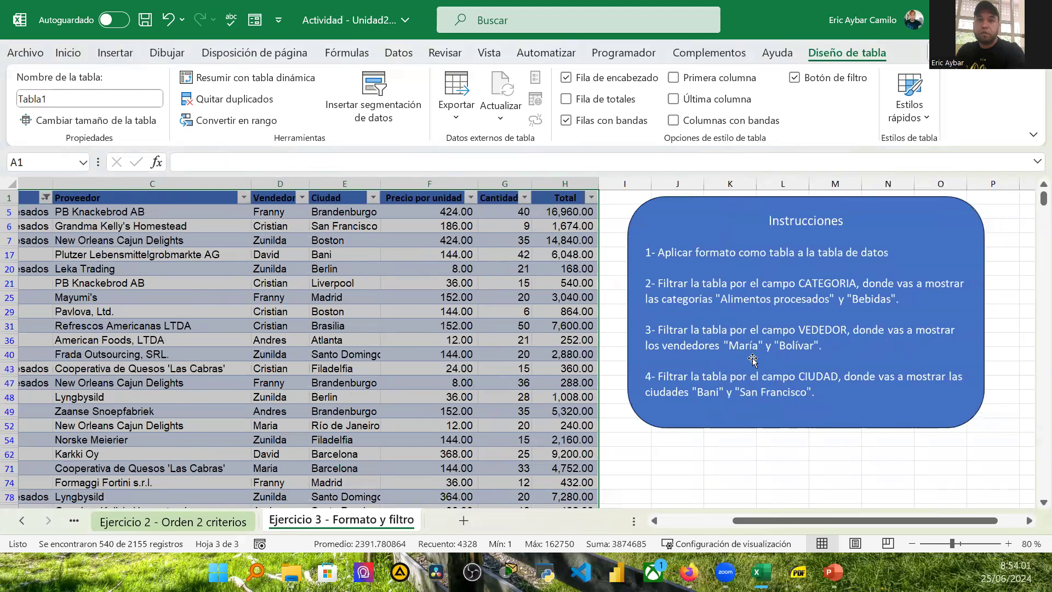
pyautogui.moveTo(829, 519); pyautogui.dragTo(782, 533)
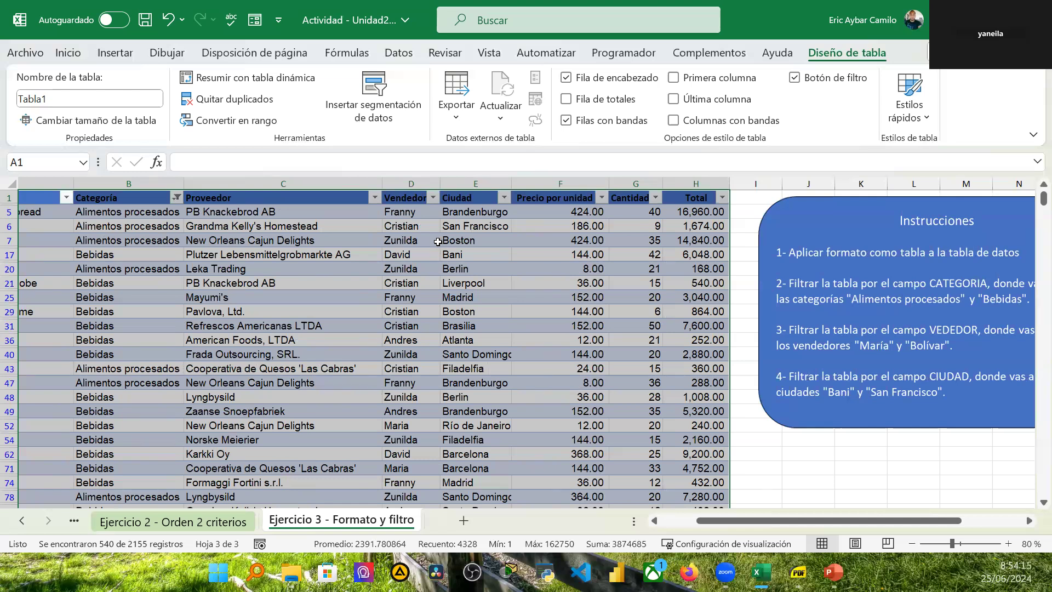
pyautogui.click(432, 197)
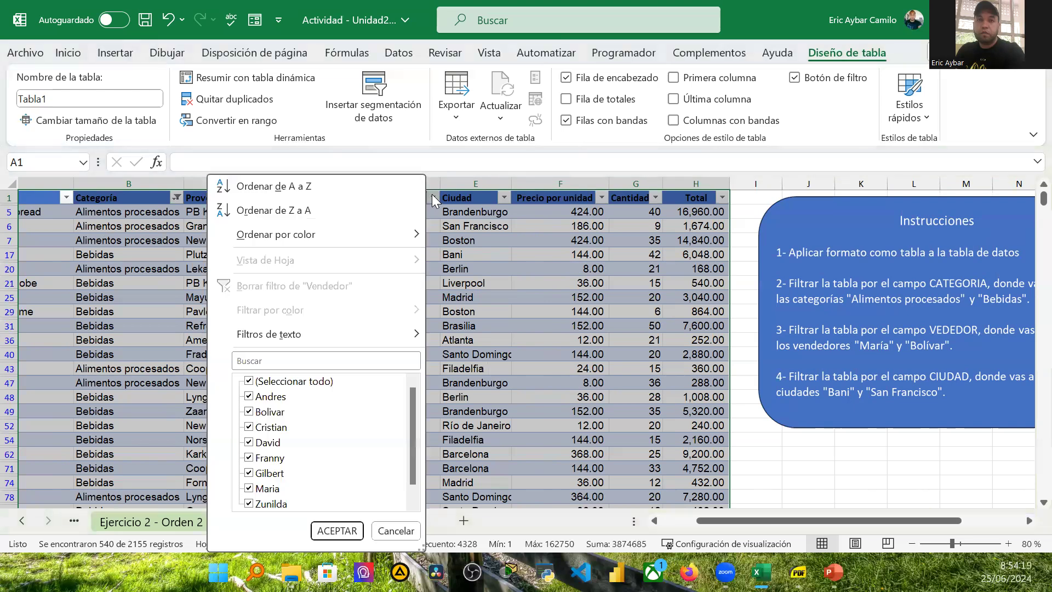
pyautogui.click(251, 382)
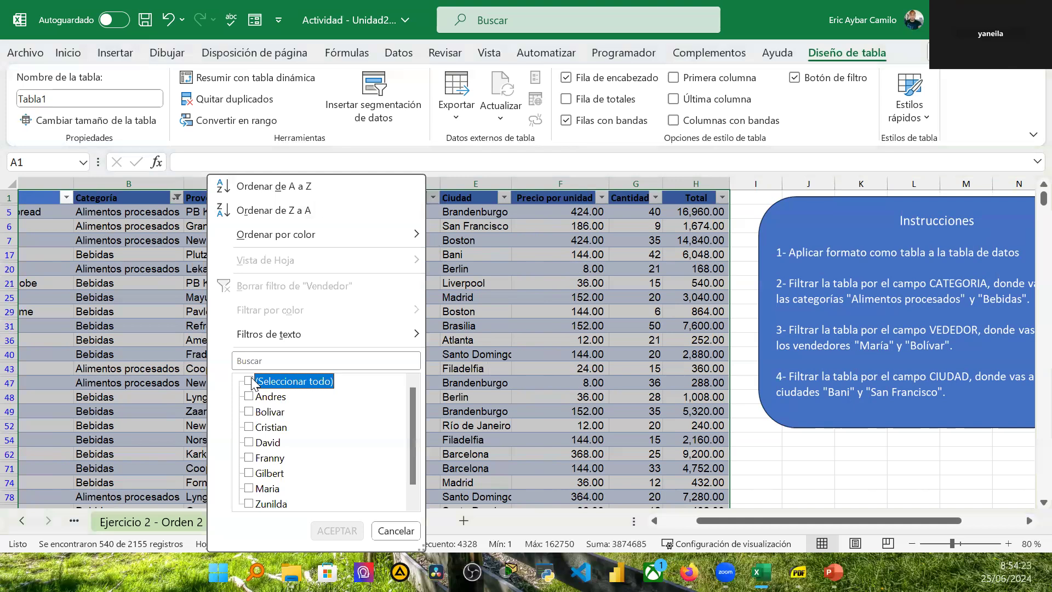
pyautogui.click(249, 412)
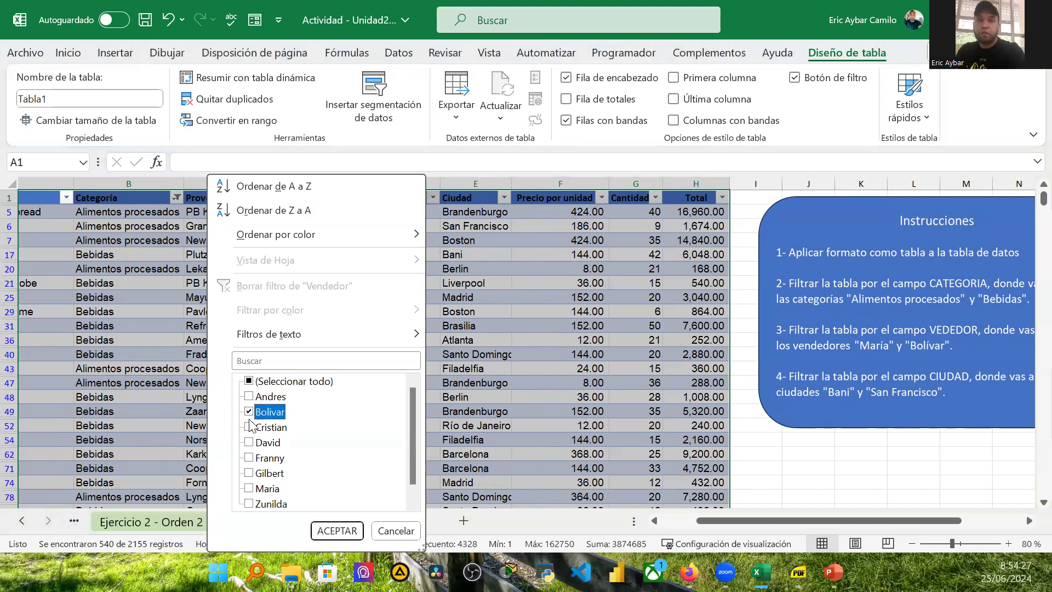
pyautogui.click(248, 488)
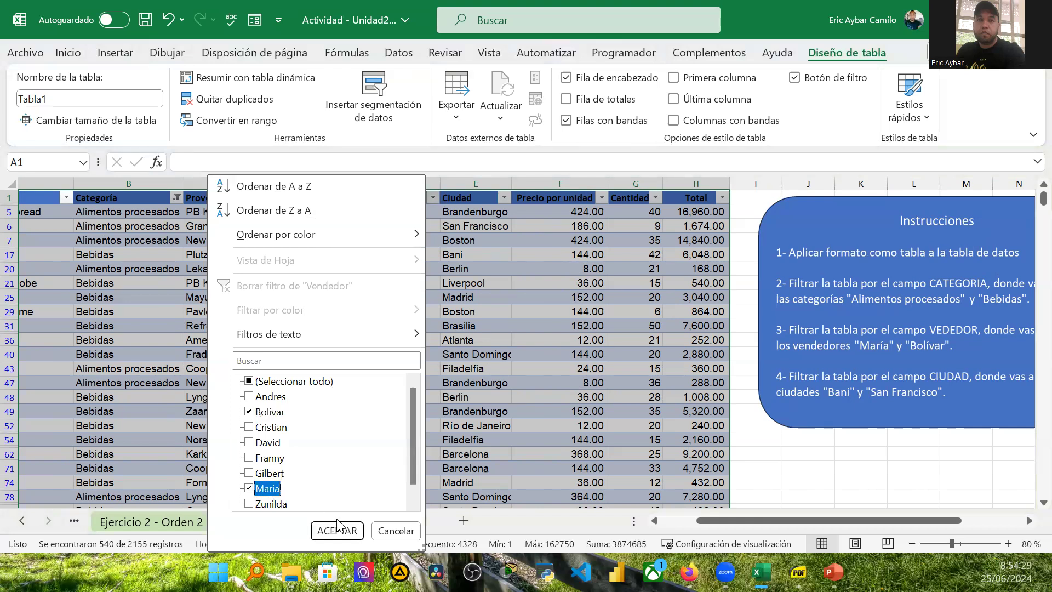
pyautogui.click(337, 530)
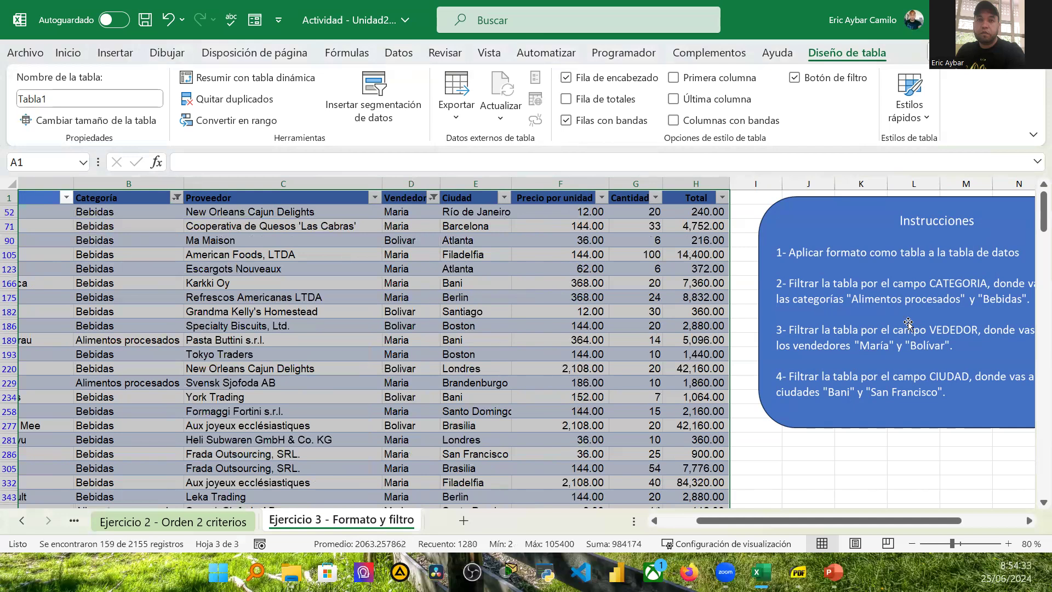
# Step: Filter the Ciudad column to show only Bani and San Francisco
pyautogui.moveTo(911, 518); pyautogui.dragTo(940, 520)
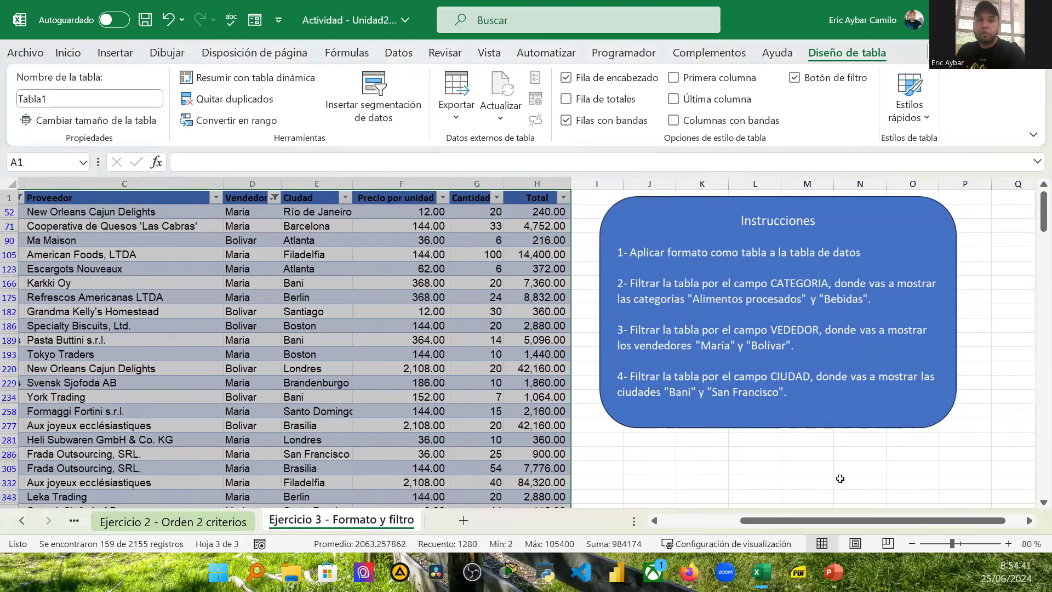
pyautogui.moveTo(831, 518); pyautogui.dragTo(809, 515)
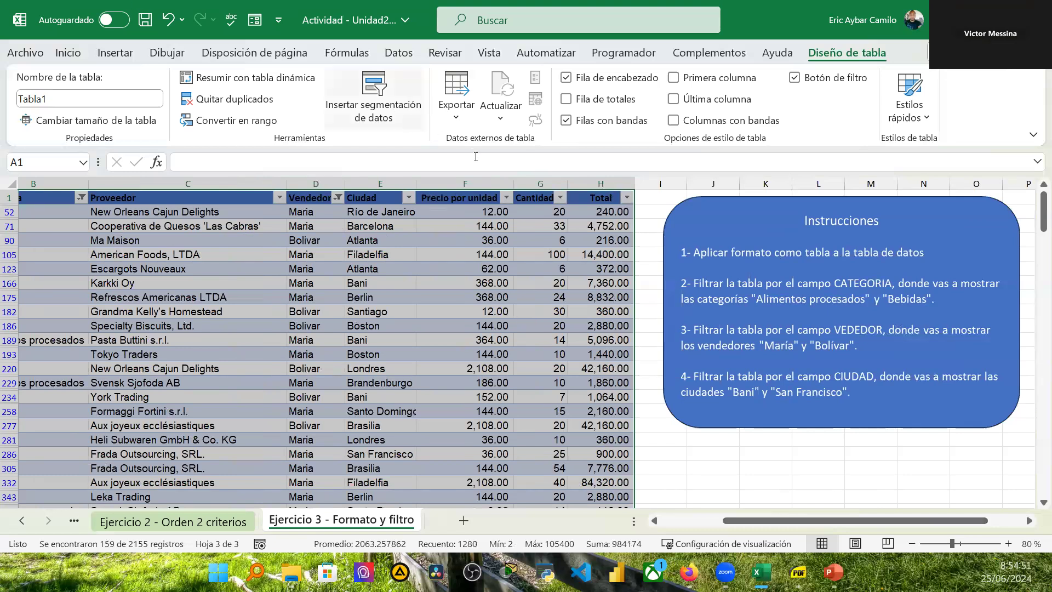
pyautogui.click(409, 198)
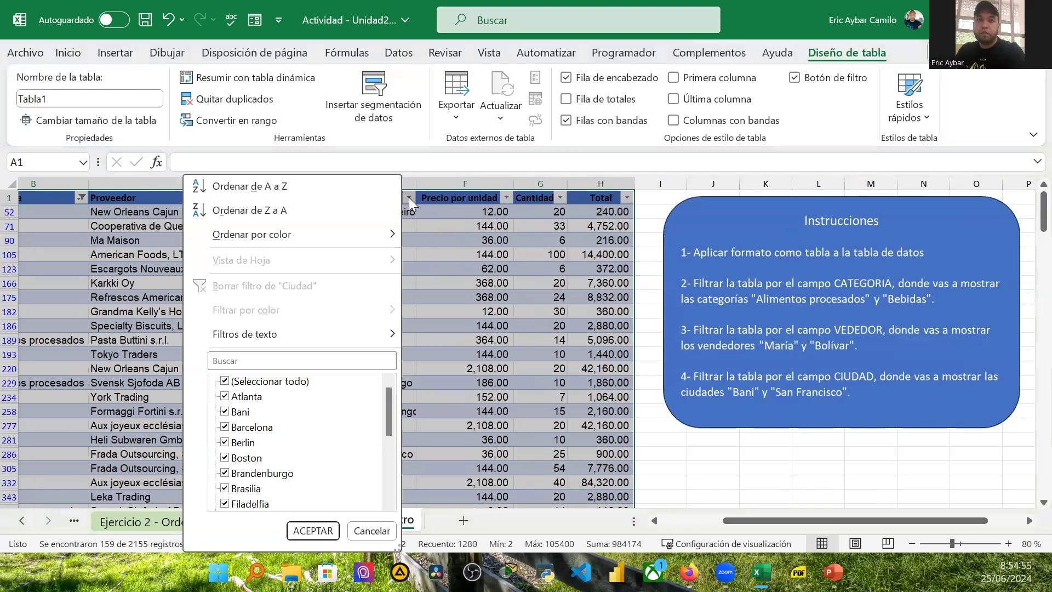
pyautogui.click(229, 383)
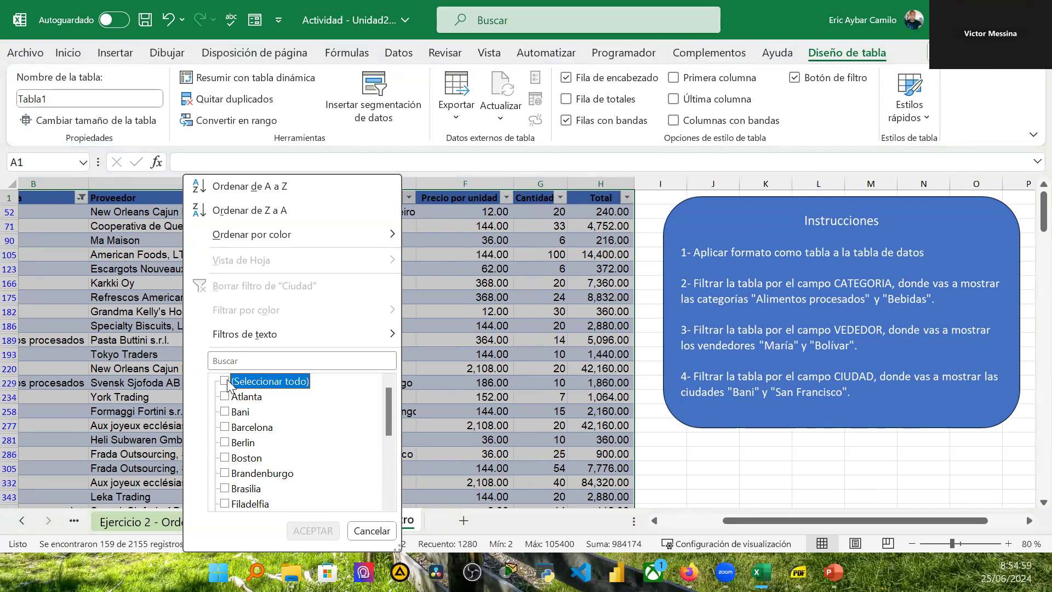
pyautogui.click(229, 417)
pyautogui.scroll(-5, 226, 495)
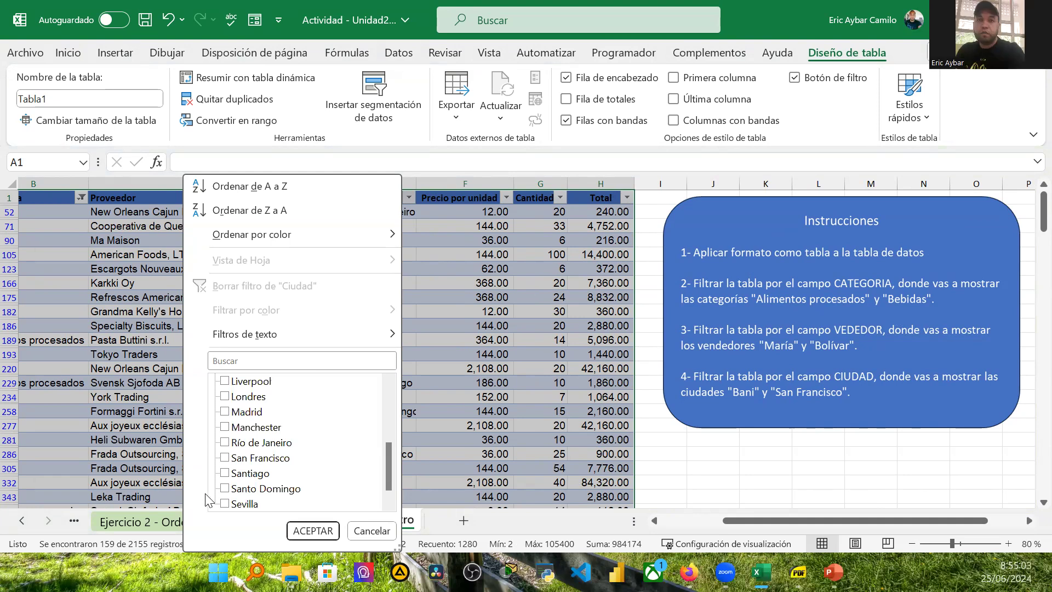
pyautogui.click(226, 458)
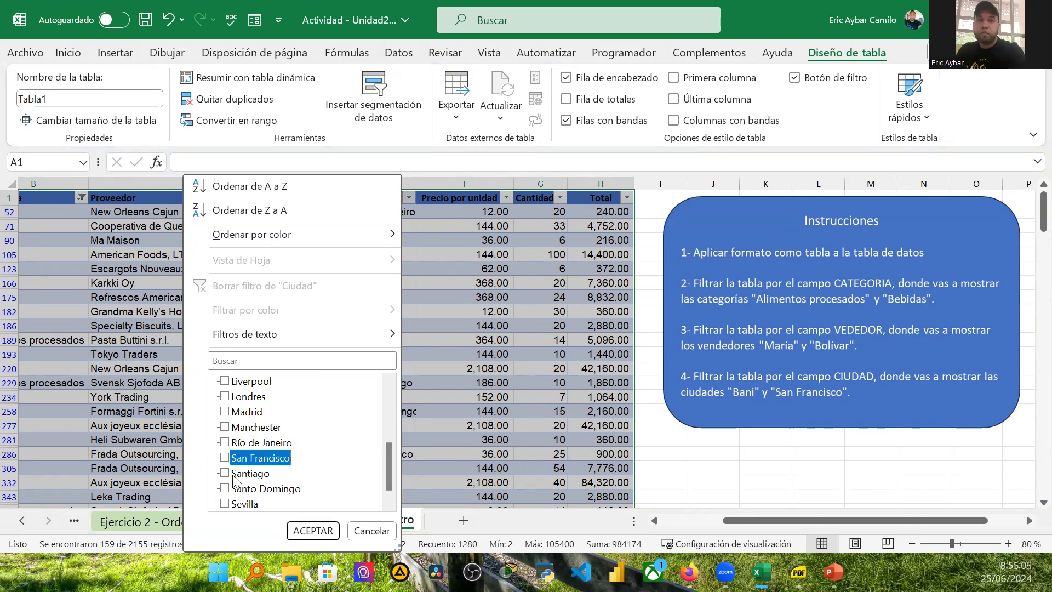
pyautogui.click(312, 531)
pyautogui.scroll(-6, 419, 431)
pyautogui.scroll(6, 422, 425)
pyautogui.scroll(-3, 428, 419)
pyautogui.scroll(3, 431, 422)
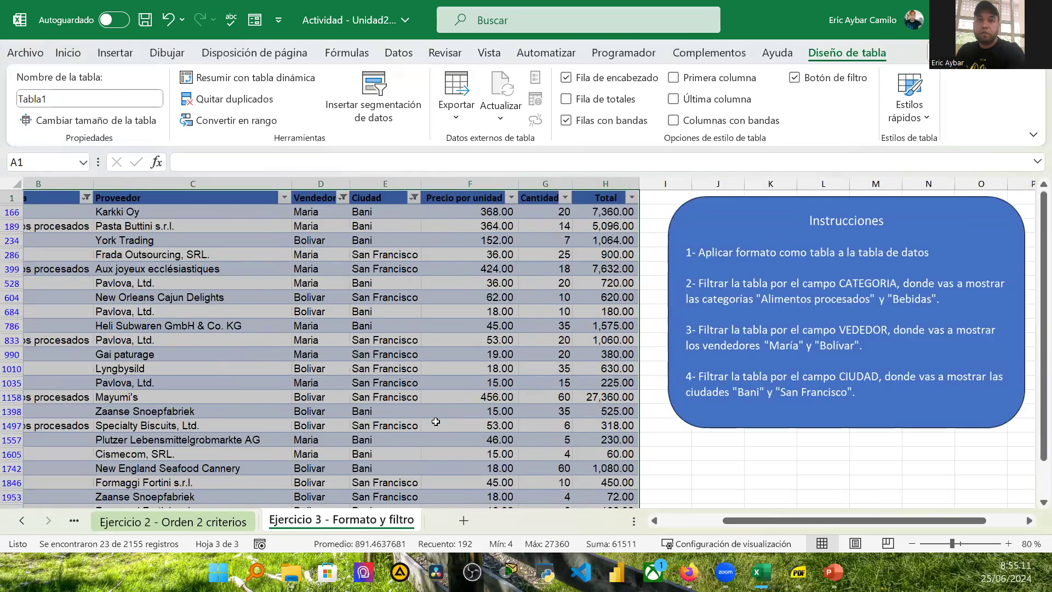
pyautogui.scroll(-2, 435, 421)
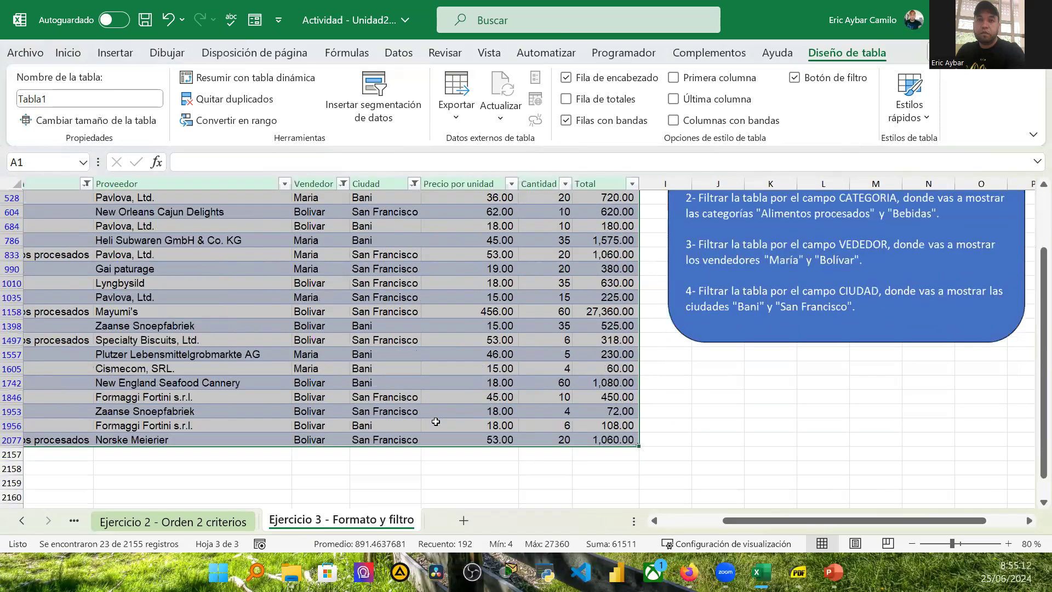
pyautogui.scroll(2, 435, 421)
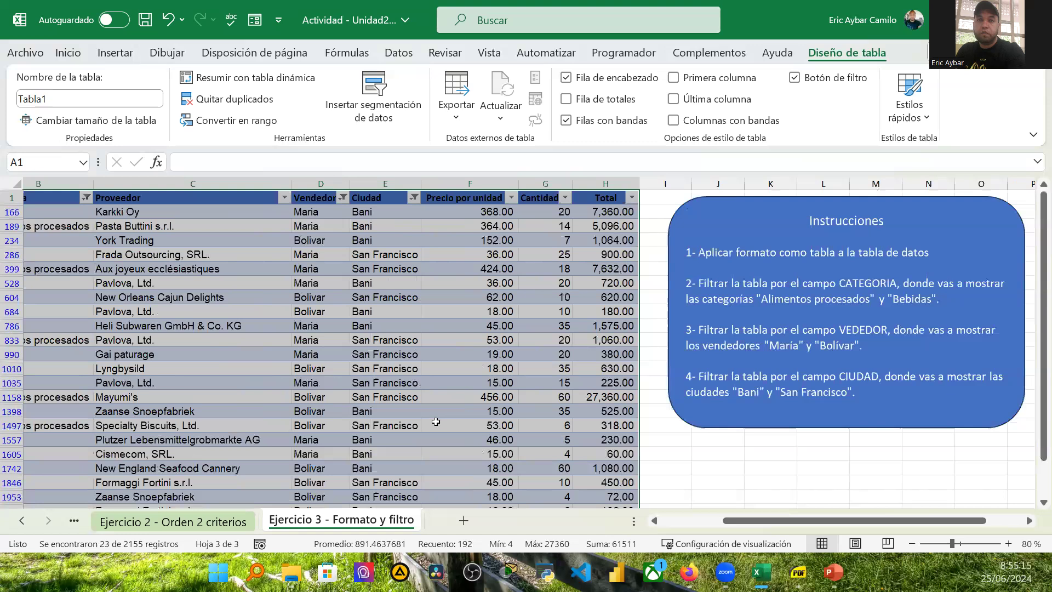